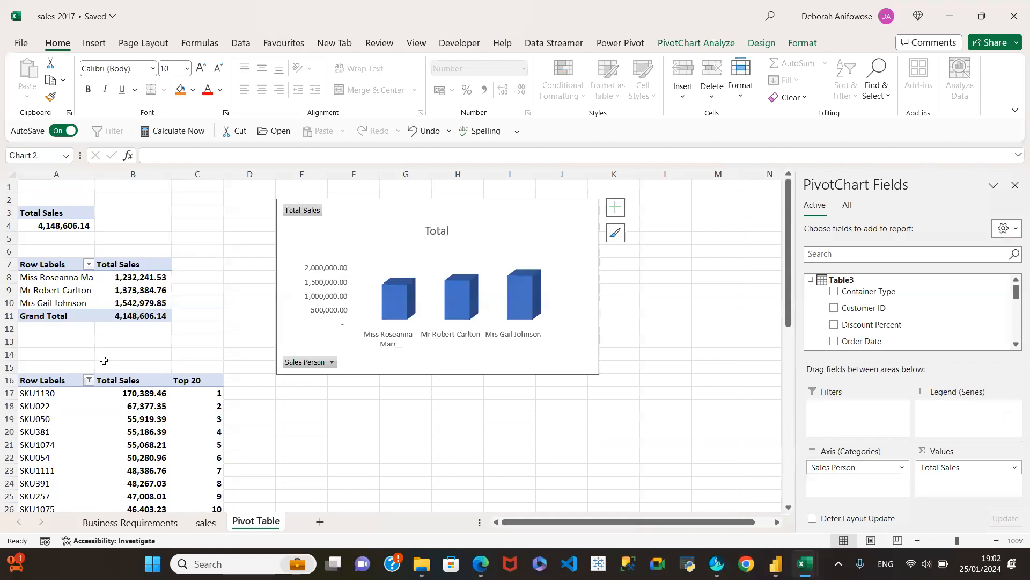
# Review the top 20 products pivot table and the Sales Analysis details on the Business Requirements sheet.
pyautogui.scroll(-2, 252, 432)
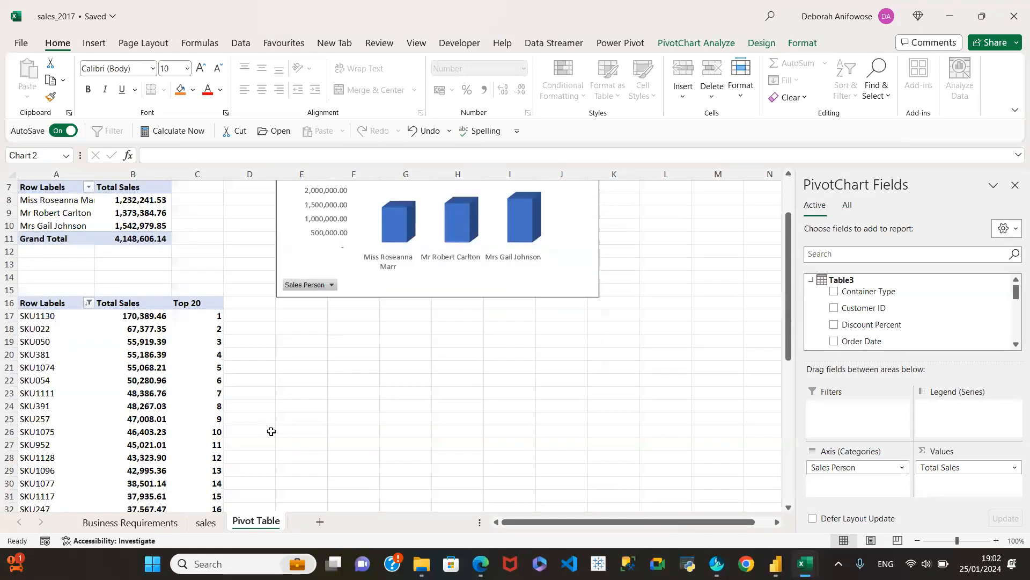
pyautogui.scroll(-2, 139, 383)
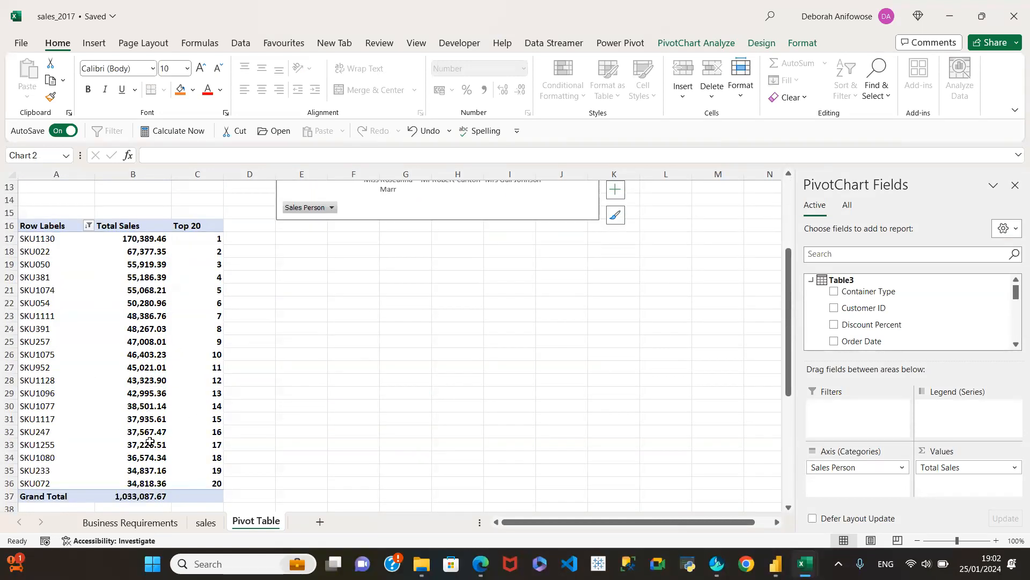
pyautogui.click(122, 523)
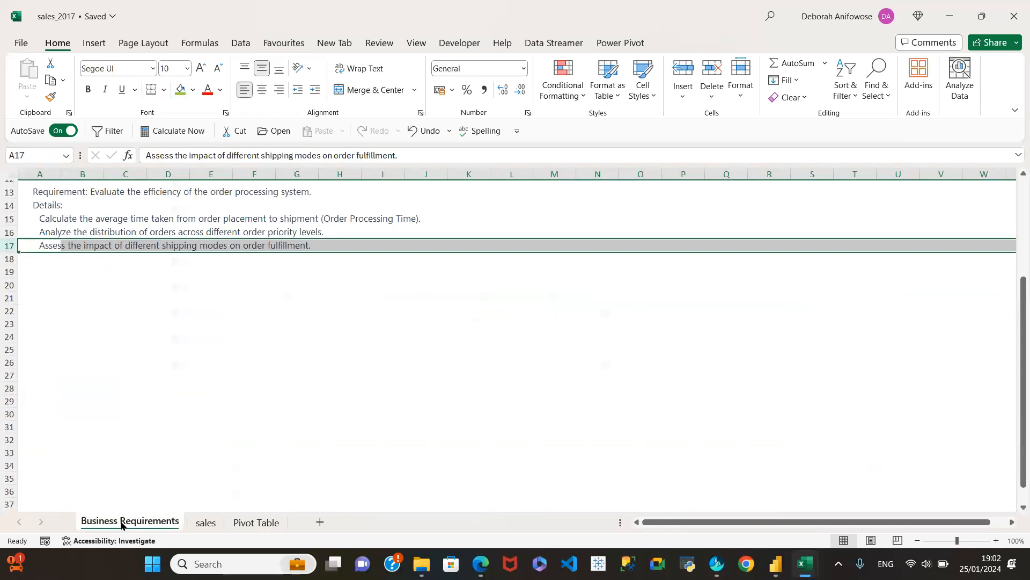
pyautogui.scroll(4, 149, 298)
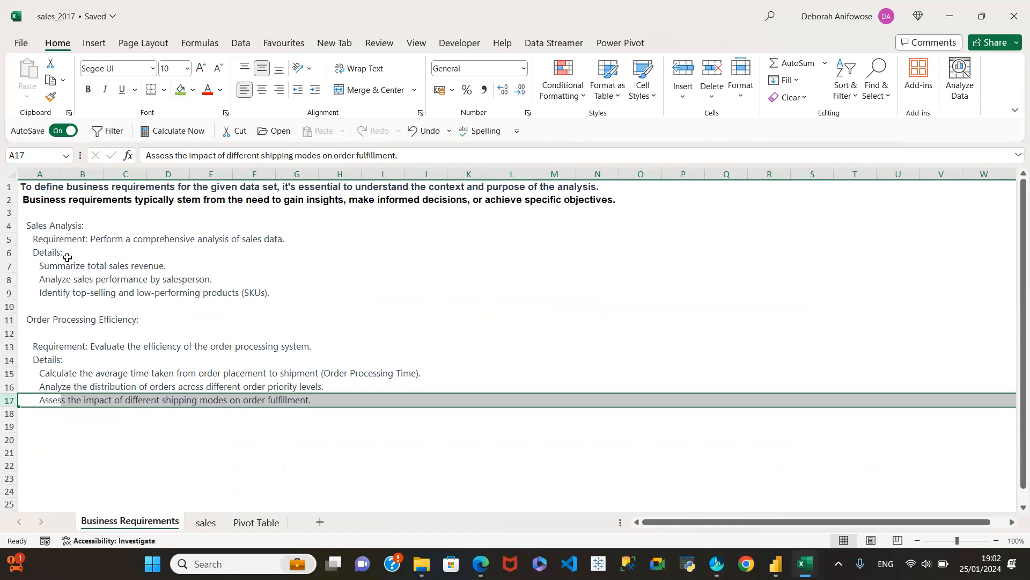
pyautogui.click(10, 293)
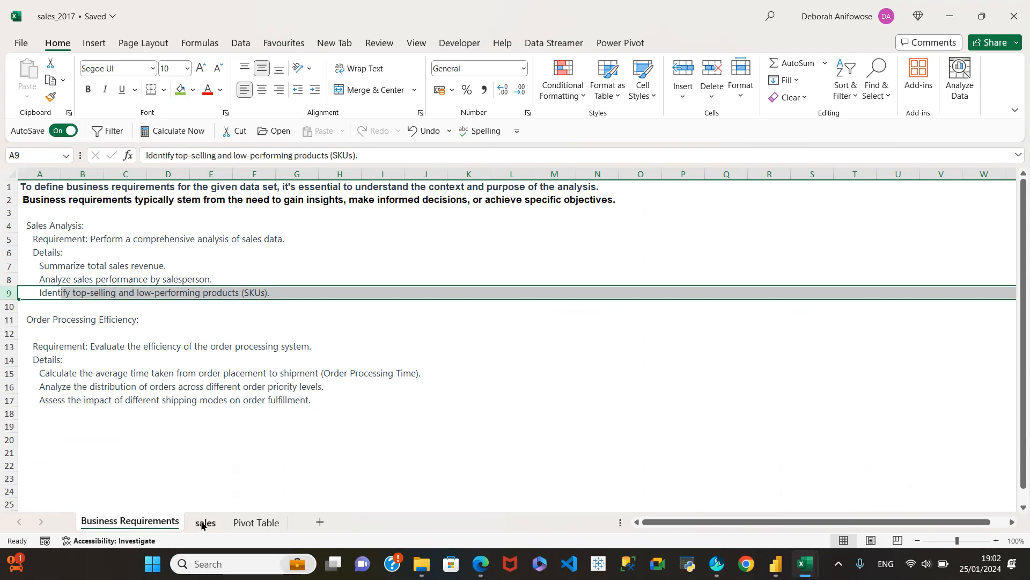
# Duplicate the top 20 products pivot table at cell F16 of the Pivot Table sheet and widen column G.
pyautogui.click(243, 522)
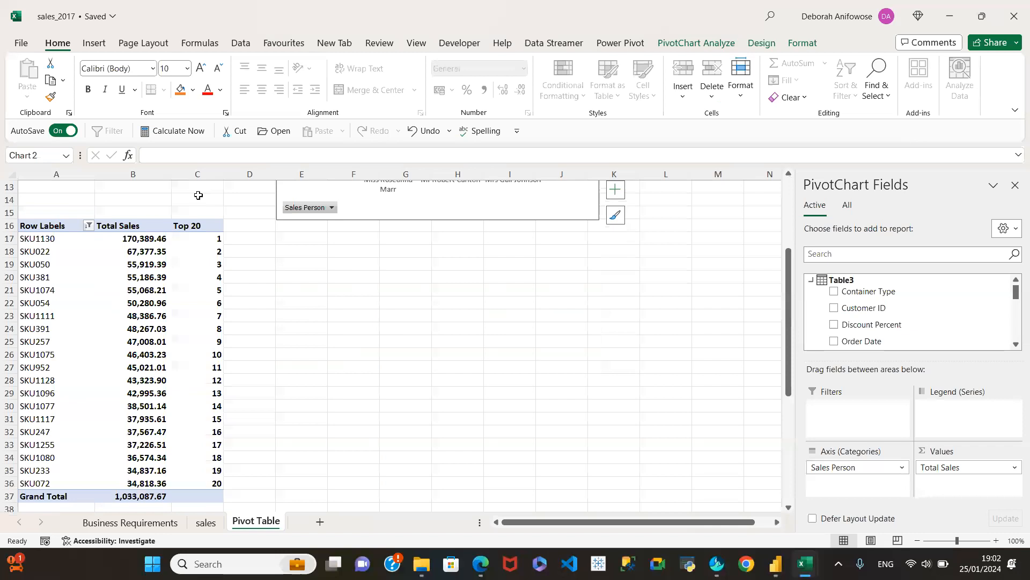
pyautogui.moveTo(39, 226); pyautogui.dragTo(180, 484)
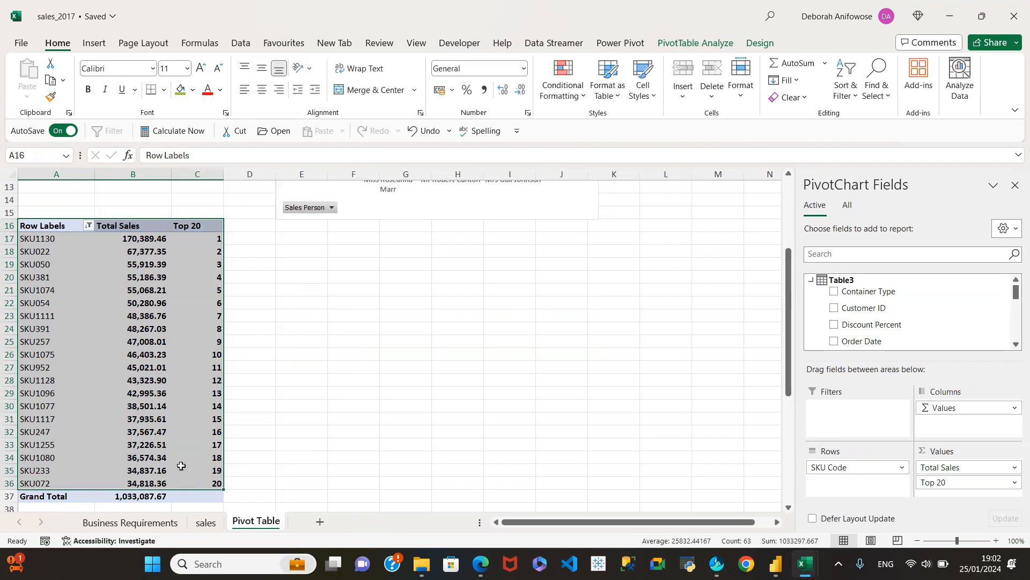
pyautogui.click(100, 324)
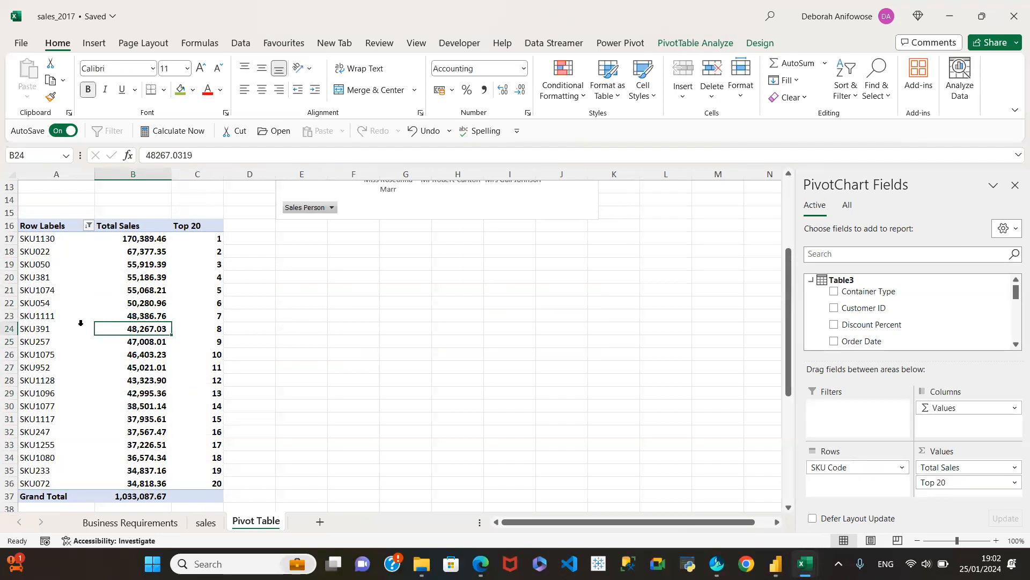
pyautogui.hotkey('ctrl', 'a')
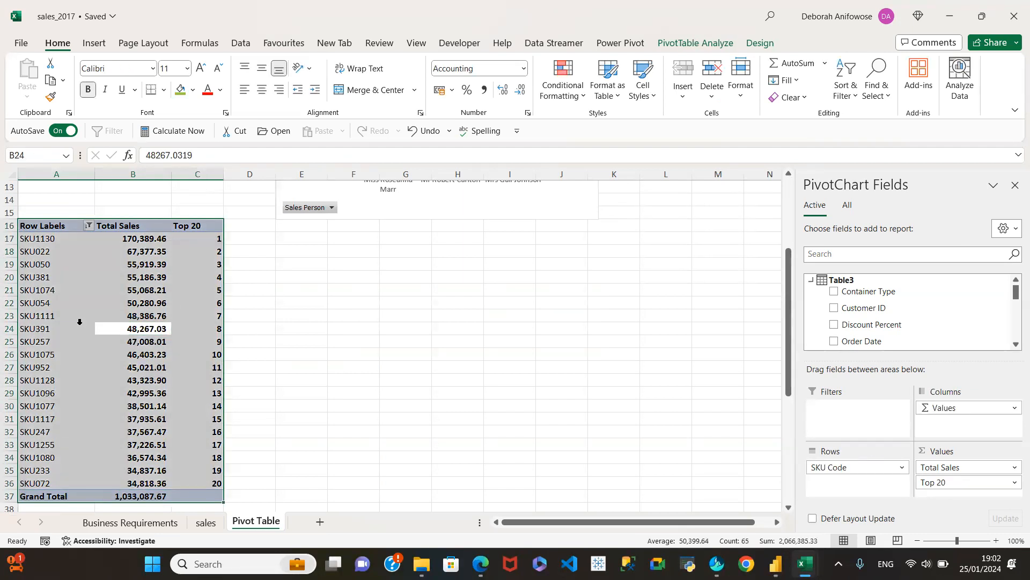
pyautogui.hotkey('ctrl', 'c')
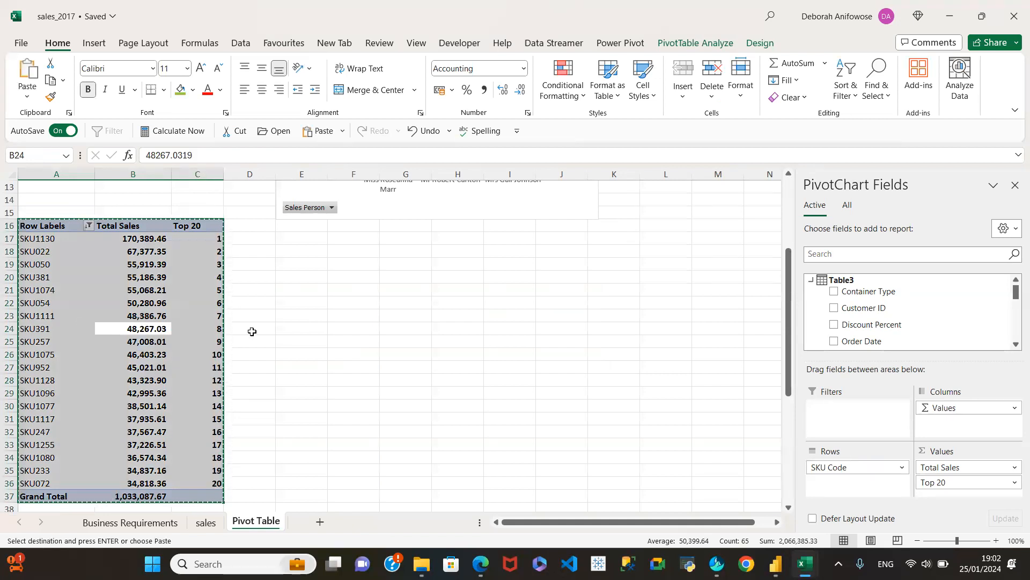
pyautogui.scroll(-4, 317, 311)
pyautogui.scroll(4, 310, 232)
pyautogui.click(338, 226)
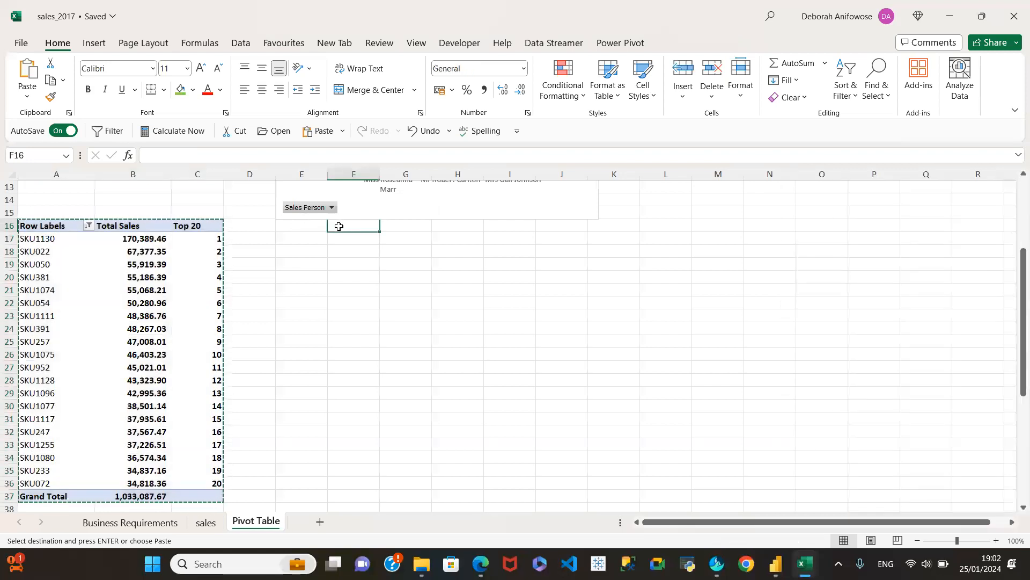
pyautogui.hotkey('ctrl', 'v')
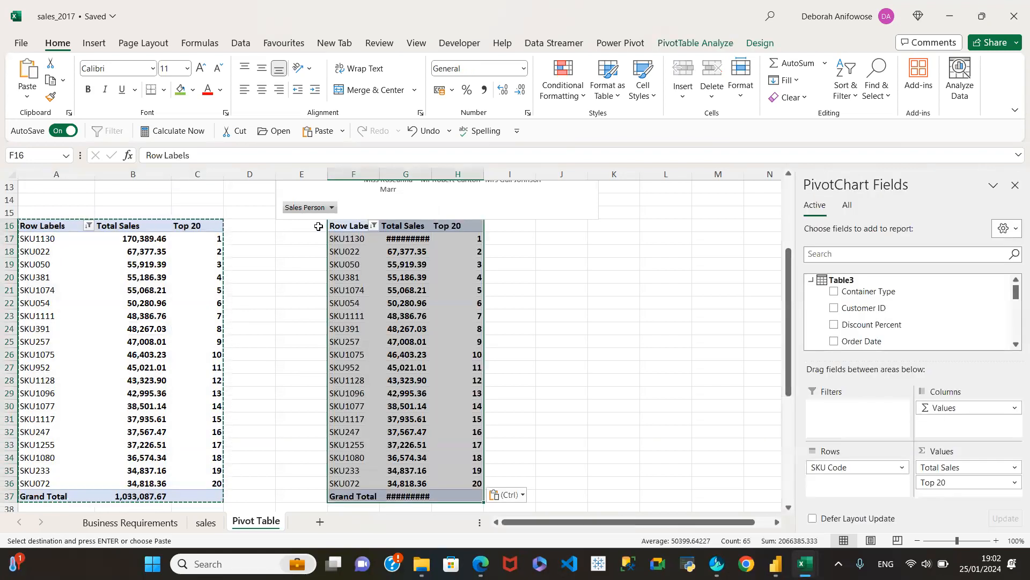
pyautogui.moveTo(432, 175); pyautogui.dragTo(455, 175)
pyautogui.click(425, 293)
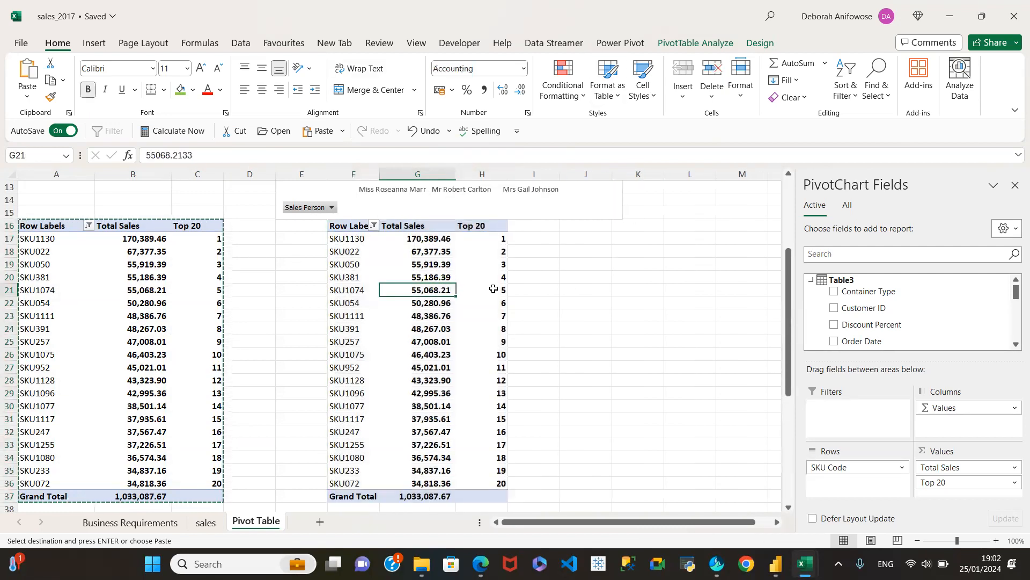
pyautogui.click(486, 250)
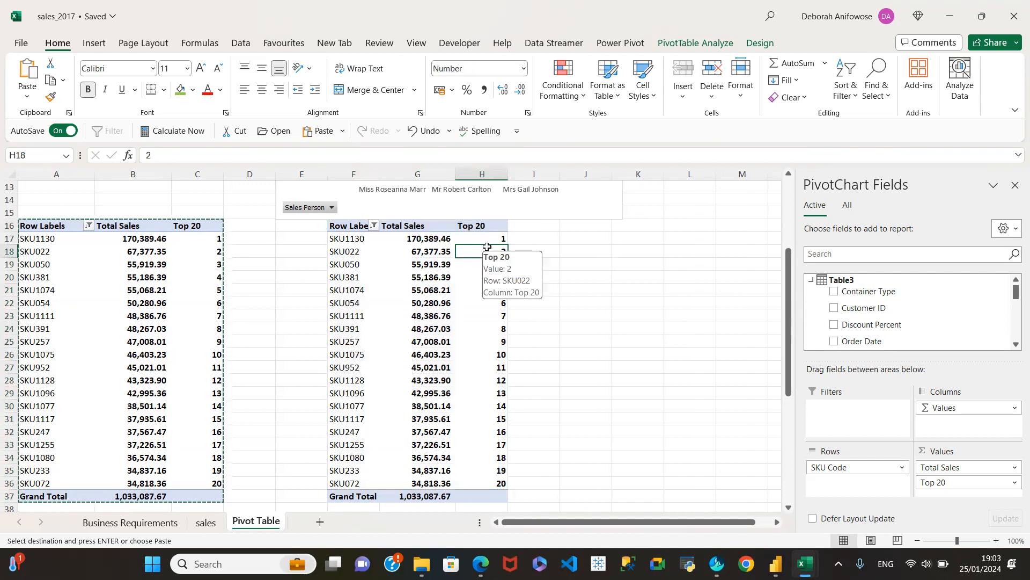
pyautogui.rightClick(486, 249)
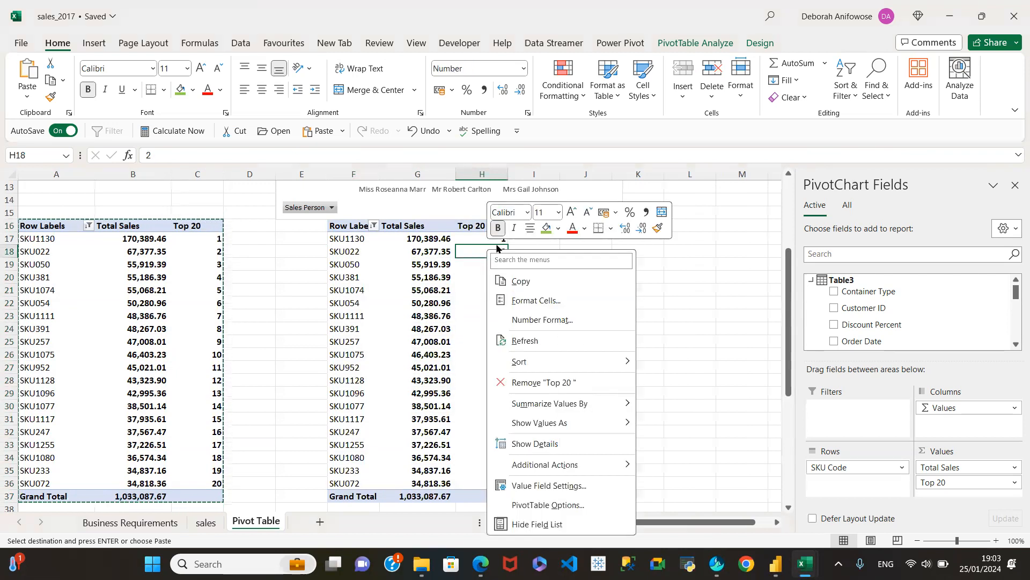
pyautogui.moveTo(529, 412)
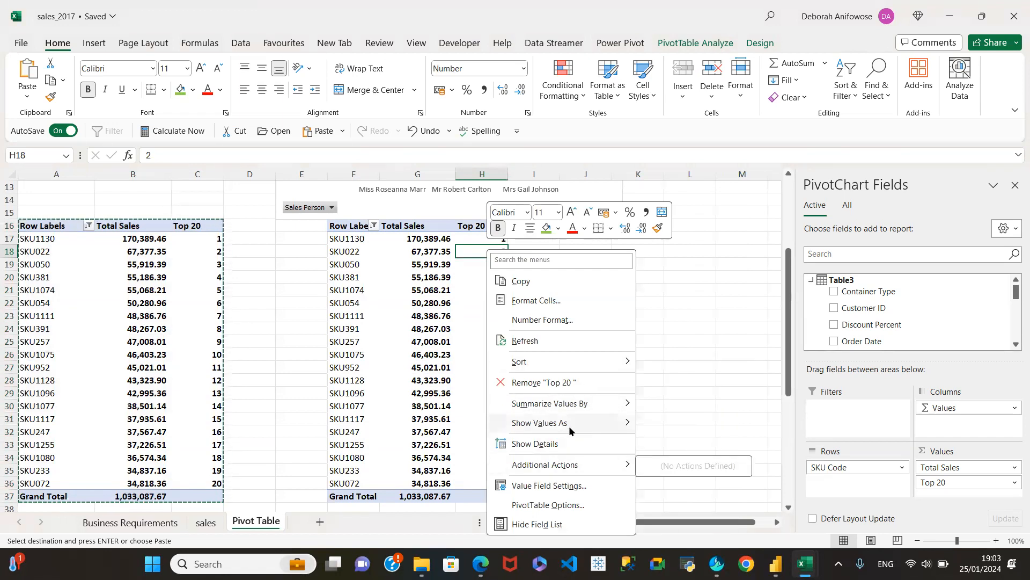
pyautogui.moveTo(574, 425)
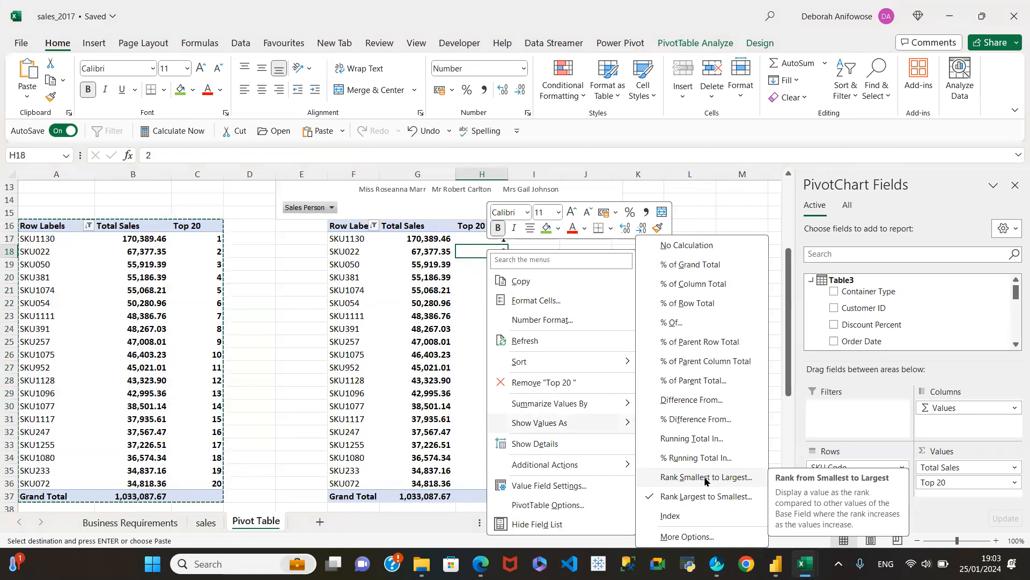
pyautogui.click(421, 301)
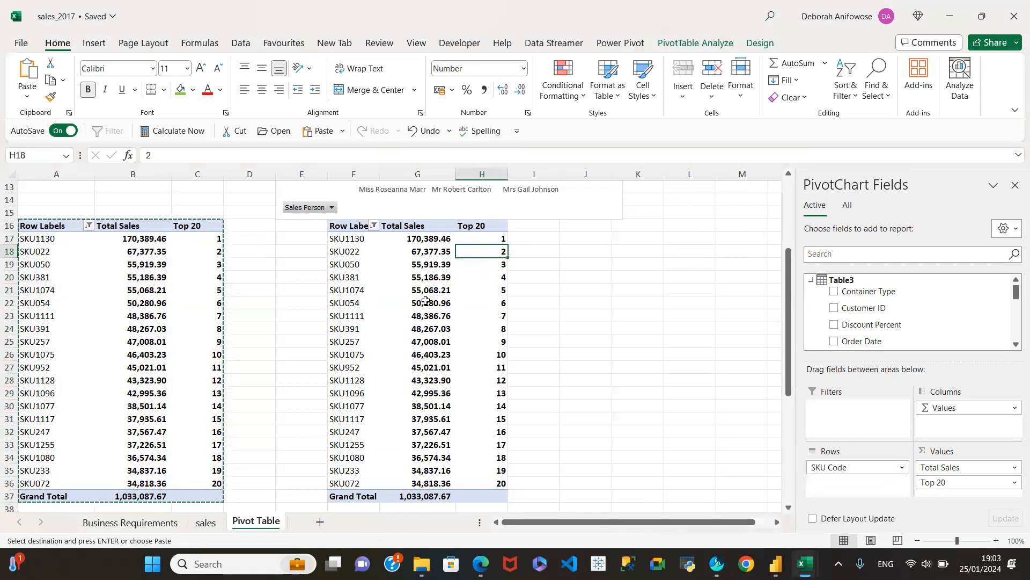
# Filter the SKU codes in the copied pivot table to the bottom 20 items by Total Sales.
pyautogui.click(427, 301)
pyautogui.click(372, 226)
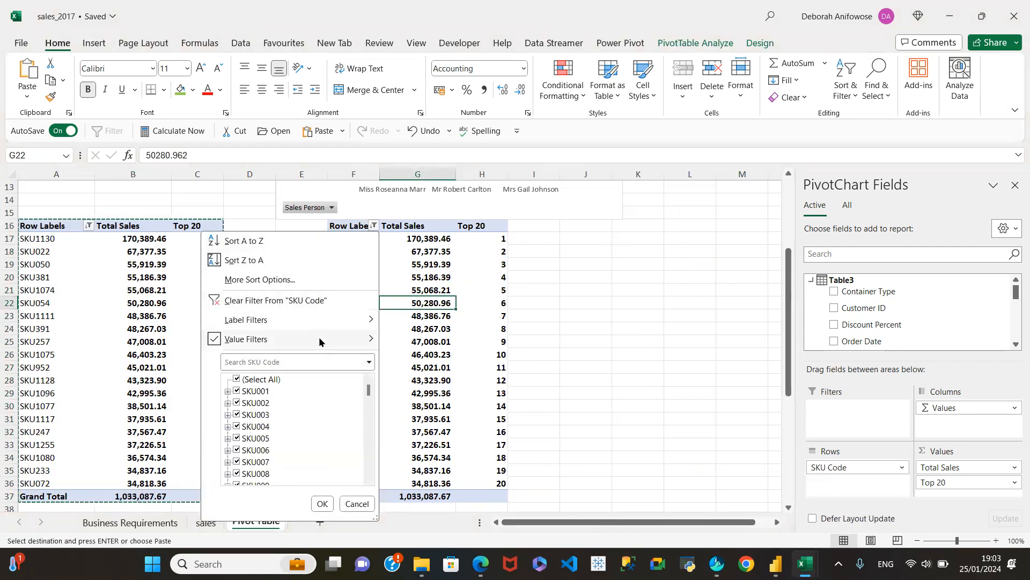
pyautogui.moveTo(320, 341)
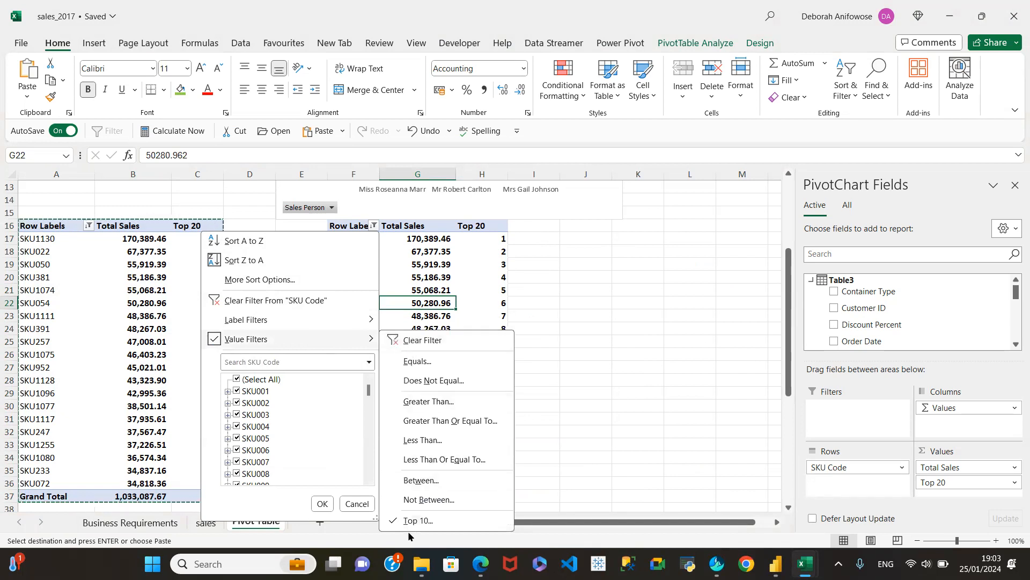
pyautogui.click(420, 520)
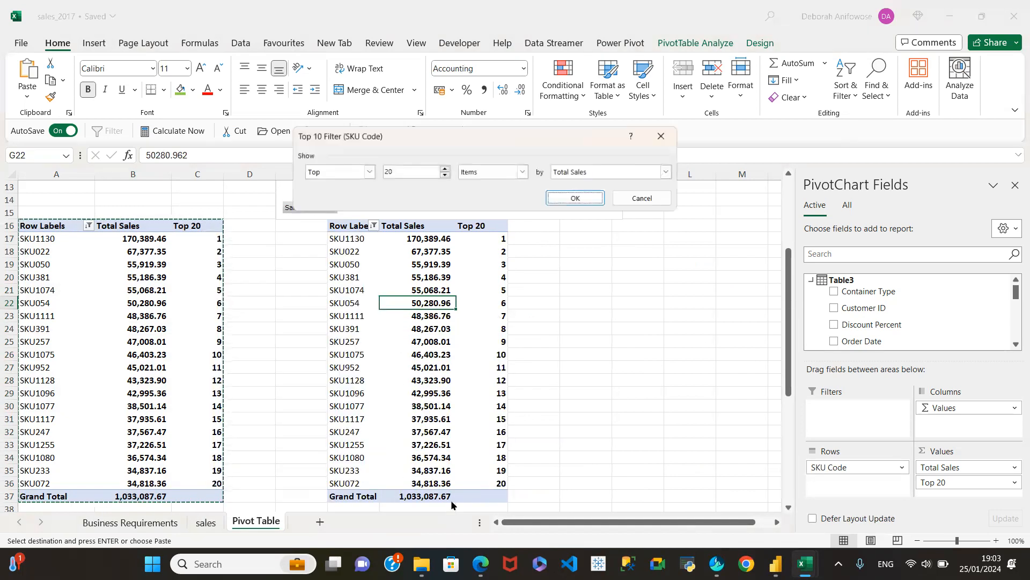
pyautogui.click(367, 172)
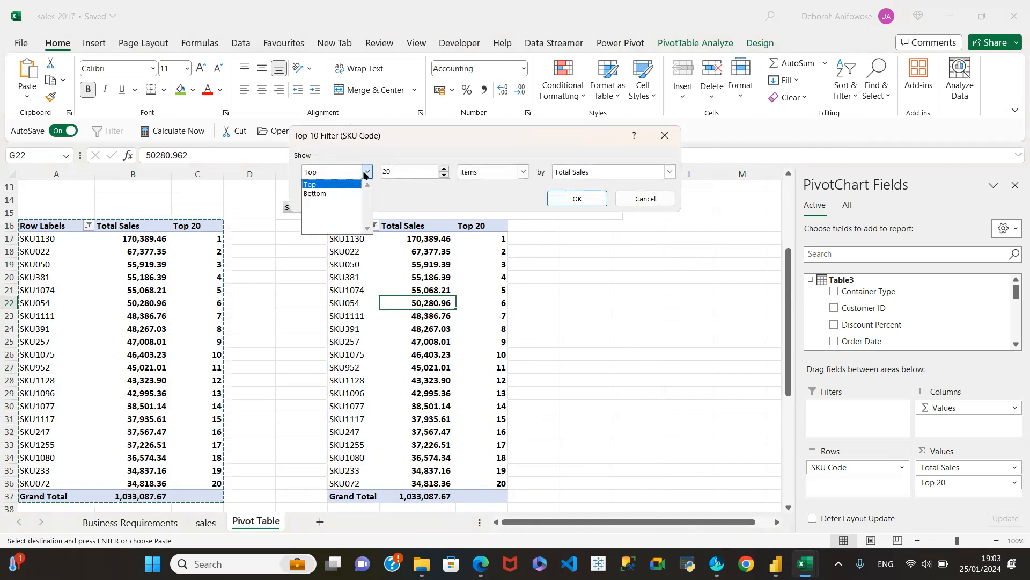
pyautogui.click(327, 194)
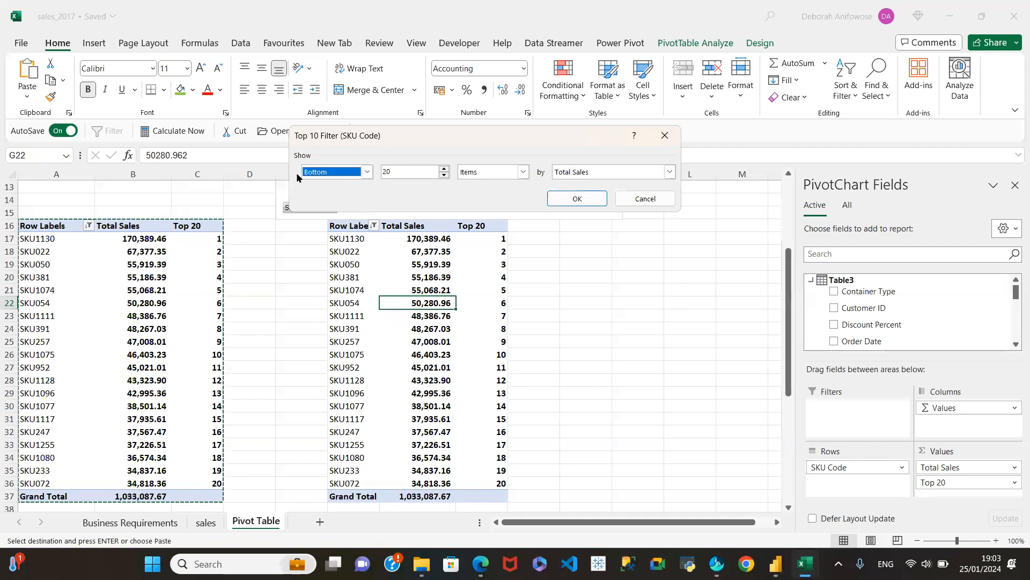
pyautogui.click(566, 200)
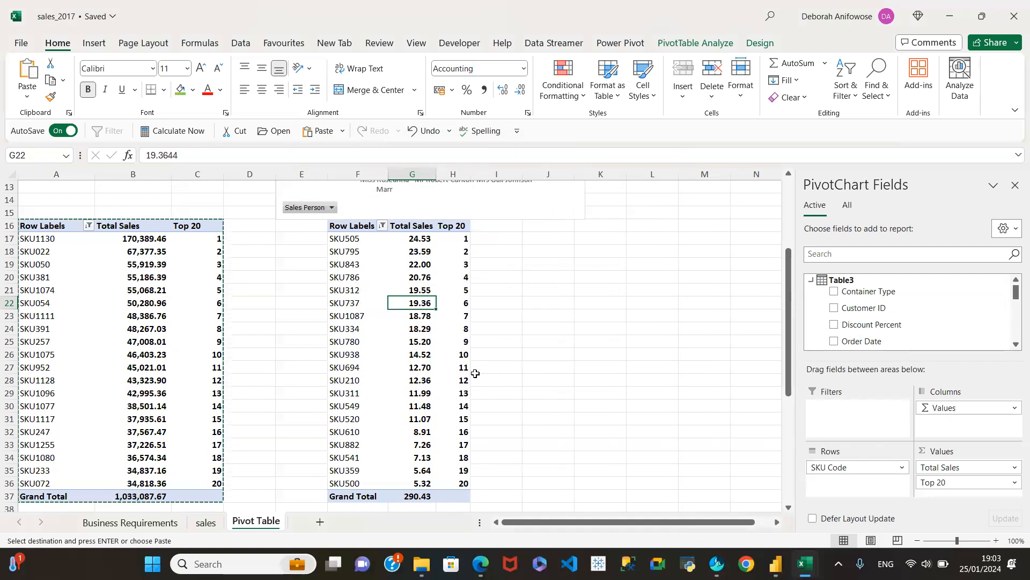
# Sort the copied pivot table from smallest to largest on its Top 20 column.
pyautogui.scroll(-2, 455, 409)
pyautogui.scroll(3, 455, 409)
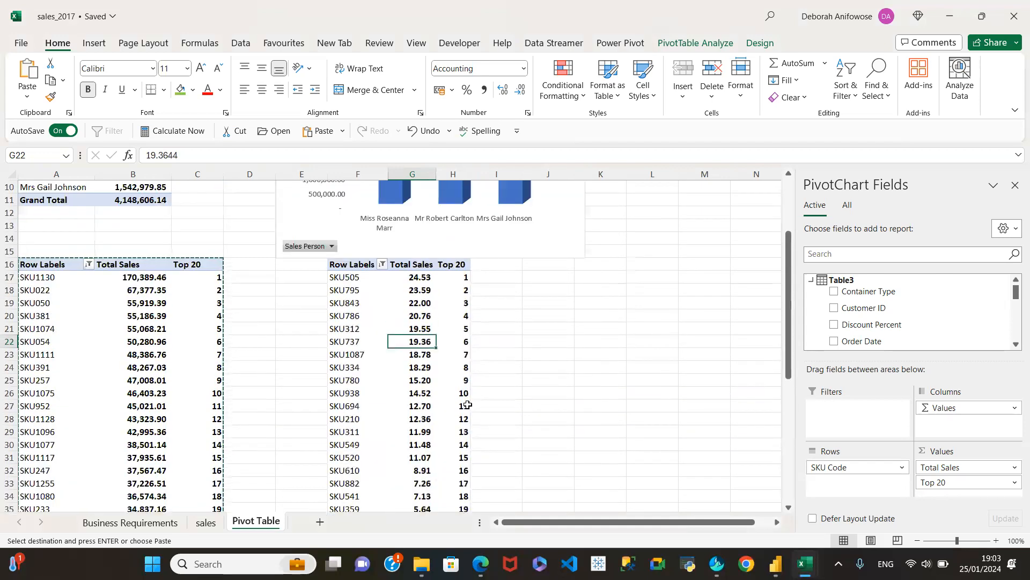
pyautogui.scroll(-1, 467, 412)
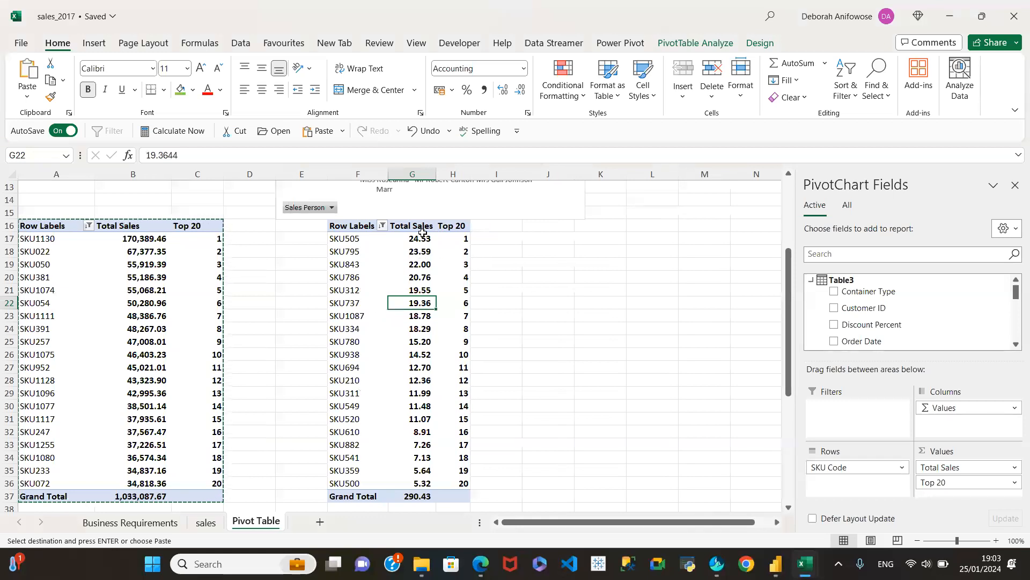
pyautogui.click(456, 237)
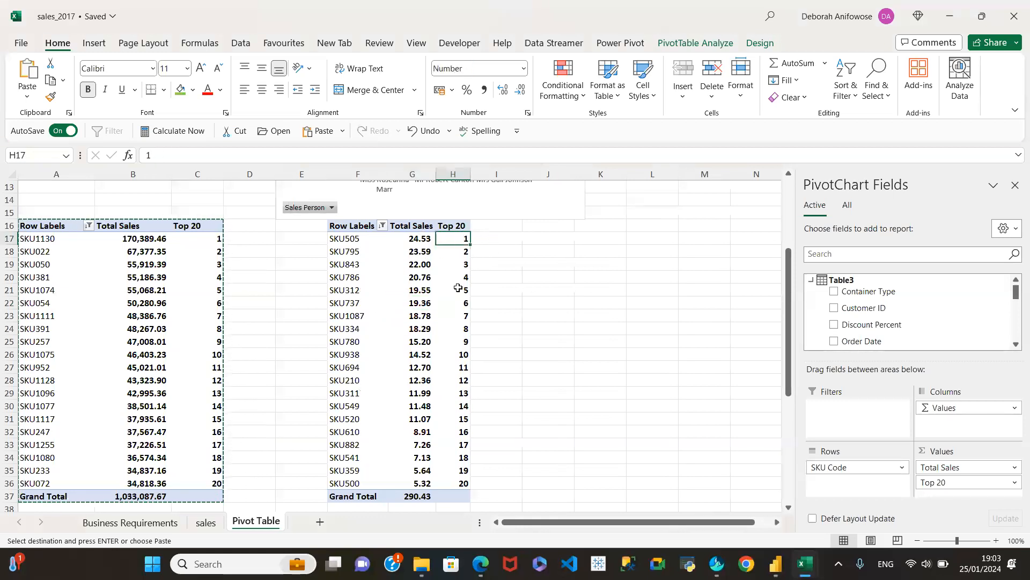
pyautogui.rightClick(459, 241)
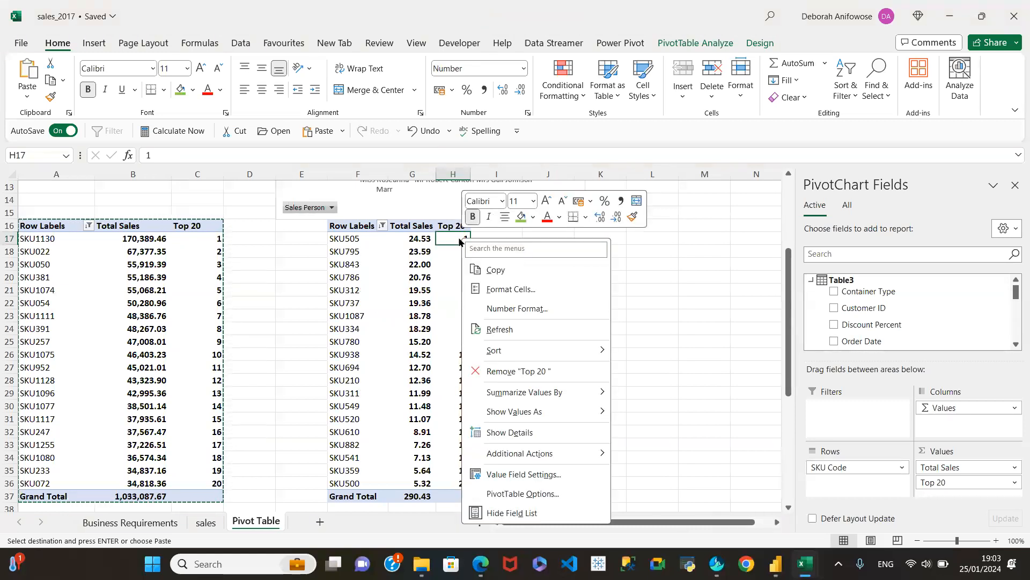
pyautogui.moveTo(517, 347)
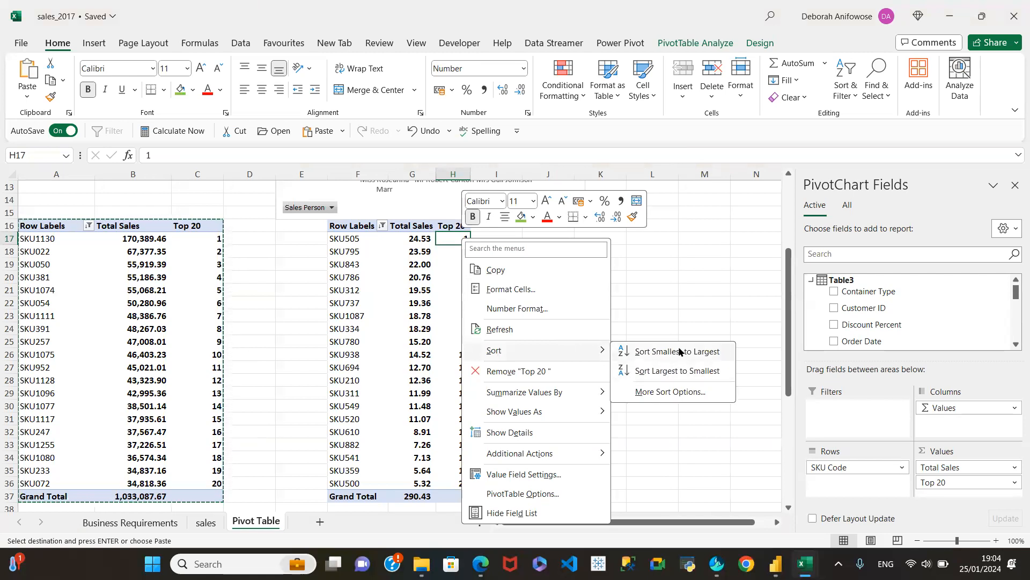
pyautogui.click(679, 351)
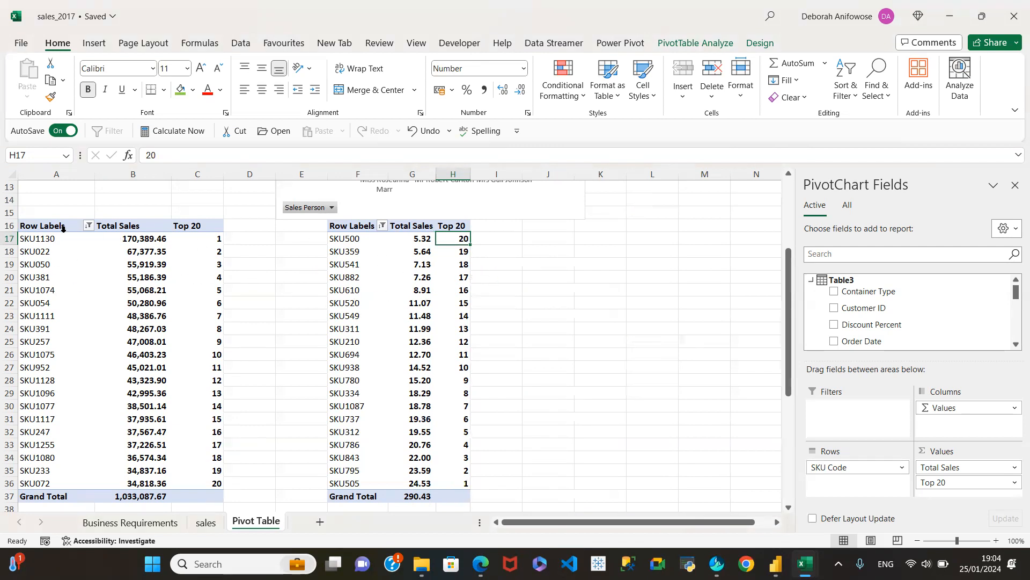
# Rename the Row Labels header of the original top 20 pivot table in A16 to Products.
pyautogui.click(44, 225)
pyautogui.moveTo(218, 155); pyautogui.dragTo(143, 155)
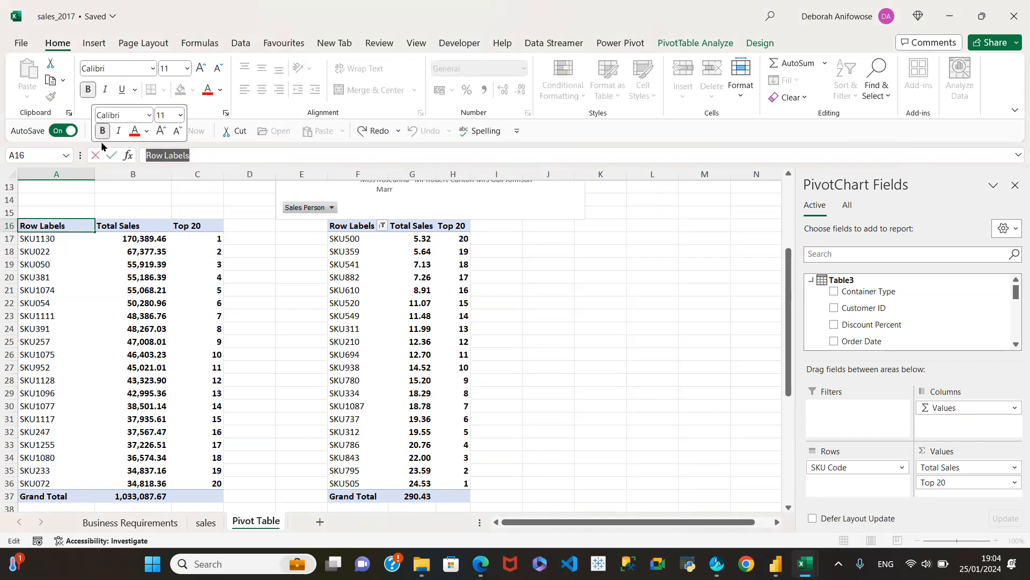
pyautogui.write('Products')
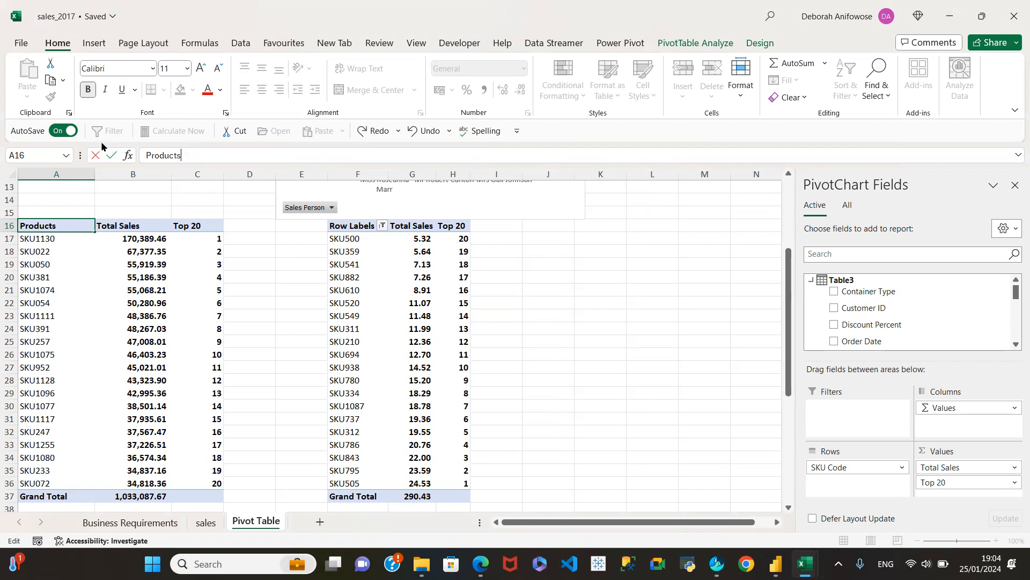
pyautogui.press('Return')
# Rename the Row Labels header of the copied bottom 20 pivot table in F16 to Products.
pyautogui.click(359, 230)
pyautogui.click(359, 227)
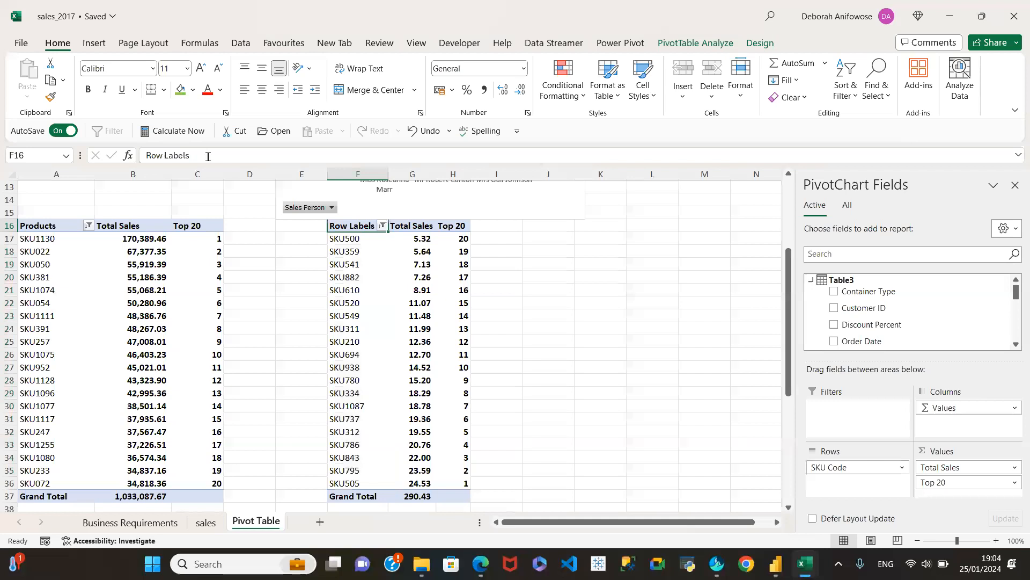
pyautogui.moveTo(208, 156); pyautogui.dragTo(144, 156)
pyautogui.write('P')
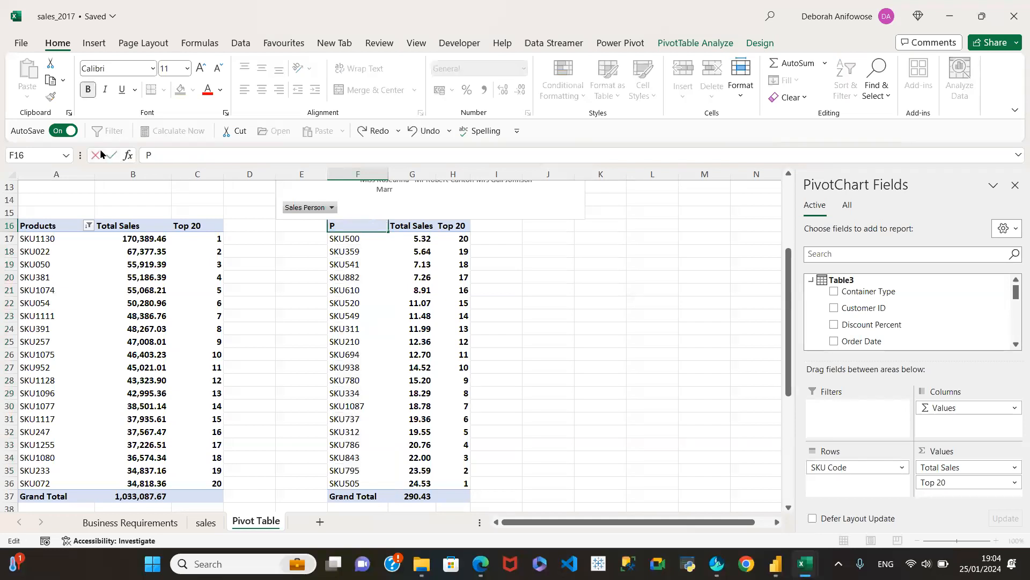
pyautogui.write('roducts')
pyautogui.click(455, 225)
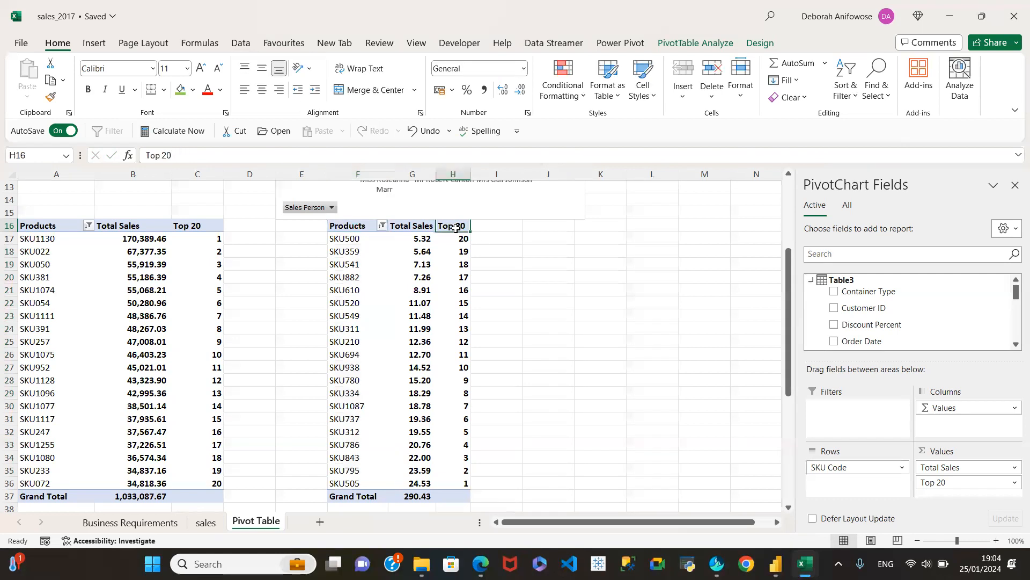
# Rename the Top 20 header in H16 of the copied pivot table to Bottom 20.
pyautogui.click(153, 161)
pyautogui.press('BackSpace')
pyautogui.press('BackSpace')
pyautogui.press('BackSpace')
pyautogui.write('Bottom')
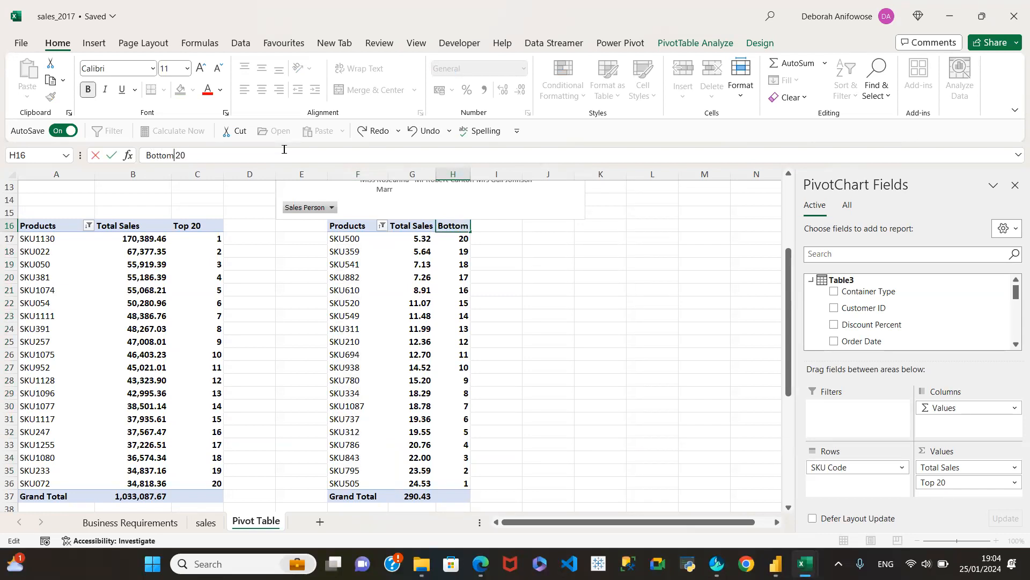
pyautogui.press('Return')
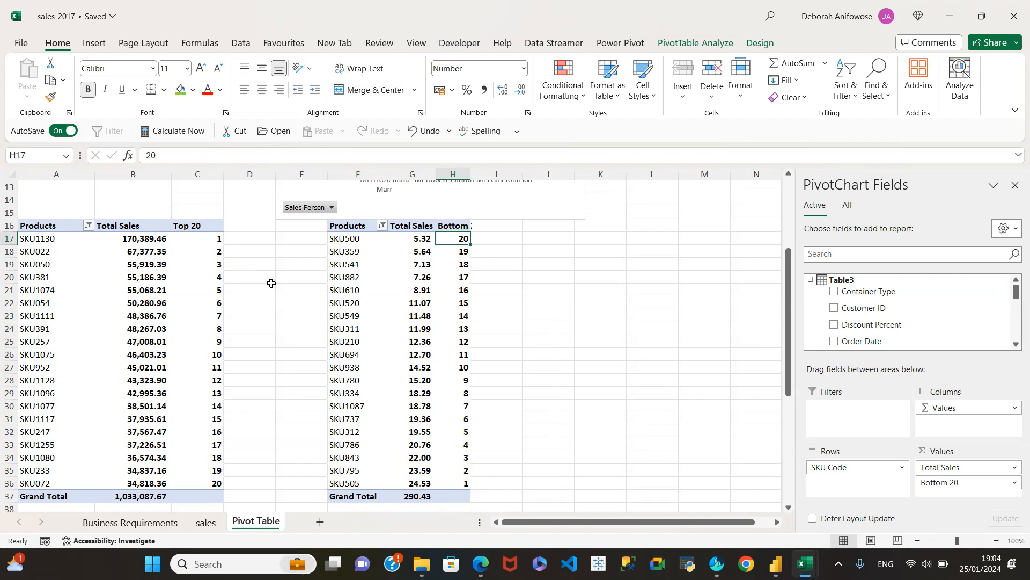
# Move the salesperson sales pivot chart slightly up and to the right, clear of the bottom 20 pivot table.
pyautogui.scroll(4, 272, 282)
pyautogui.click(484, 227)
pyautogui.moveTo(483, 227); pyautogui.dragTo(512, 211)
# Check the finished pivot tables against the Sales Analysis requirements, and read the Order Processing Efficiency requirements down to the average processing time item.
pyautogui.click(129, 522)
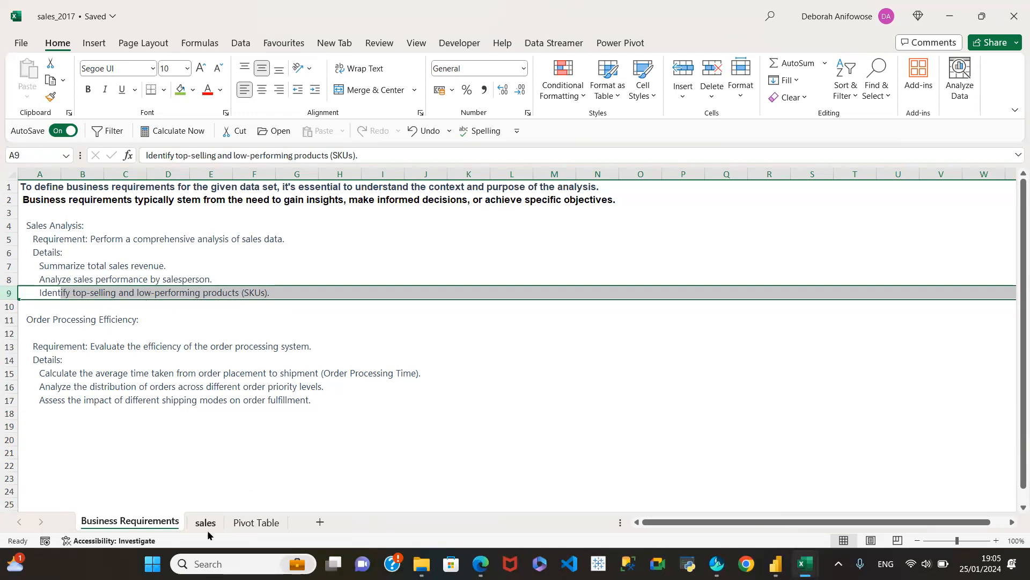
pyautogui.click(260, 525)
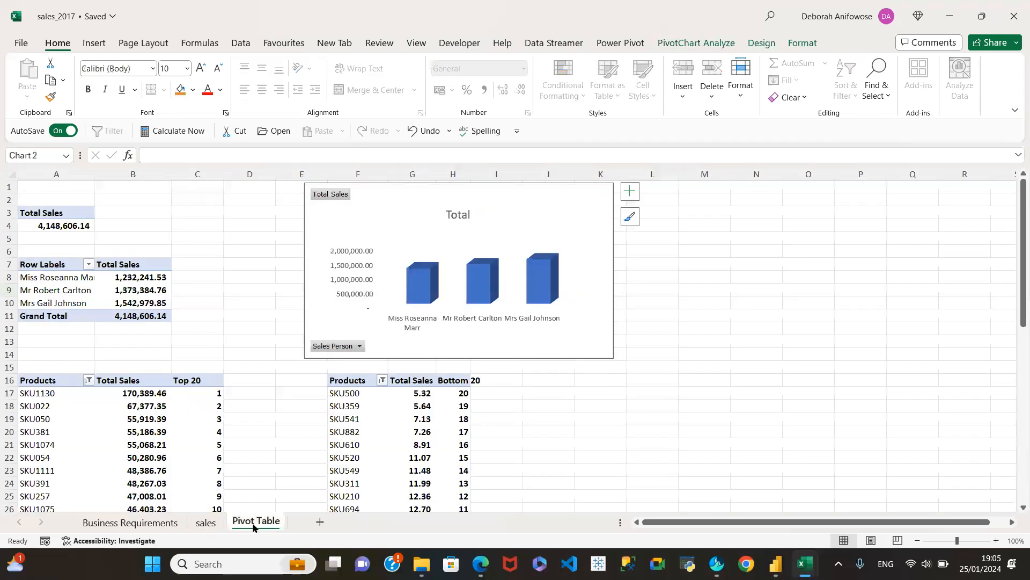
pyautogui.scroll(-2, 436, 450)
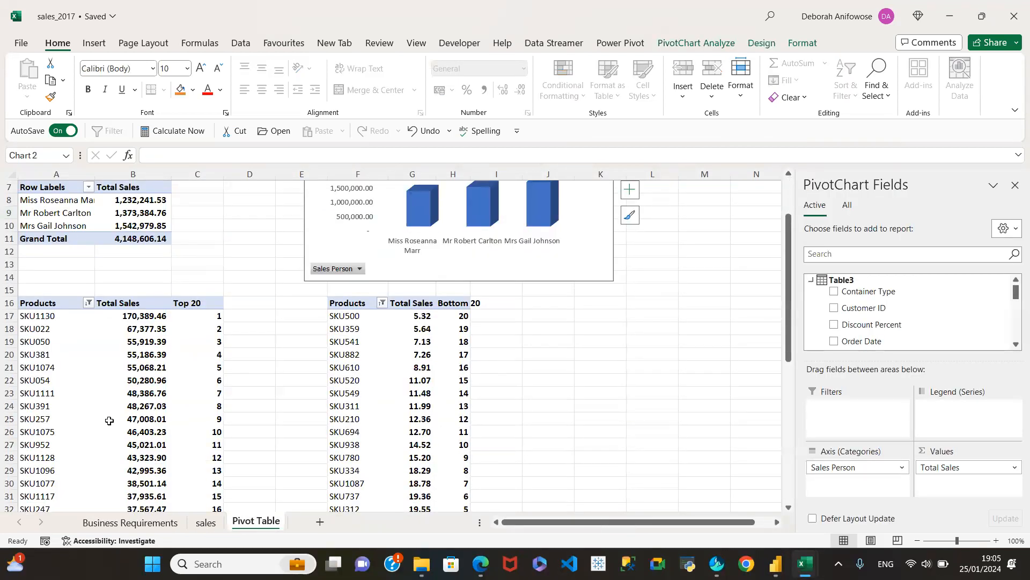
pyautogui.scroll(2, 571, 412)
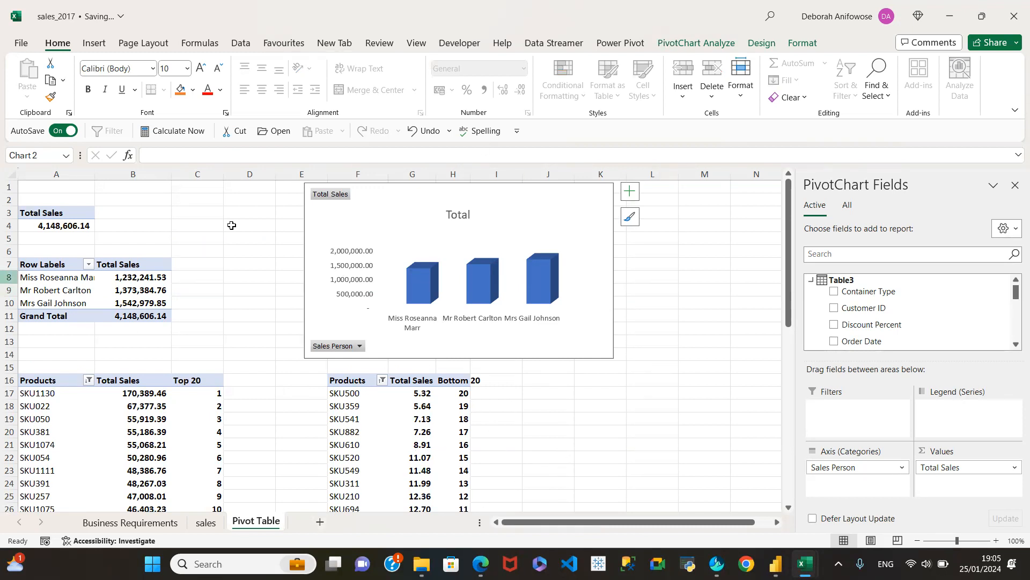
pyautogui.scroll(-9, 709, 384)
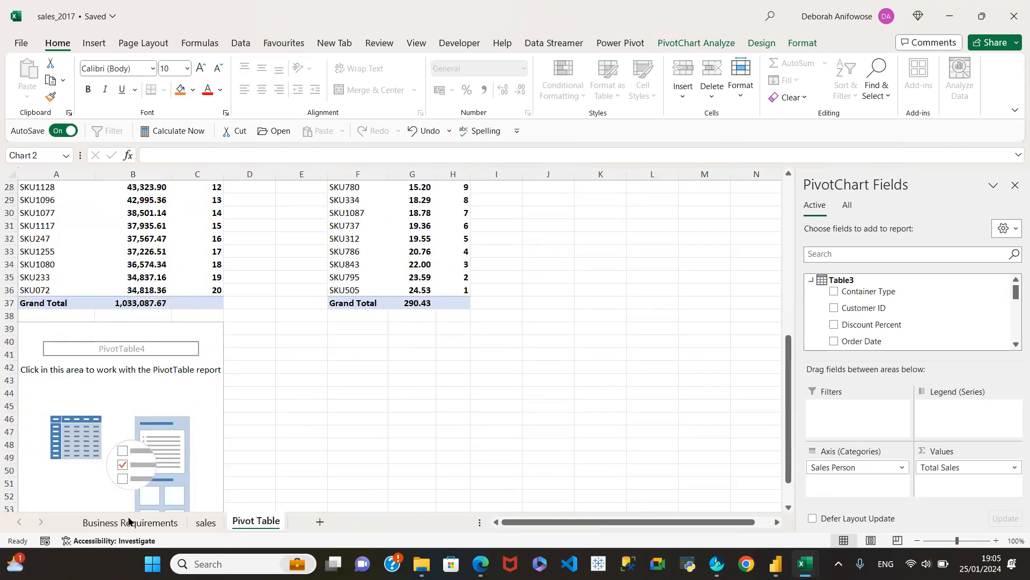
pyautogui.click(110, 523)
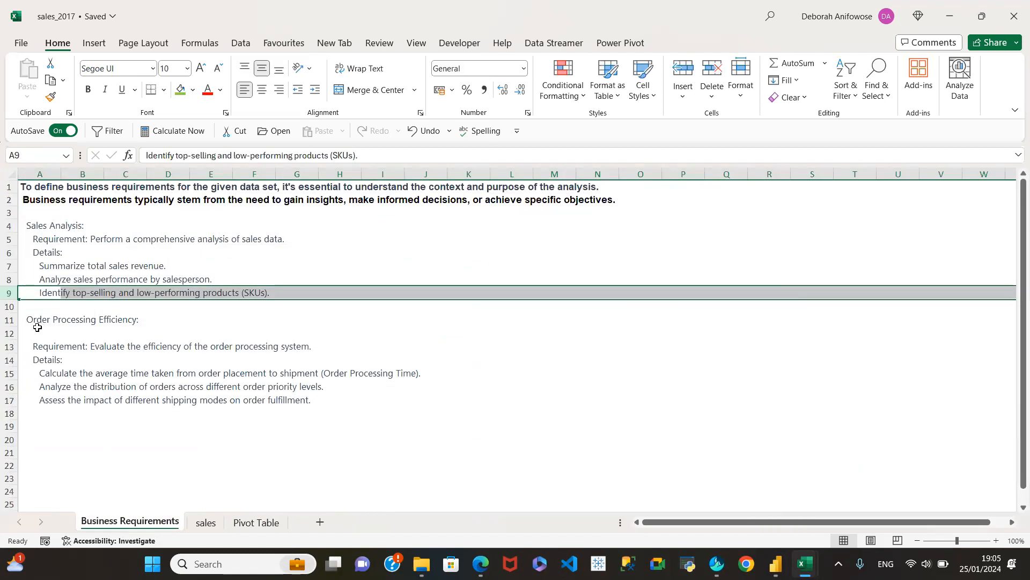
pyautogui.click(11, 319)
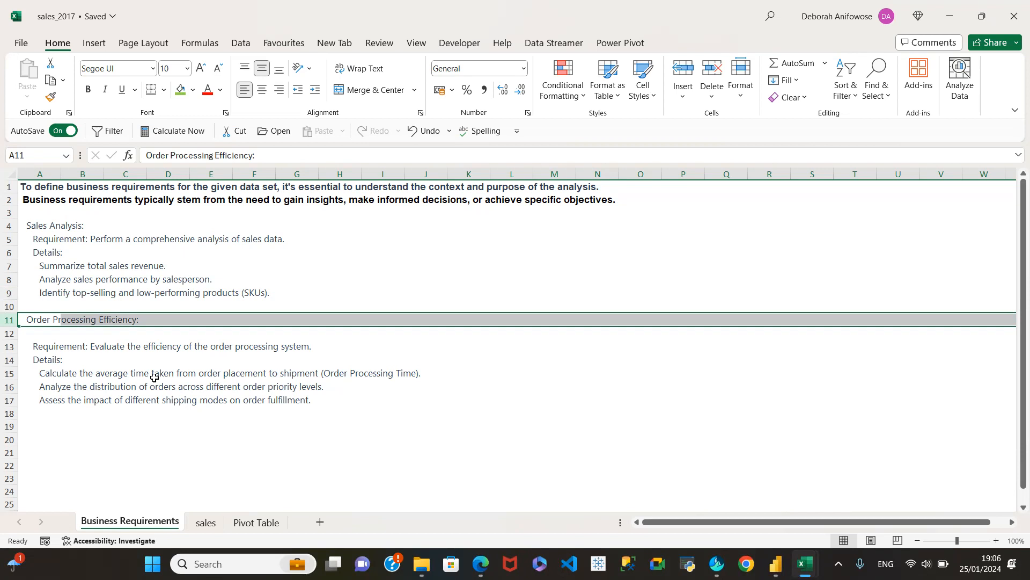
pyautogui.click(41, 361)
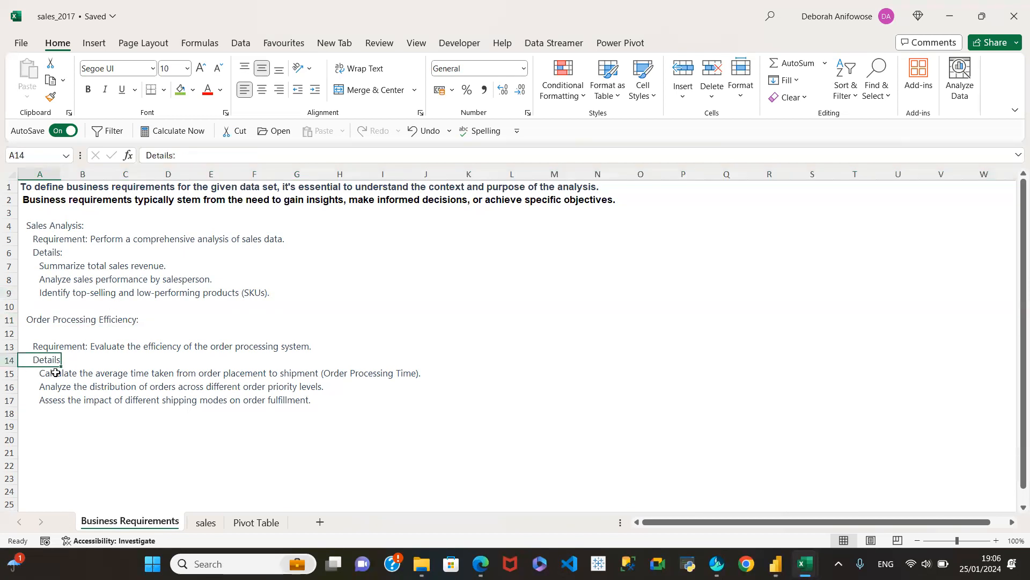
pyautogui.click(10, 373)
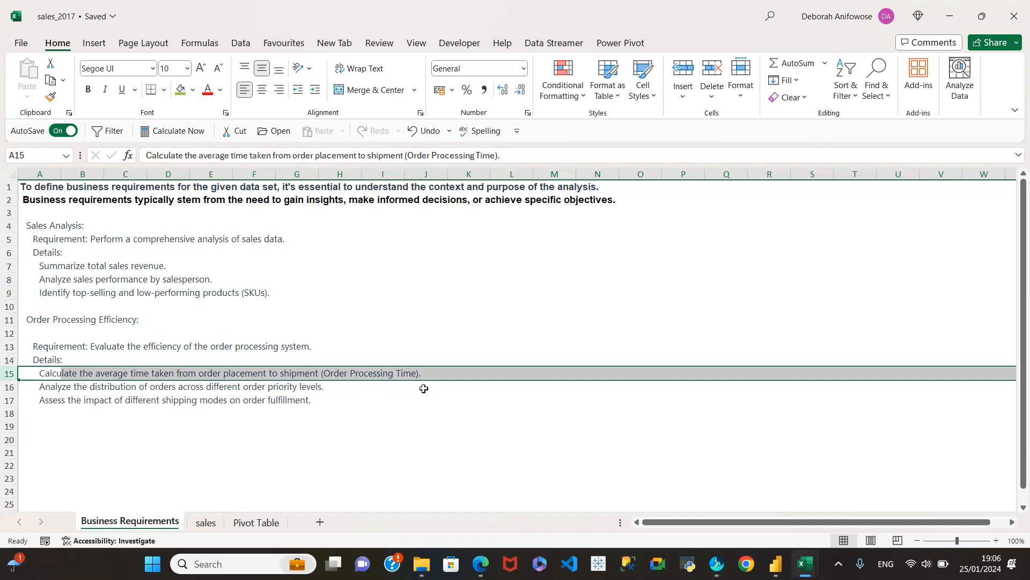
# Examine the sales sheet's date, Order Priority and Shipping Amount columns, and the formulas in Sales B4 Discount and Sales After Discount.
pyautogui.click(205, 519)
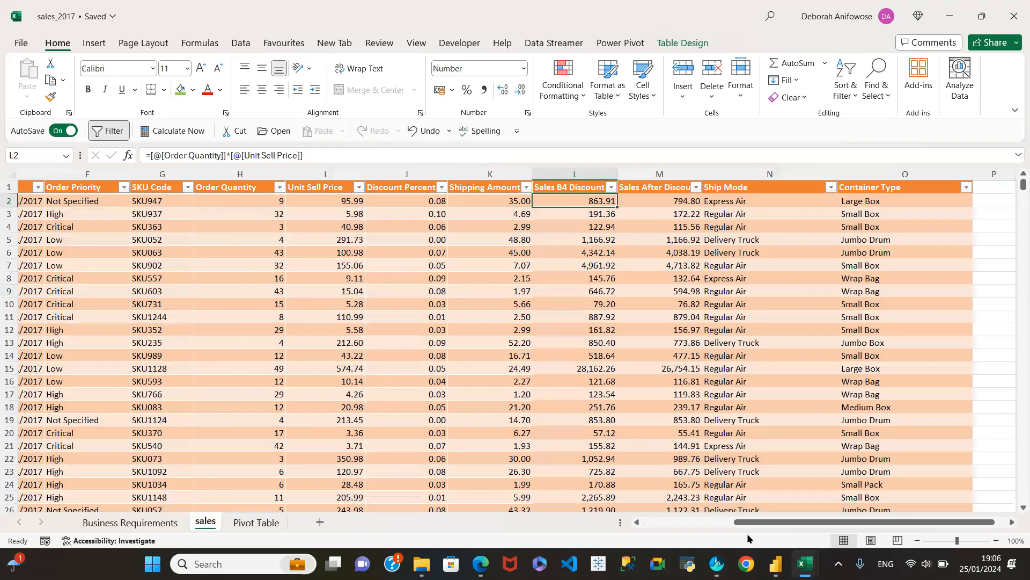
pyautogui.moveTo(750, 522); pyautogui.dragTo(640, 527)
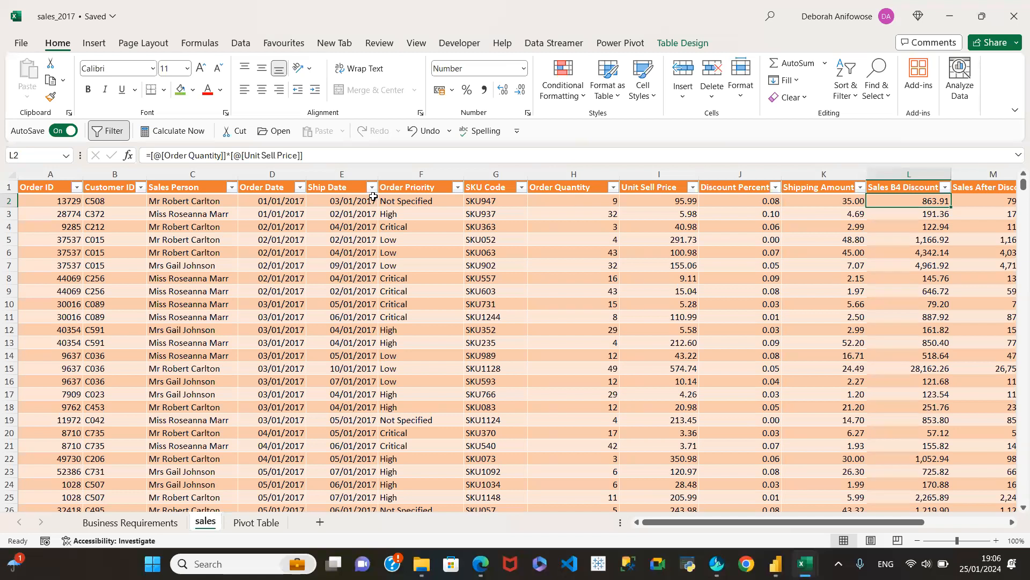
pyautogui.click(424, 174)
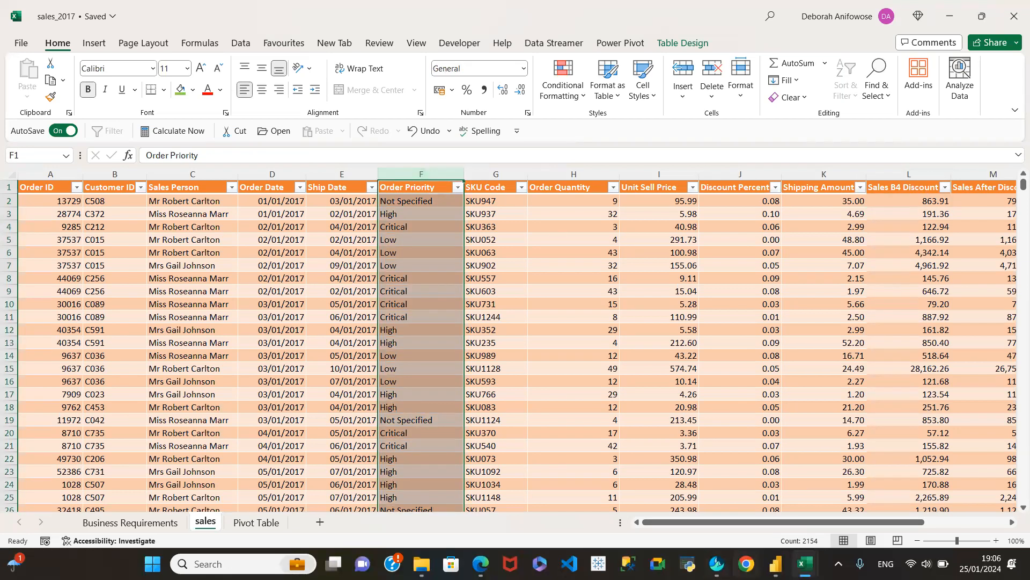
pyautogui.moveTo(827, 522); pyautogui.dragTo(909, 523)
pyautogui.click(626, 203)
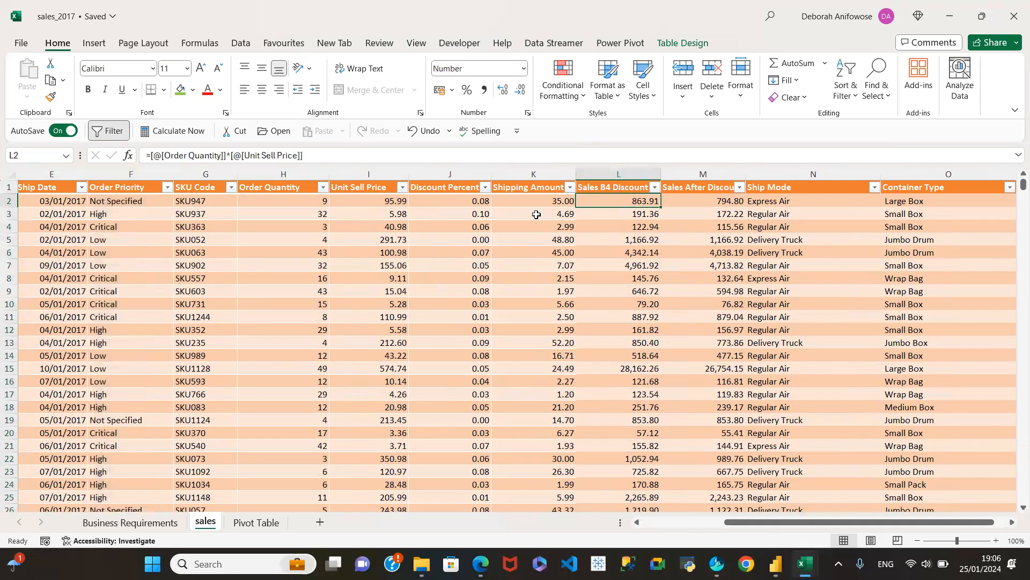
pyautogui.click(559, 198)
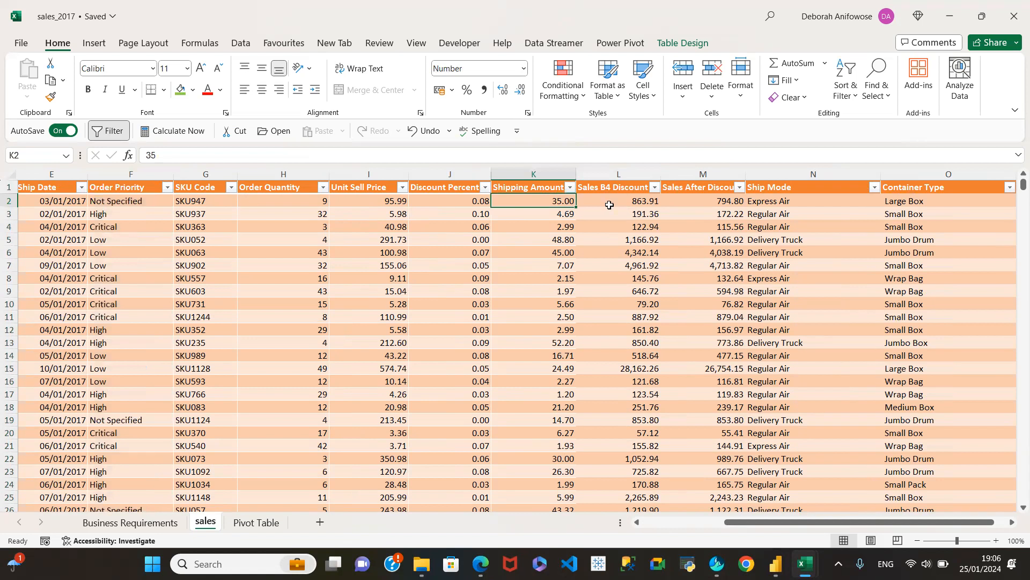
pyautogui.click(644, 203)
pyautogui.click(726, 204)
pyautogui.click(615, 199)
pyautogui.click(736, 201)
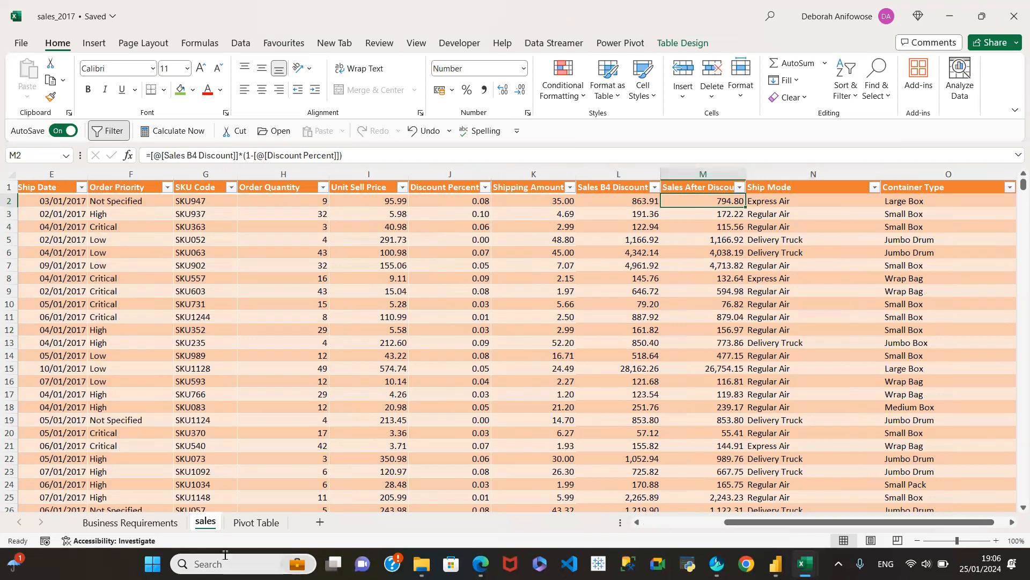
# Replace the formulas in the Sales B4 Discount column with their values by copying and pasting values in place.
pyautogui.click(614, 180)
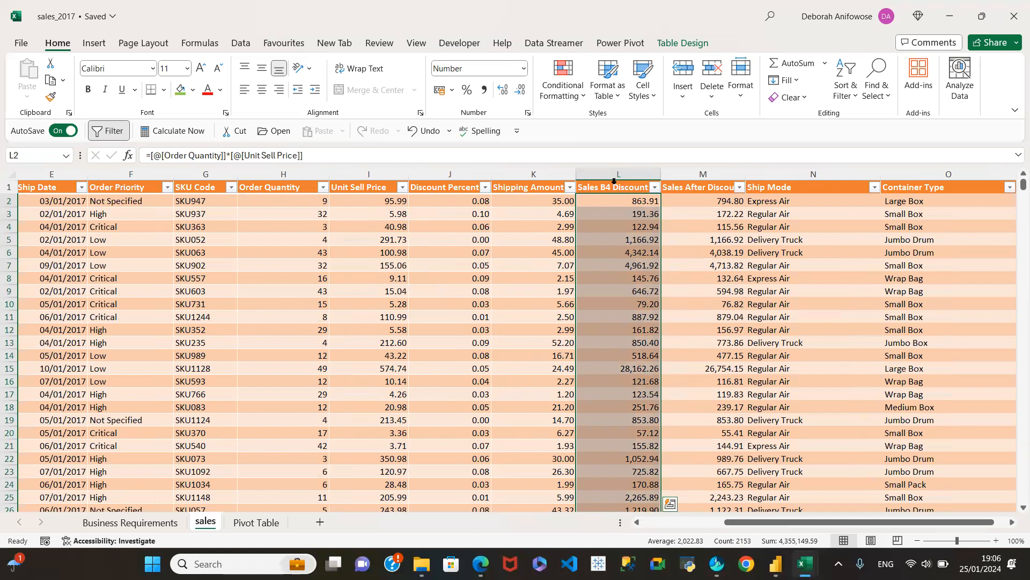
pyautogui.hotkey('ctrl', 'c')
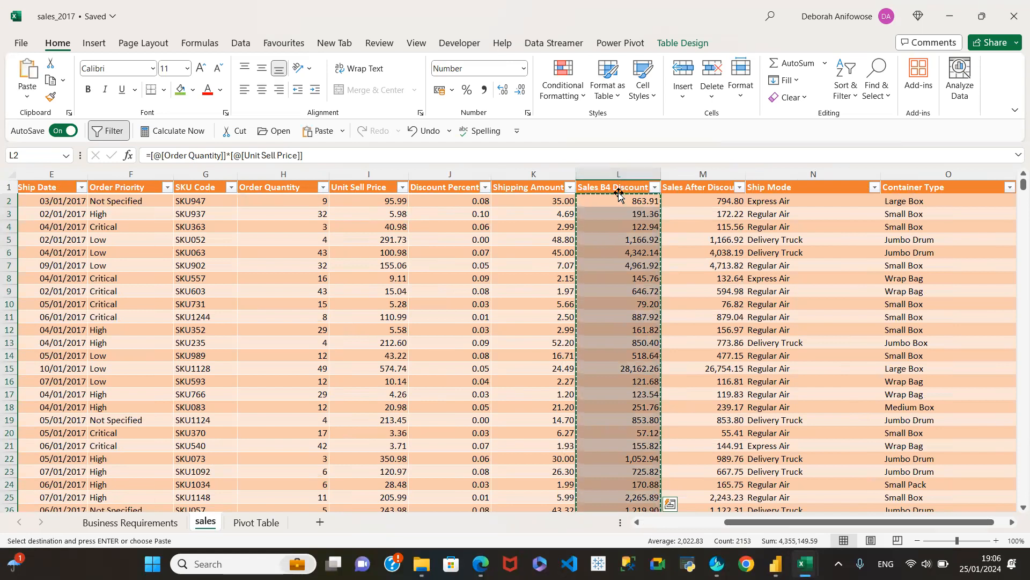
pyautogui.click(618, 202)
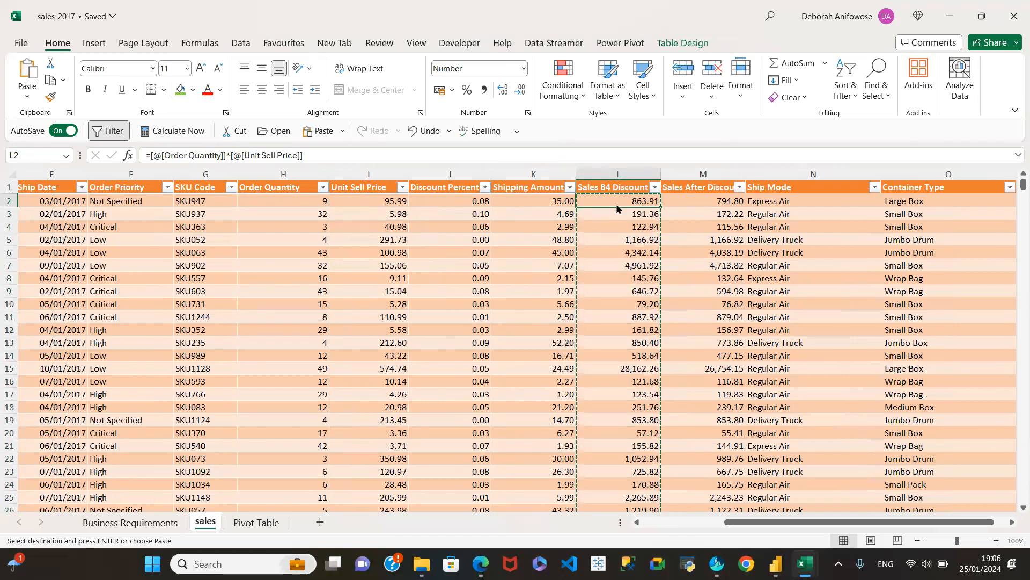
pyautogui.rightClick(617, 207)
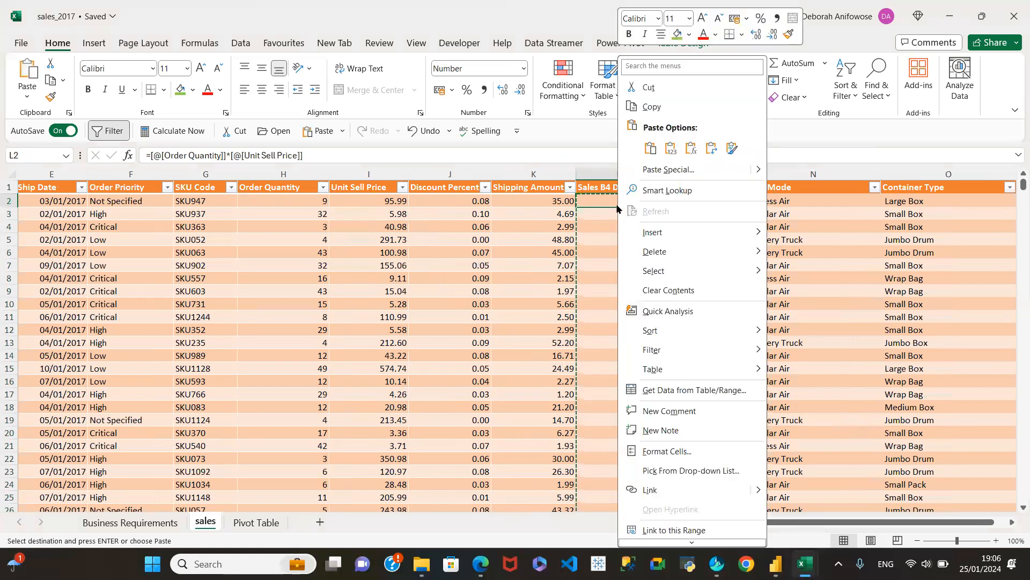
pyautogui.click(669, 150)
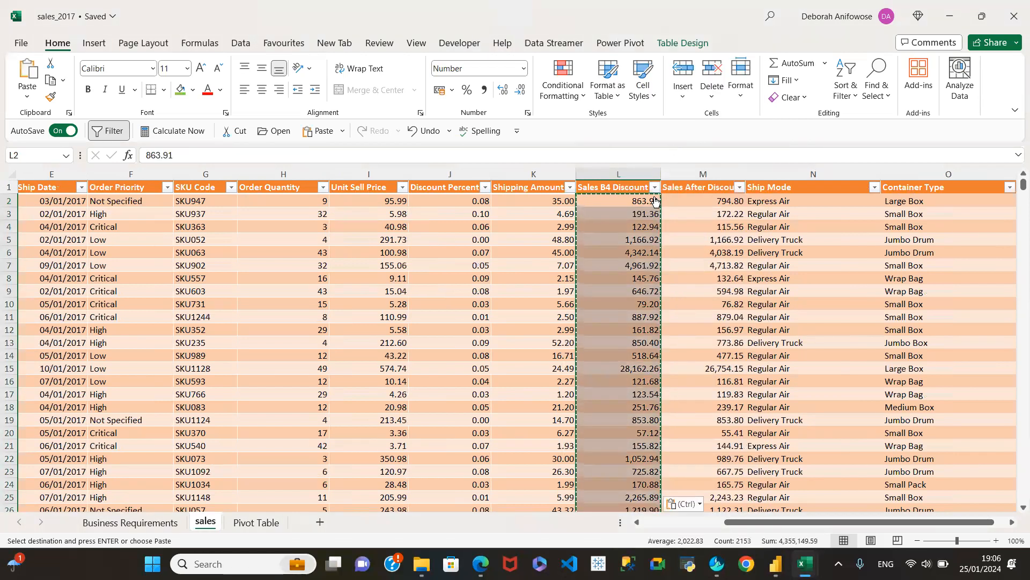
# Check cells down the Sales B4 Discount column for plain values, compare them with Sales After Discount, and clear the copy selection.
pyautogui.click(636, 202)
pyautogui.click(621, 254)
pyautogui.click(619, 305)
pyautogui.click(622, 369)
pyautogui.click(624, 380)
pyautogui.click(649, 277)
pyautogui.click(647, 224)
pyautogui.click(647, 202)
pyautogui.click(626, 280)
pyautogui.click(623, 394)
pyautogui.click(621, 421)
pyautogui.click(648, 316)
pyautogui.click(647, 275)
pyautogui.click(650, 239)
pyautogui.click(638, 200)
pyautogui.click(625, 251)
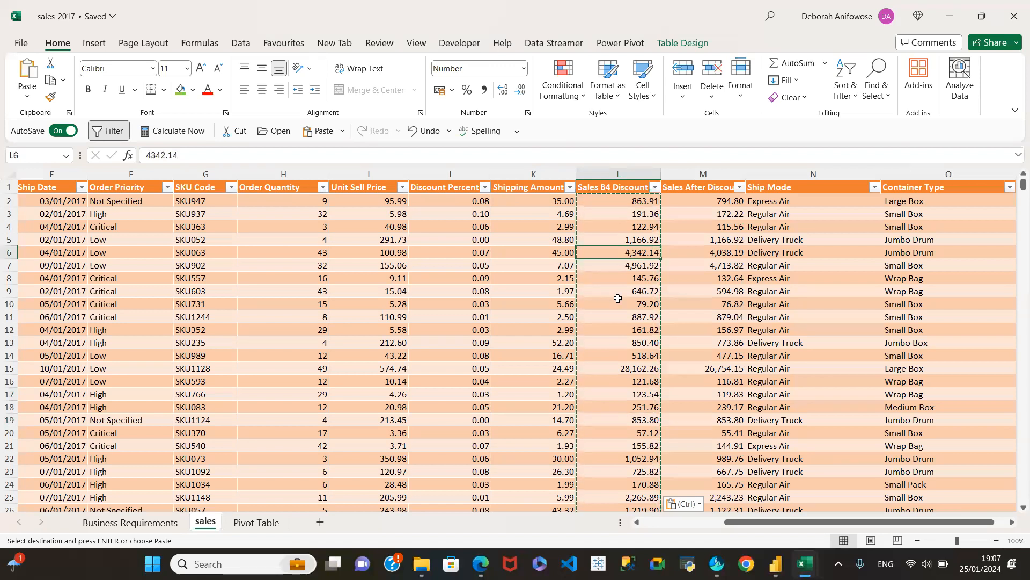
pyautogui.click(716, 203)
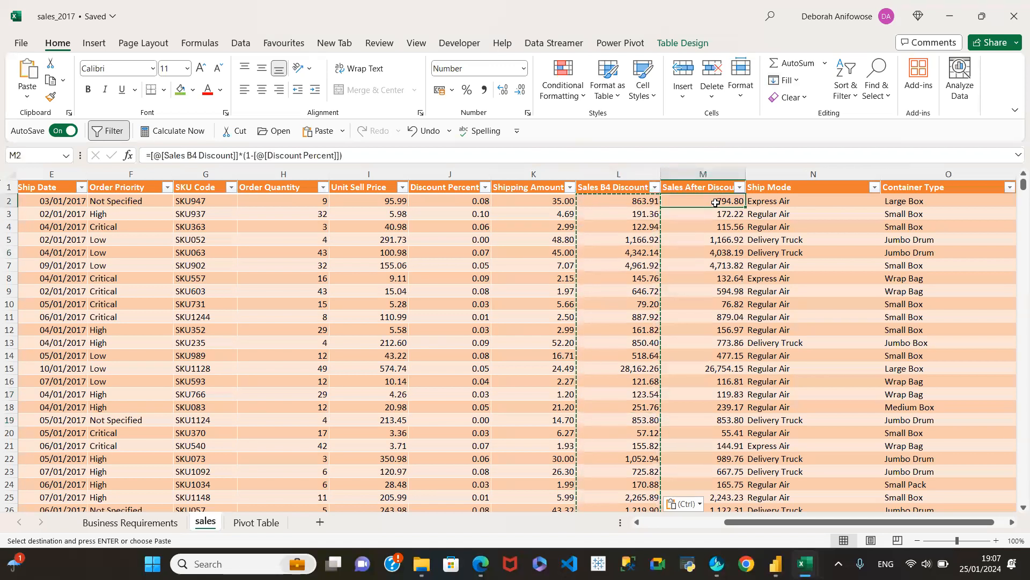
pyautogui.click(703, 265)
pyautogui.click(719, 227)
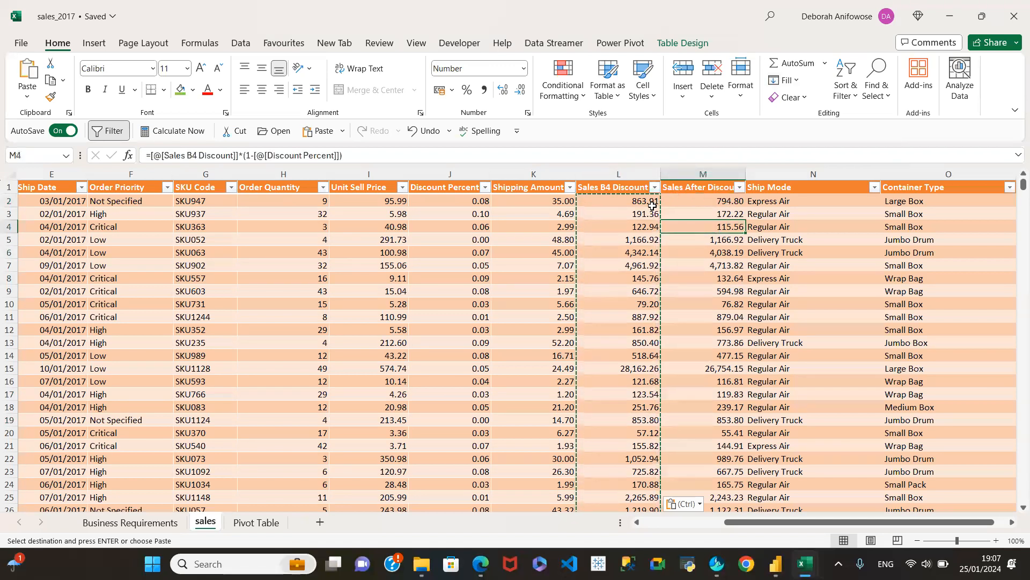
pyautogui.click(653, 204)
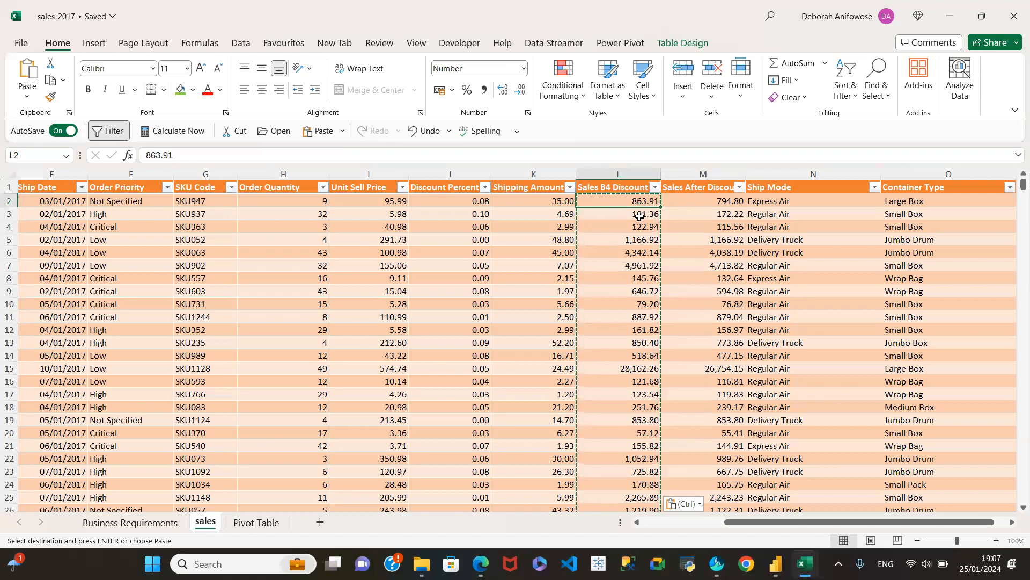
pyautogui.press('Escape')
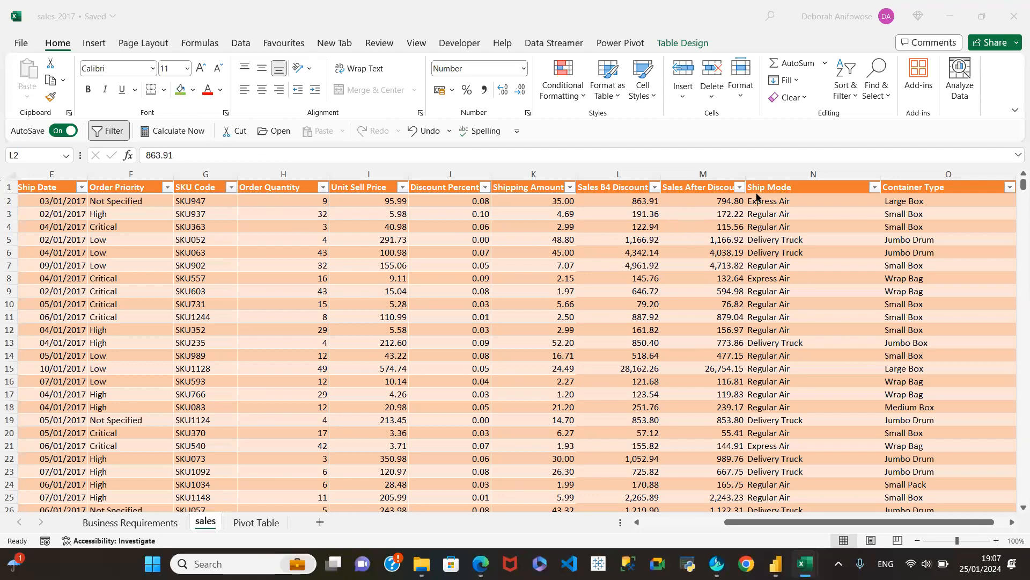
# Replace the formulas in the Sales After Discount column with their values by copying and pasting values in place.
pyautogui.click(696, 197)
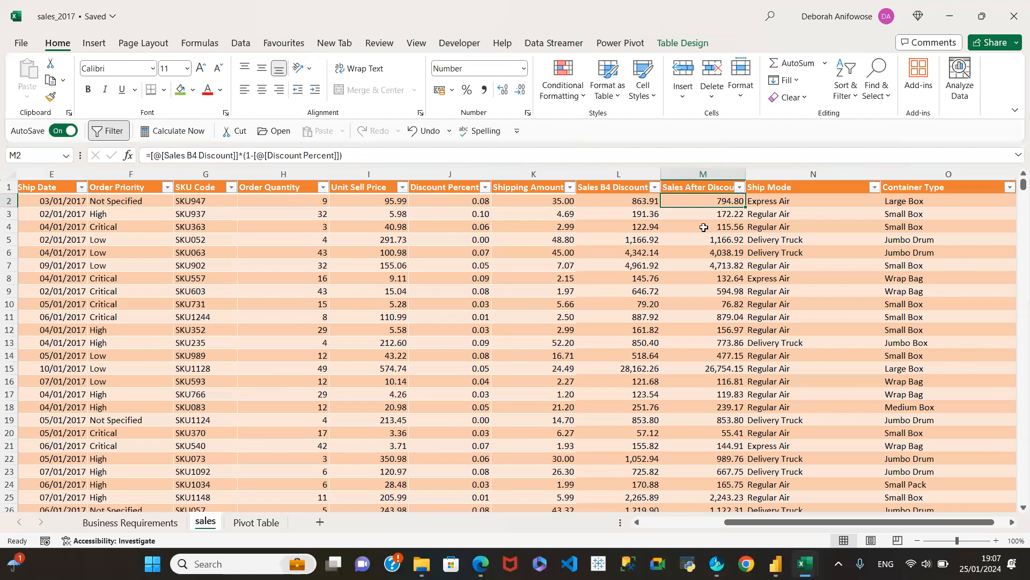
pyautogui.click(719, 236)
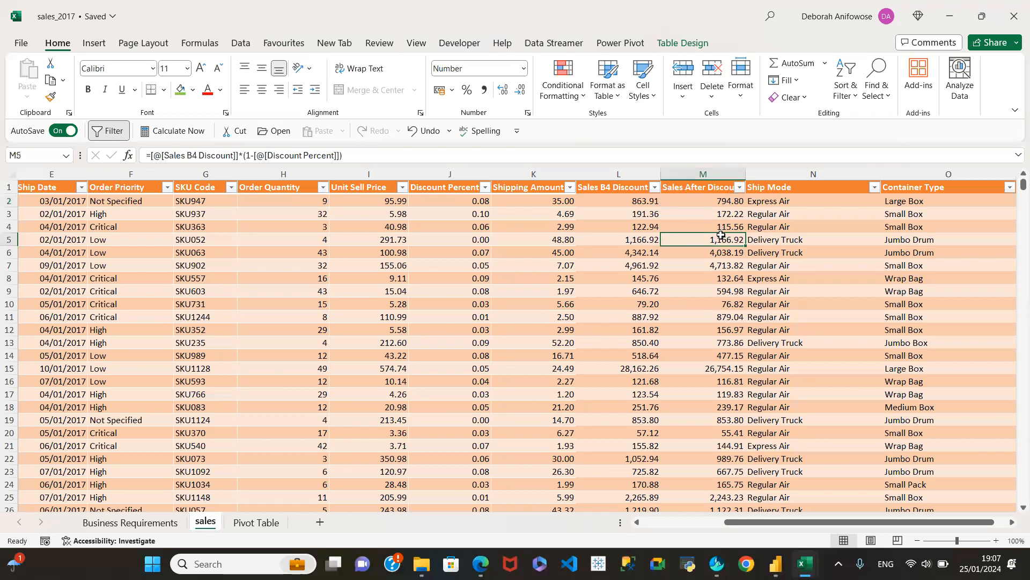
pyautogui.click(711, 200)
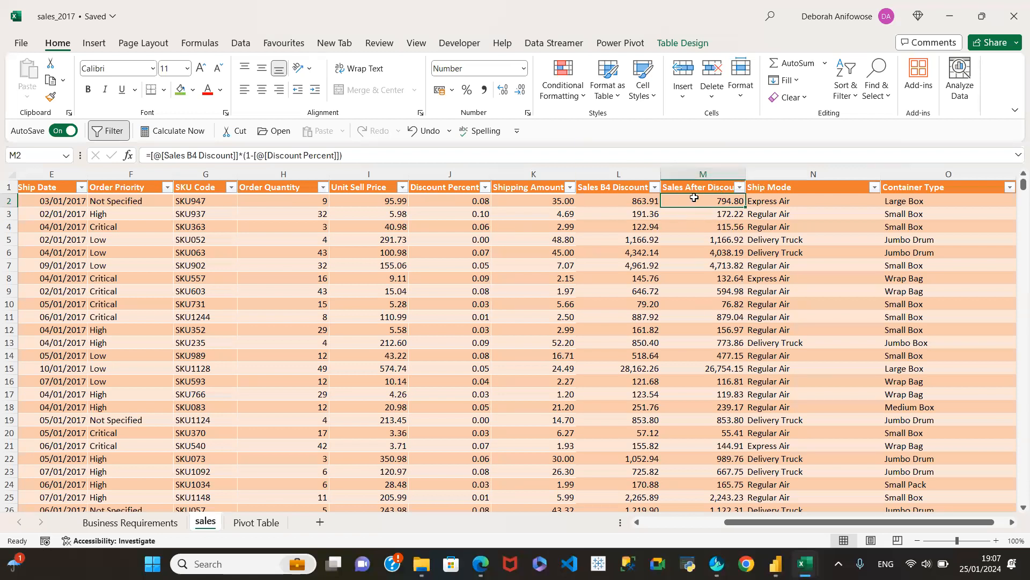
pyautogui.click(696, 180)
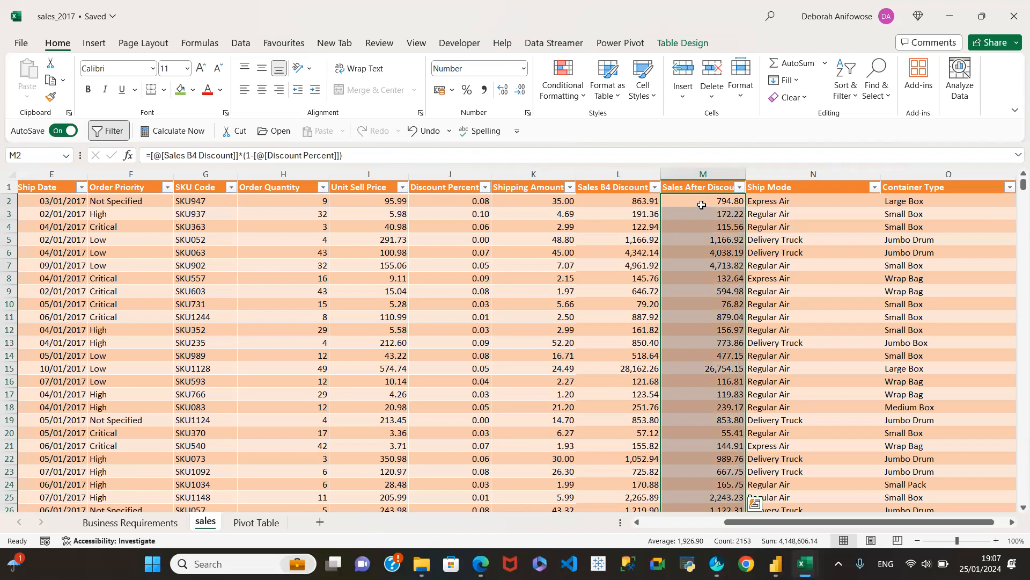
pyautogui.hotkey('ctrl', 'c')
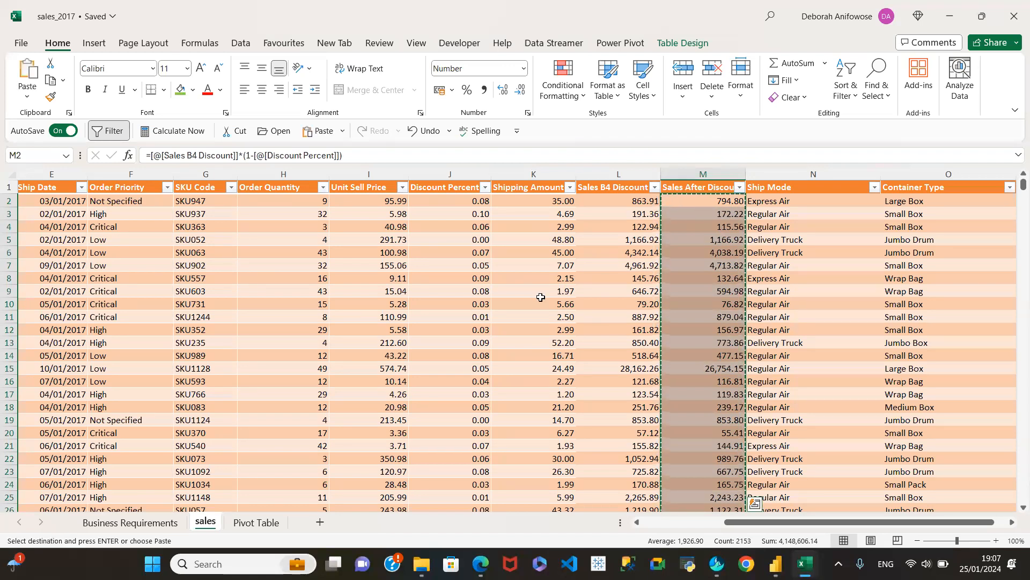
pyautogui.click(708, 200)
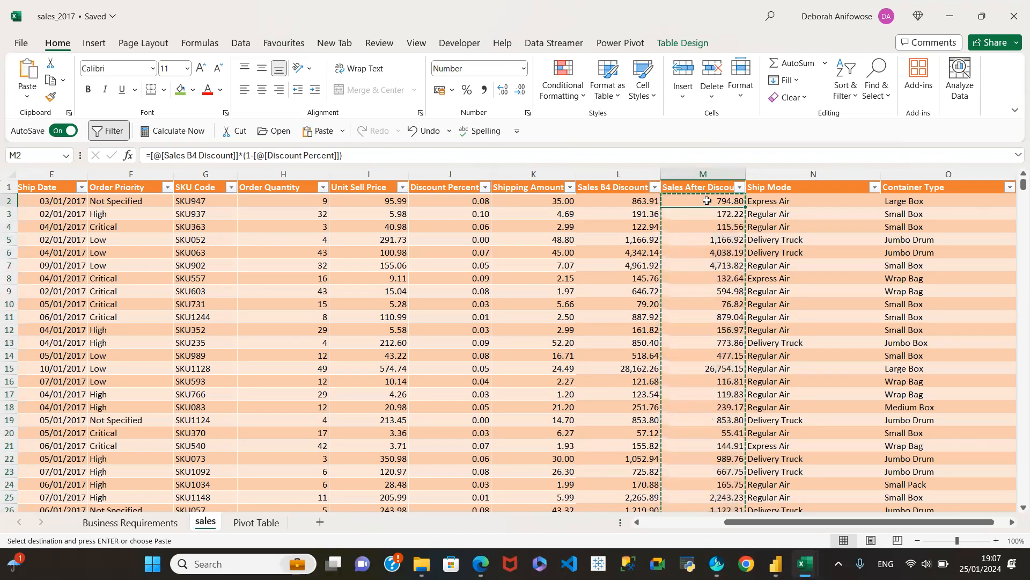
pyautogui.rightClick(707, 200)
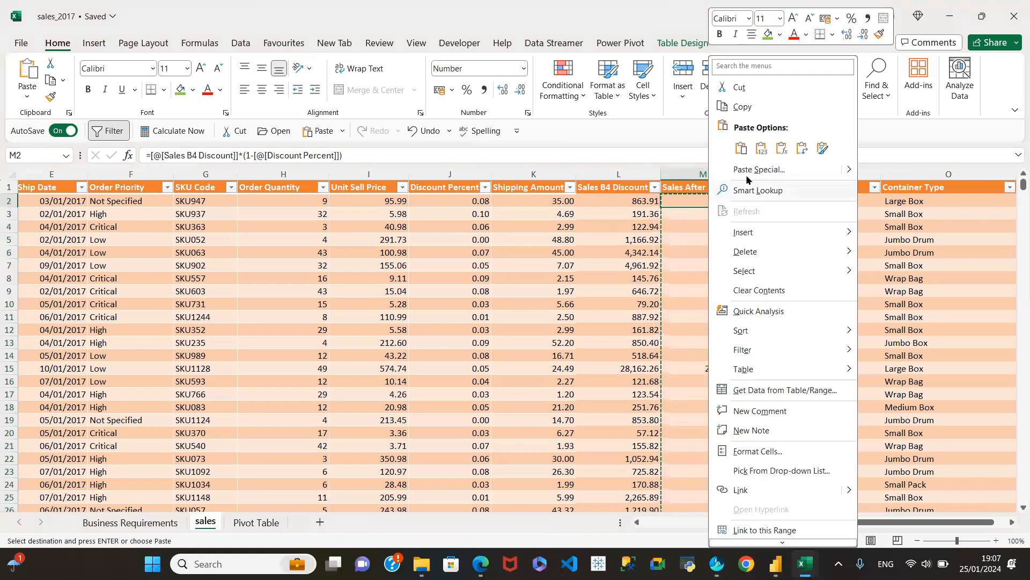
pyautogui.click(761, 148)
# Check several cells in the Sales After Discount column to see whether they hold plain values instead of formulas.
pyautogui.click(716, 214)
pyautogui.click(698, 395)
pyautogui.doubleClick(698, 396)
pyautogui.click(723, 303)
pyautogui.click(713, 252)
pyautogui.click(726, 214)
pyautogui.click(726, 197)
pyautogui.click(638, 189)
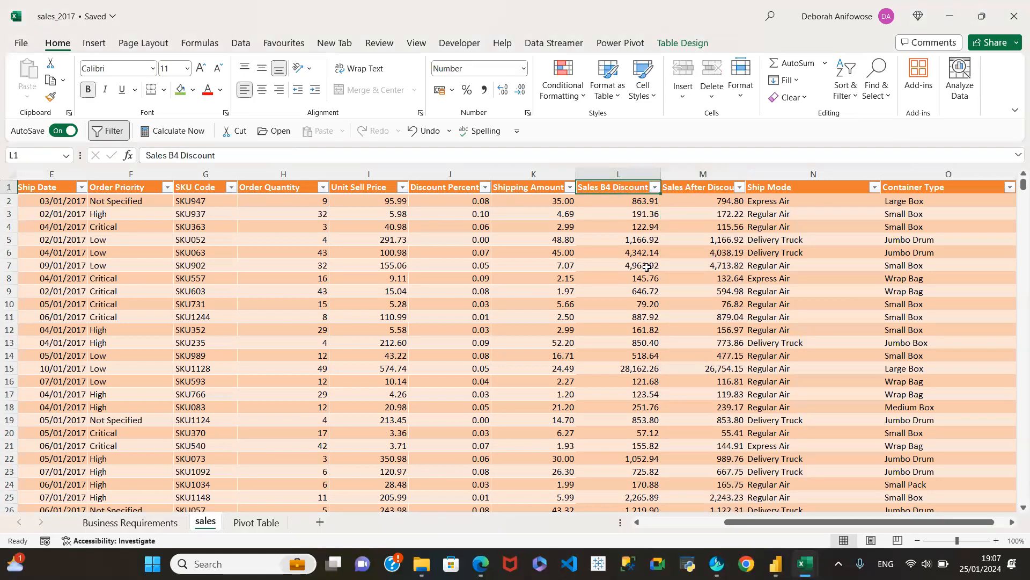
# Insert a blank table column between Ship Date and Order Priority on the sales sheet.
pyautogui.moveTo(722, 529); pyautogui.dragTo(642, 524)
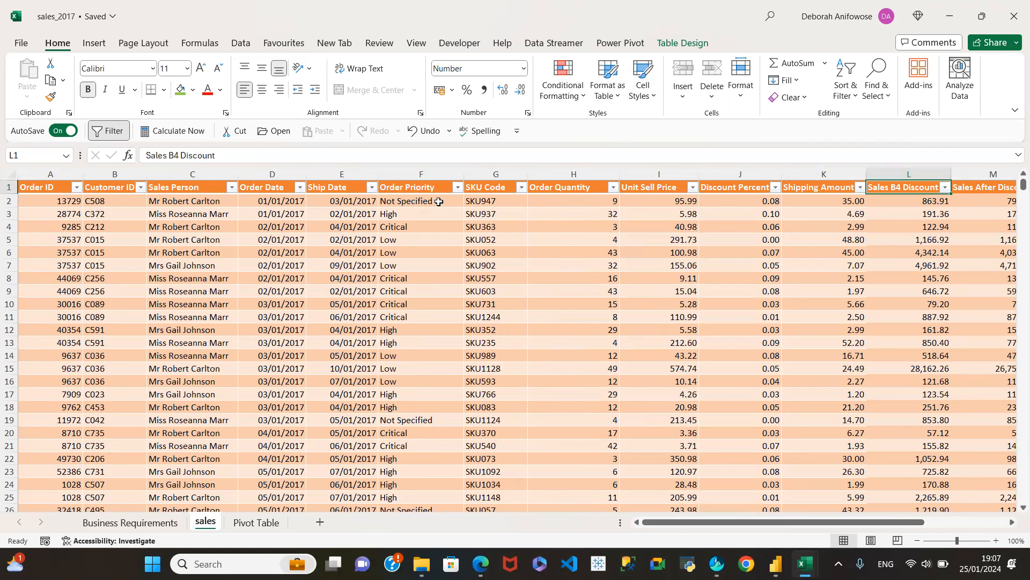
pyautogui.click(428, 182)
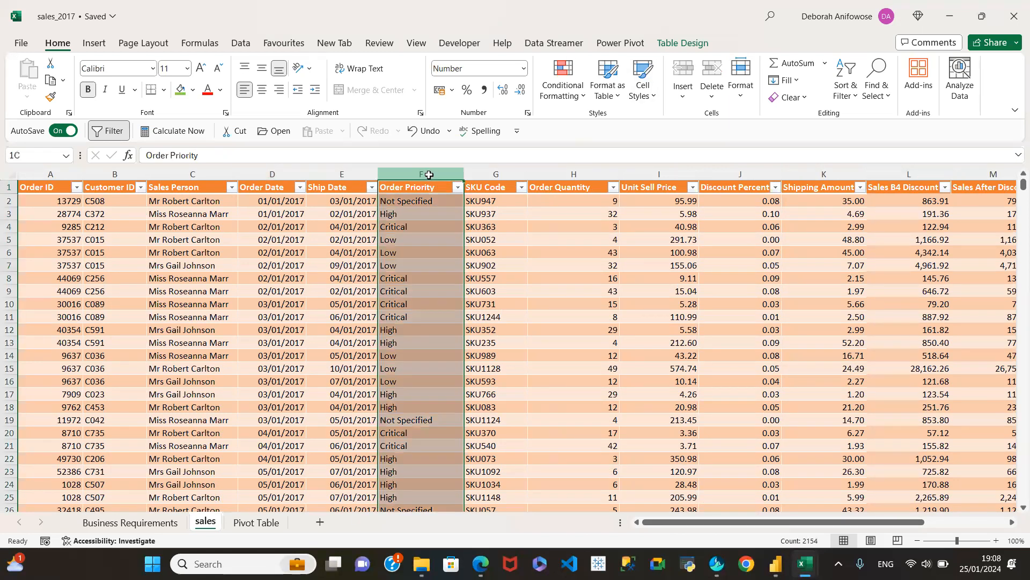
pyautogui.rightClick(428, 177)
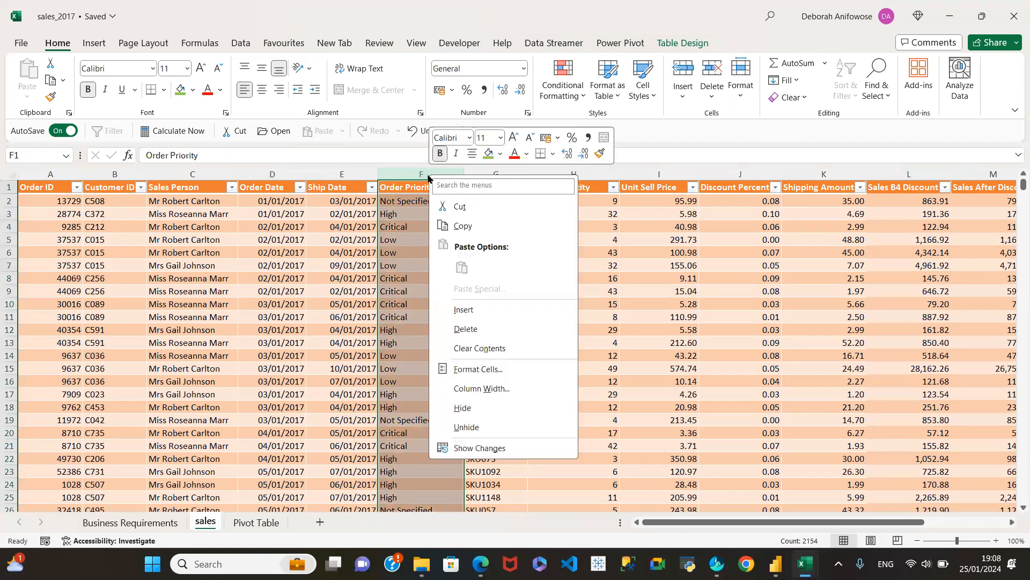
pyautogui.click(464, 311)
# Name the new column Order Processing Time and widen it until the whole heading fits.
pyautogui.click(414, 189)
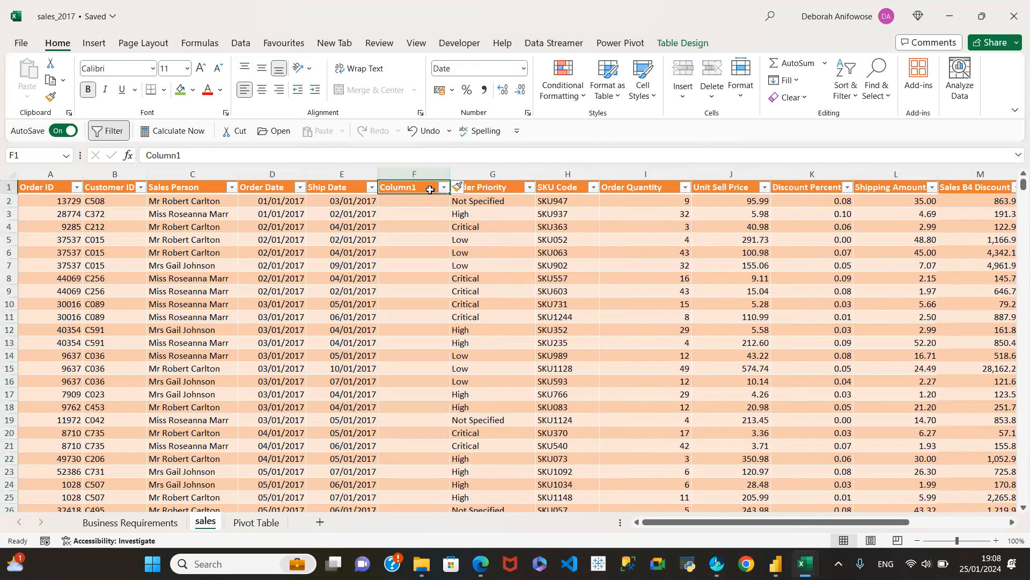
pyautogui.write('Order P')
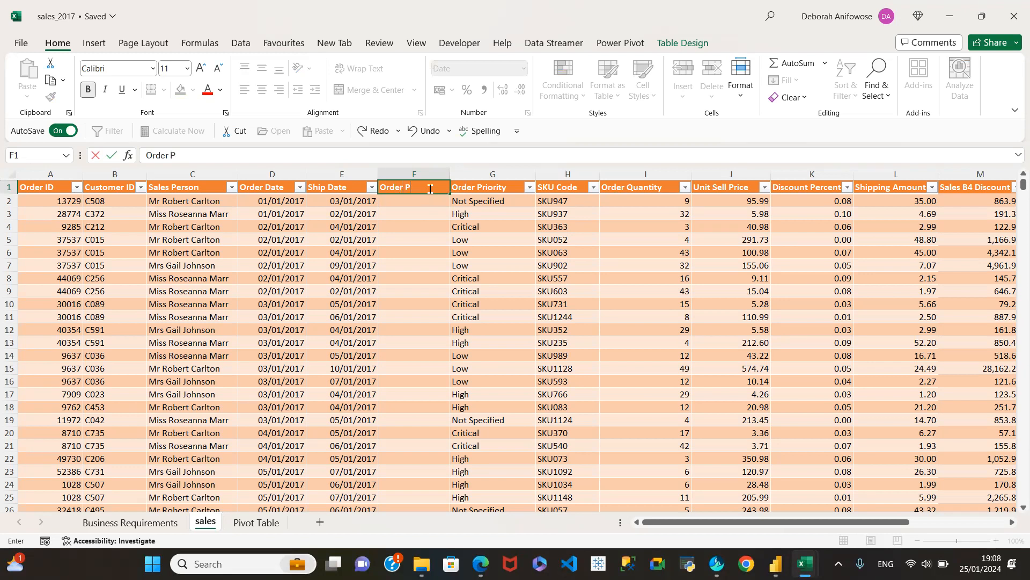
pyautogui.write('rocessing Time')
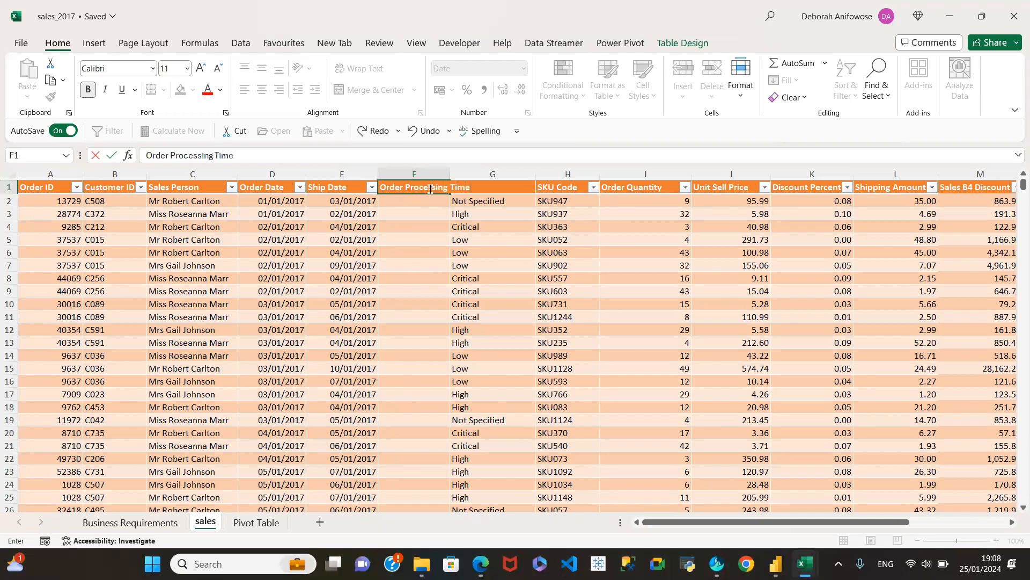
pyautogui.press('Return')
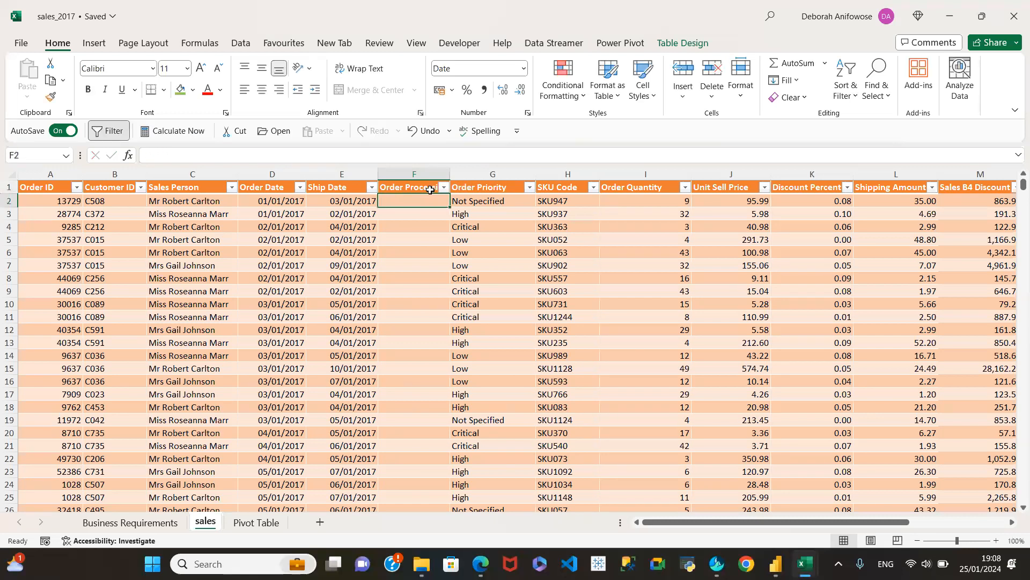
pyautogui.moveTo(449, 171); pyautogui.dragTo(496, 170)
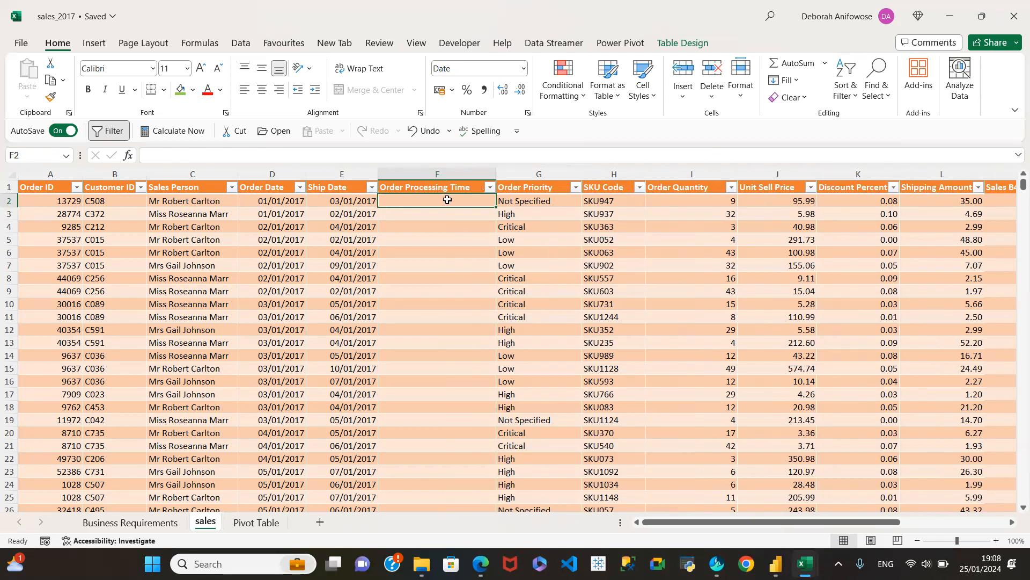
# Fill the Order Processing Time column with the formula =[@[Ship Date]]-[@[Order Date]].
pyautogui.click(427, 228)
pyautogui.click(427, 198)
pyautogui.write('=')
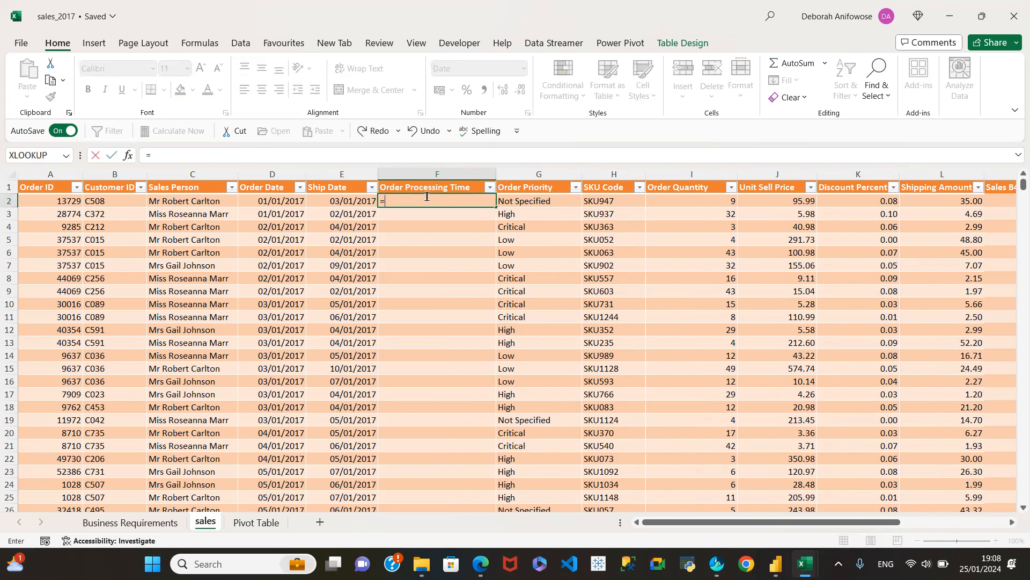
pyautogui.click(359, 201)
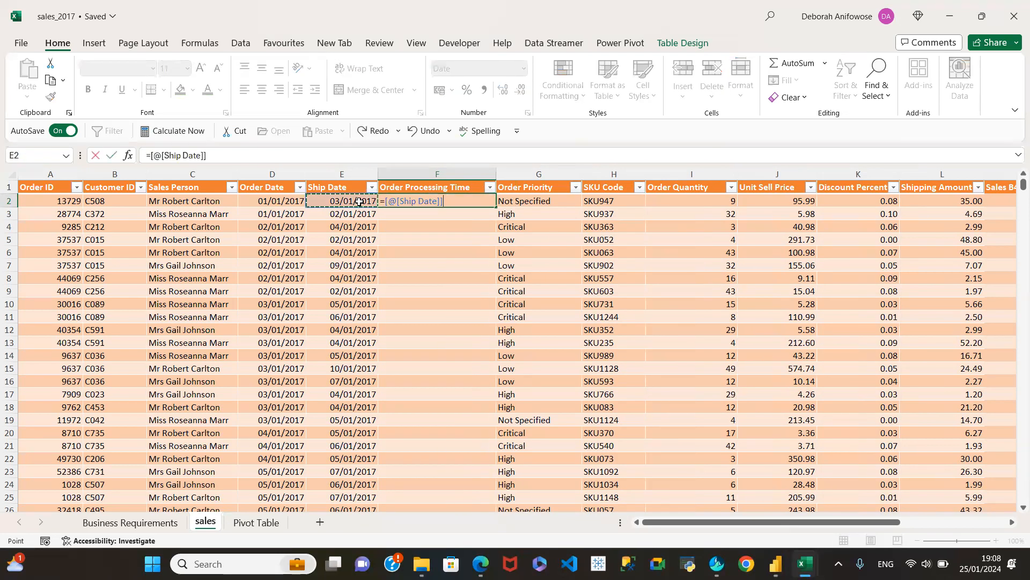
pyautogui.write('-')
pyautogui.click(263, 202)
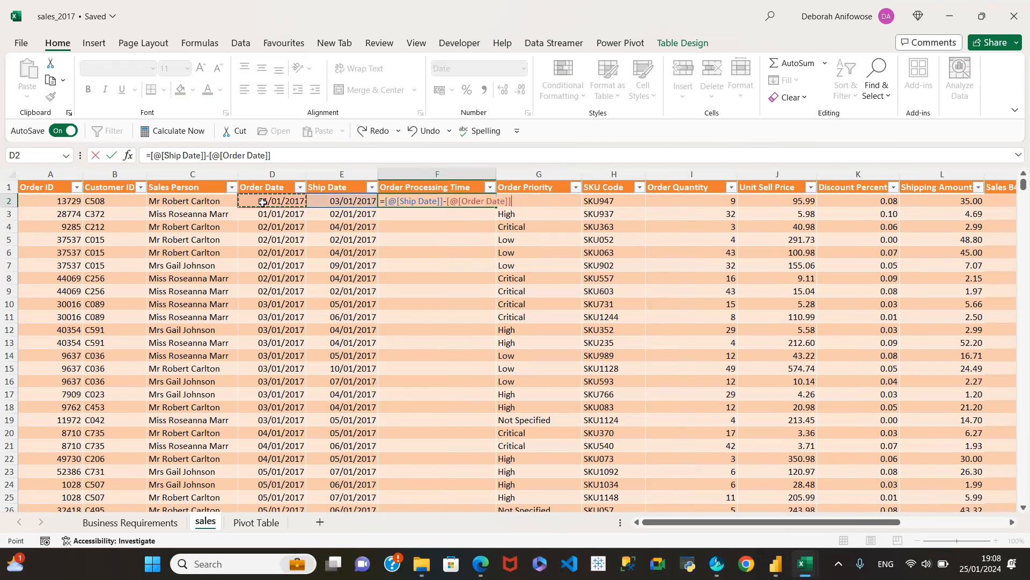
pyautogui.press('Return')
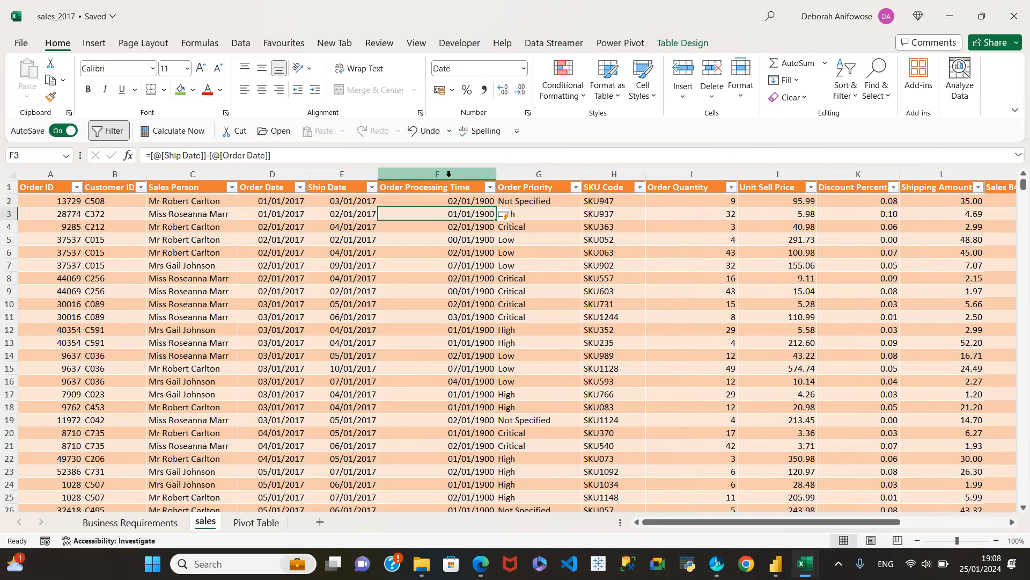
# Change the Order Processing Time column's format from date to Number.
pyautogui.click(446, 176)
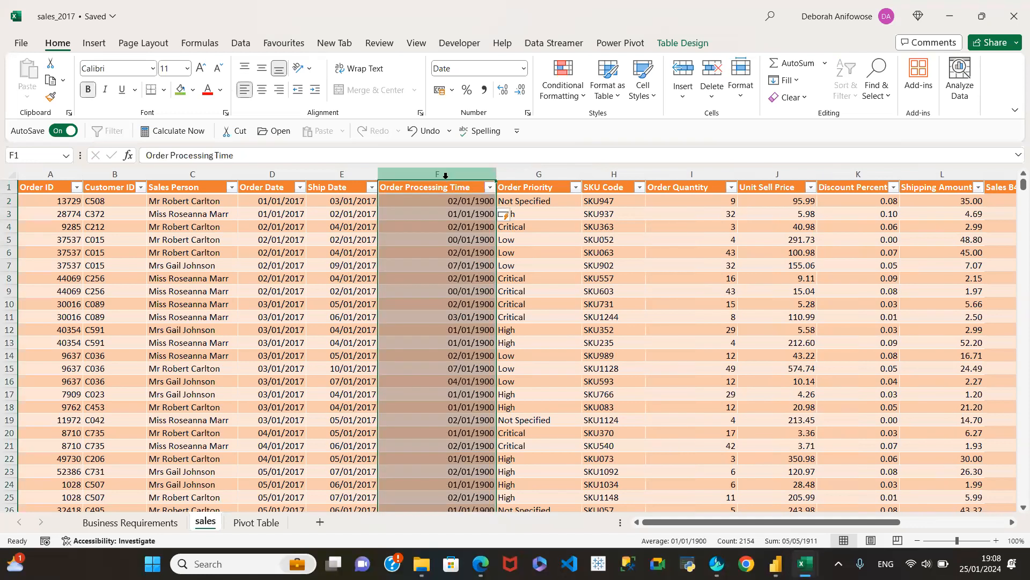
pyautogui.click(524, 69)
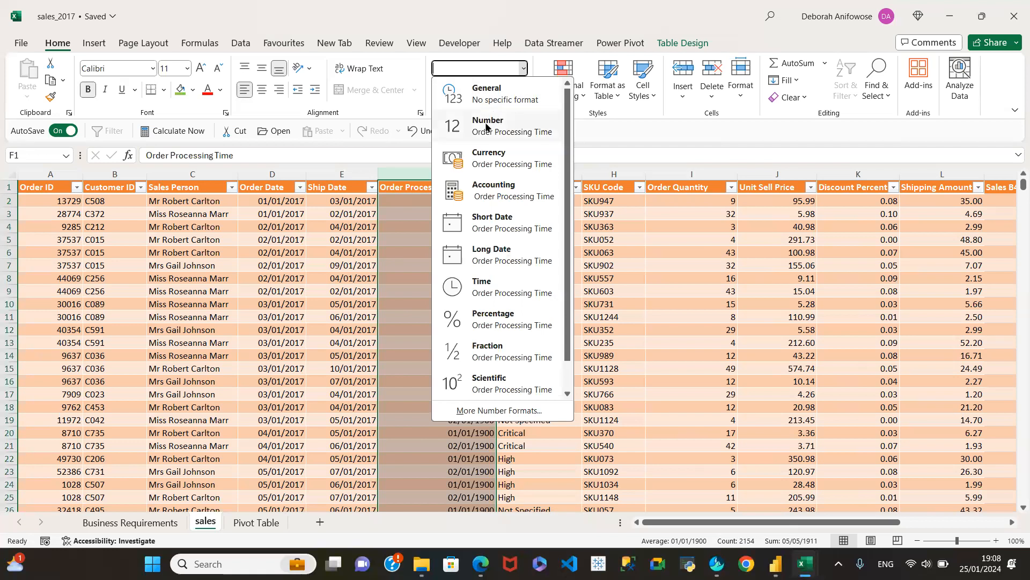
pyautogui.click(485, 127)
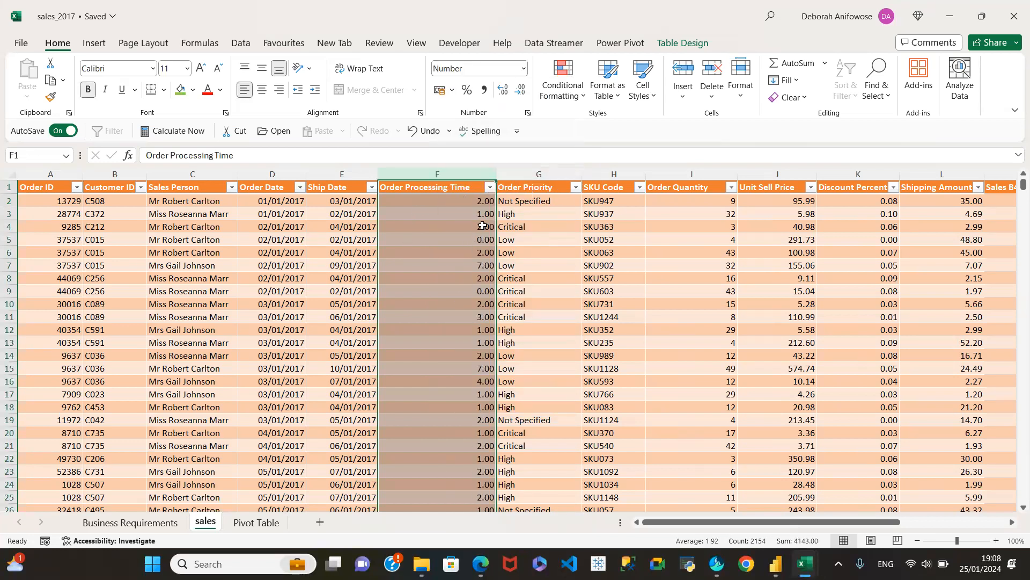
# Review the distinct values in the Order Processing Time column's filter list without applying a filter.
pyautogui.scroll(-5, 472, 409)
pyautogui.scroll(10, 472, 407)
pyautogui.click(490, 188)
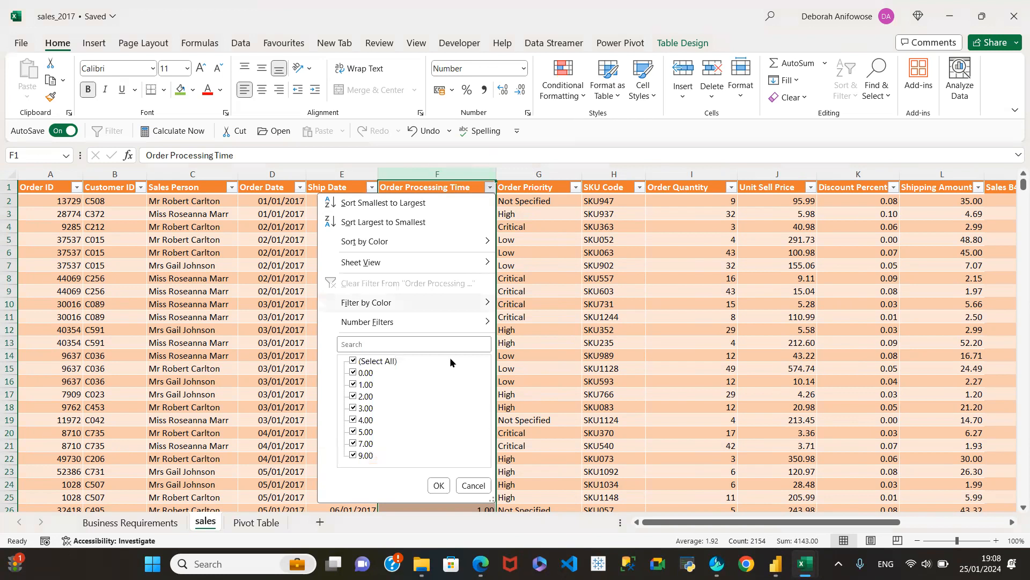
pyautogui.click(473, 487)
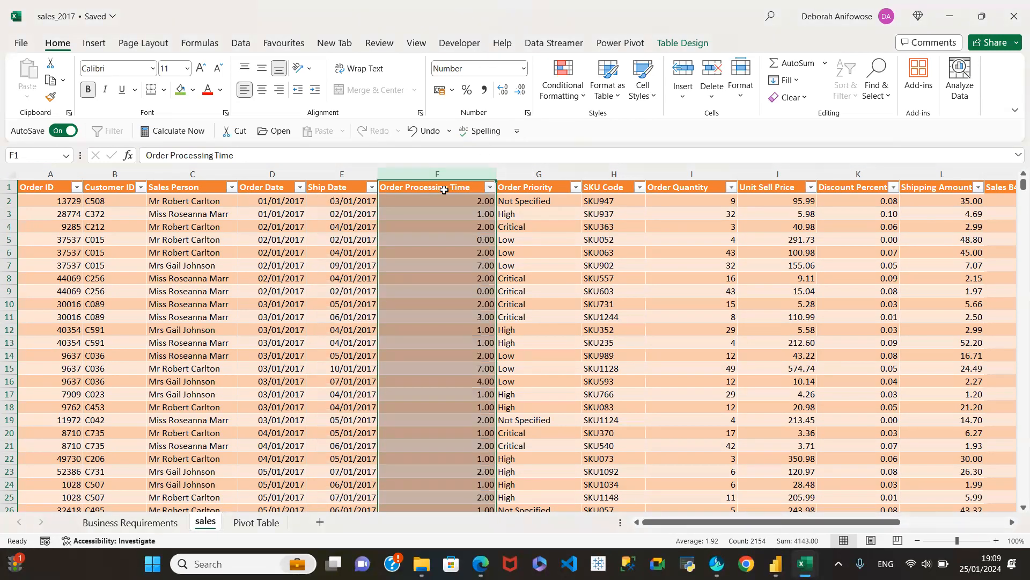
# Reduce the Order Processing Time column to zero decimal places and check a few of its cells.
pyautogui.click(522, 91)
pyautogui.click(521, 91)
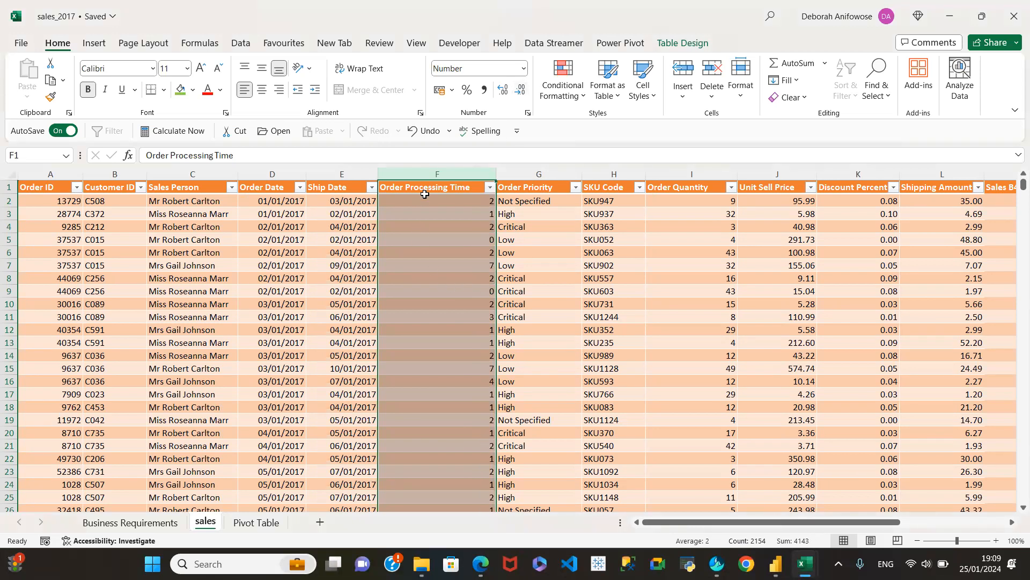
pyautogui.click(425, 195)
pyautogui.click(440, 304)
pyautogui.click(443, 433)
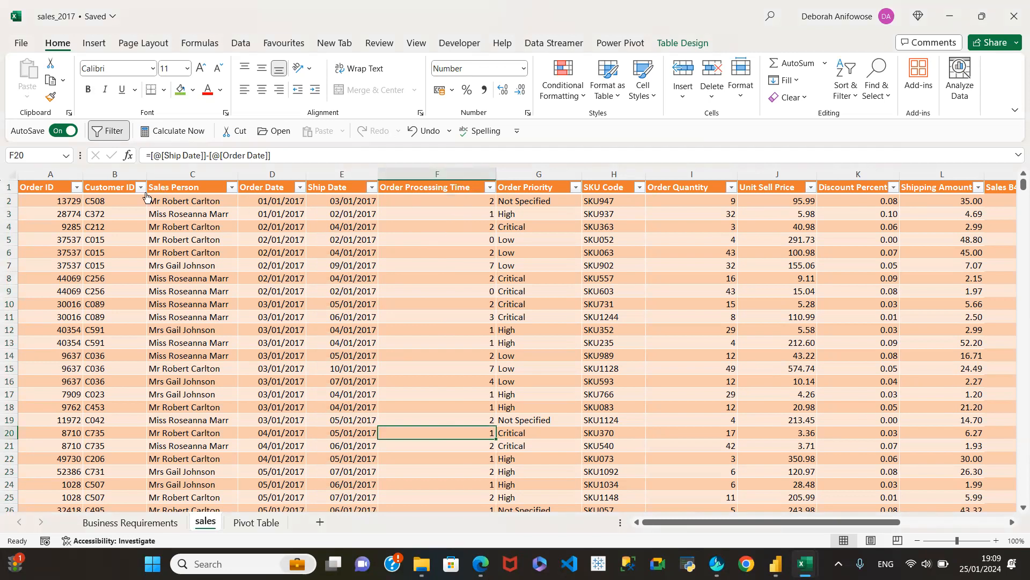
# Inspect the first data row, then compare Order Date, Ship Date and Order Processing Time in row 5.
pyautogui.click(9, 201)
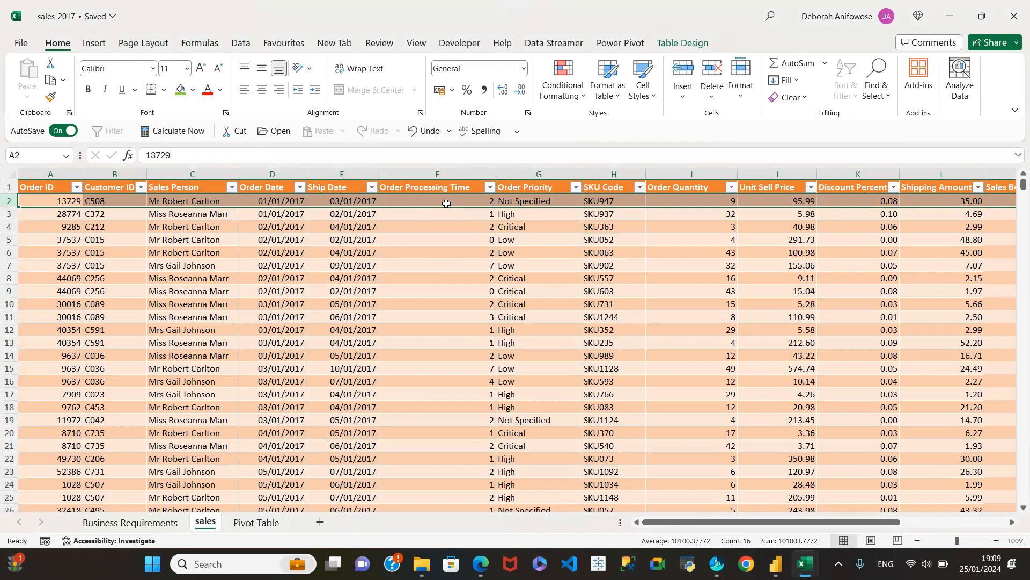
pyautogui.click(279, 240)
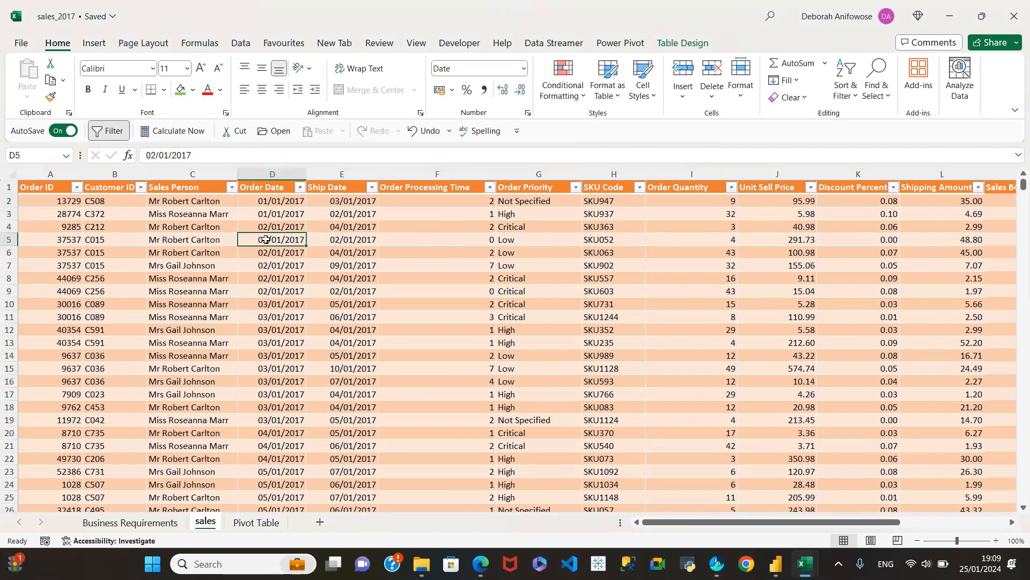
pyautogui.click(357, 242)
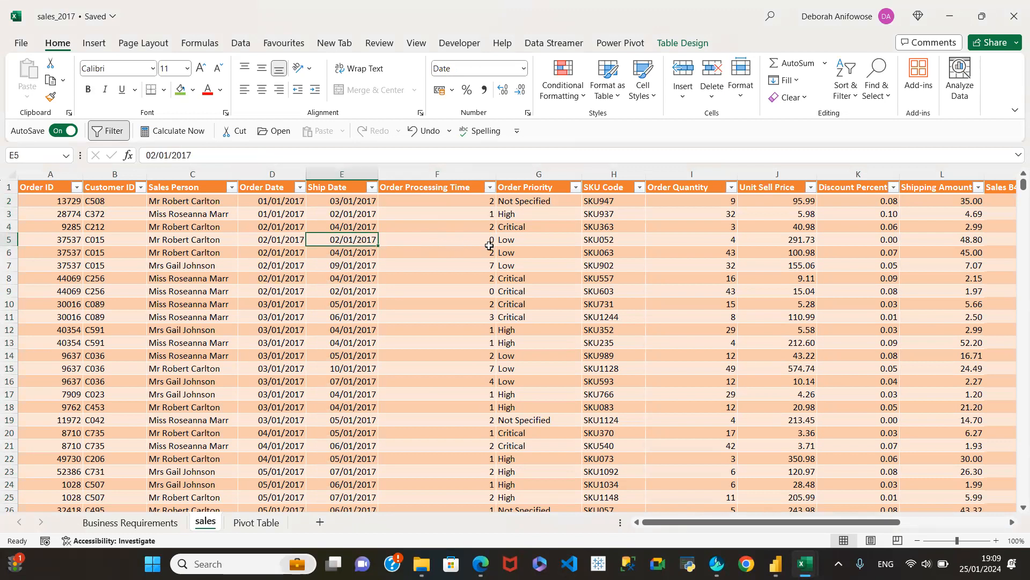
pyautogui.click(454, 243)
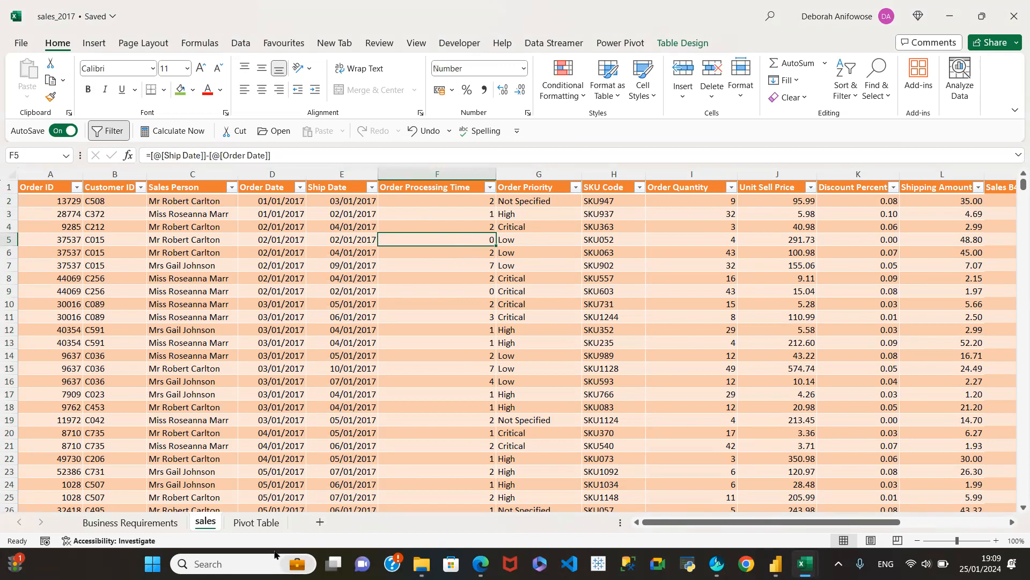
# Review the order processing time item on the Business Requirements sheet and look over the existing reports on the Pivot Table sheet.
pyautogui.click(132, 522)
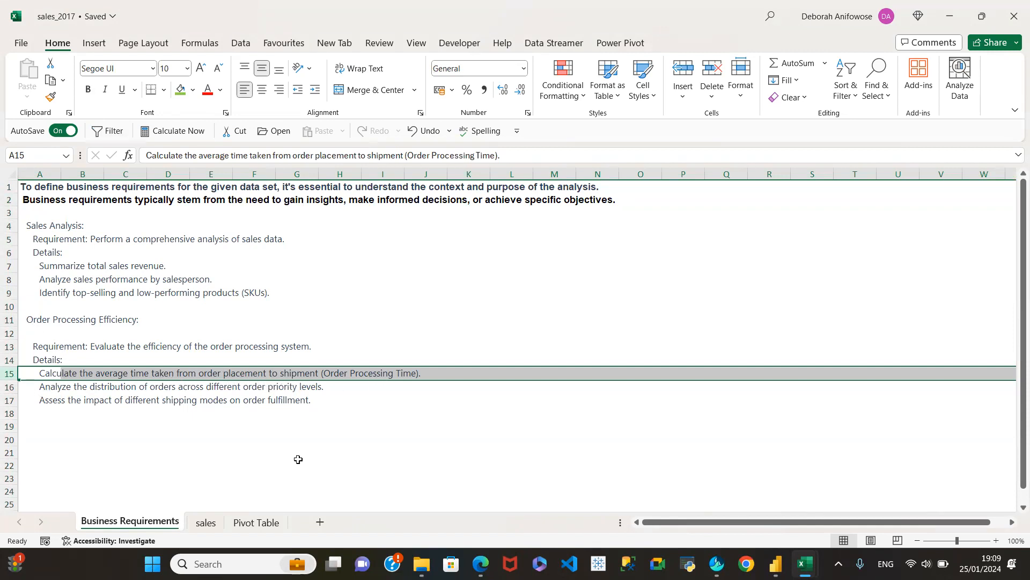
pyautogui.click(203, 522)
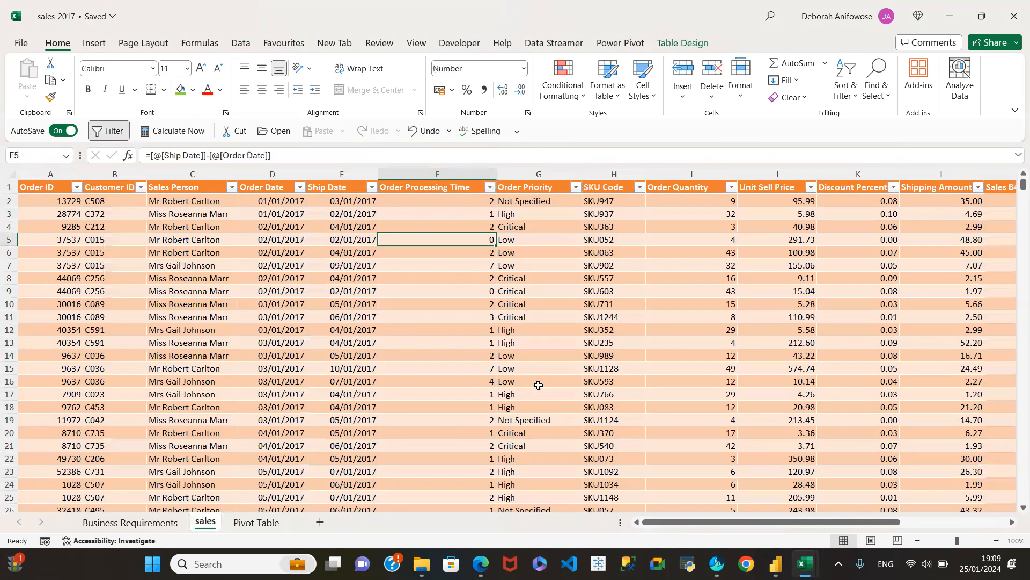
pyautogui.click(250, 523)
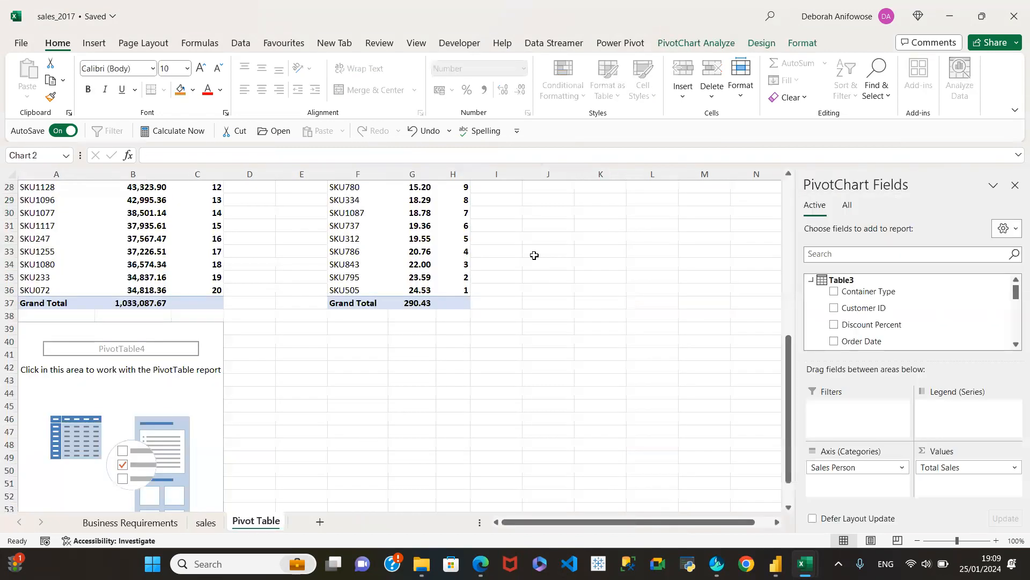
pyautogui.moveTo(788, 354); pyautogui.dragTo(789, 140)
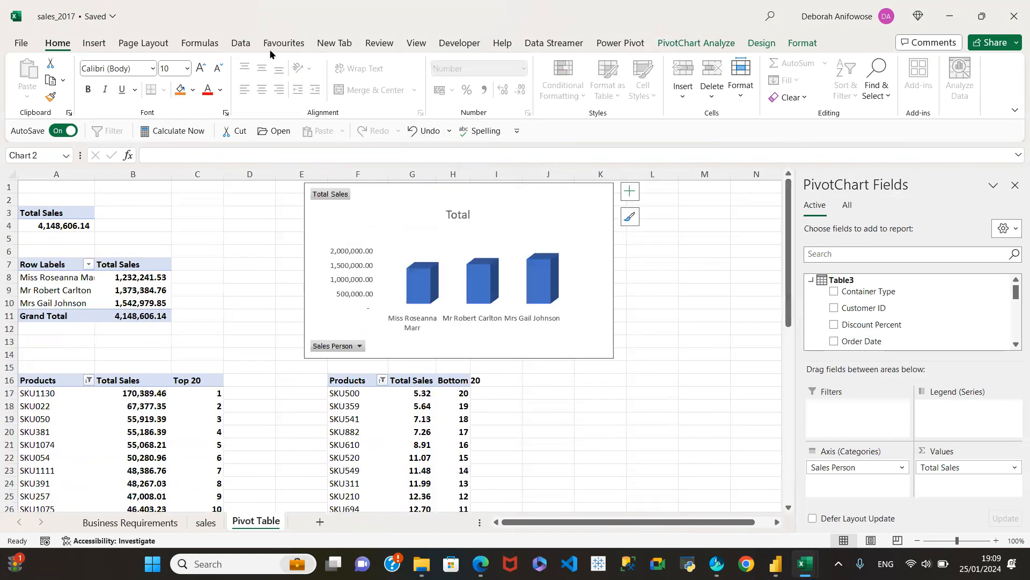
pyautogui.click(250, 43)
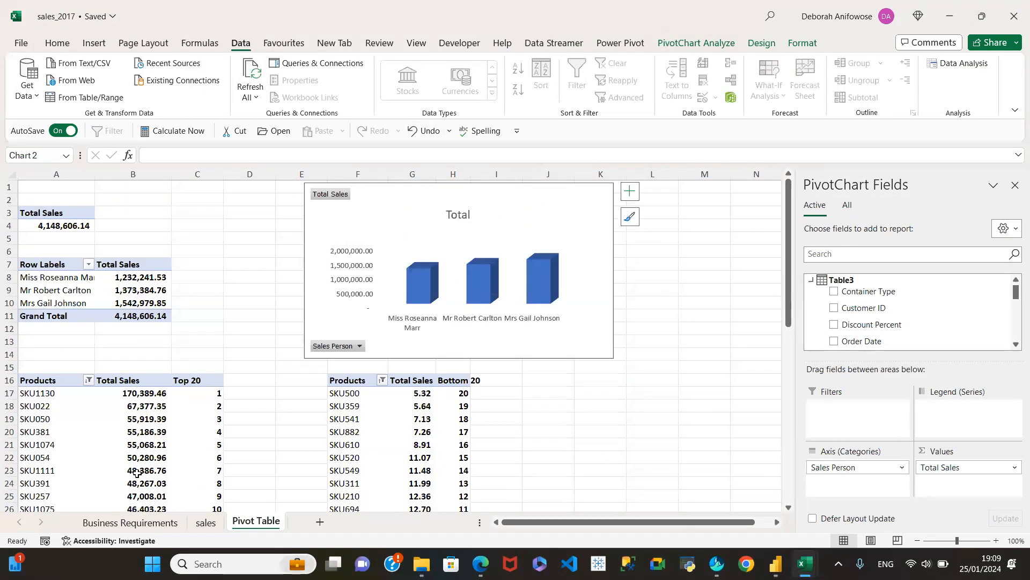
pyautogui.click(205, 522)
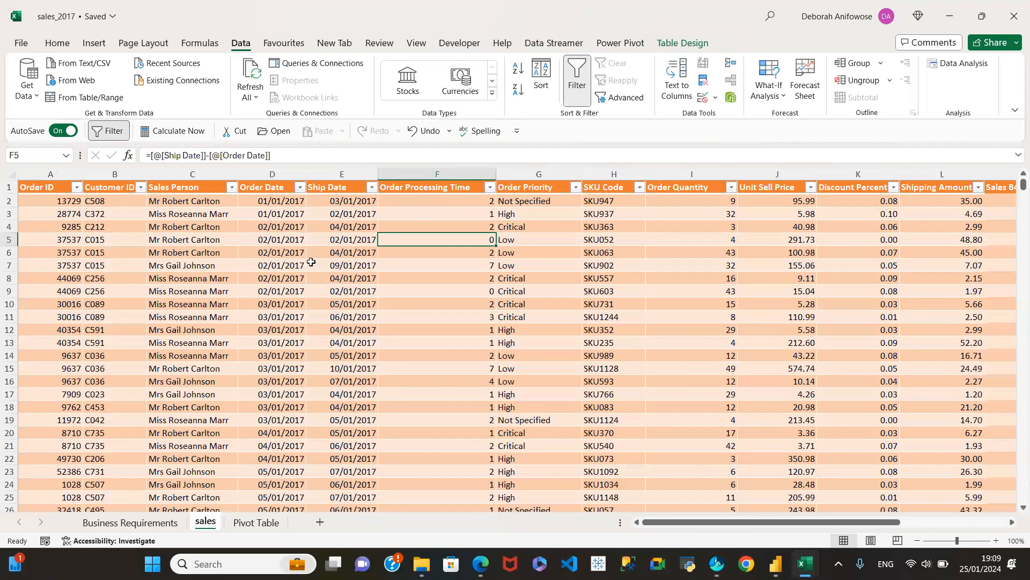
pyautogui.click(257, 522)
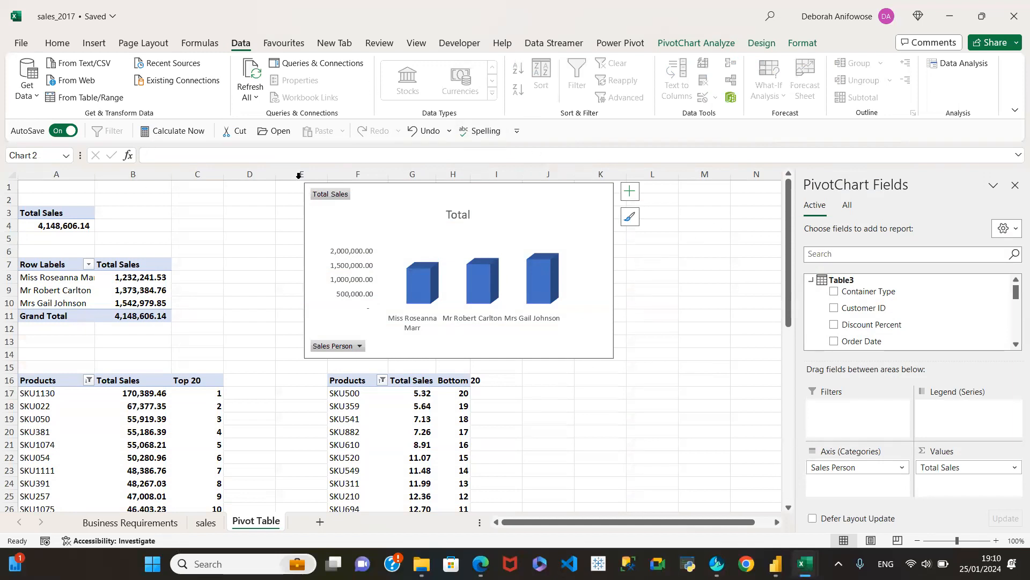
# Replace the Order Processing Time formulas on the sales sheet with their static values and spot-check several cells in the column.
pyautogui.click(205, 523)
pyautogui.click(466, 200)
pyautogui.moveTo(455, 269); pyautogui.dragTo(457, 274)
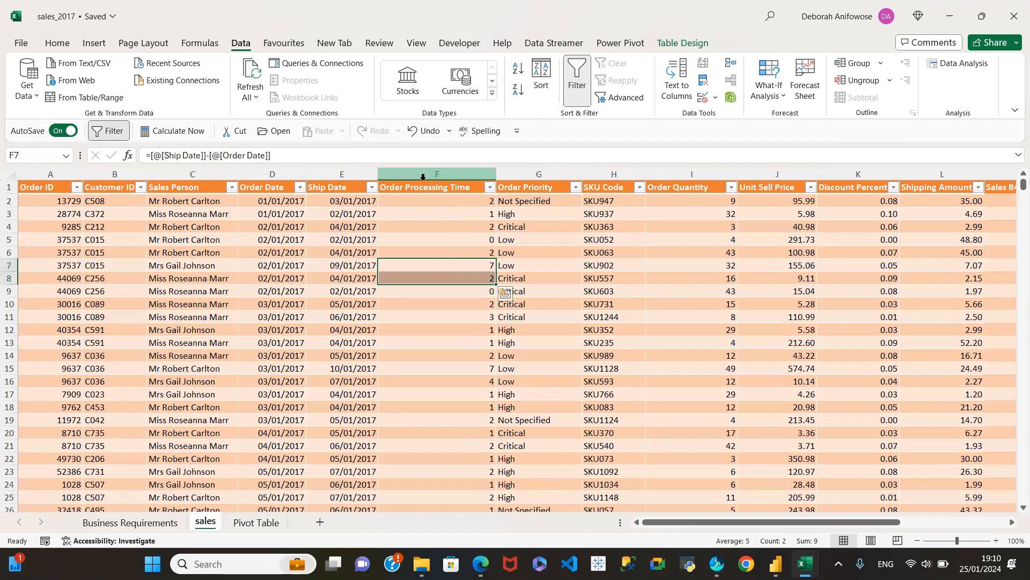
pyautogui.click(437, 225)
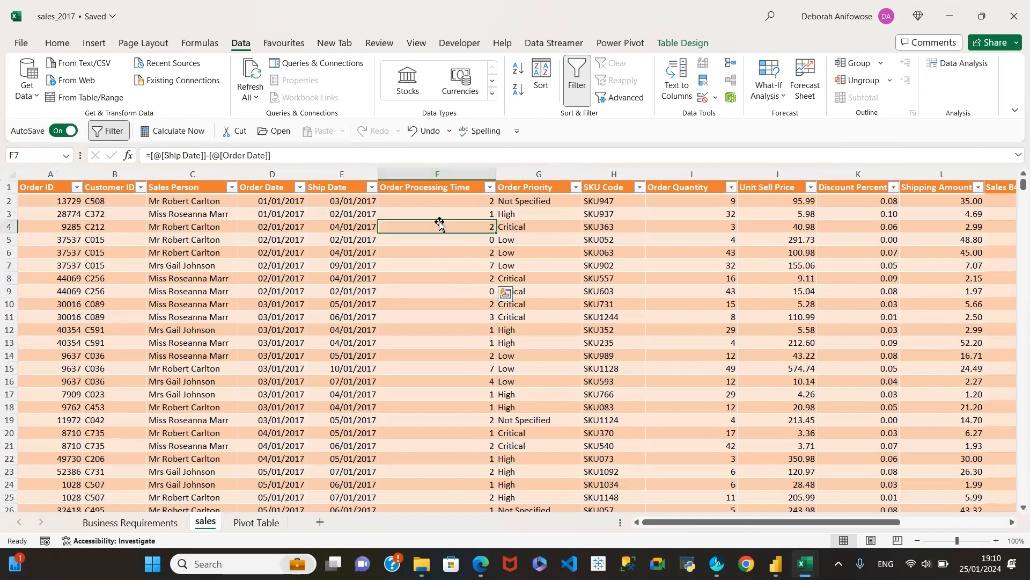
pyautogui.click(424, 181)
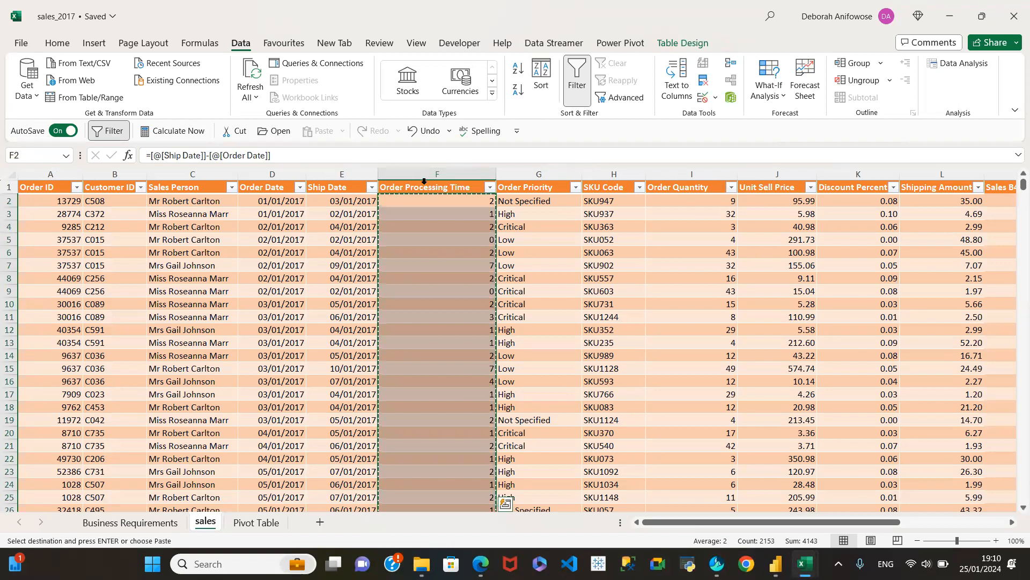
pyautogui.hotkey('ctrl', 'c')
pyautogui.click(435, 197)
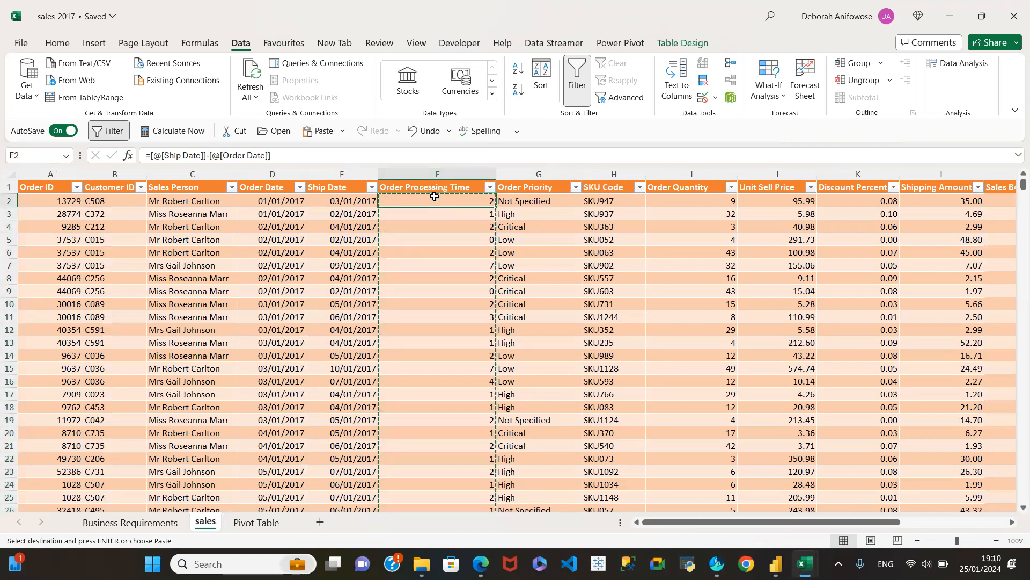
pyautogui.rightClick(435, 197)
pyautogui.click(492, 151)
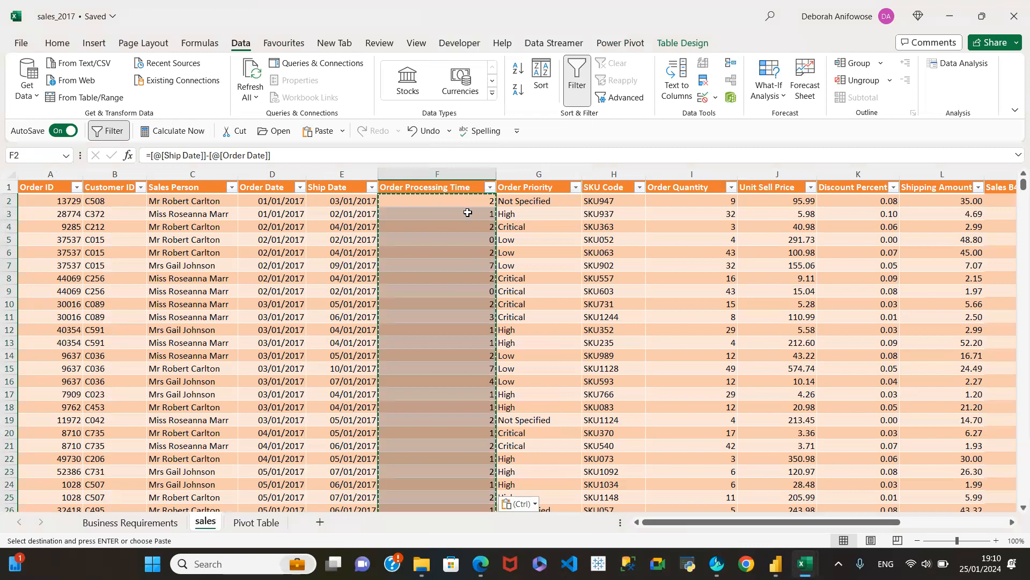
pyautogui.click(455, 304)
pyautogui.click(469, 276)
pyautogui.click(459, 214)
pyautogui.click(454, 446)
pyautogui.click(460, 407)
# Refresh all the pivot data on the Pivot Table sheet and locate the Order Processing Time field among the available fields.
pyautogui.click(266, 528)
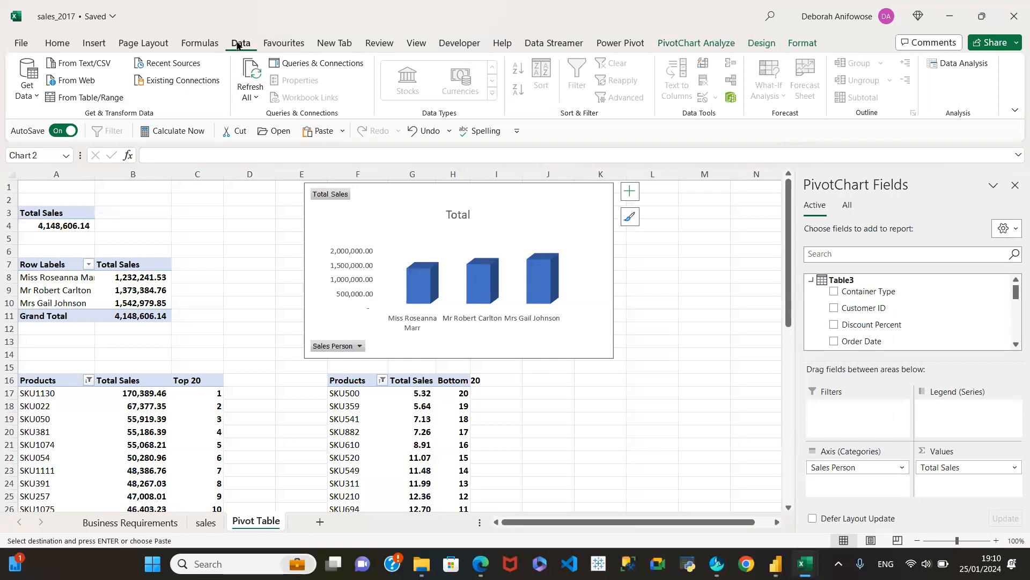
pyautogui.click(247, 101)
pyautogui.click(266, 118)
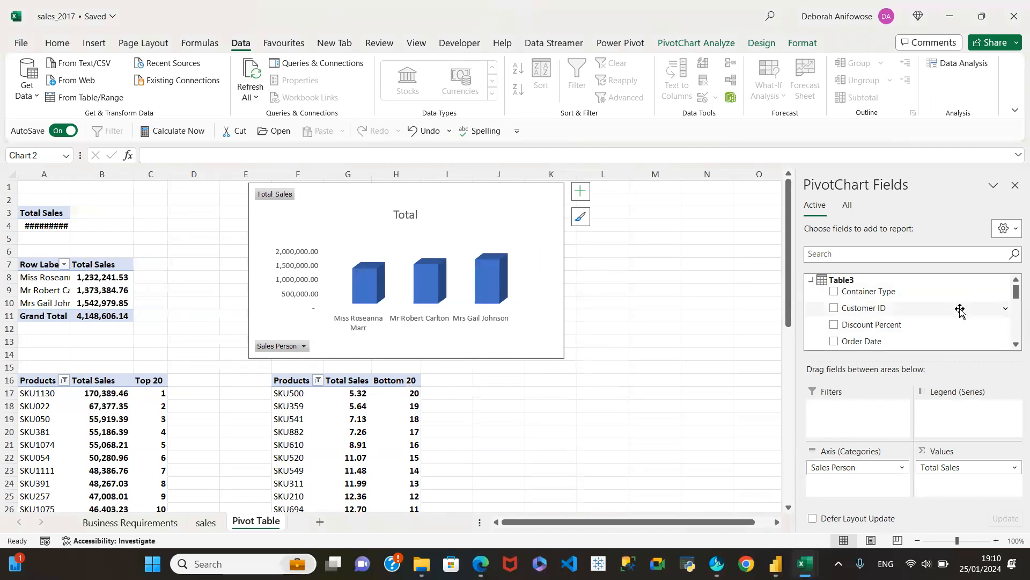
pyautogui.scroll(-5, 939, 317)
pyautogui.scroll(-2, 960, 320)
pyautogui.scroll(4, 955, 321)
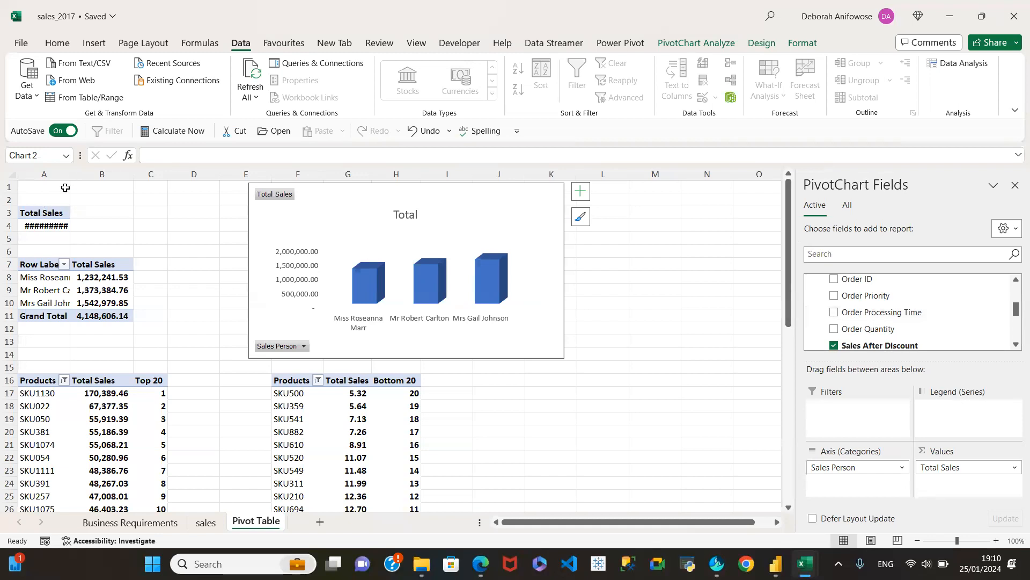
# Widen column A to fit its contents and move the sales-by-salesperson chart across so that it starts in column I.
pyautogui.moveTo(68, 176); pyautogui.dragTo(123, 177)
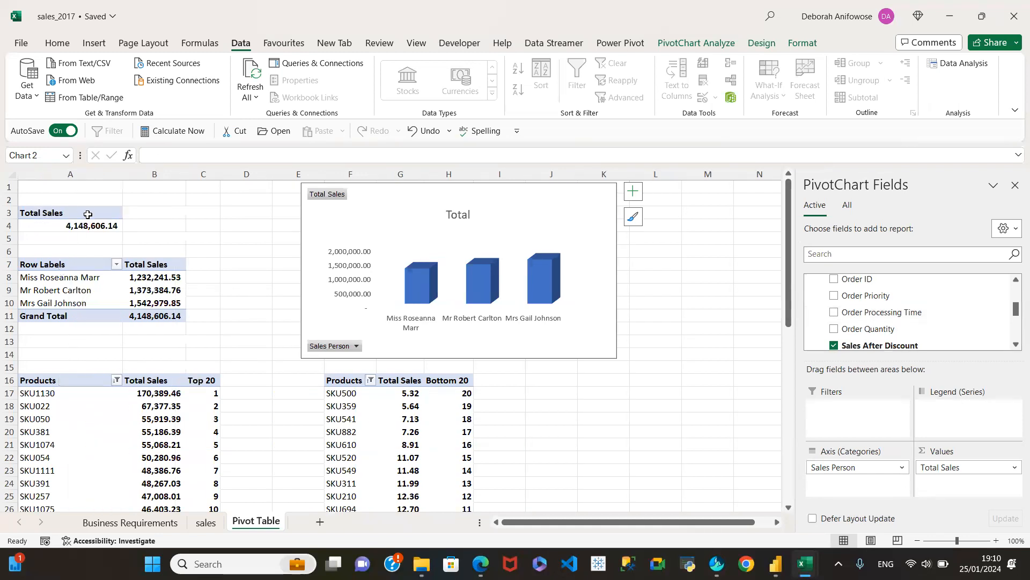
pyautogui.moveTo(414, 202)
pyautogui.mouseDown()
pyautogui.moveTo(587, 239)
pyautogui.moveTo(599, 204)
pyautogui.mouseUp()
# Copy the Total Sales pivot table from A3:A4 to E3 and widen column E to fit its value.
pyautogui.moveTo(44, 214); pyautogui.dragTo(46, 221)
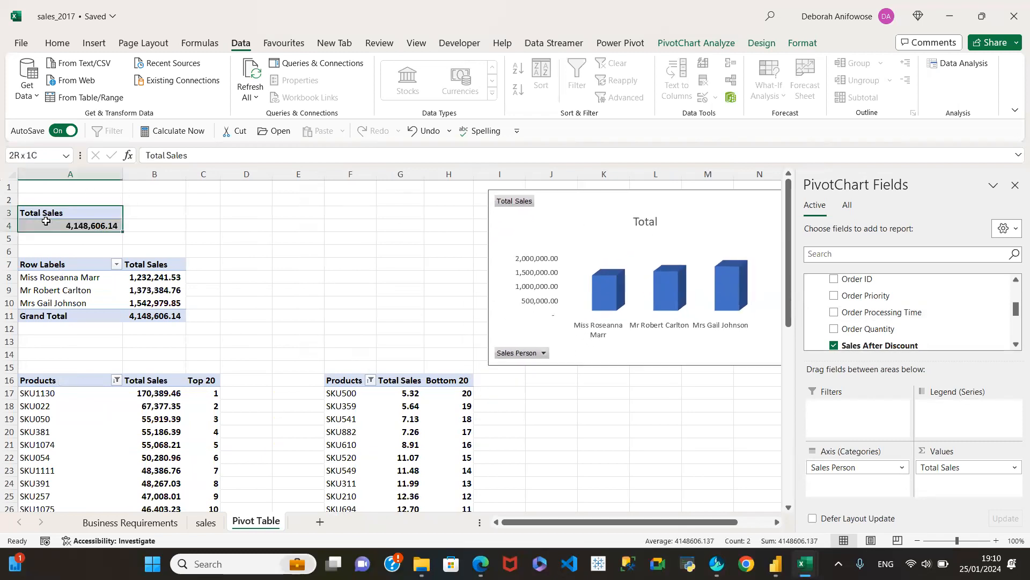
pyautogui.hotkey('ctrl', 'c')
pyautogui.click(298, 211)
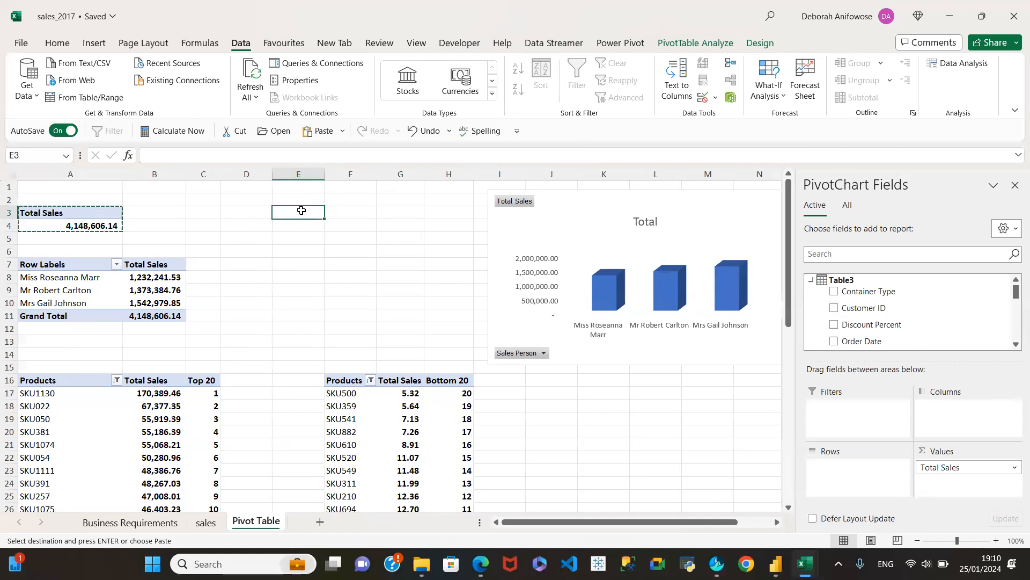
pyautogui.hotkey('ctrl', 'v')
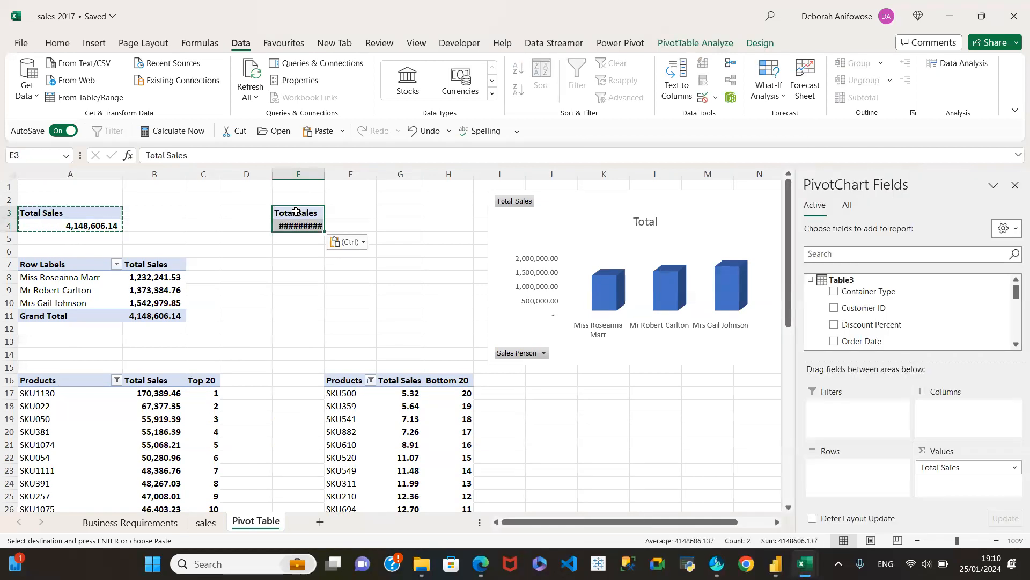
pyautogui.moveTo(325, 174); pyautogui.dragTo(365, 175)
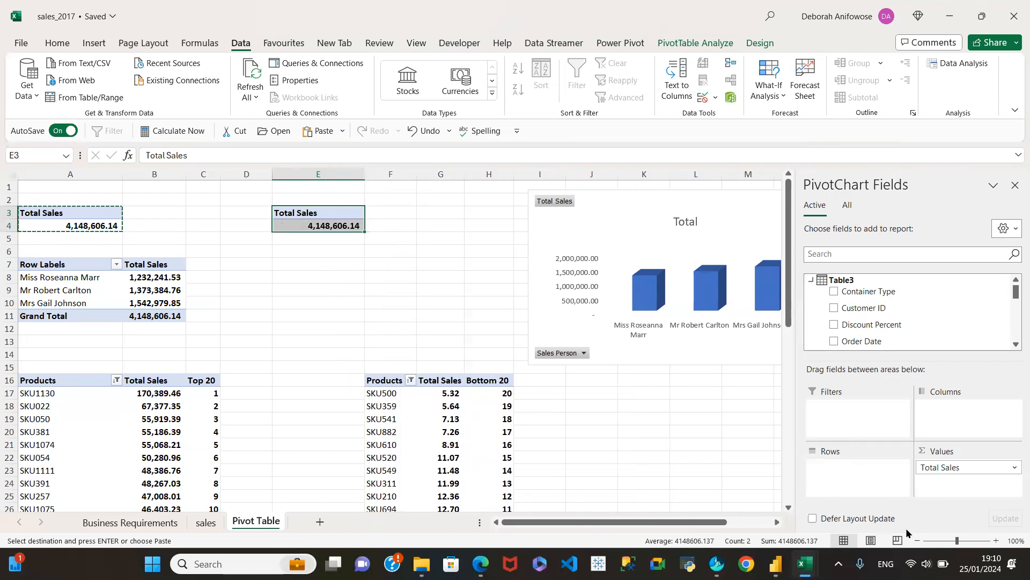
# Try to remove the Total Sales field from the values of the pivot table copied to E3.
pyautogui.moveTo(967, 465); pyautogui.dragTo(975, 292)
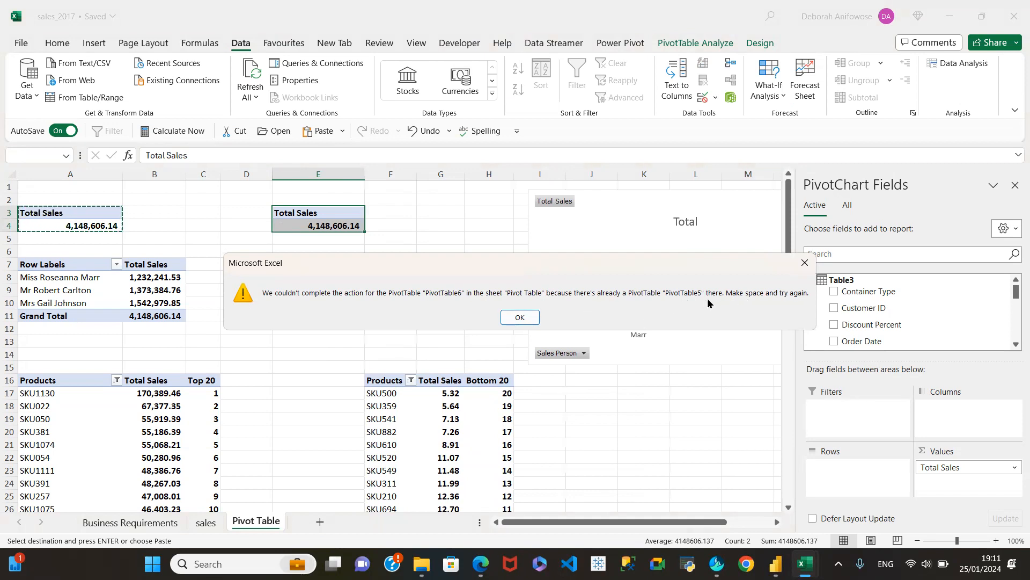
pyautogui.click(520, 317)
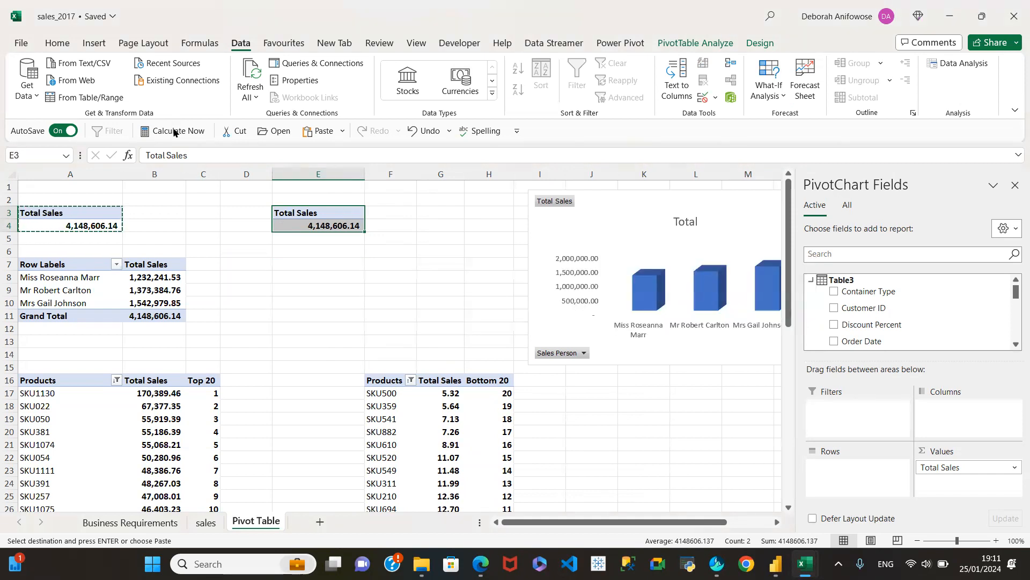
pyautogui.click(311, 226)
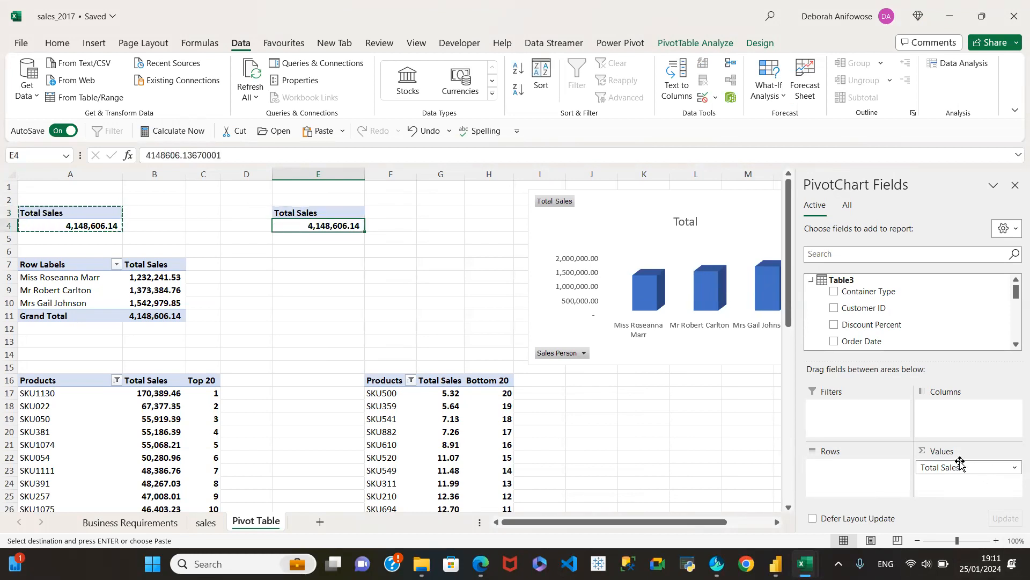
pyautogui.moveTo(960, 468); pyautogui.dragTo(977, 327)
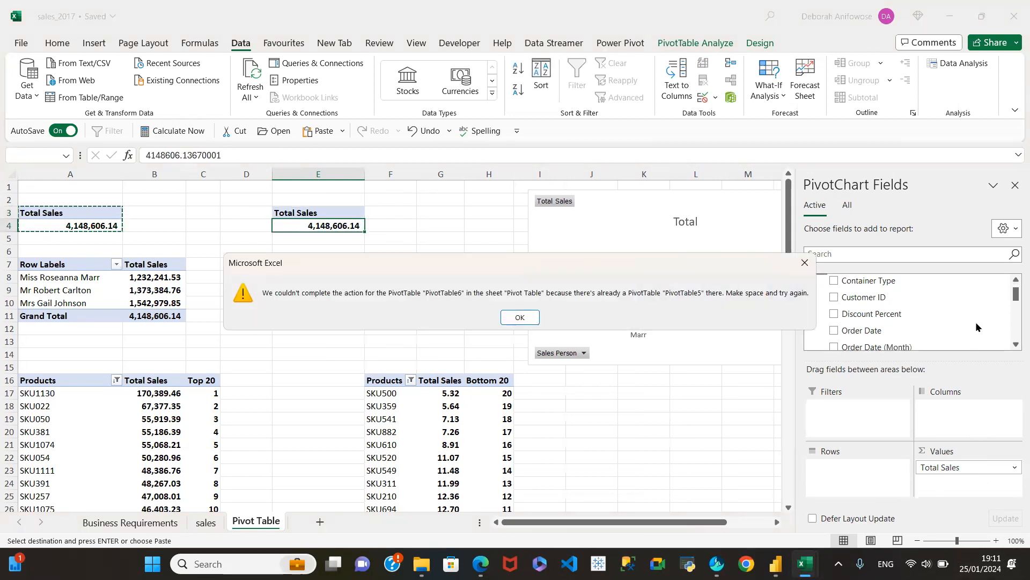
pyautogui.click(519, 317)
pyautogui.click(312, 214)
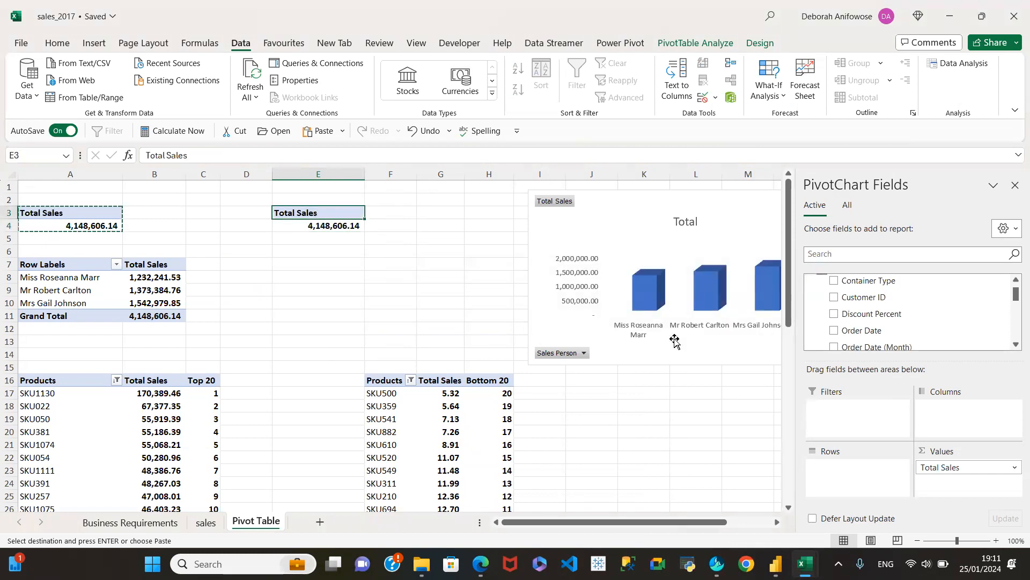
# Add Order Processing Time as a value field to the empty pivot table below the Top 20 products report.
pyautogui.moveTo(788, 280); pyautogui.dragTo(788, 454)
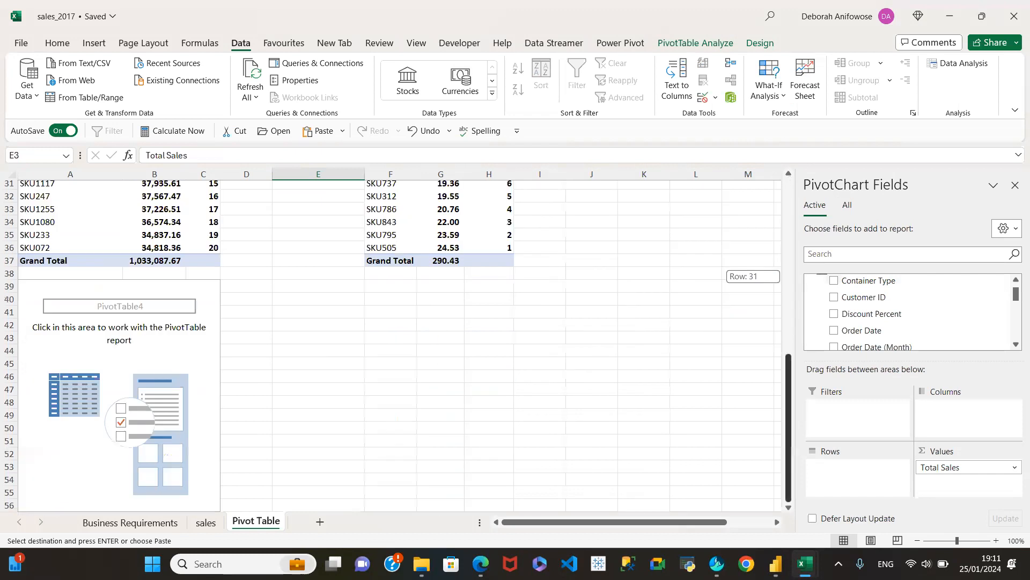
pyautogui.click(333, 313)
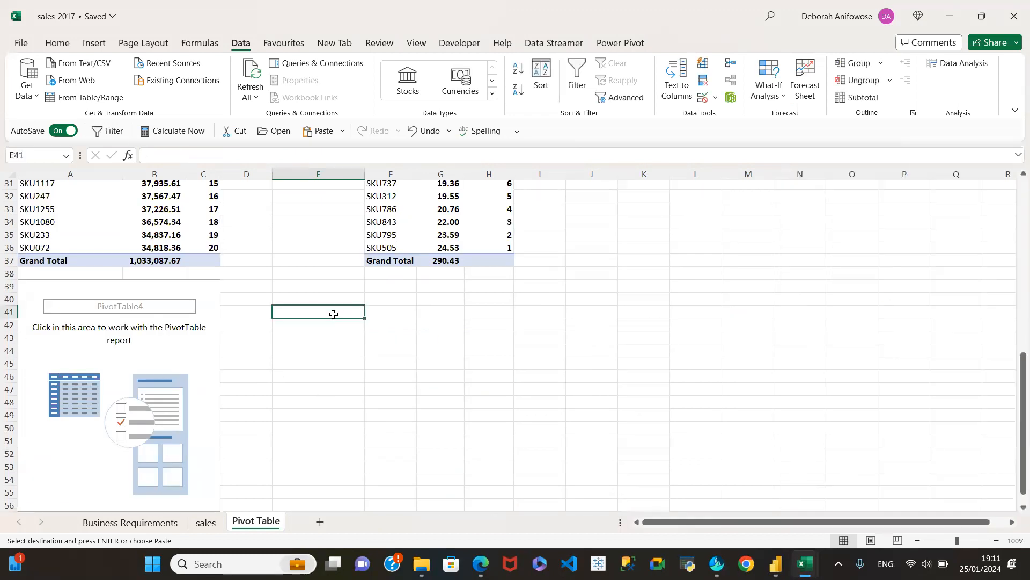
pyautogui.click(144, 353)
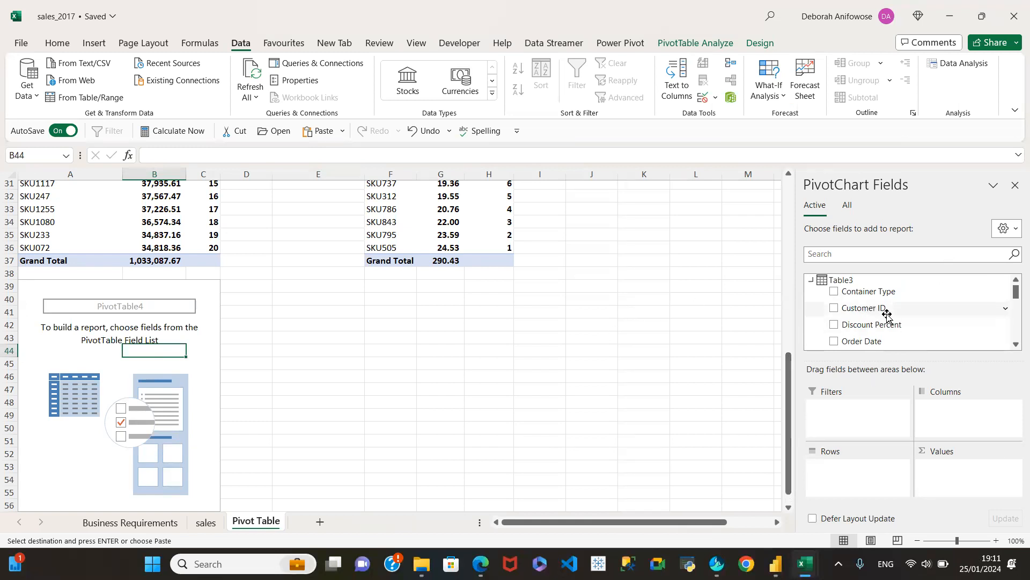
pyautogui.scroll(-2, 907, 317)
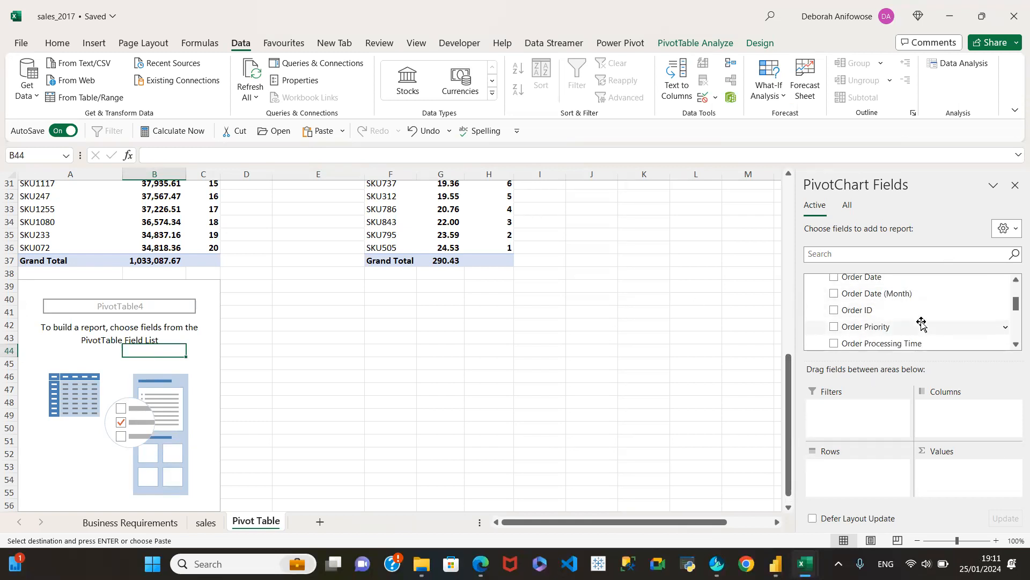
pyautogui.scroll(-2, 920, 322)
pyautogui.scroll(-2, 890, 308)
pyautogui.scroll(4, 883, 317)
pyautogui.scroll(1, 882, 314)
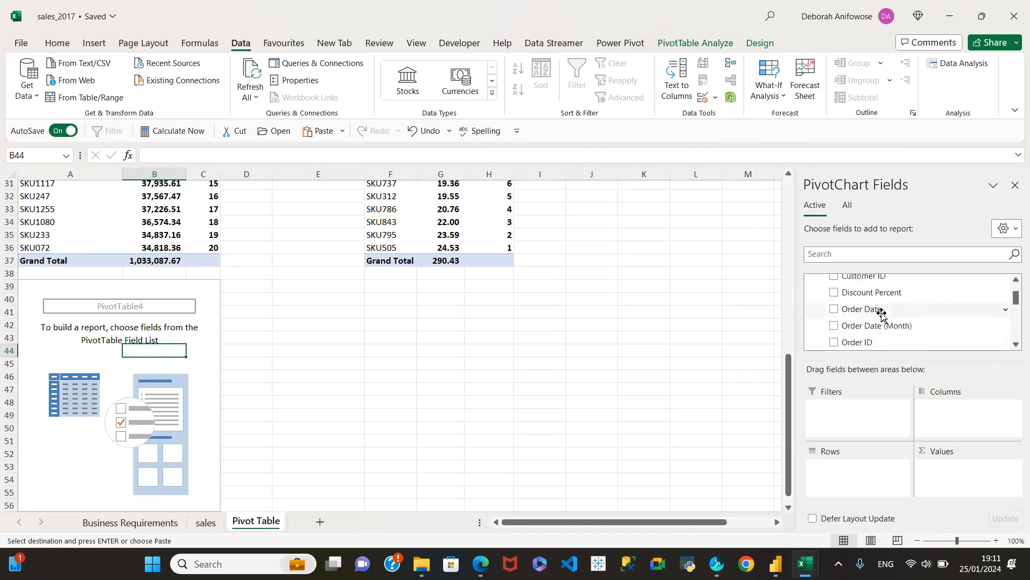
pyautogui.scroll(-1, 882, 314)
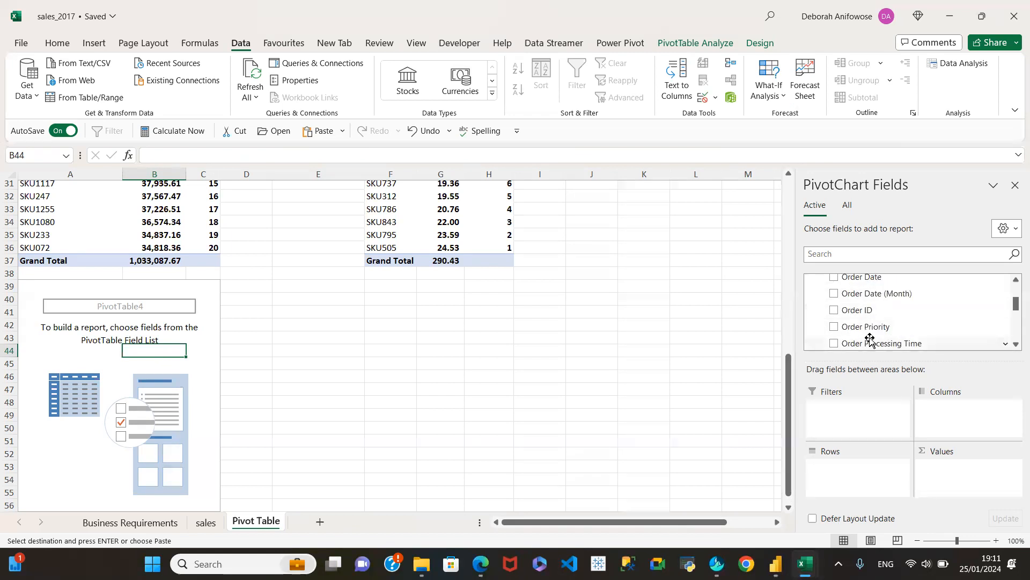
pyautogui.click(834, 343)
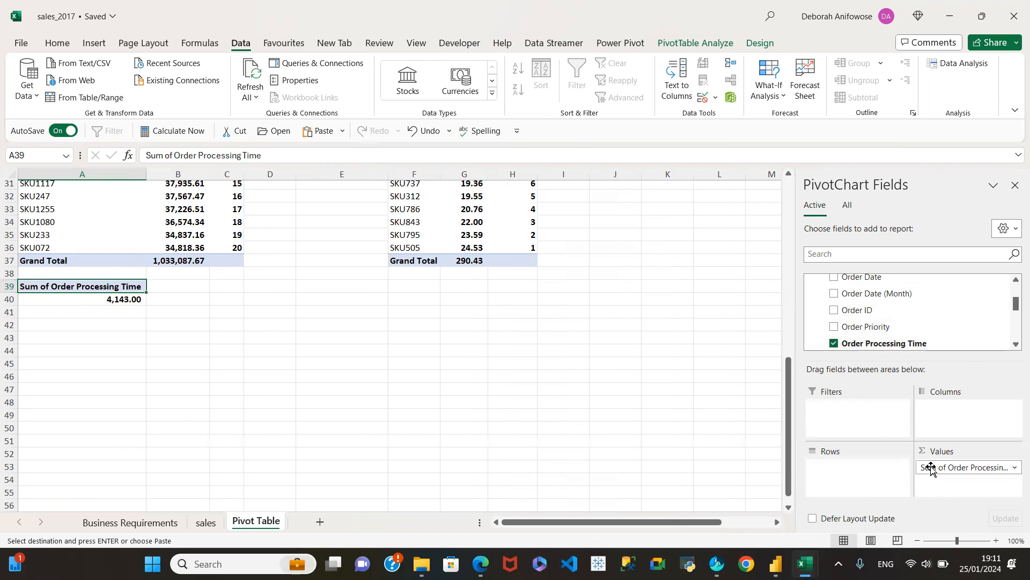
# Summarize the pivot table's Order Processing Time value field by Average and select the result cell to inspect it.
pyautogui.click(1014, 468)
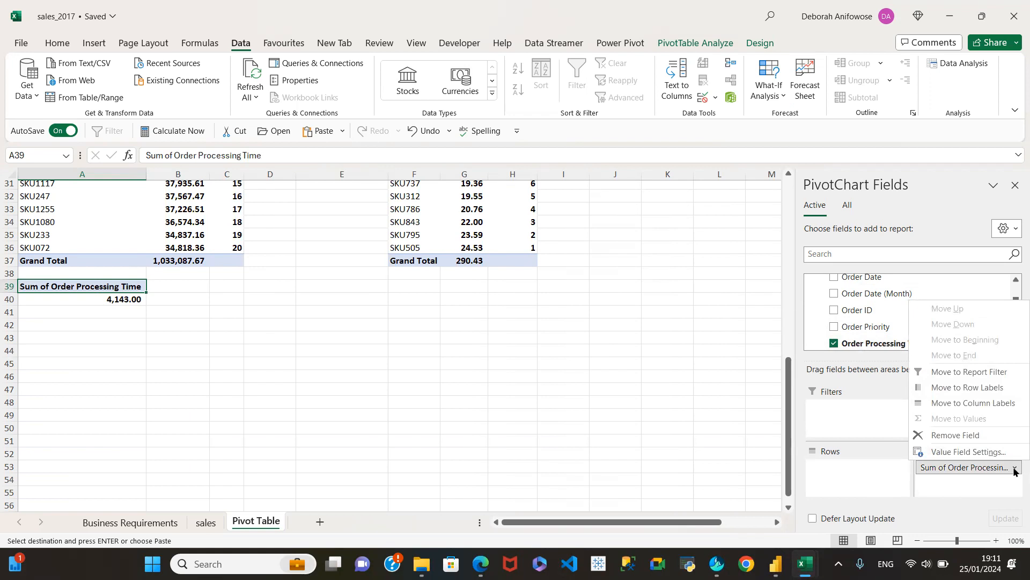
pyautogui.click(957, 452)
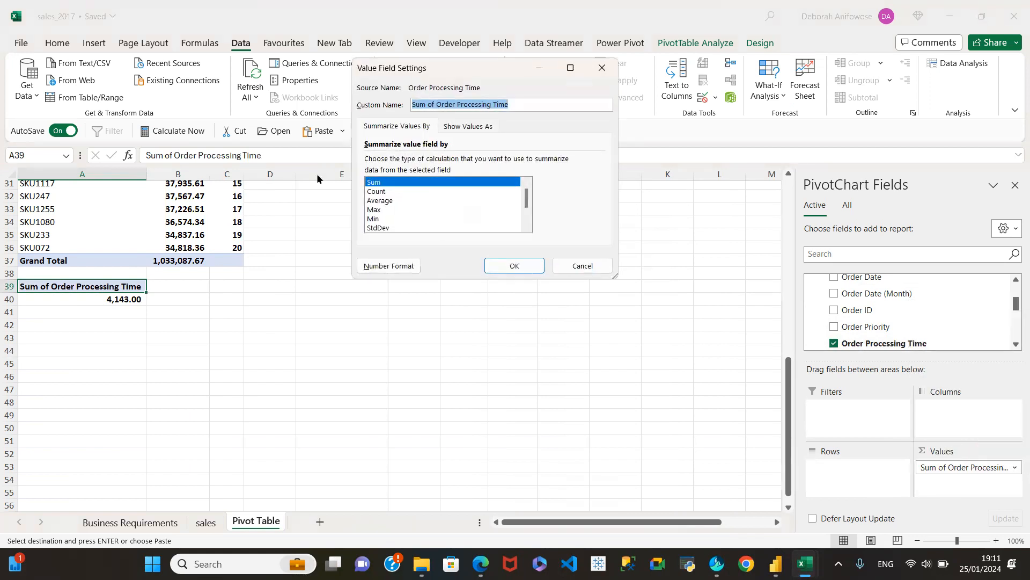
pyautogui.click(378, 201)
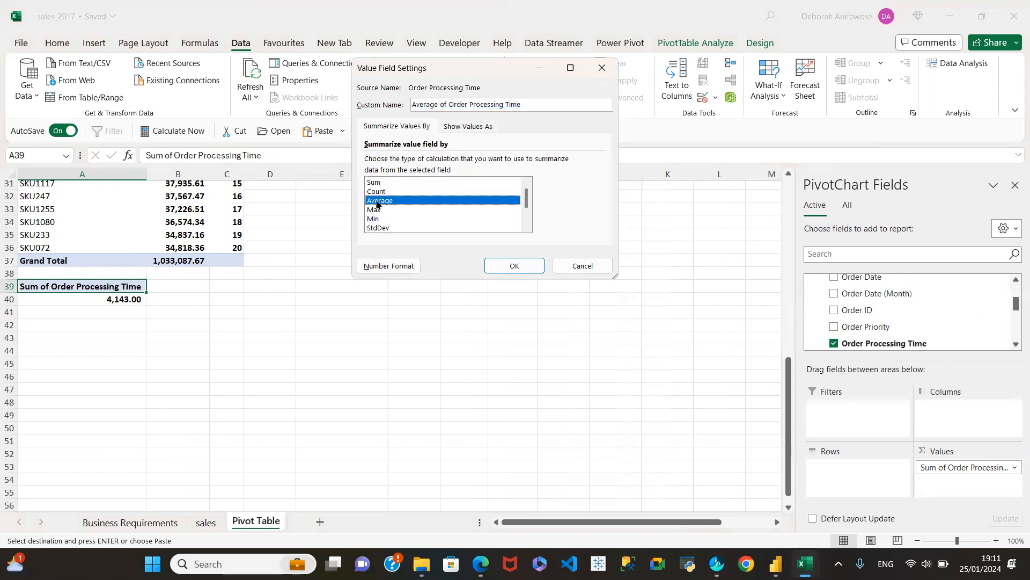
pyautogui.click(517, 267)
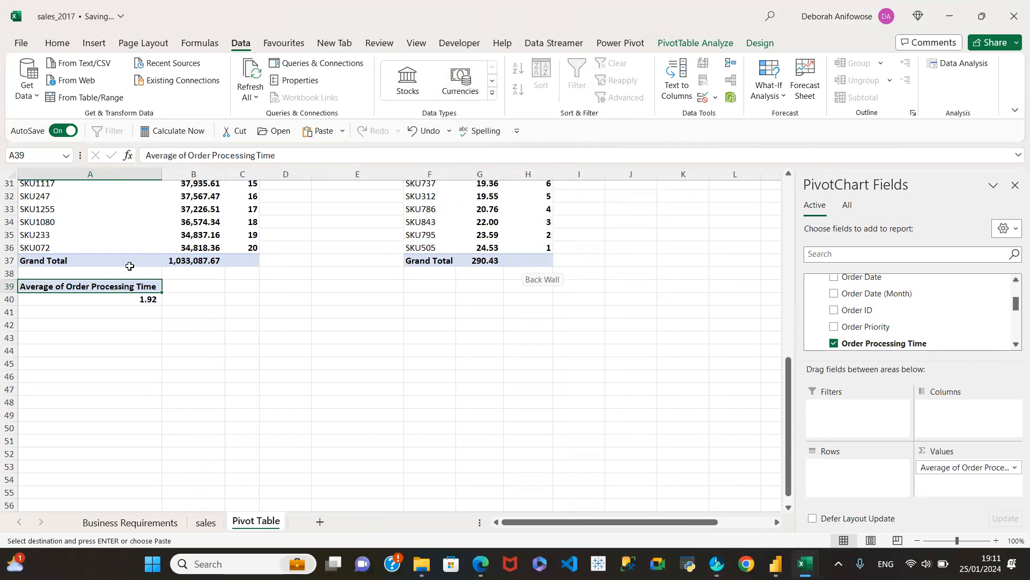
pyautogui.click(133, 301)
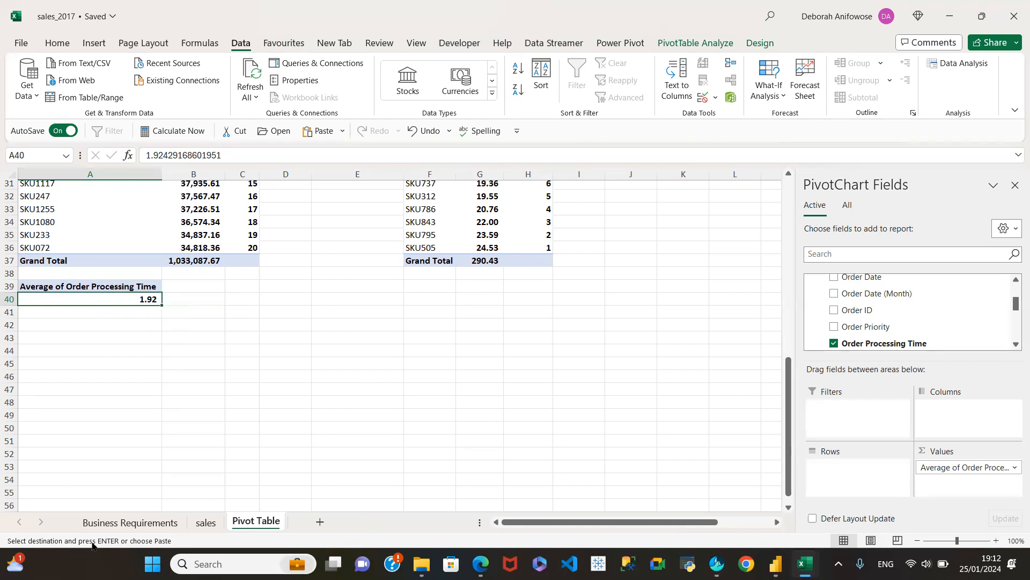
# Review the order priority distribution item on the Business Requirements sheet and examine the Order Priority column on the sales sheet.
pyautogui.click(117, 522)
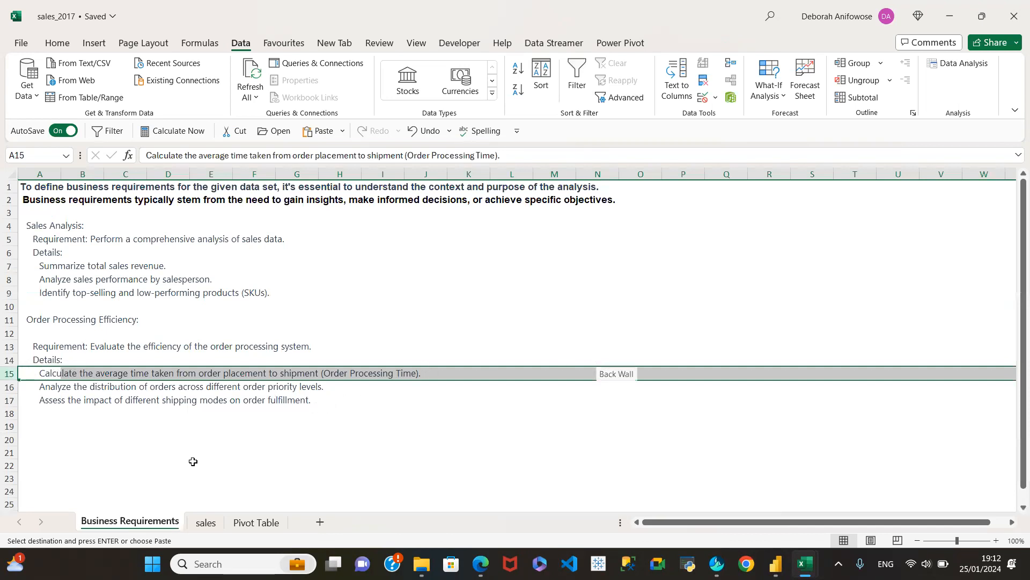
pyautogui.click(8, 386)
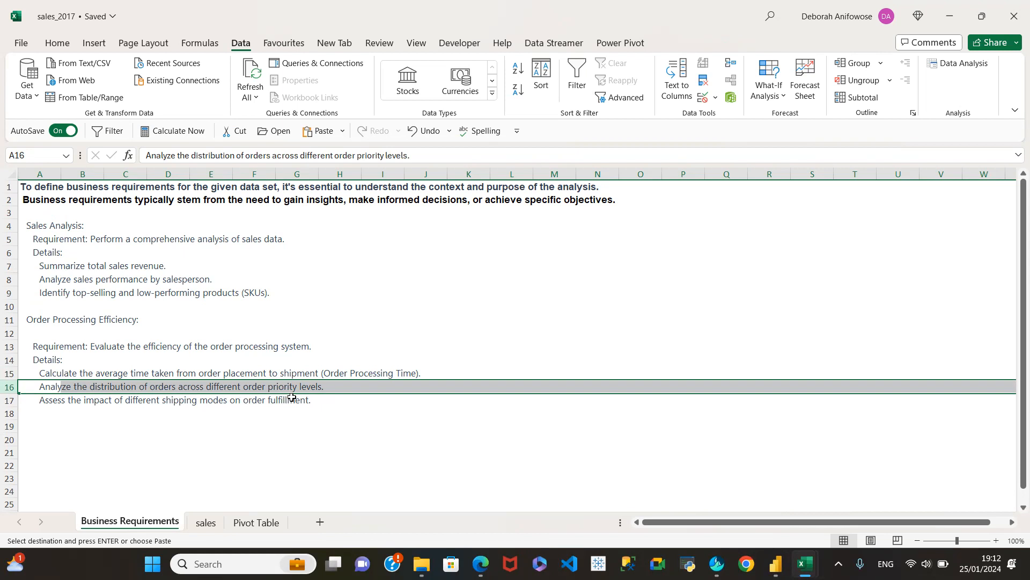
pyautogui.click(203, 524)
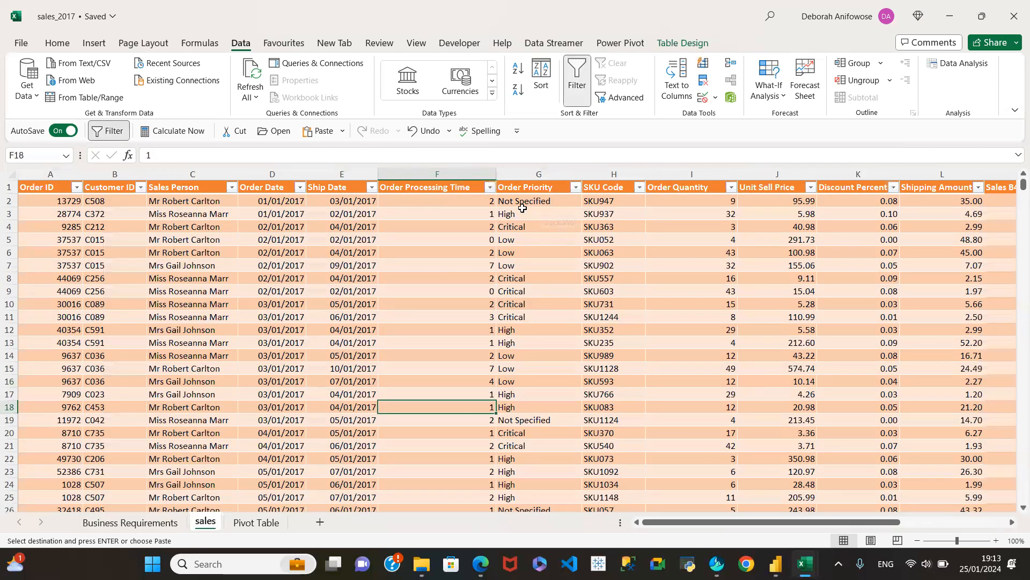
pyautogui.click(533, 179)
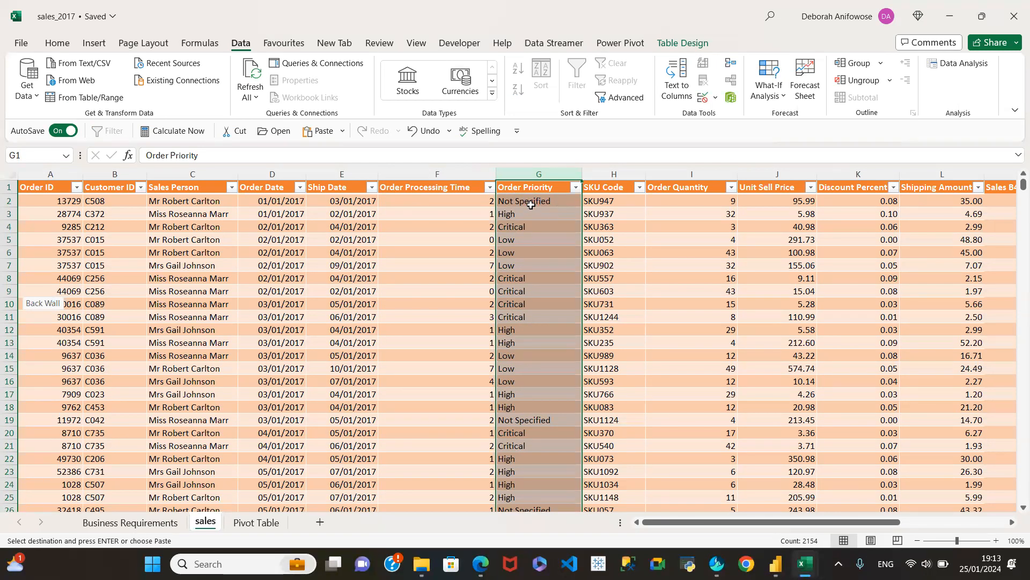
pyautogui.click(528, 203)
pyautogui.click(530, 227)
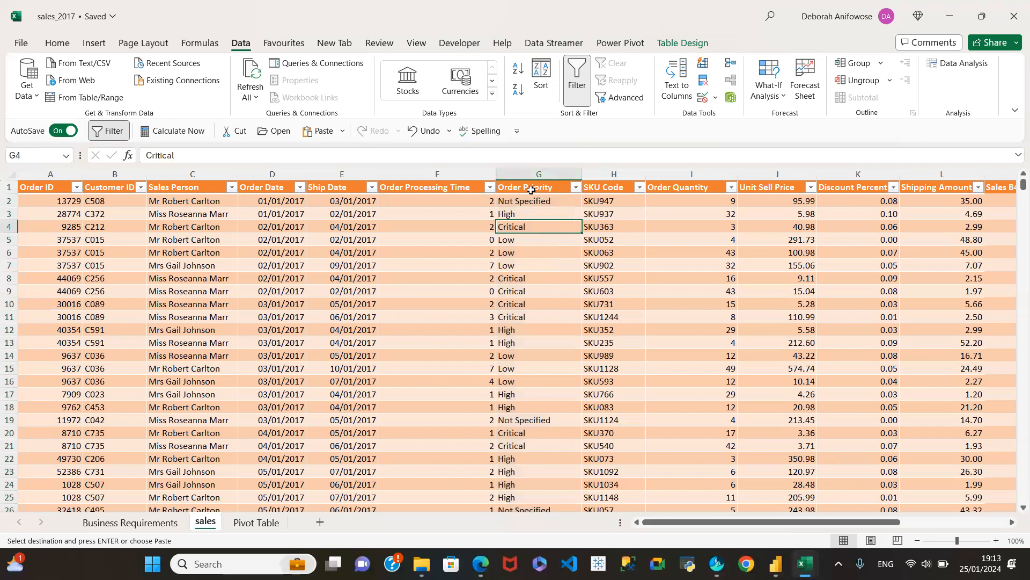
# Copy the Total Sales pivot table in E3:E4 of the Pivot Table sheet and paste it at A42, below the average processing time.
pyautogui.click(257, 522)
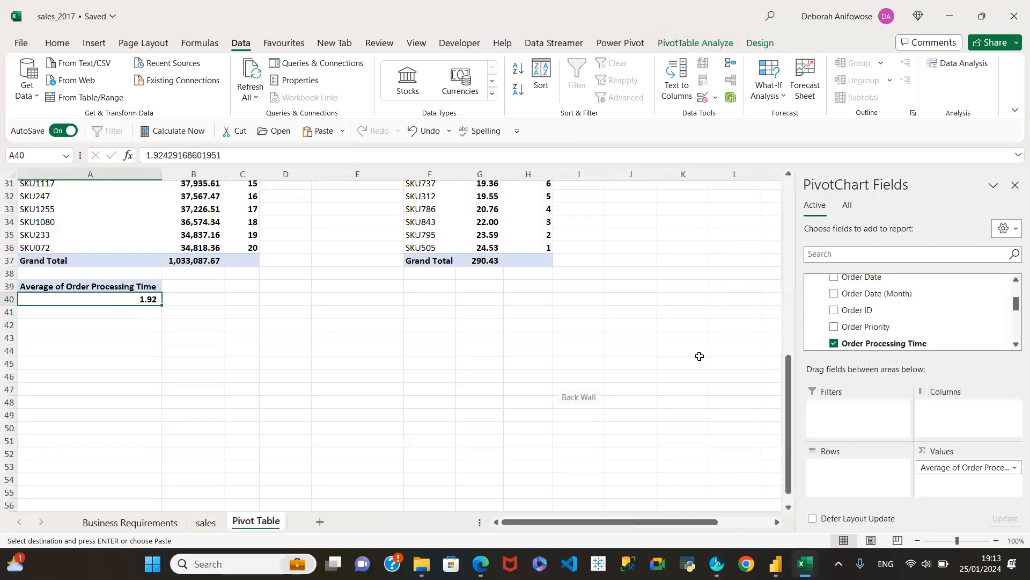
pyautogui.moveTo(789, 394); pyautogui.dragTo(842, 174)
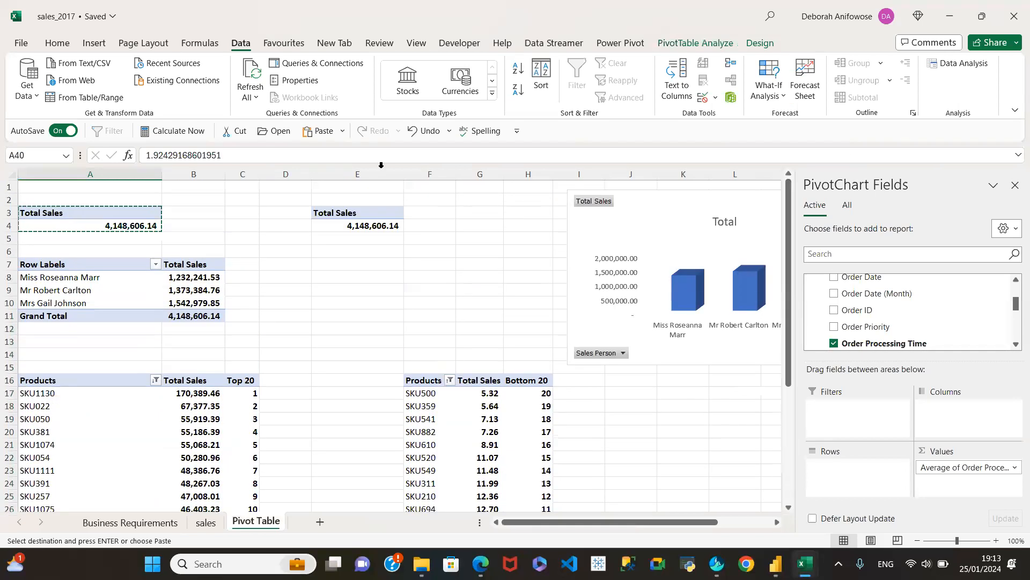
pyautogui.click(352, 210)
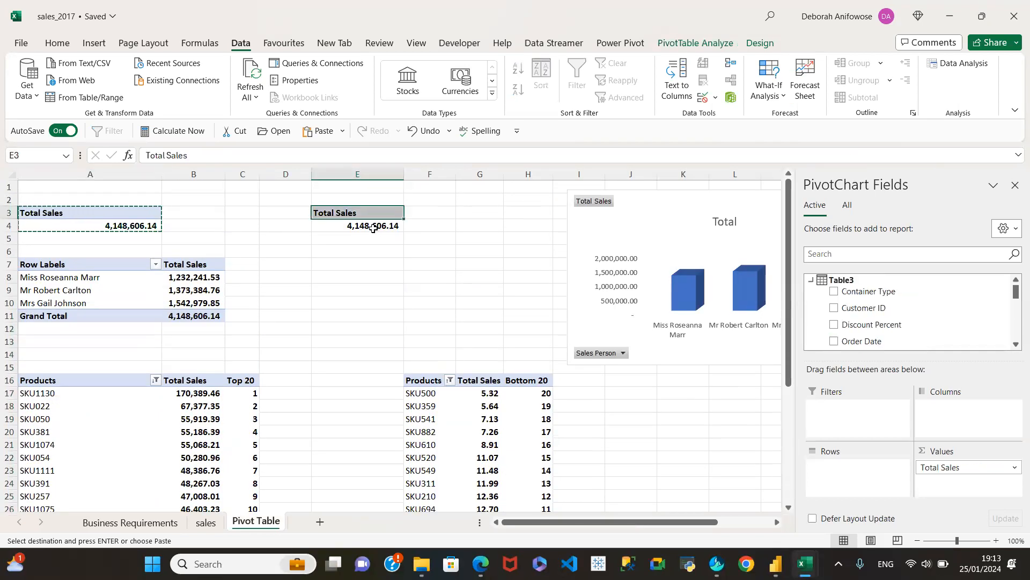
pyautogui.click(367, 227)
pyautogui.click(374, 210)
pyautogui.moveTo(369, 214); pyautogui.dragTo(370, 224)
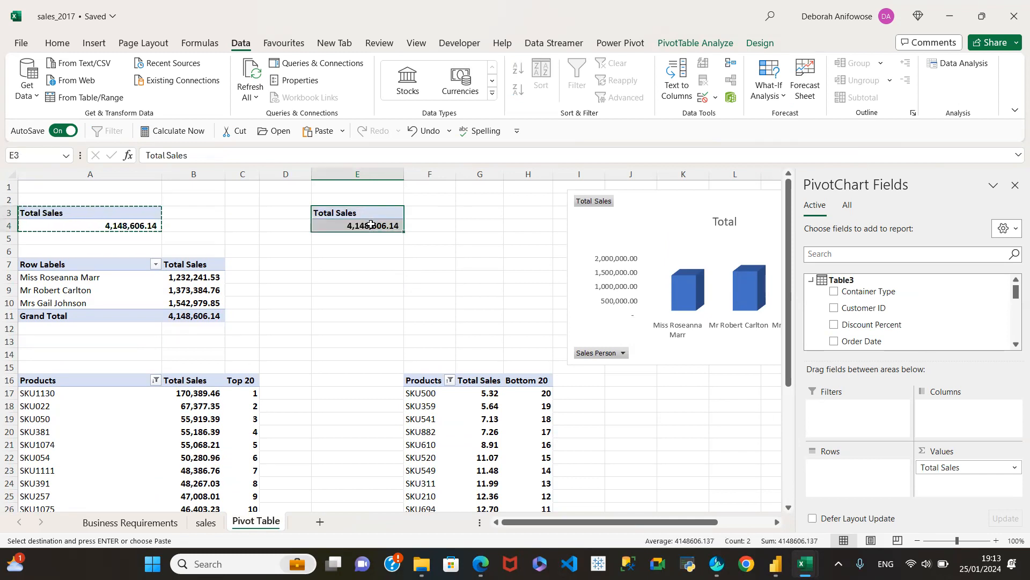
pyautogui.hotkey('ctrl', 'c')
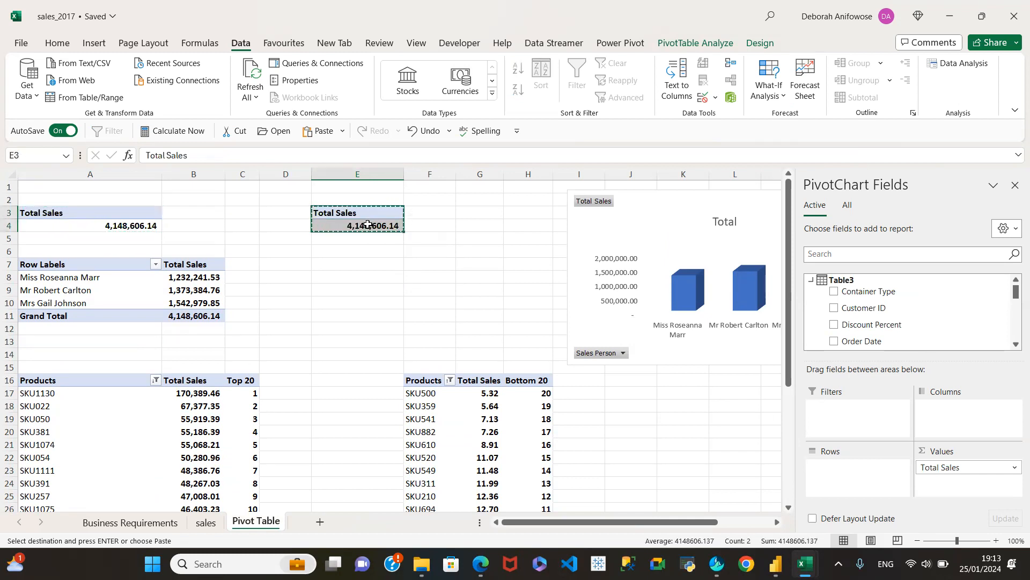
pyautogui.scroll(-10, 312, 304)
pyautogui.scroll(-1, 312, 306)
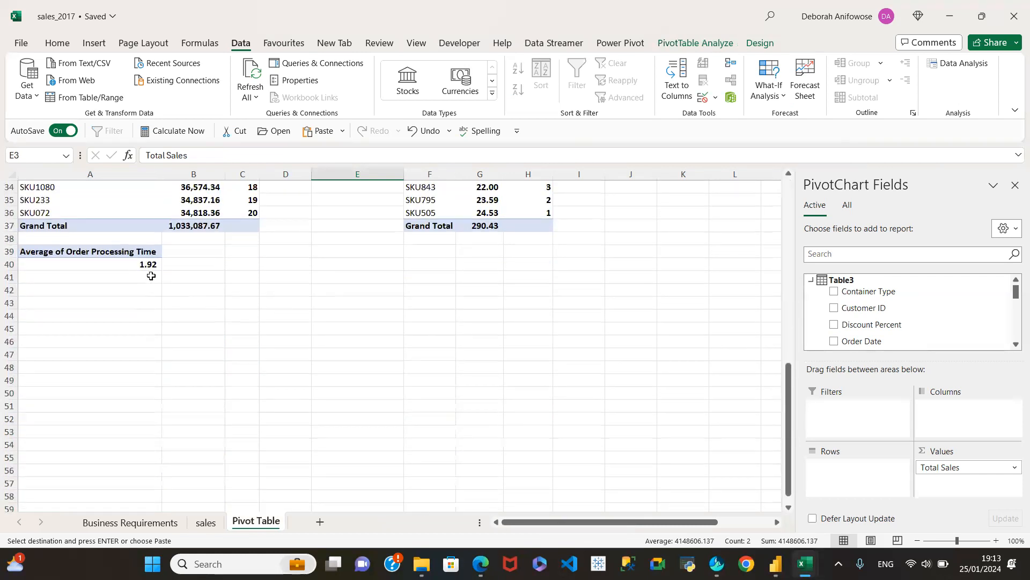
pyautogui.click(127, 294)
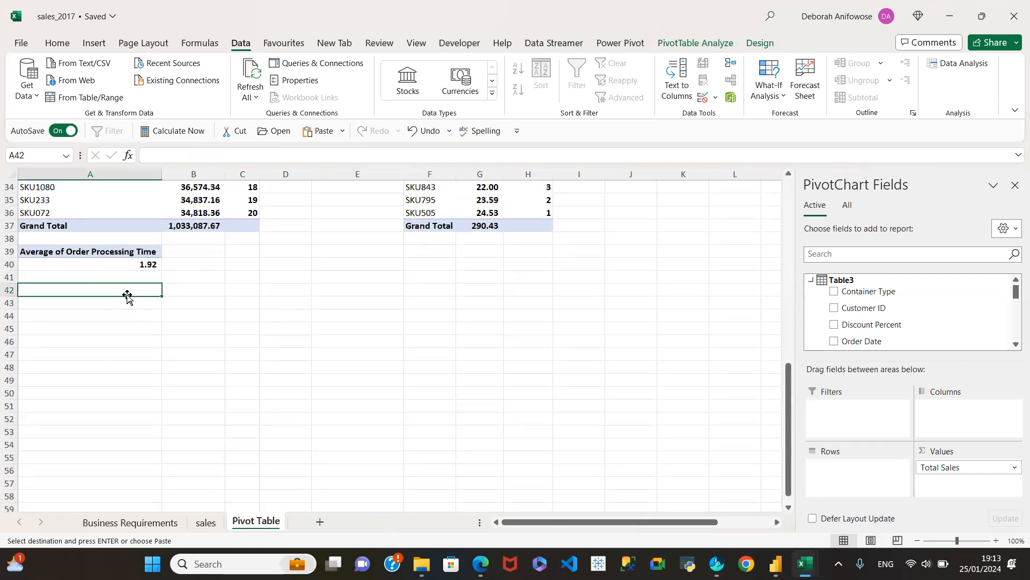
pyautogui.press('Return')
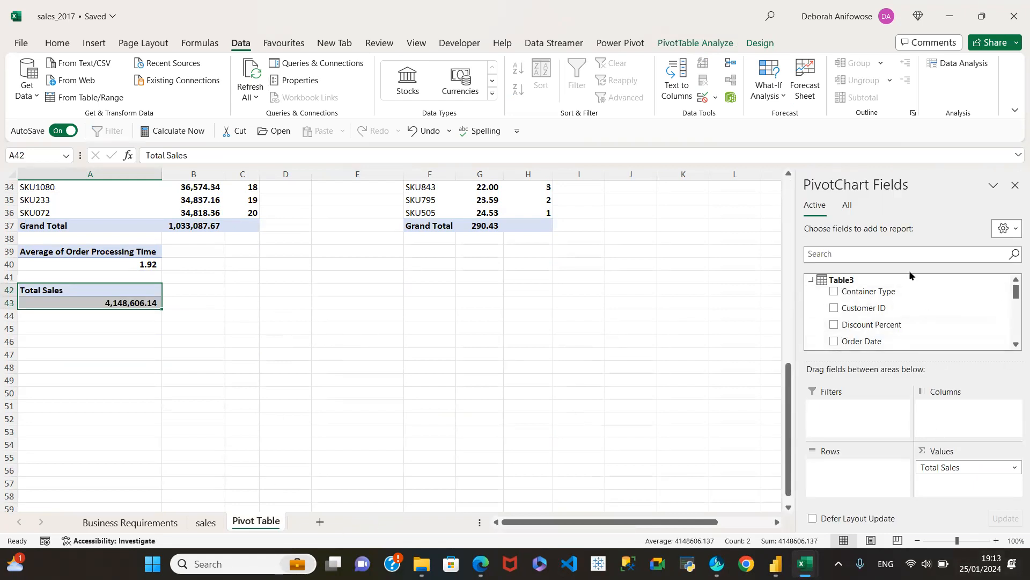
# Set Order Priority as the row field of the pivot table at A42 and remove Total Sales from its values.
pyautogui.scroll(-2, 923, 308)
pyautogui.moveTo(900, 301); pyautogui.dragTo(850, 486)
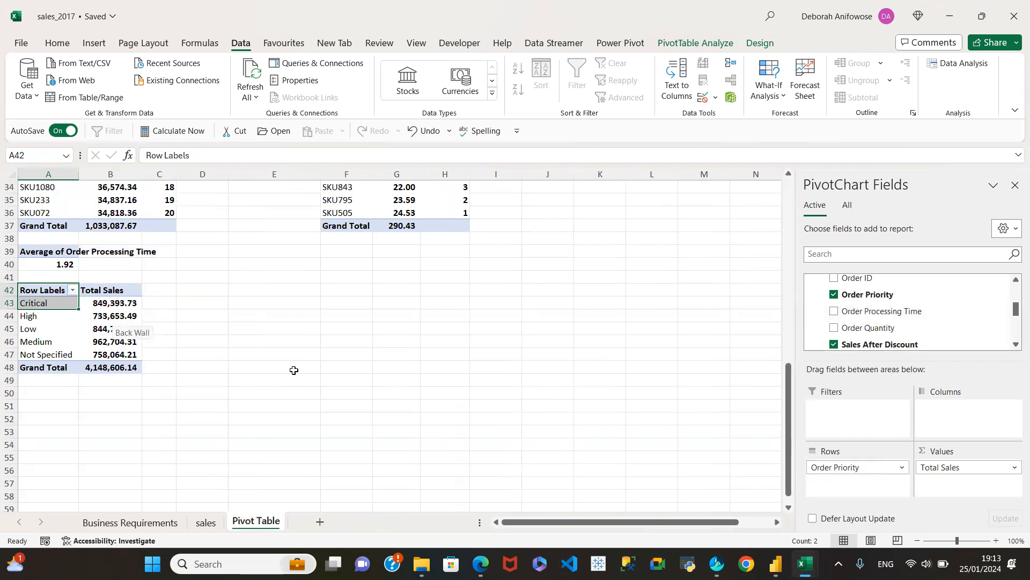
pyautogui.moveTo(961, 467); pyautogui.dragTo(955, 295)
# Look through the pivot field list and the first records on the sales sheet for a field that identifies each order.
pyautogui.scroll(3, 950, 300)
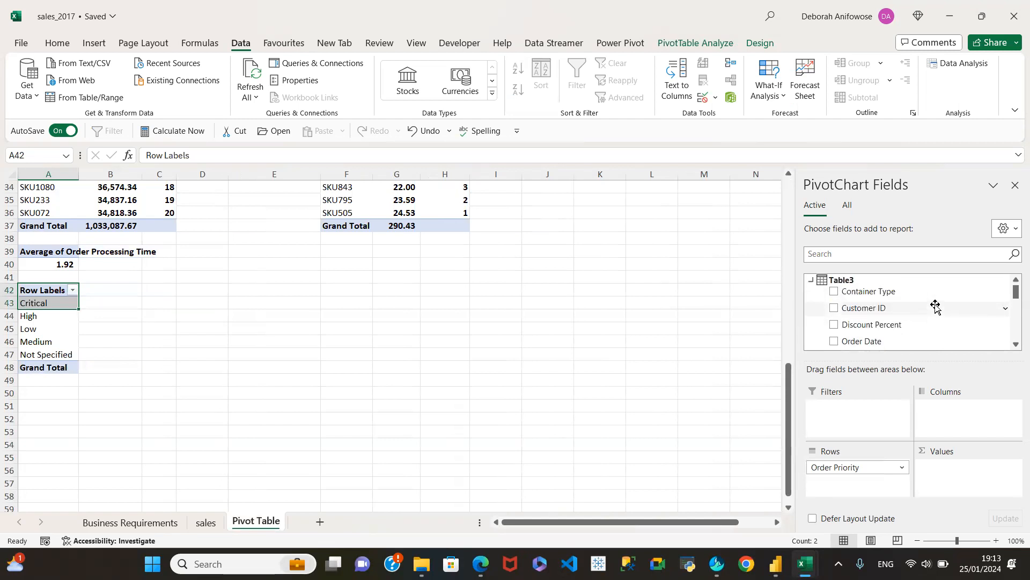
pyautogui.scroll(-3, 936, 307)
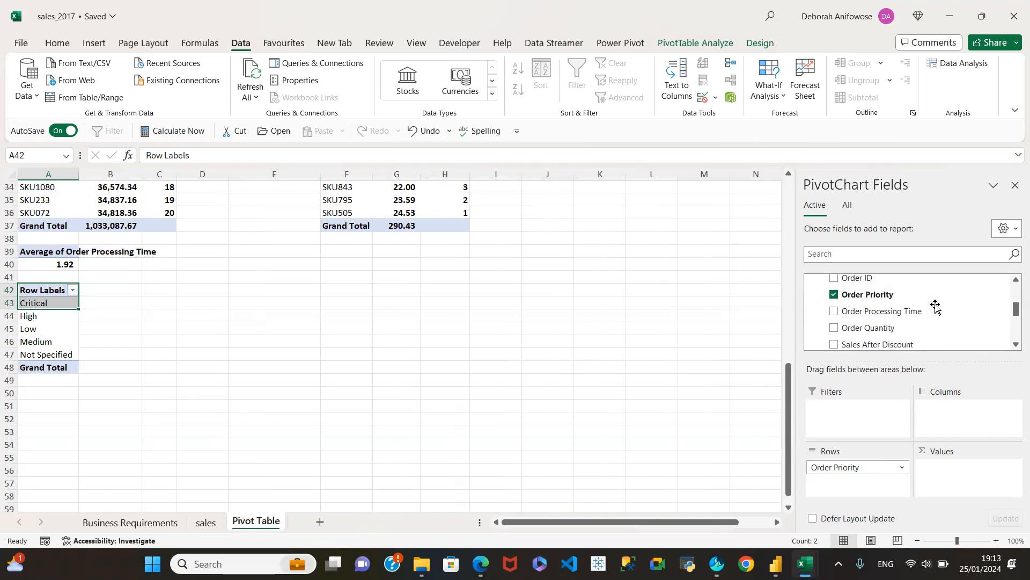
pyautogui.scroll(-1, 935, 307)
pyautogui.scroll(-2, 935, 307)
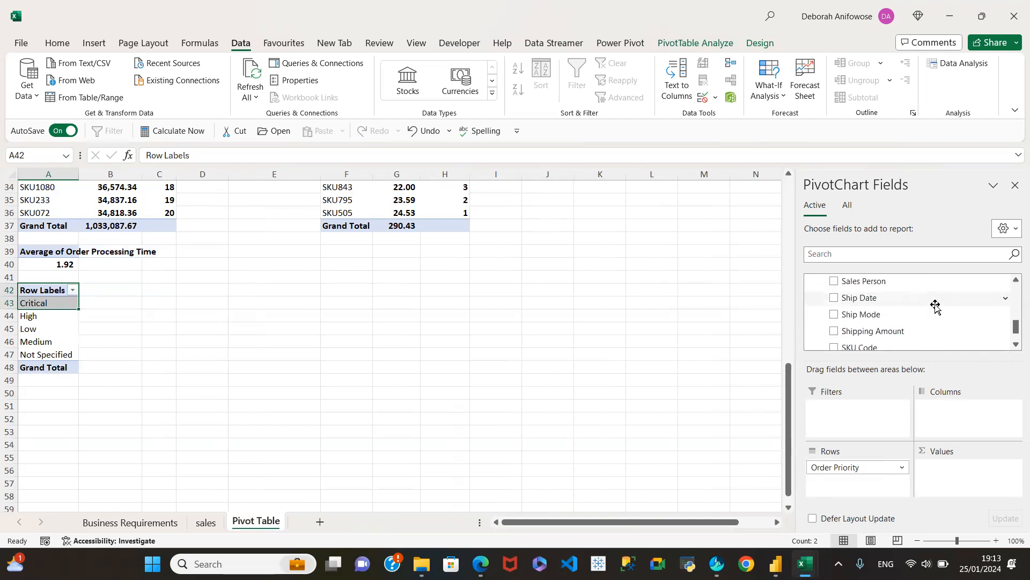
pyautogui.click(205, 524)
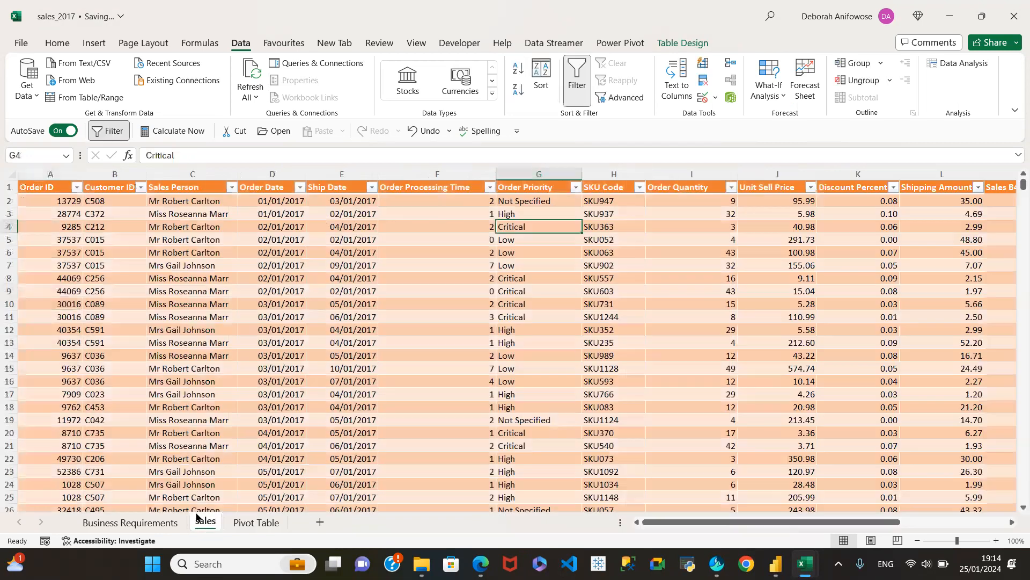
pyautogui.click(10, 203)
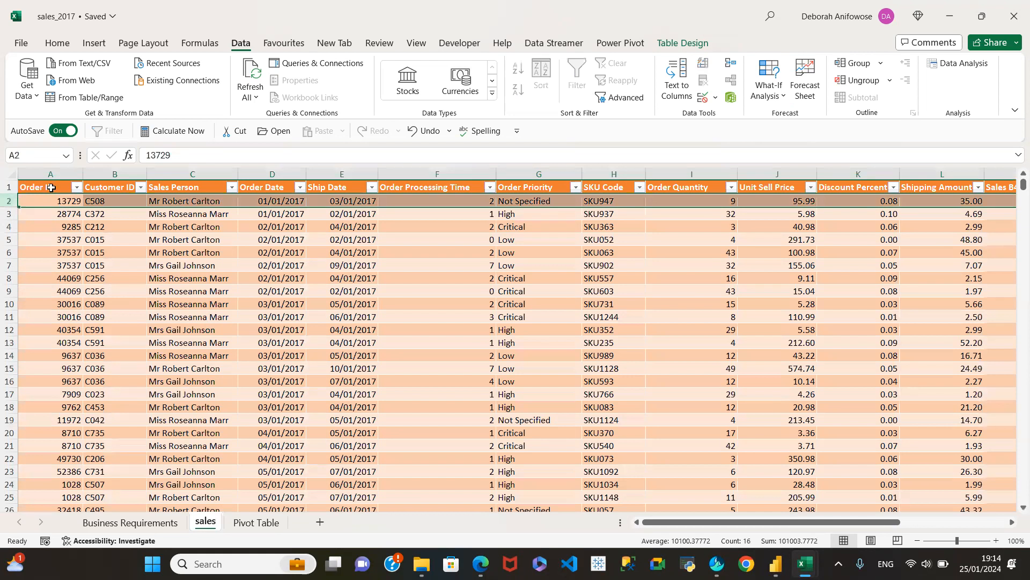
pyautogui.click(10, 214)
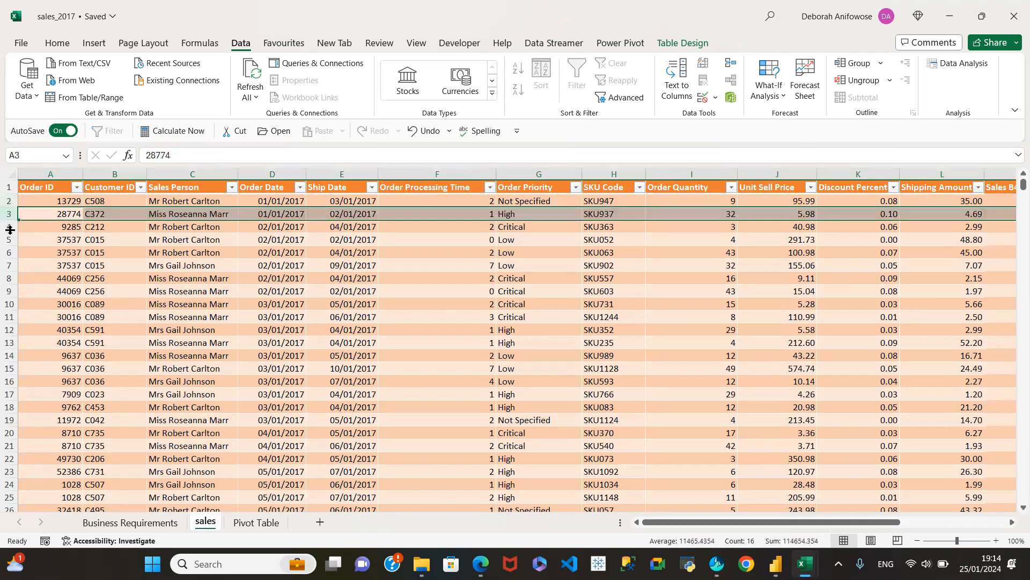
pyautogui.click(8, 226)
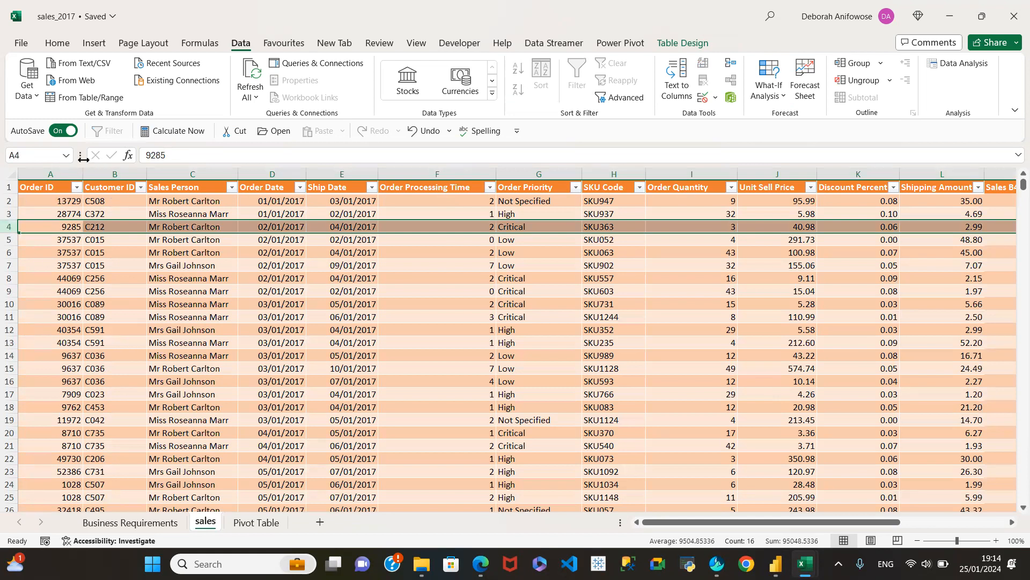
# Add Order ID as a value field to the order priority pivot table on the Pivot Table sheet.
pyautogui.click(254, 523)
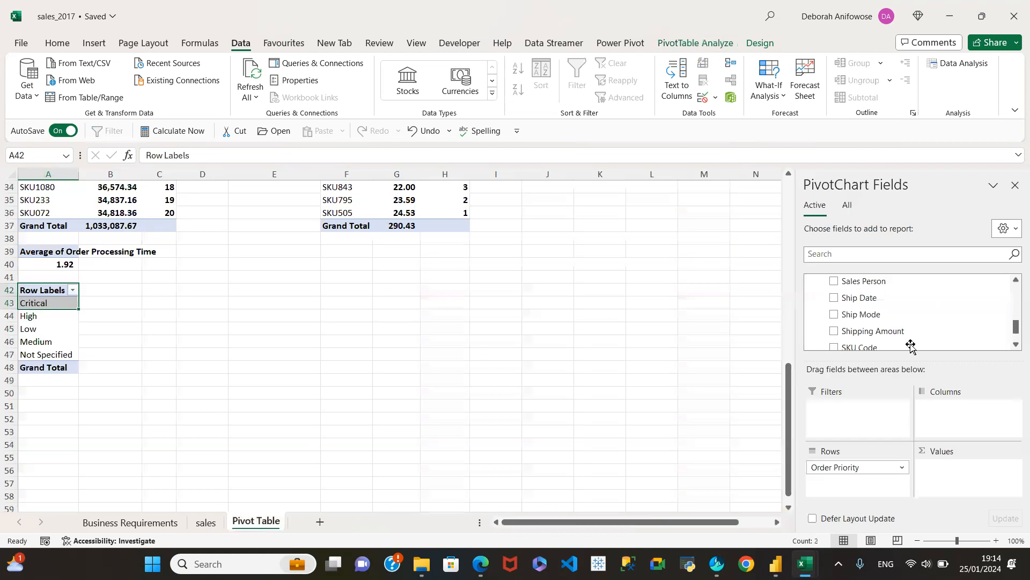
pyautogui.scroll(-1, 937, 319)
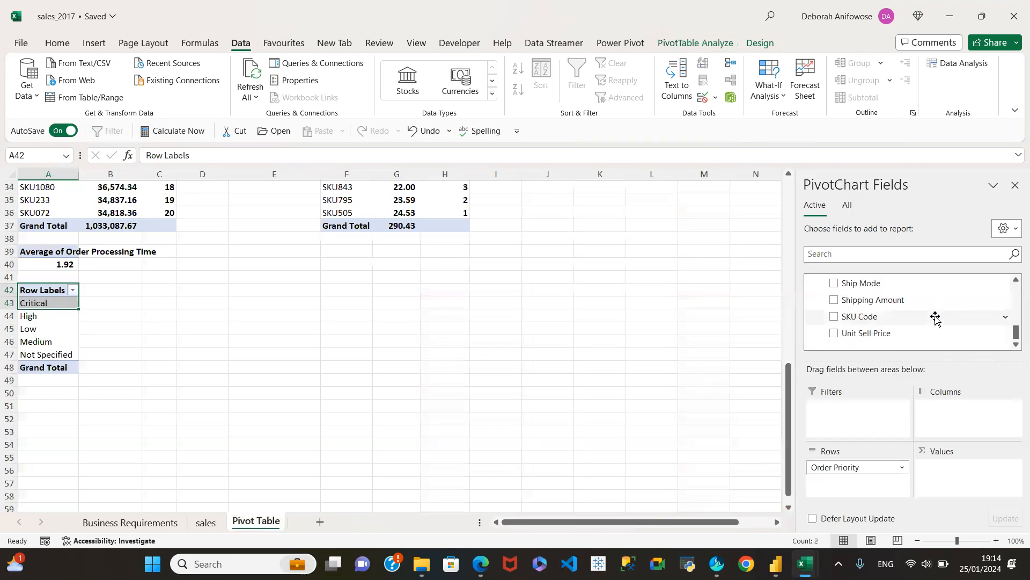
pyautogui.scroll(3, 935, 318)
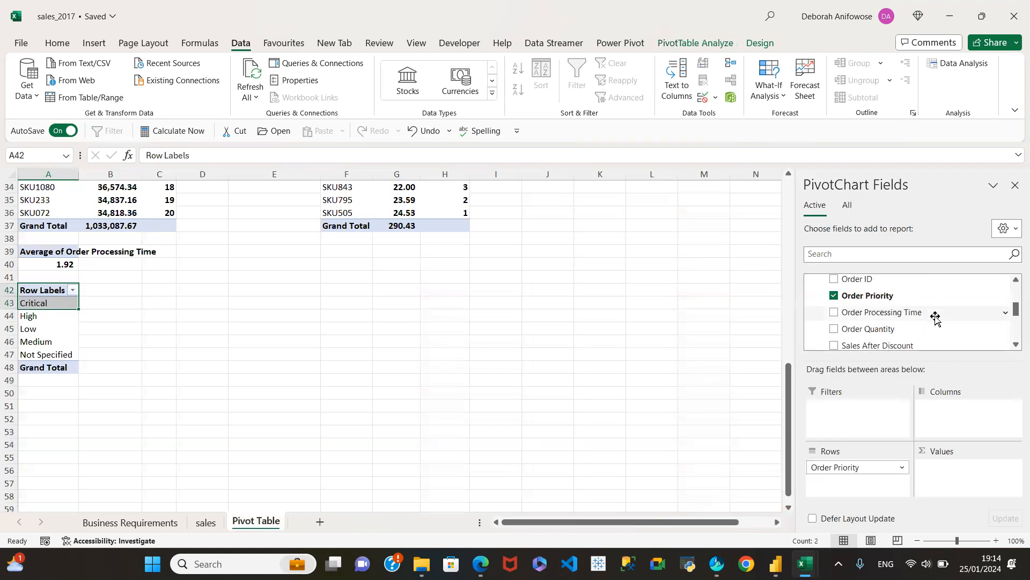
pyautogui.click(834, 279)
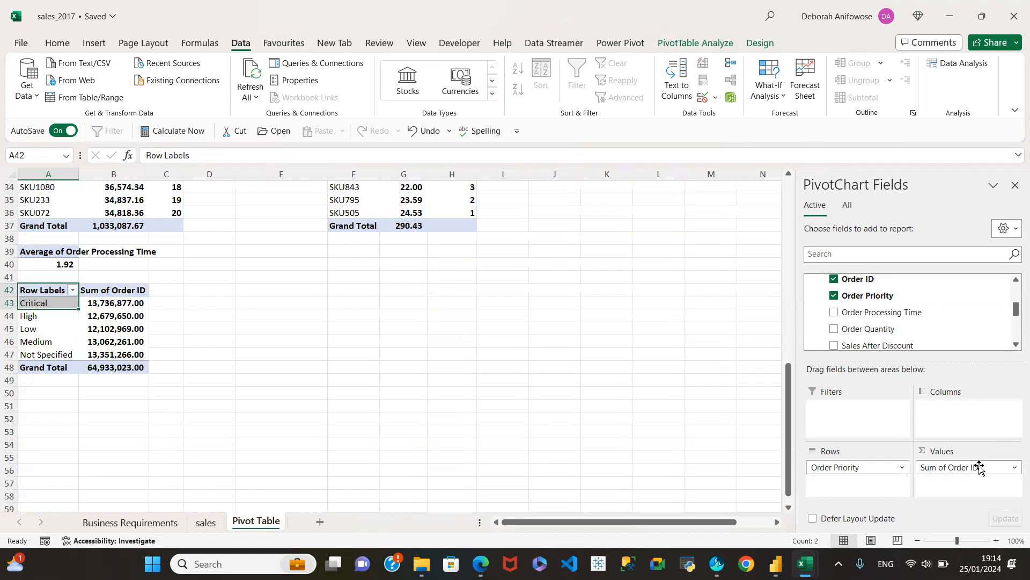
# Examine the entries in the Order ID column on the sales sheet.
pyautogui.click(205, 523)
pyautogui.click(48, 239)
pyautogui.click(49, 304)
pyautogui.click(48, 329)
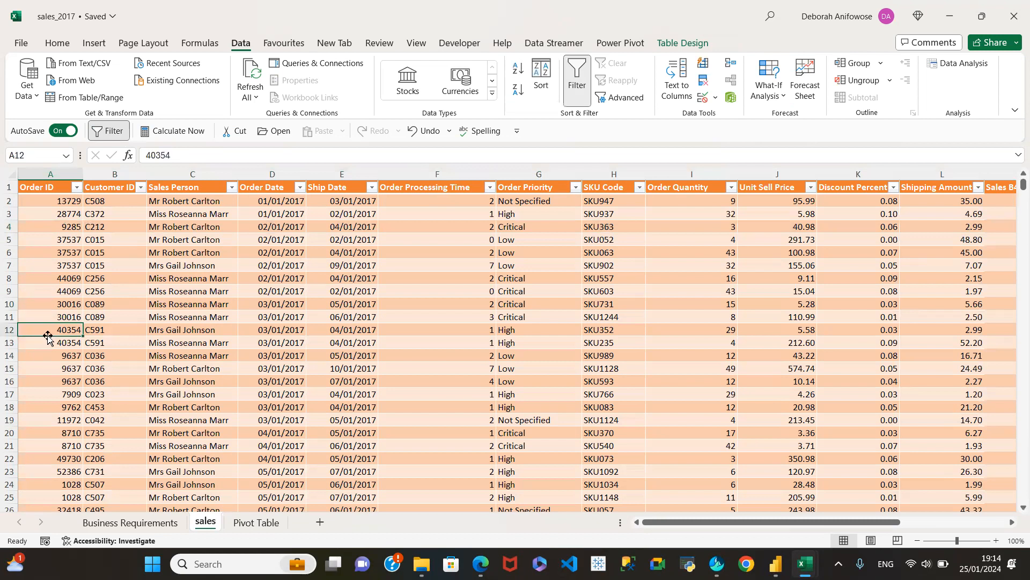
pyautogui.click(73, 214)
pyautogui.click(64, 250)
pyautogui.click(48, 316)
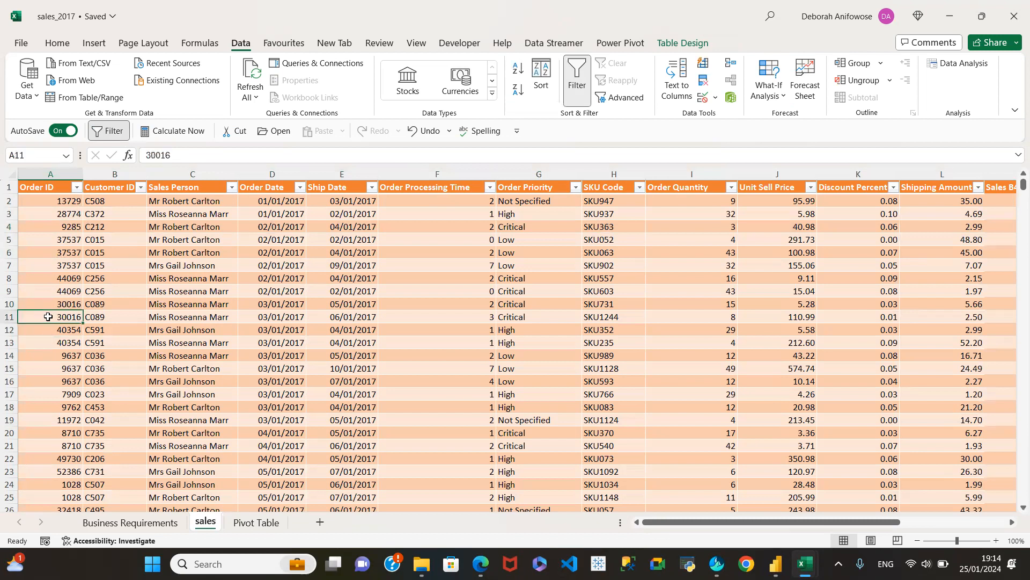
pyautogui.click(60, 202)
pyautogui.click(51, 226)
# Summarize the Order ID value field of the order priority pivot table by Count.
pyautogui.click(260, 522)
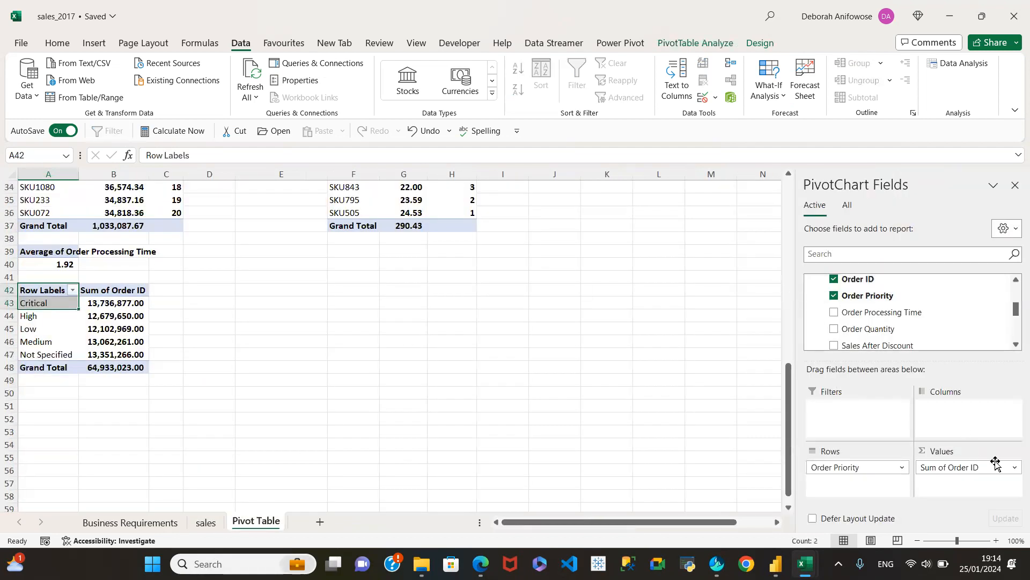
pyautogui.click(1014, 468)
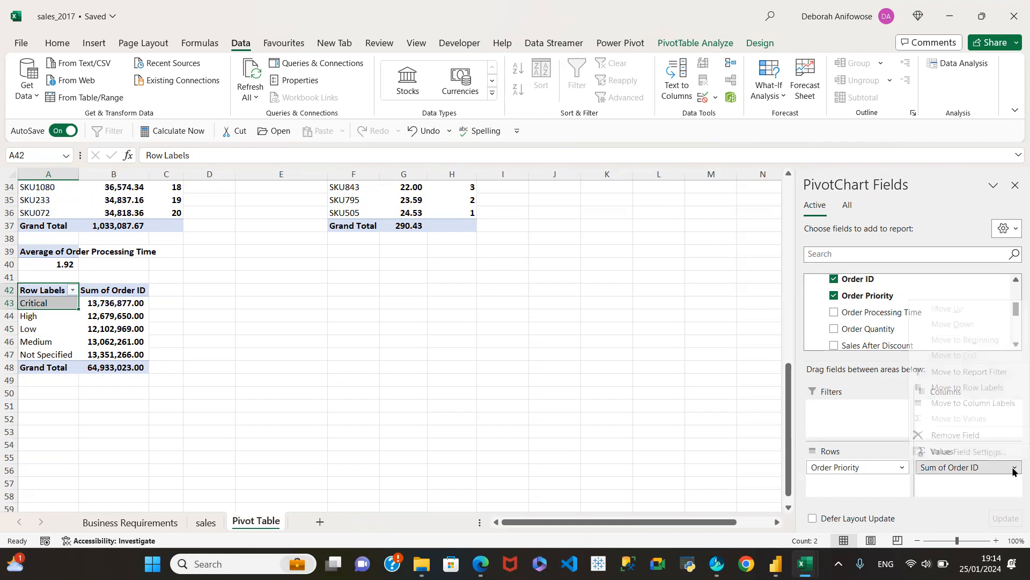
pyautogui.click(959, 452)
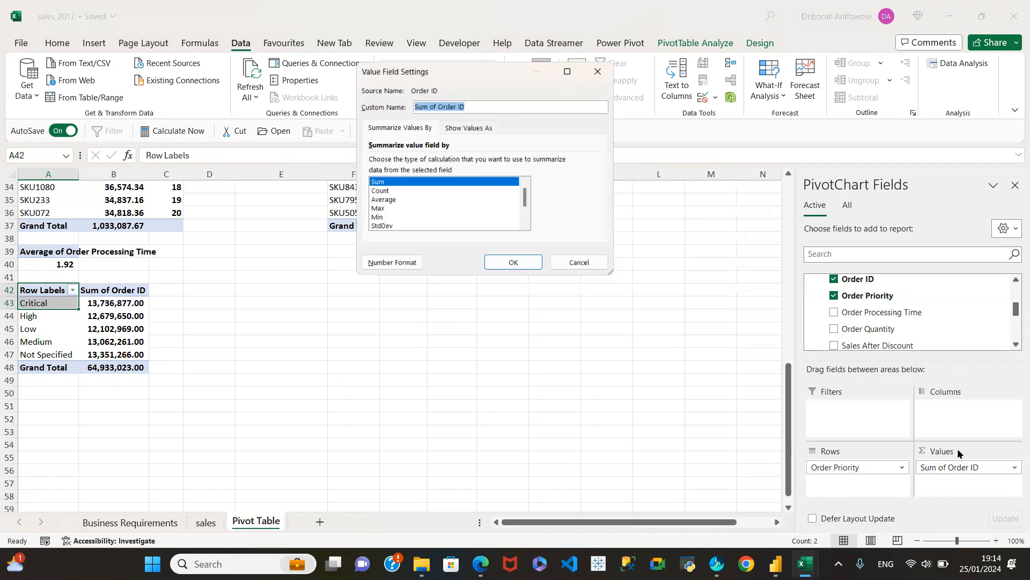
pyautogui.click(375, 192)
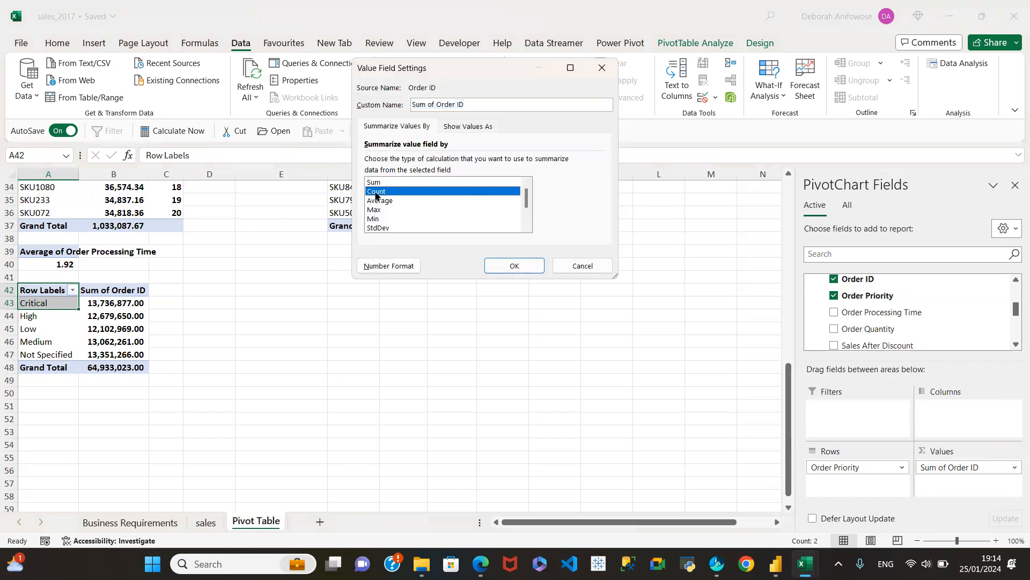
pyautogui.click(504, 264)
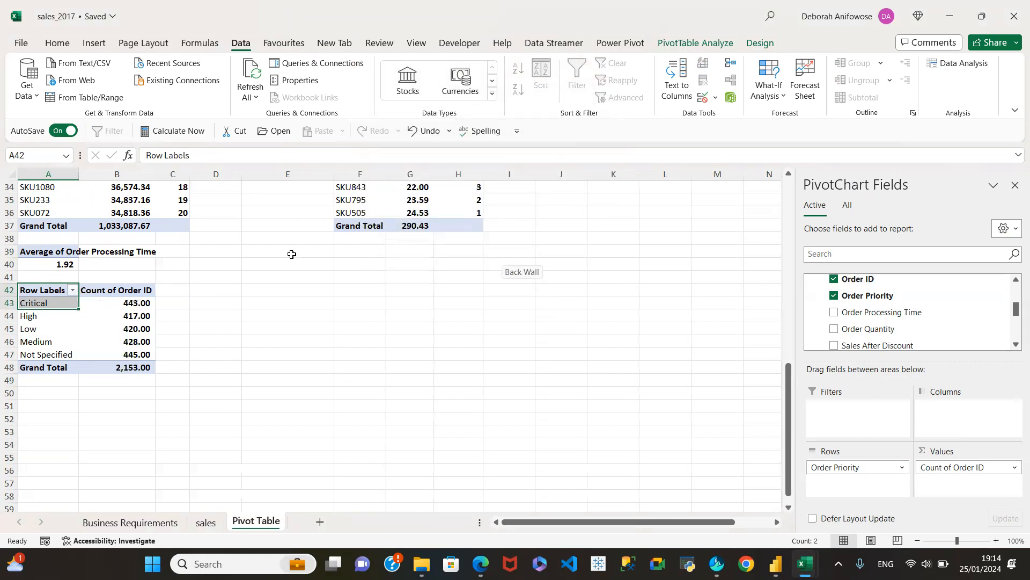
# Format the Count of Order ID values as Number with 0 decimal places.
pyautogui.click(134, 305)
pyautogui.rightClick(133, 305)
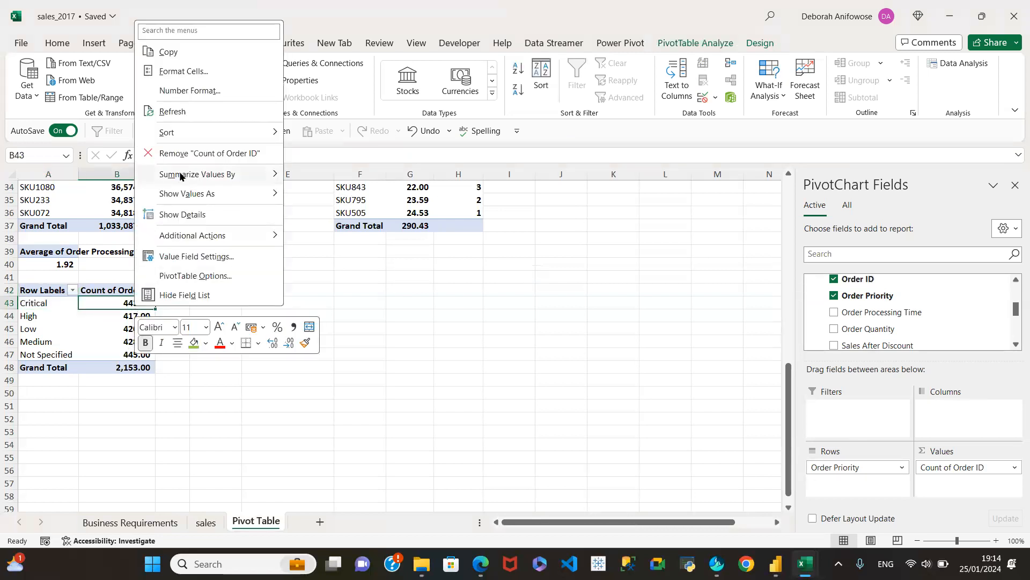
pyautogui.click(224, 85)
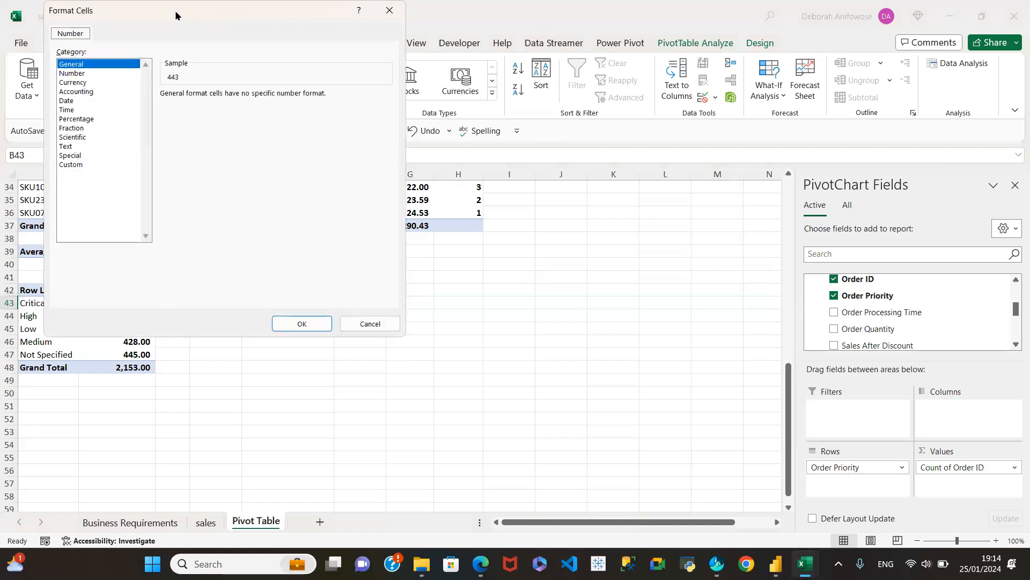
pyautogui.click(72, 72)
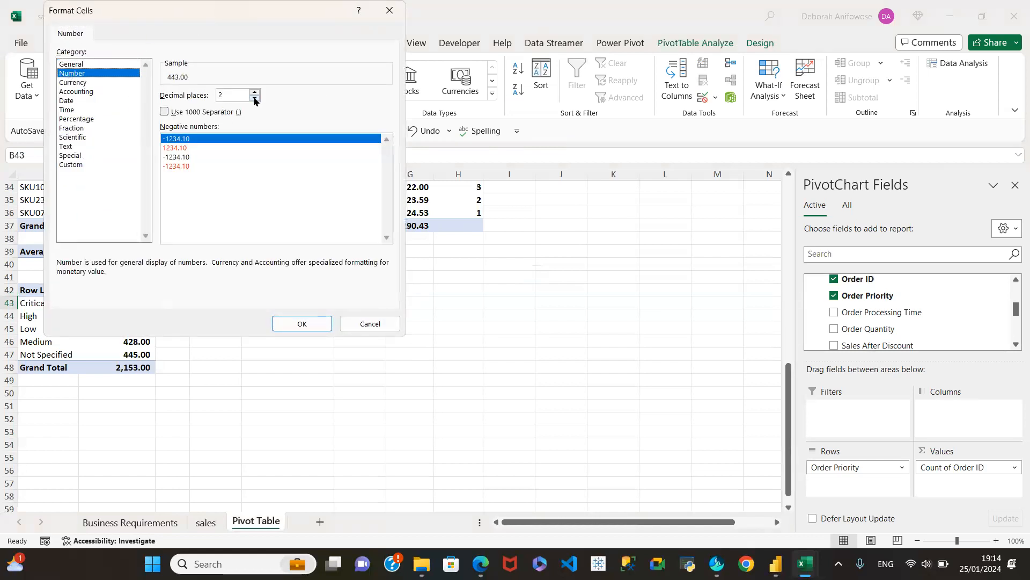
pyautogui.doubleClick(255, 100)
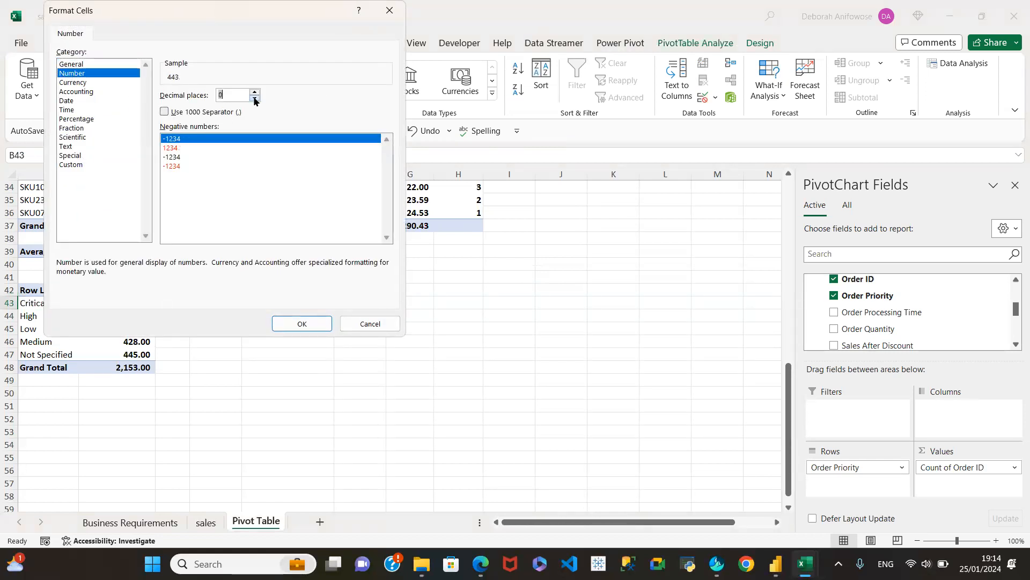
pyautogui.click(290, 322)
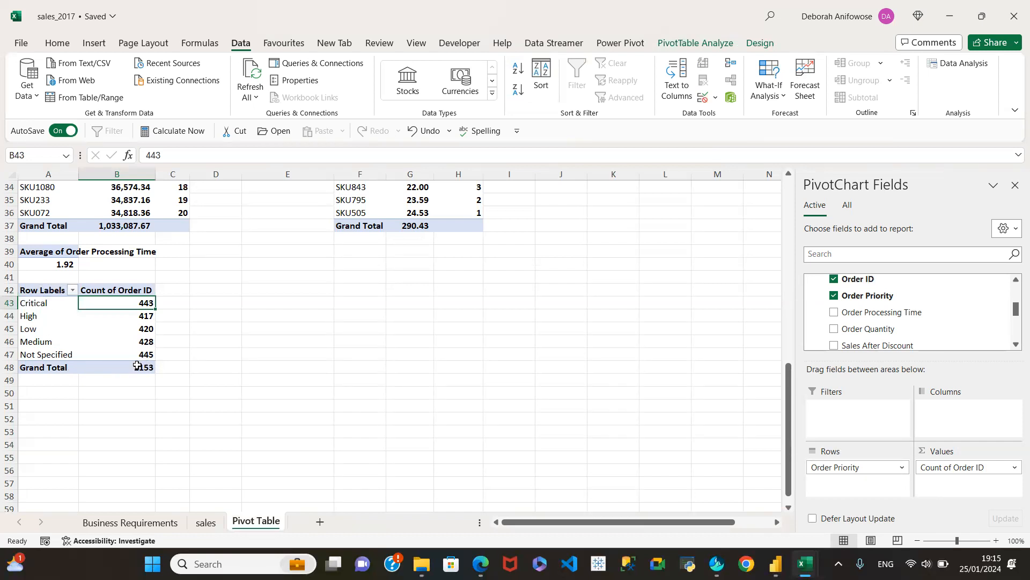
# Start inserting a chart from the order priority pivot table and choose the Bar chart type.
pyautogui.moveTo(135, 367)
pyautogui.click(139, 328)
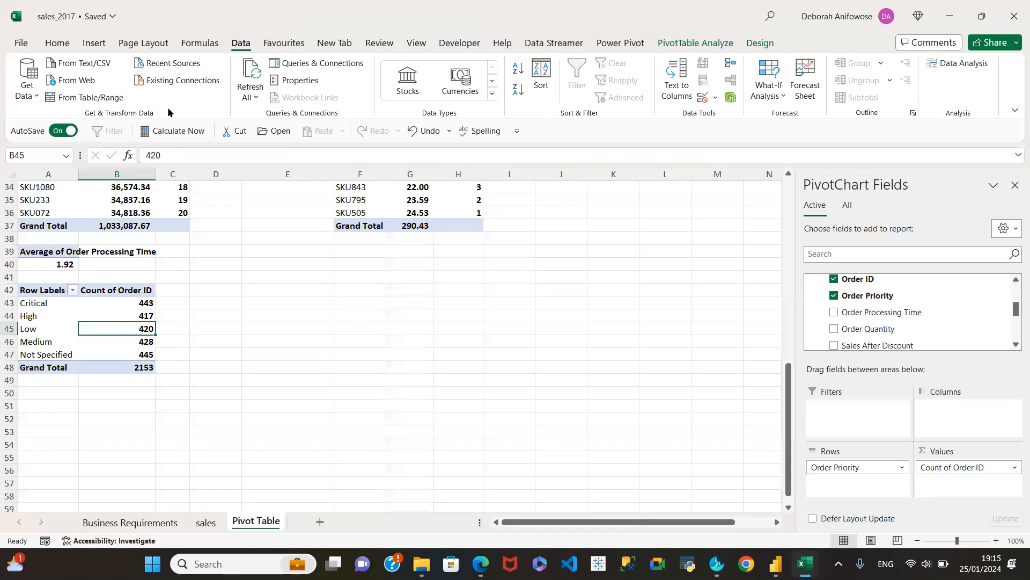
pyautogui.click(89, 43)
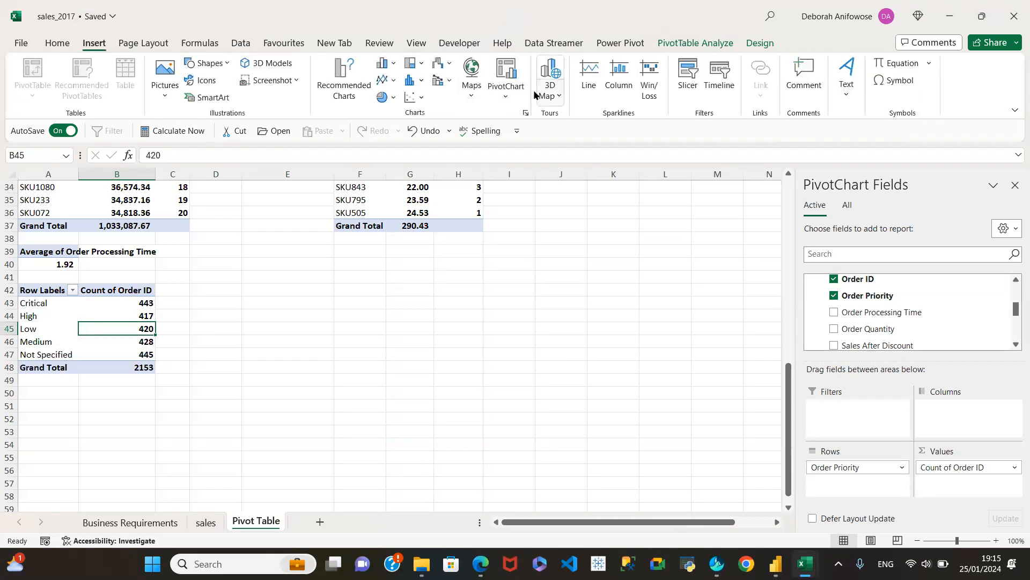
pyautogui.click(343, 86)
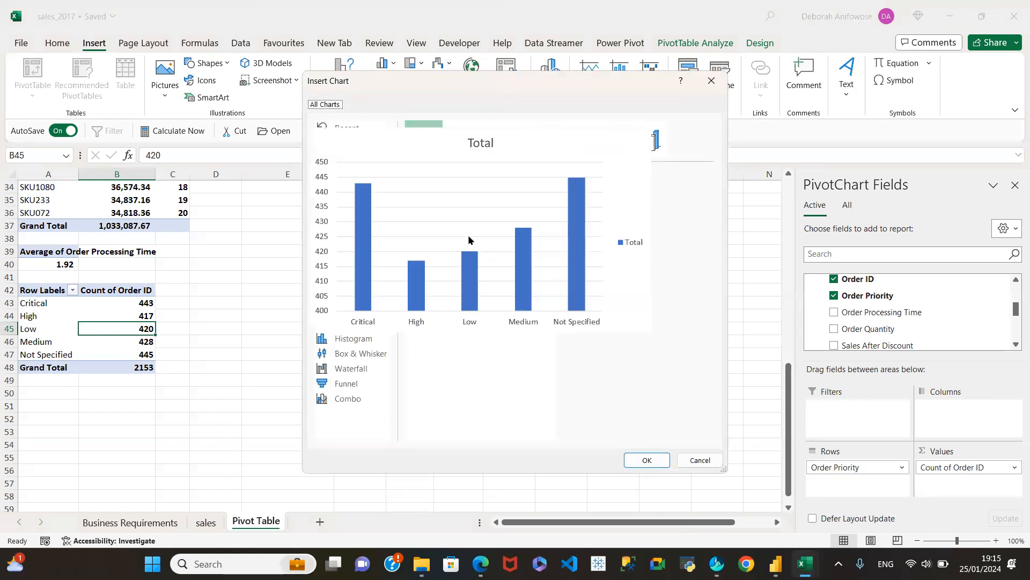
pyautogui.moveTo(549, 209)
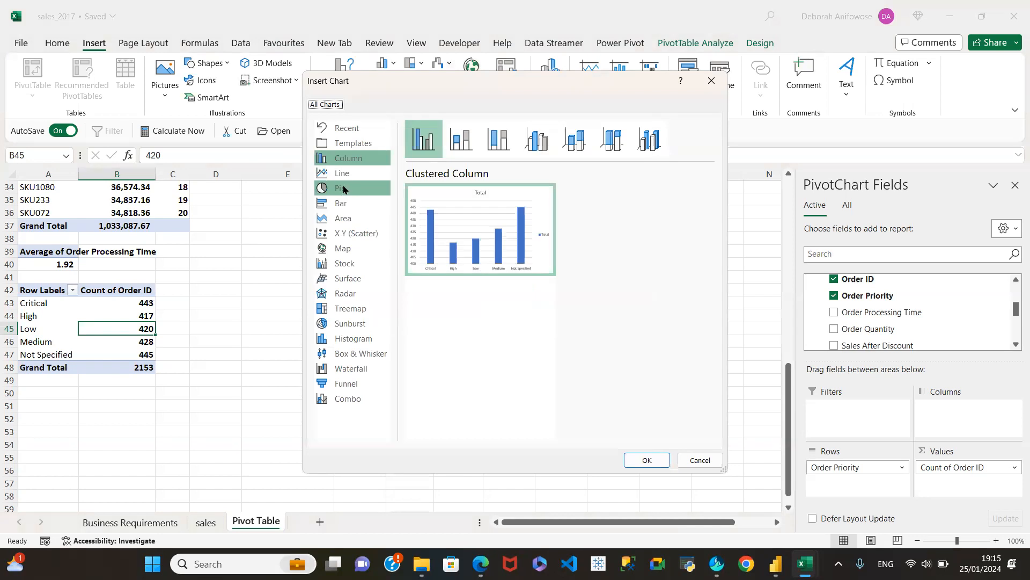
pyautogui.moveTo(520, 241)
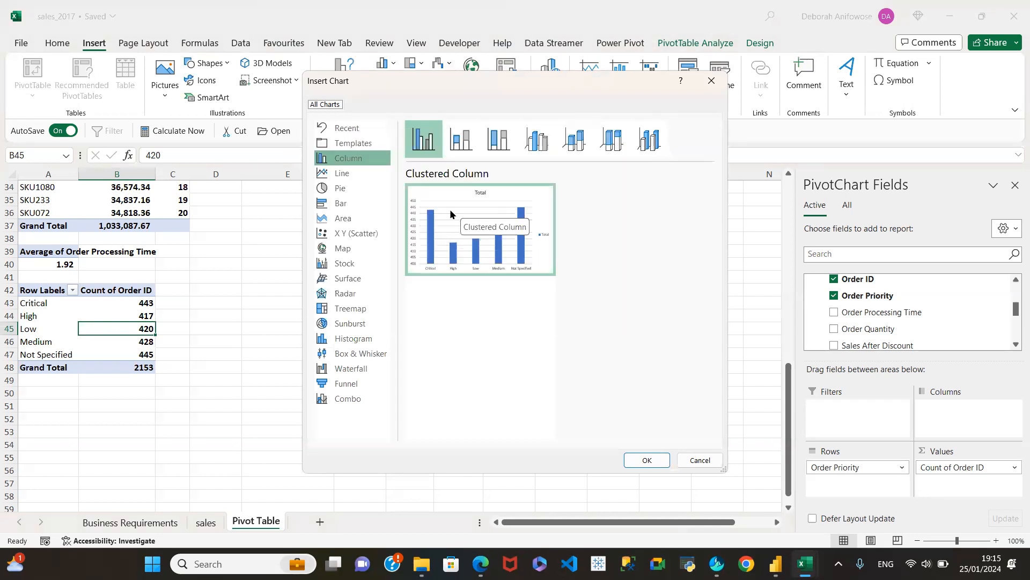
pyautogui.click(344, 204)
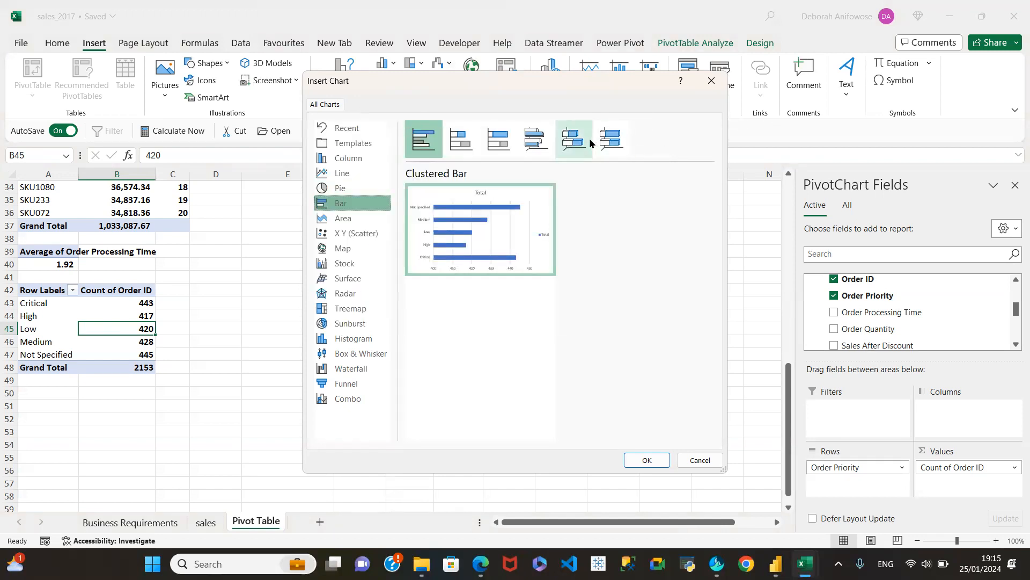
# Compare the 3-D bar variants, insert the 3-D Stacked Bar chart and place it beside the order priority pivot table.
pyautogui.click(536, 138)
pyautogui.click(569, 141)
pyautogui.click(534, 145)
pyautogui.click(564, 146)
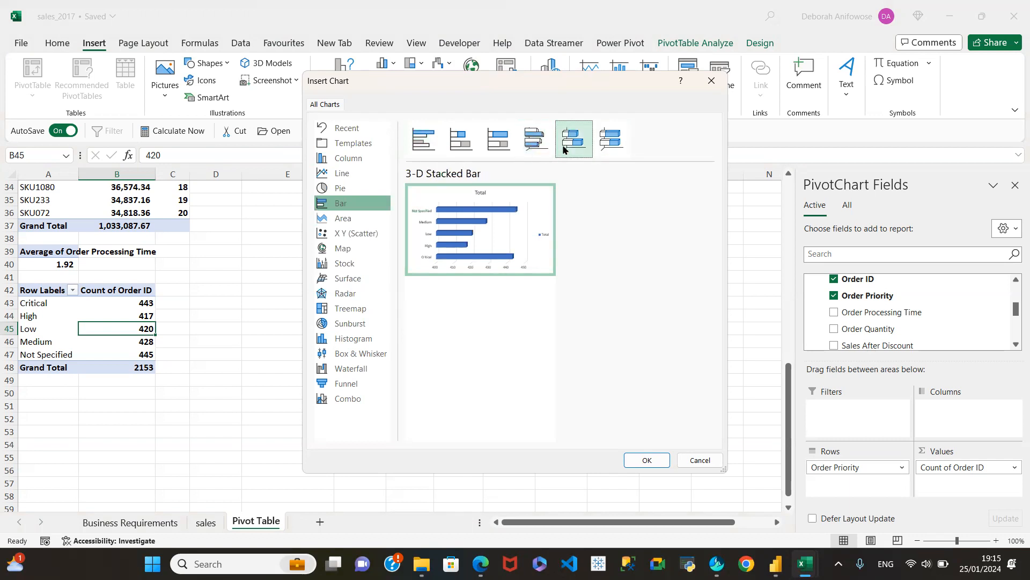
pyautogui.click(612, 144)
pyautogui.moveTo(472, 216)
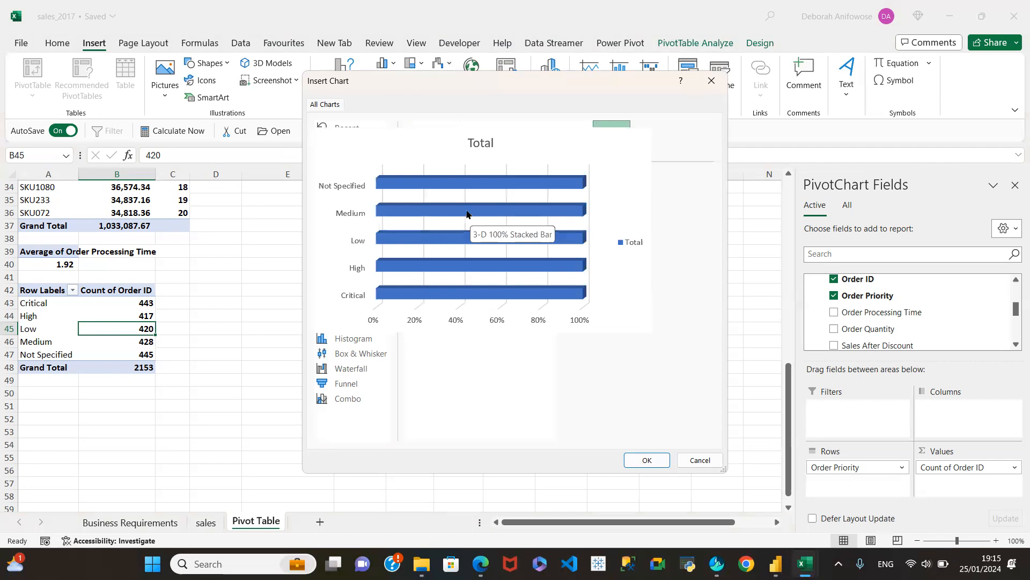
pyautogui.click(571, 142)
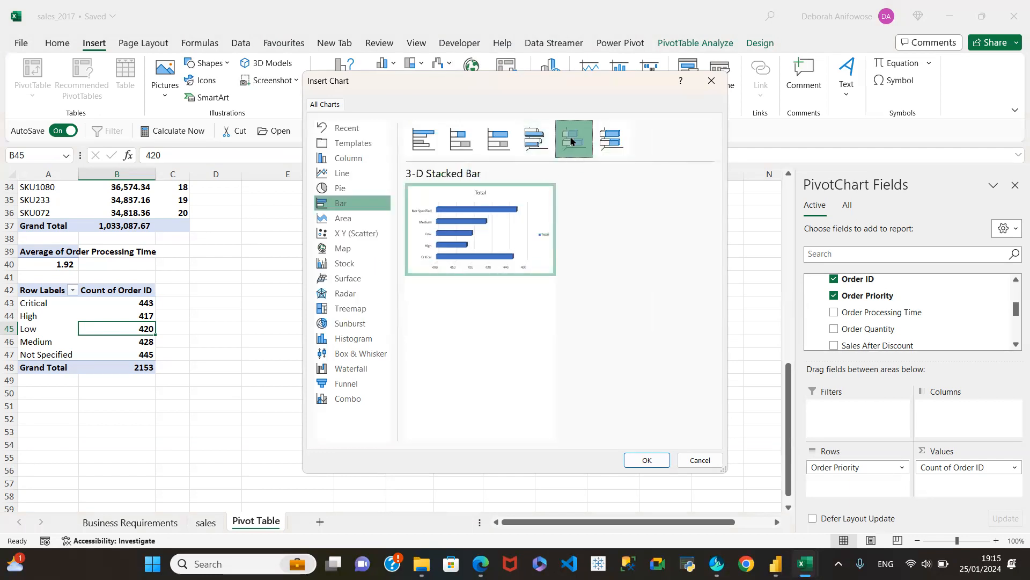
pyautogui.moveTo(463, 197)
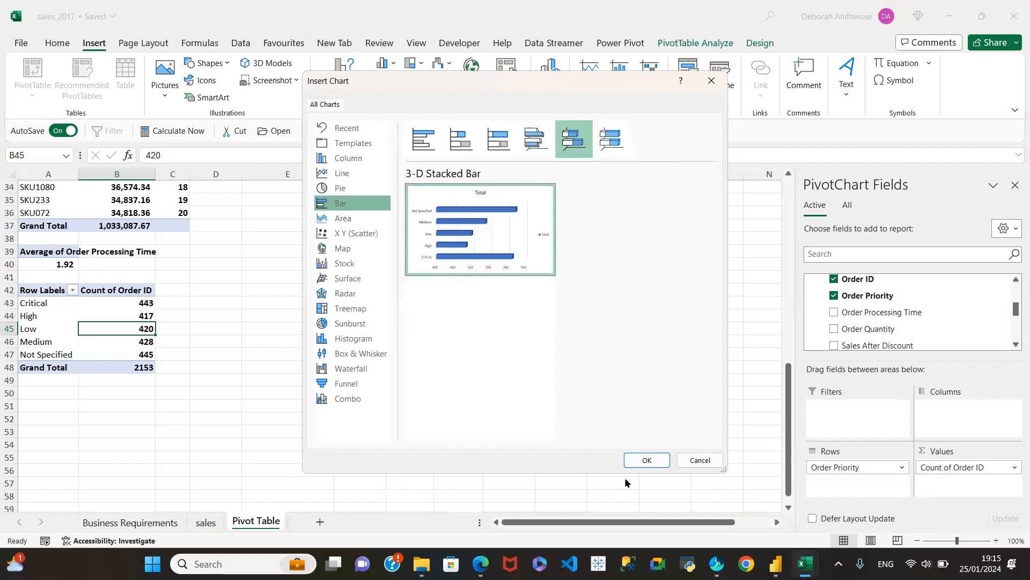
pyautogui.click(648, 460)
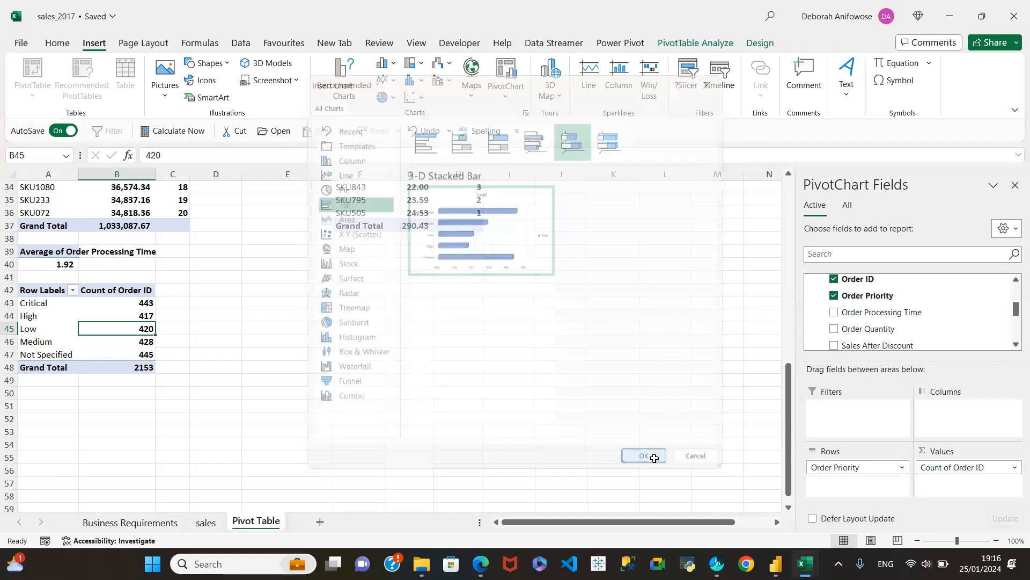
pyautogui.moveTo(335, 267); pyautogui.dragTo(392, 269)
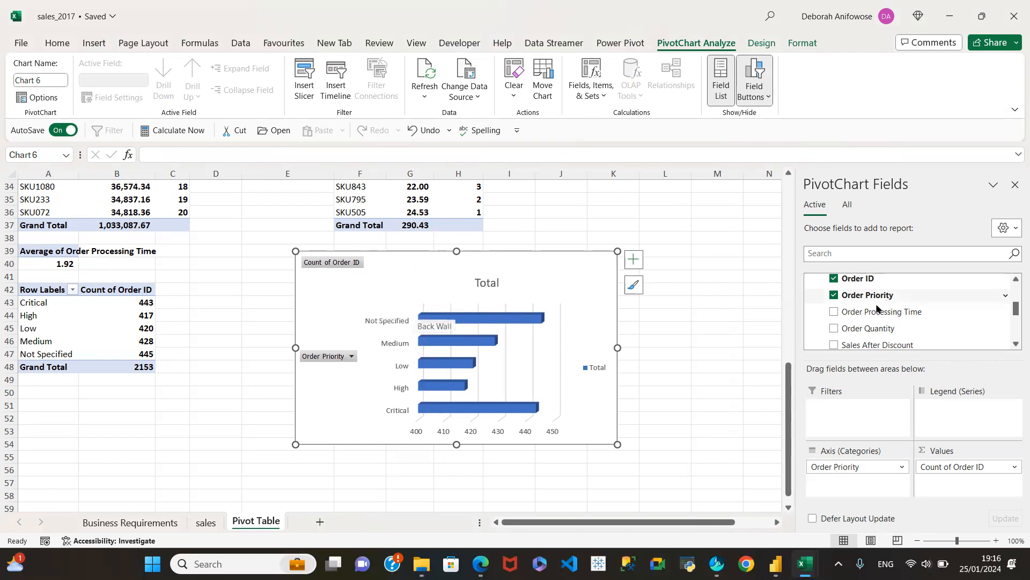
# Widen column A so the Total Sales value and the salesperson names fit.
pyautogui.scroll(11, 686, 322)
pyautogui.click(565, 198)
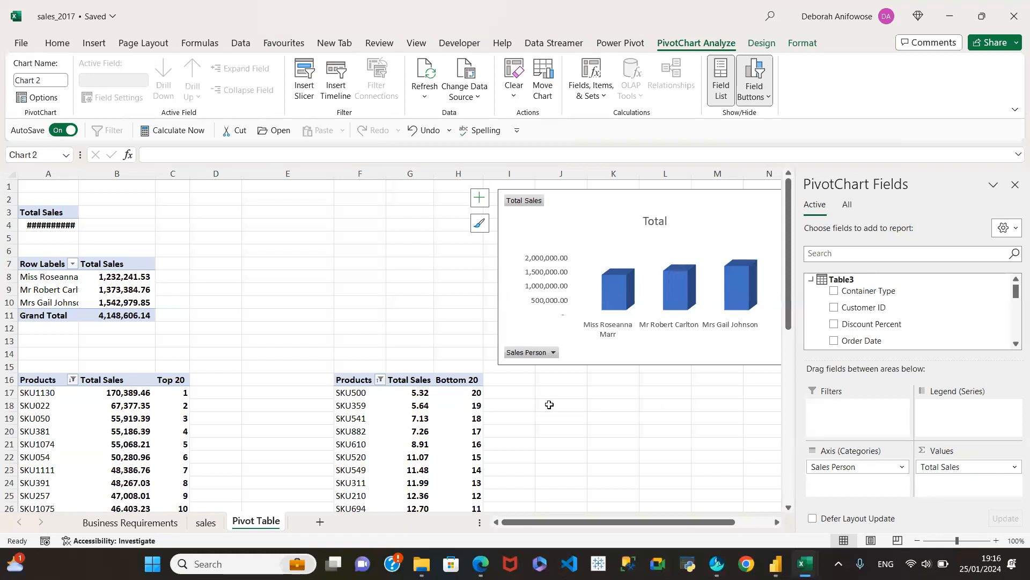
pyautogui.moveTo(79, 173); pyautogui.dragTo(112, 186)
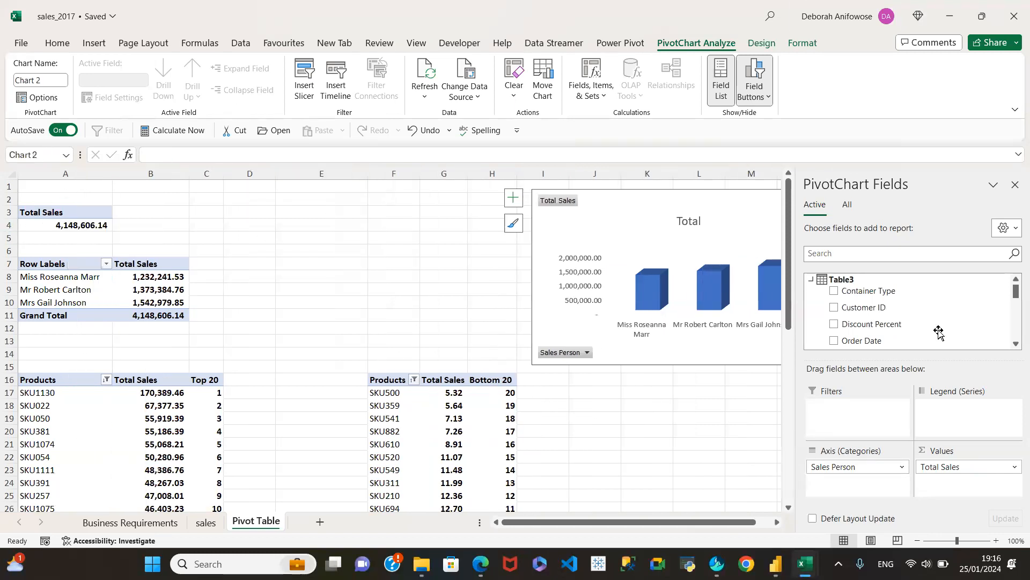
# Copy the Total Sales pivot table in A3:A4 and paste it at cell A53, below the order priority table.
pyautogui.scroll(-8, 678, 444)
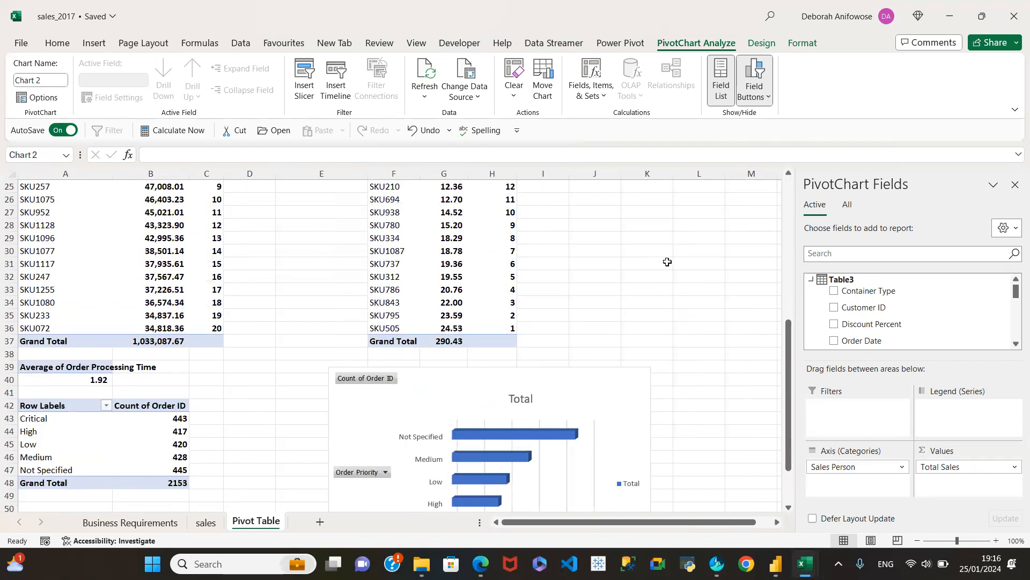
pyautogui.scroll(-5, 634, 374)
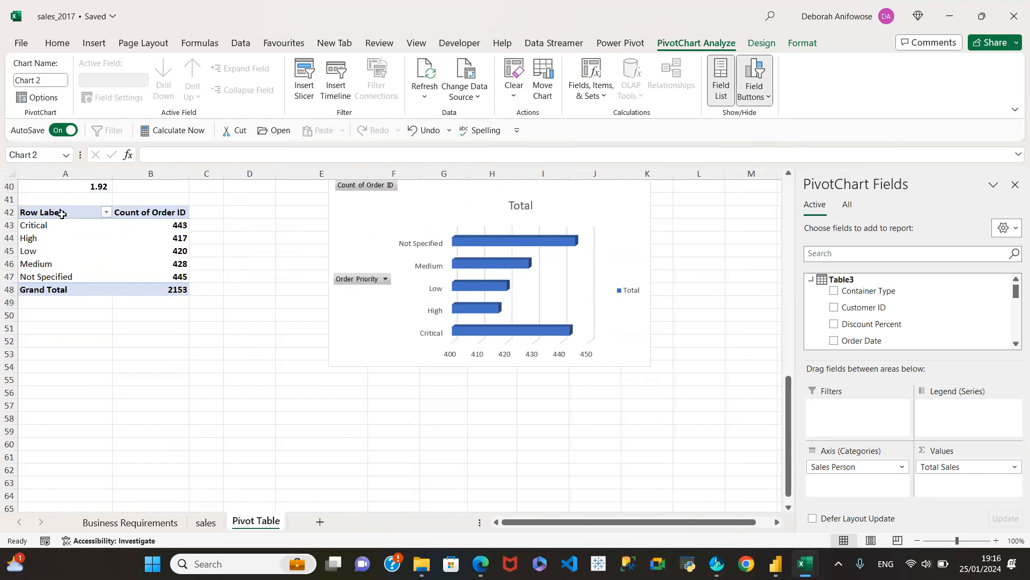
pyautogui.scroll(12, 315, 294)
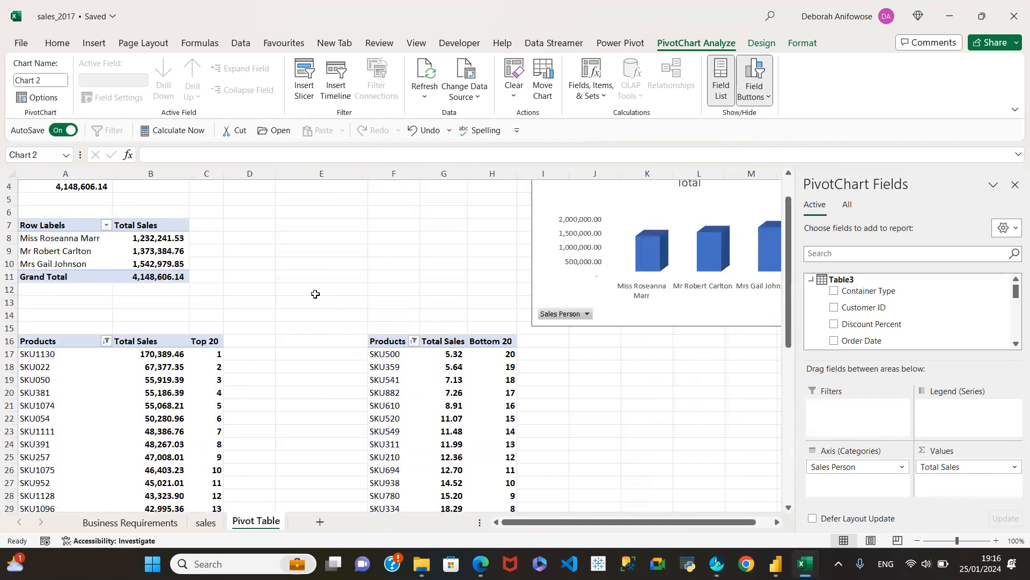
pyautogui.scroll(1, 315, 294)
pyautogui.moveTo(55, 213); pyautogui.dragTo(60, 227)
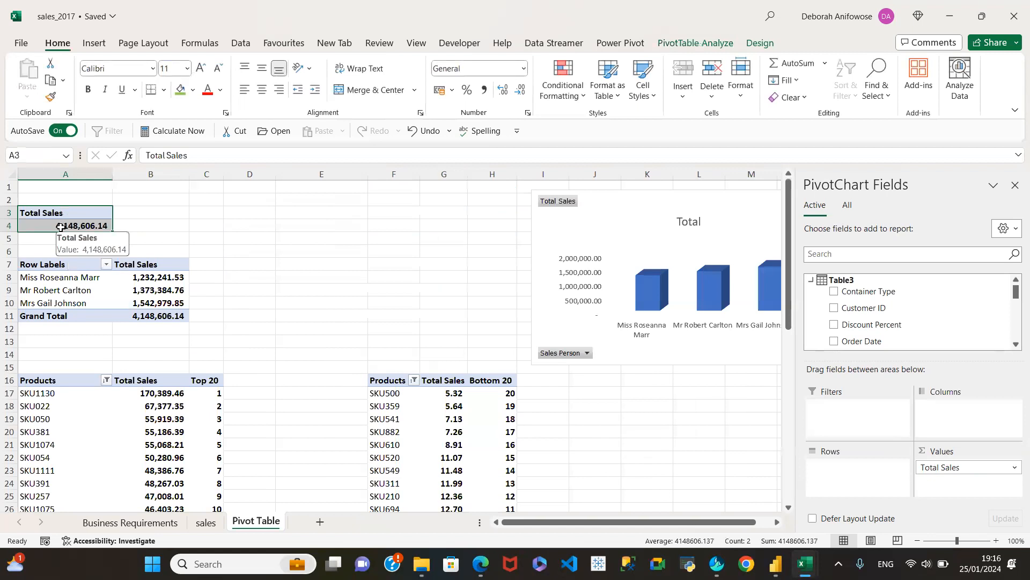
pyautogui.hotkey('ctrl', 'c')
pyautogui.scroll(-4, 655, 407)
pyautogui.scroll(-12, 655, 406)
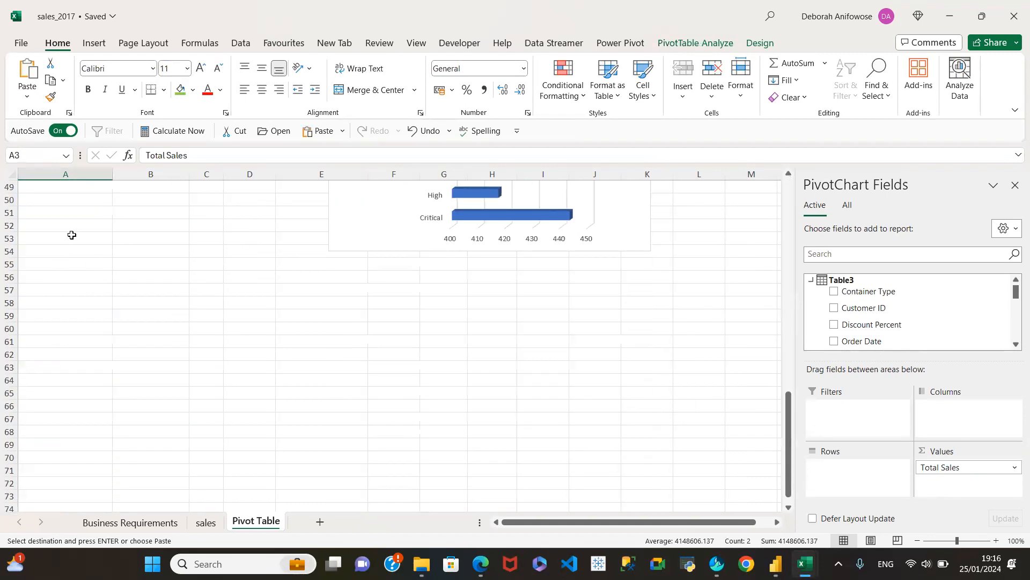
pyautogui.click(72, 235)
pyautogui.hotkey('ctrl', 'v')
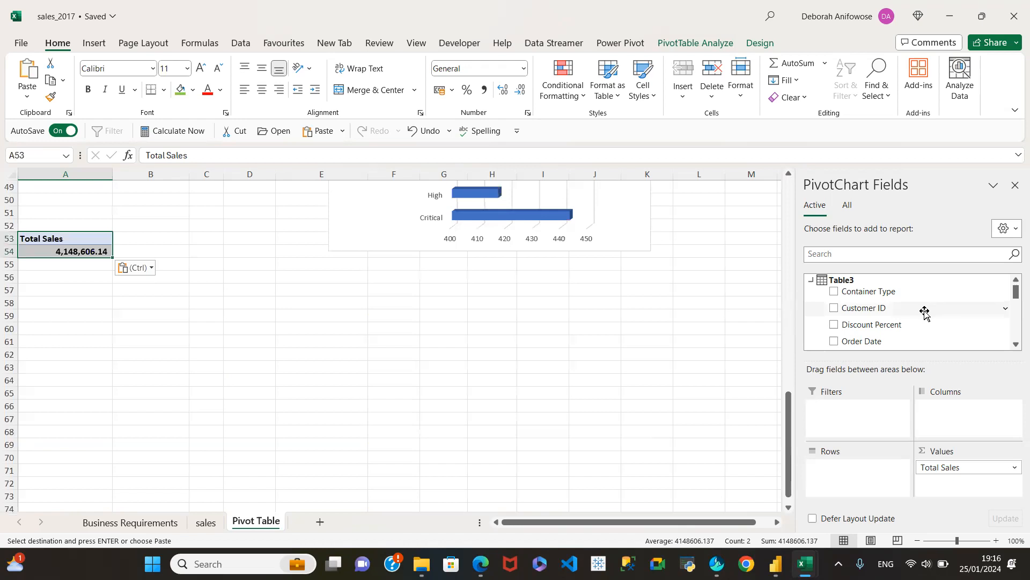
# Add Order Date to the rows of the pasted Total Sales pivot table and undo the automatic month grouping.
pyautogui.scroll(-5, 925, 313)
pyautogui.scroll(-2, 925, 311)
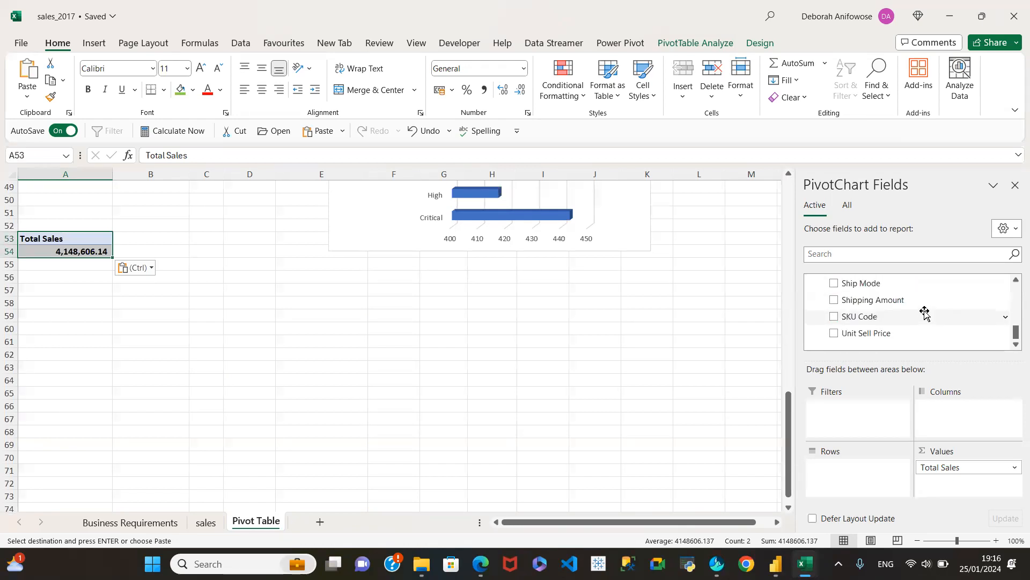
pyautogui.scroll(3, 908, 313)
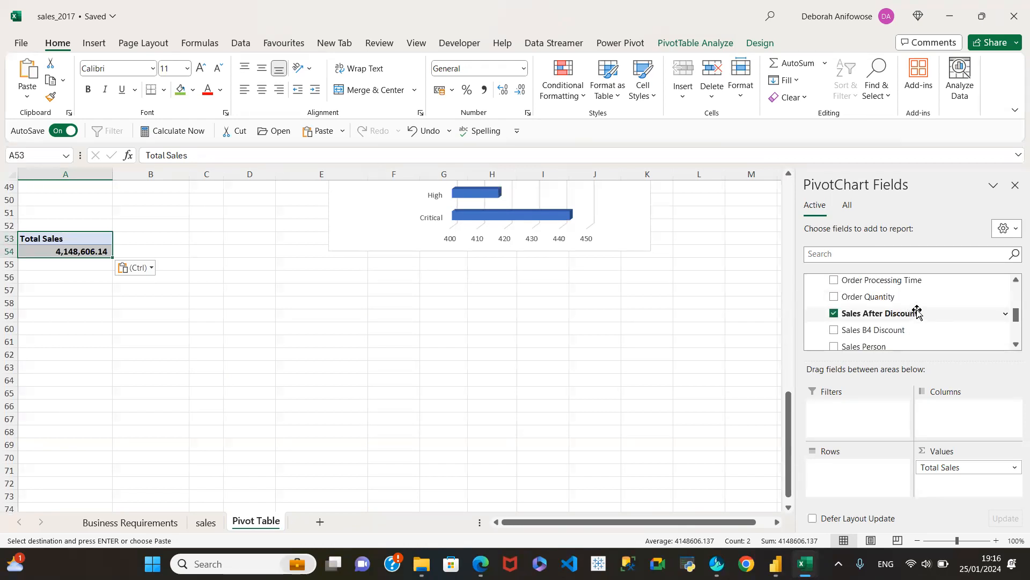
pyautogui.scroll(2, 907, 325)
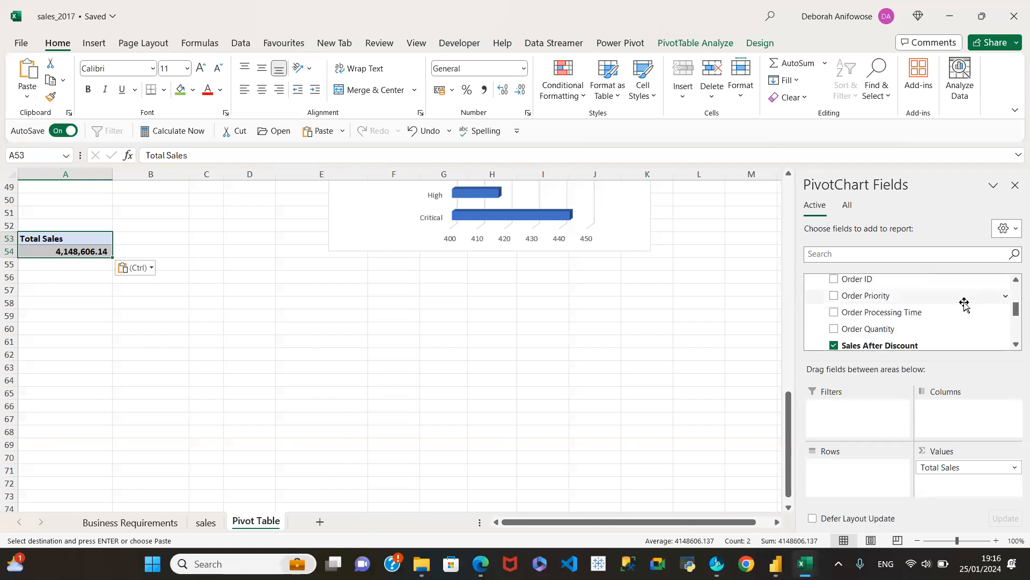
pyautogui.scroll(2, 912, 319)
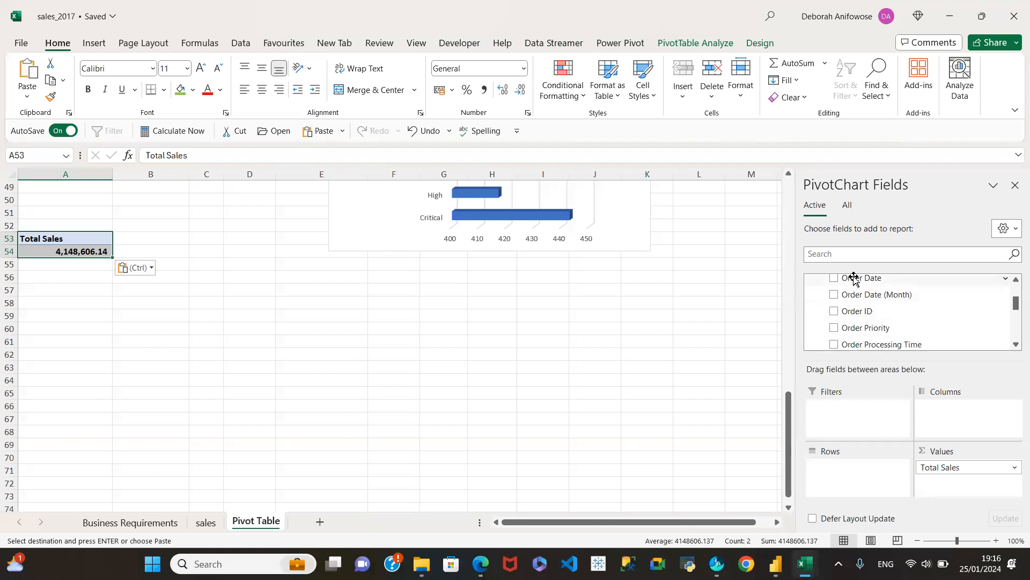
pyautogui.moveTo(849, 277); pyautogui.dragTo(854, 461)
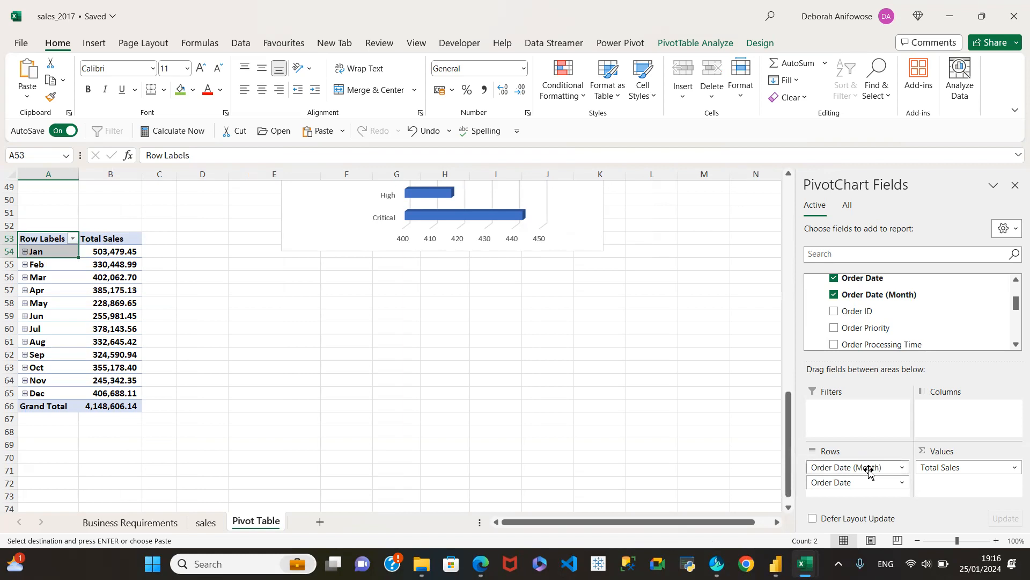
pyautogui.hotkey('ctrl', 'z')
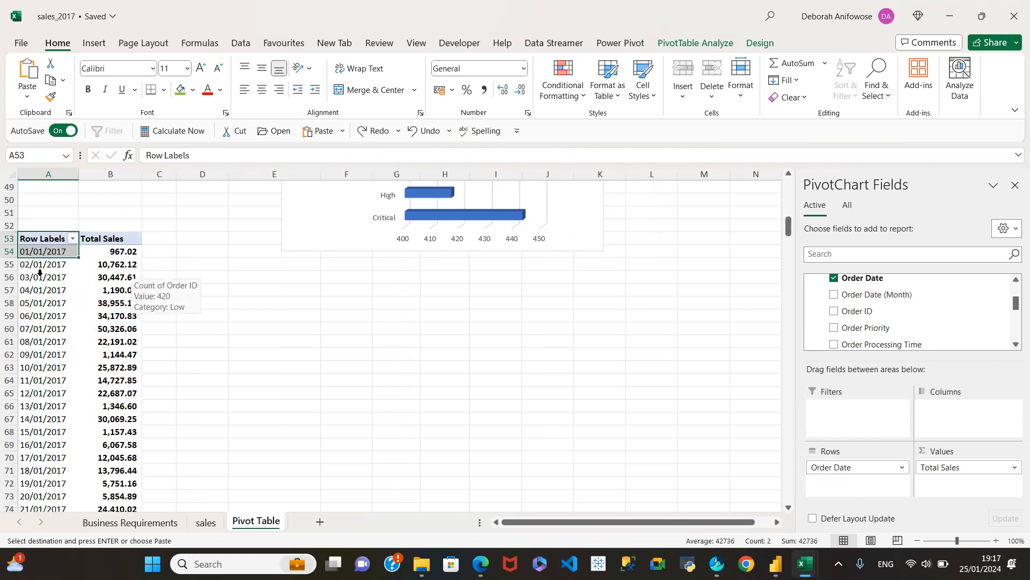
# Try a widened Line chart of Total Sales by individual order date, and delete the chart.
pyautogui.click(54, 335)
pyautogui.click(97, 332)
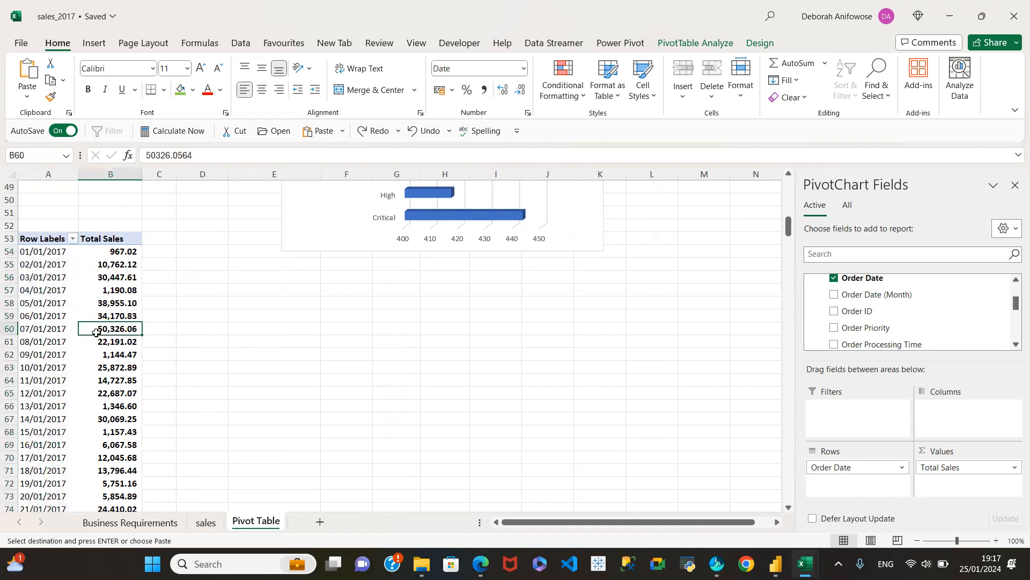
pyautogui.click(100, 45)
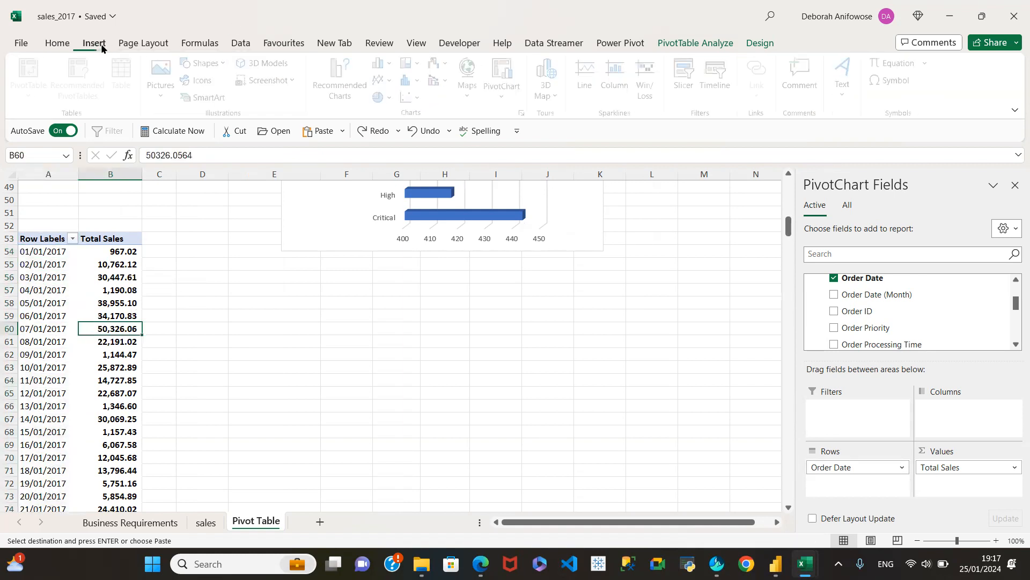
pyautogui.click(340, 91)
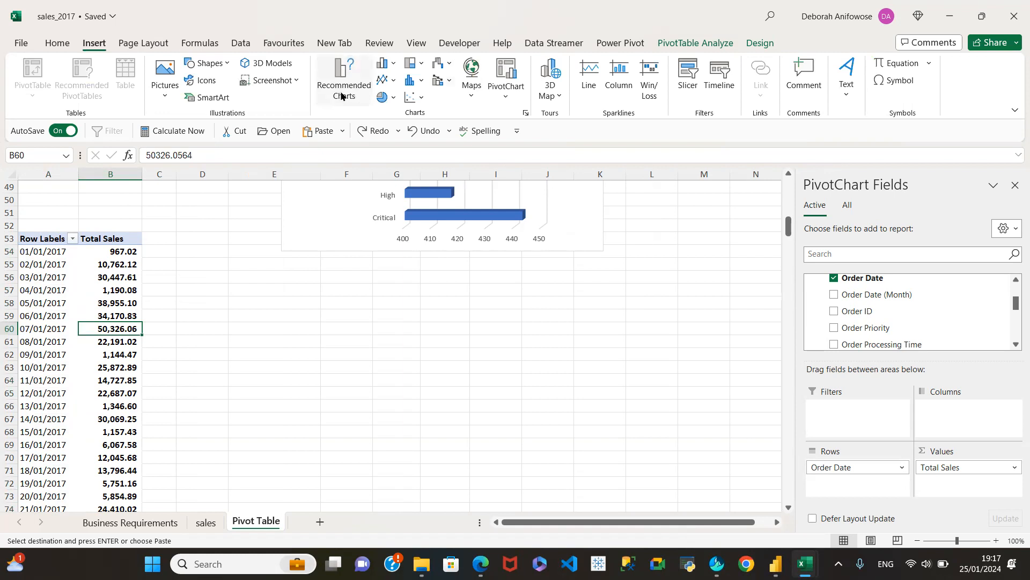
pyautogui.click(335, 175)
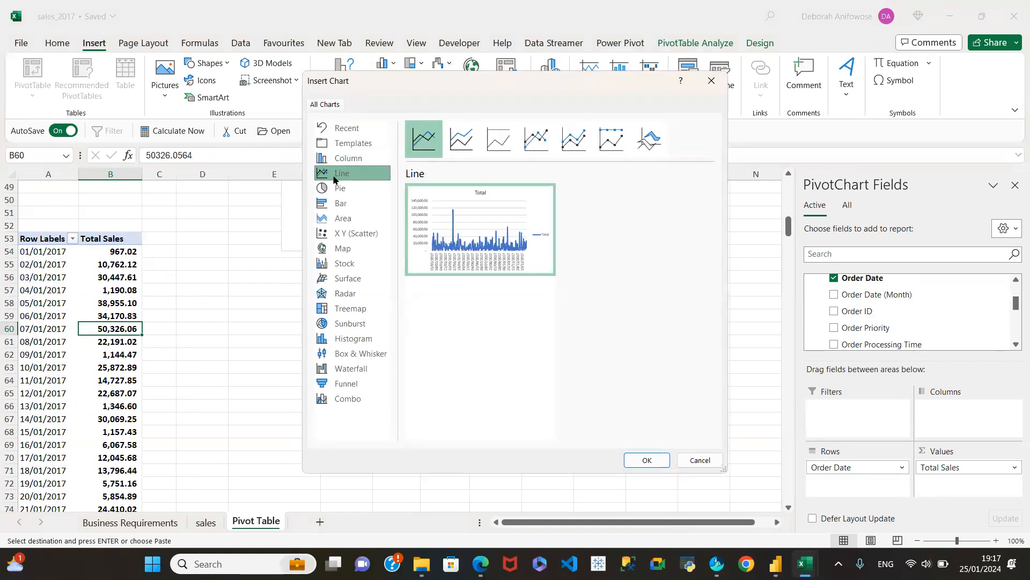
pyautogui.moveTo(480, 207)
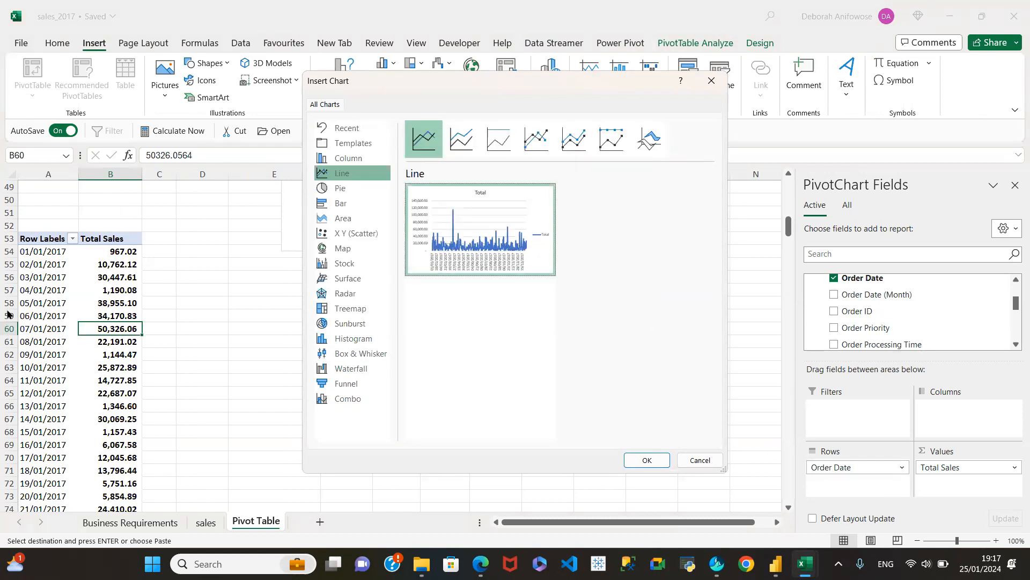
pyautogui.moveTo(489, 250)
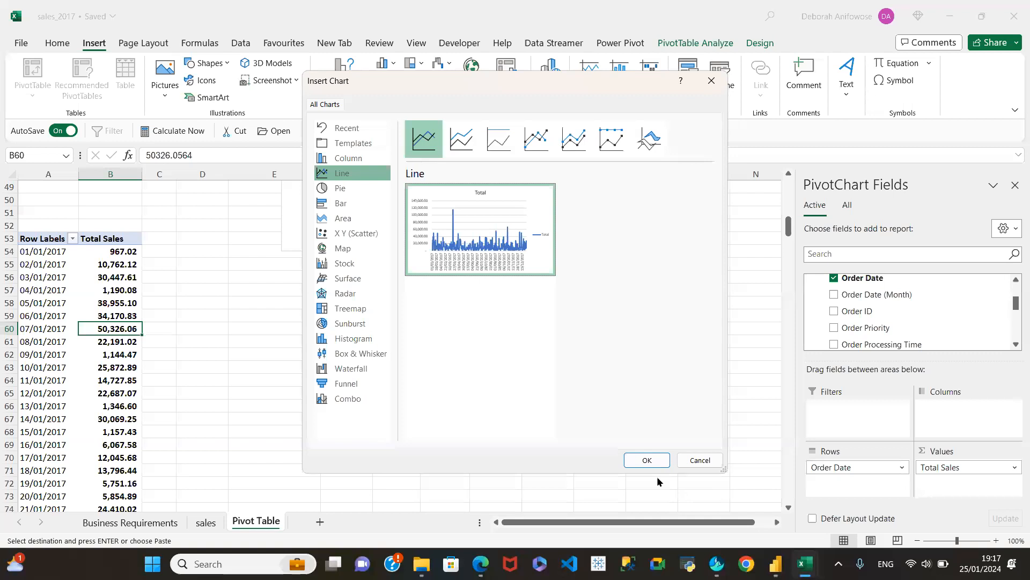
pyautogui.click(647, 460)
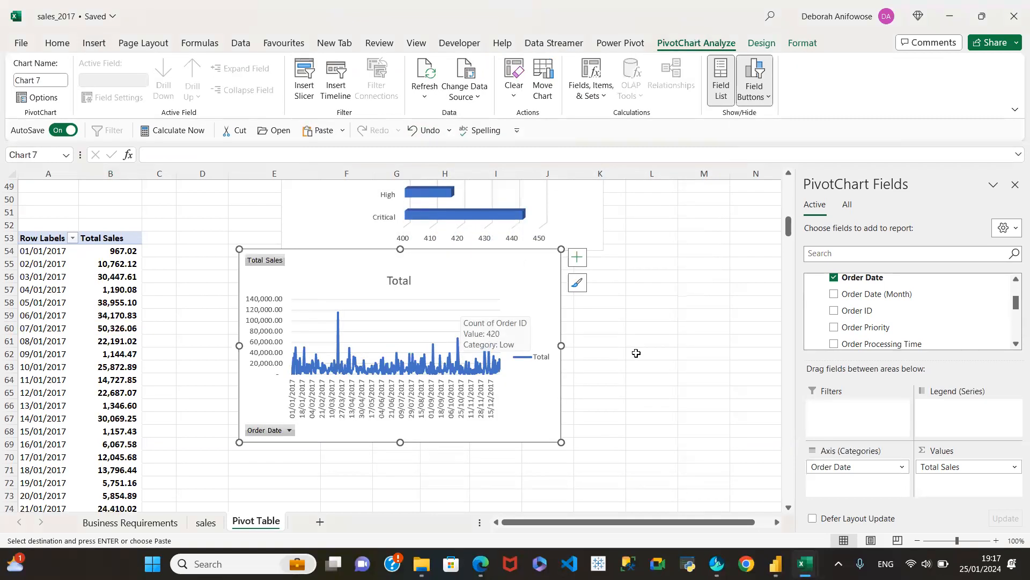
pyautogui.moveTo(560, 345); pyautogui.dragTo(695, 346)
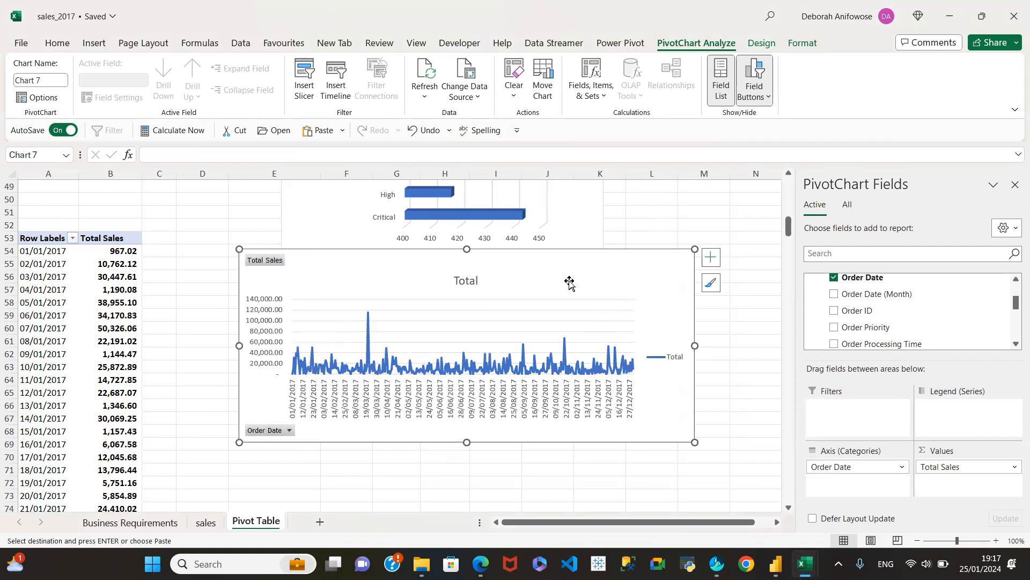
pyautogui.press('Delete')
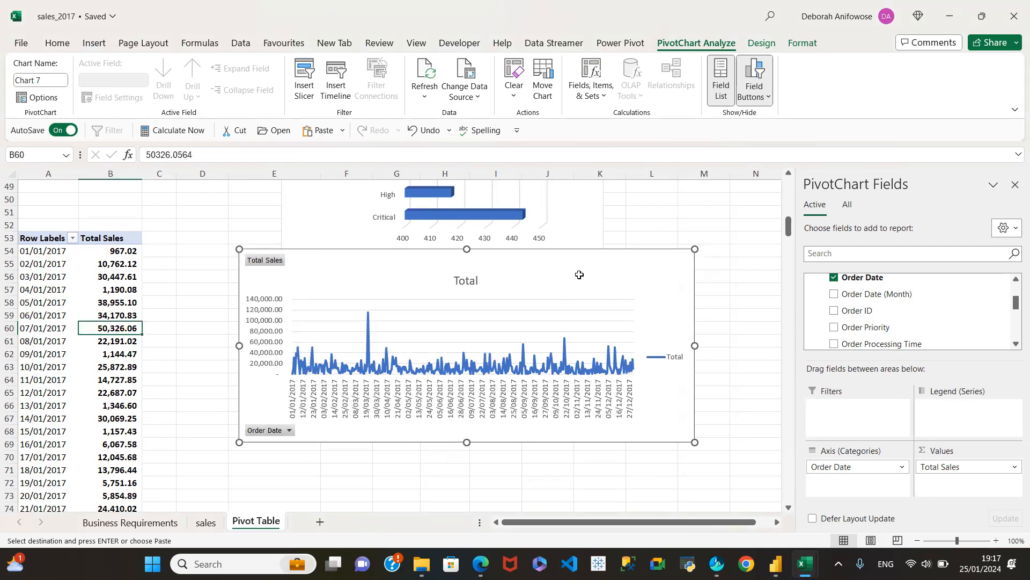
pyautogui.click(13, 307)
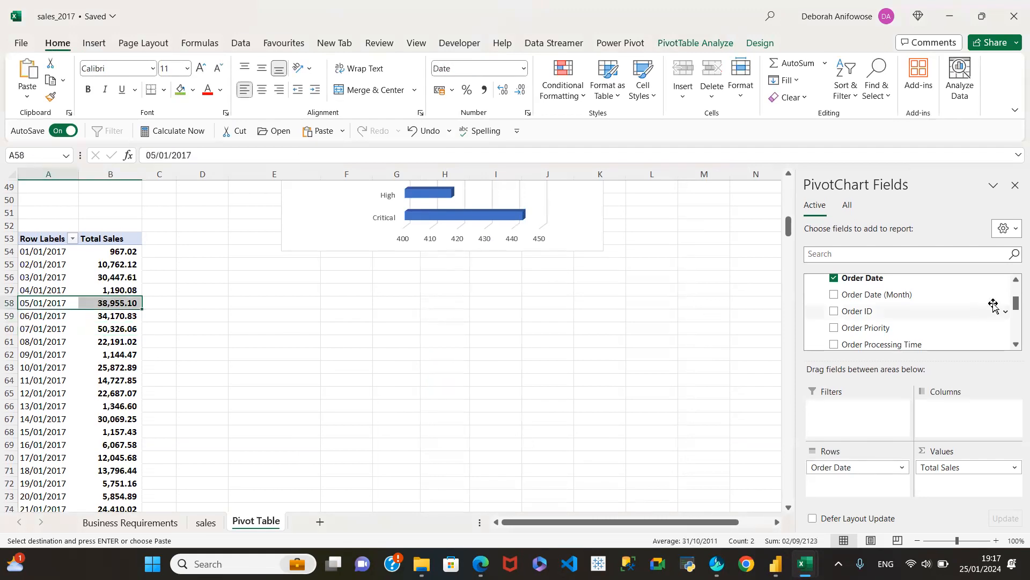
pyautogui.click(72, 239)
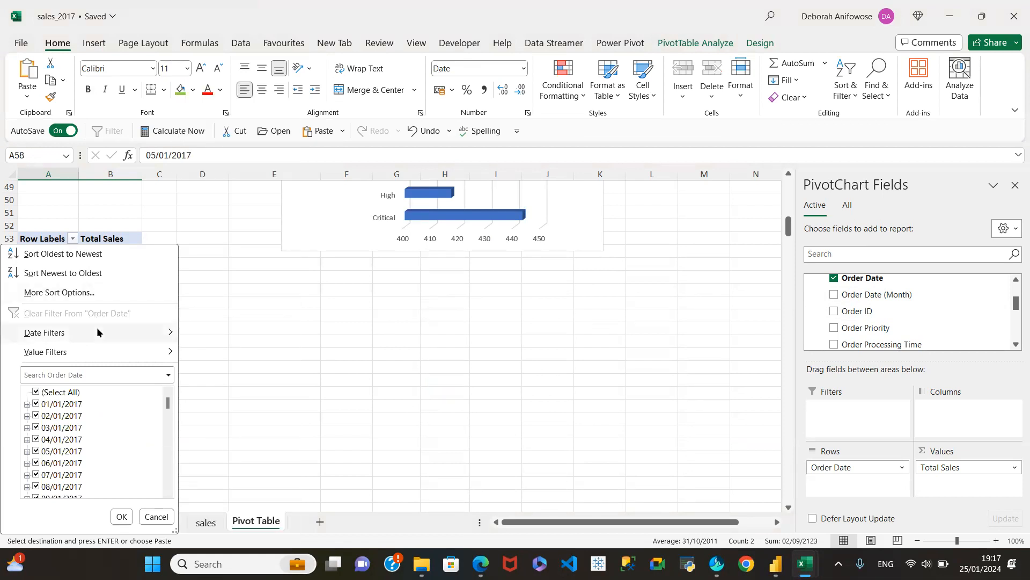
pyautogui.moveTo(97, 332)
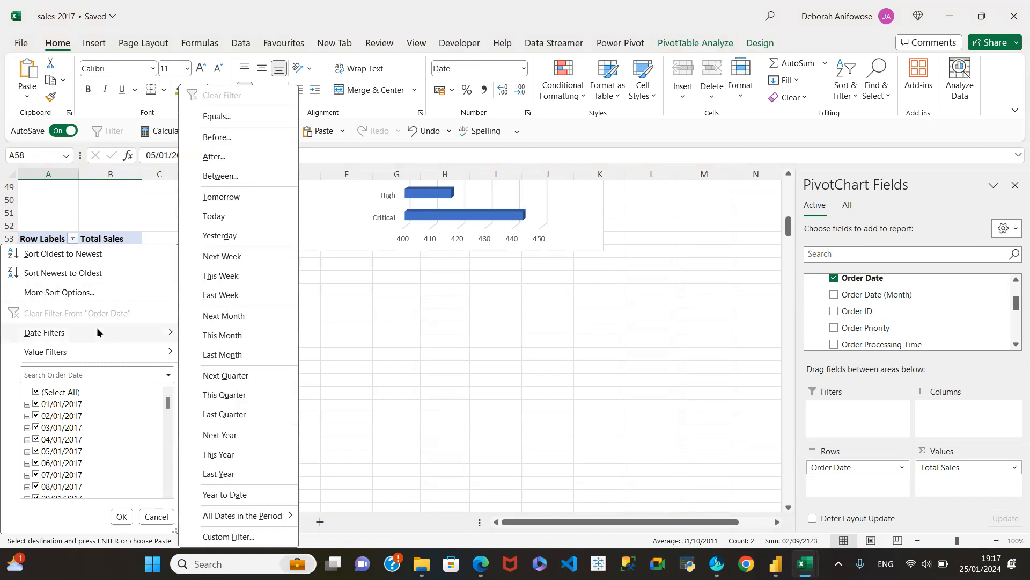
pyautogui.moveTo(100, 350)
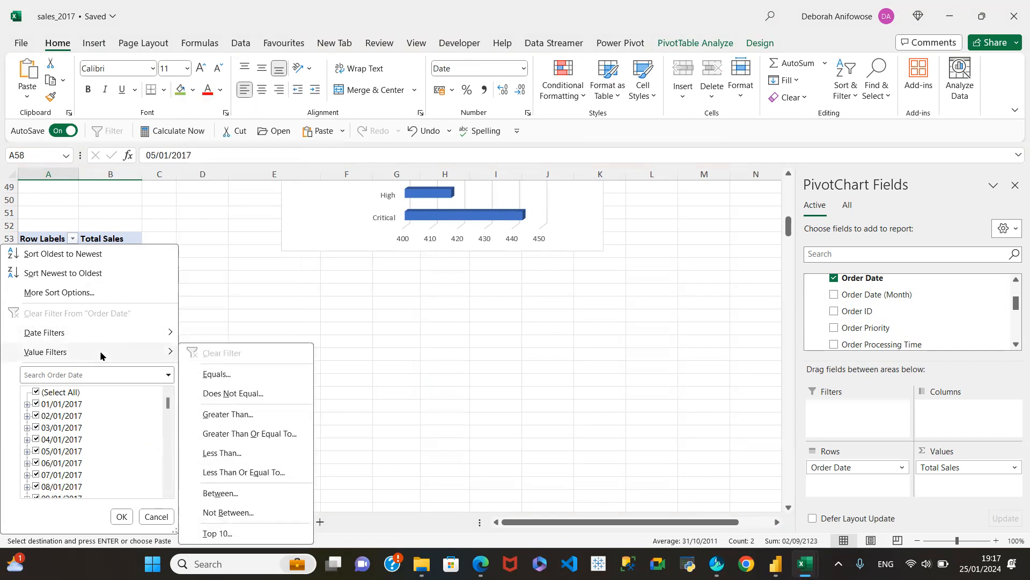
pyautogui.click(332, 345)
# Replace the individual order dates in the rows of the Total Sales pivot table at A53 with only Order Date (Month).
pyautogui.moveTo(857, 469); pyautogui.dragTo(924, 328)
pyautogui.scroll(1, 912, 301)
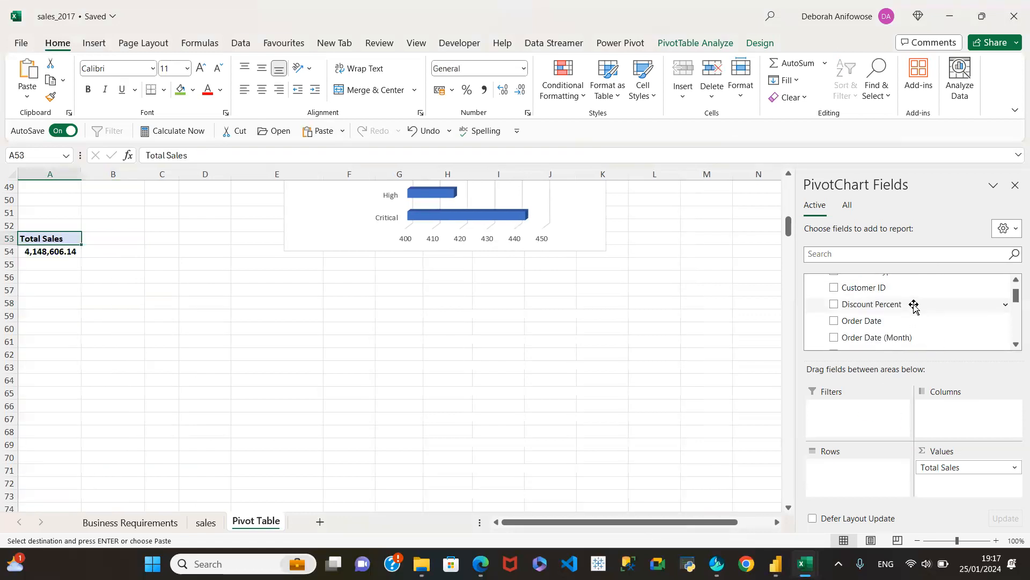
pyautogui.moveTo(861, 320); pyautogui.dragTo(871, 456)
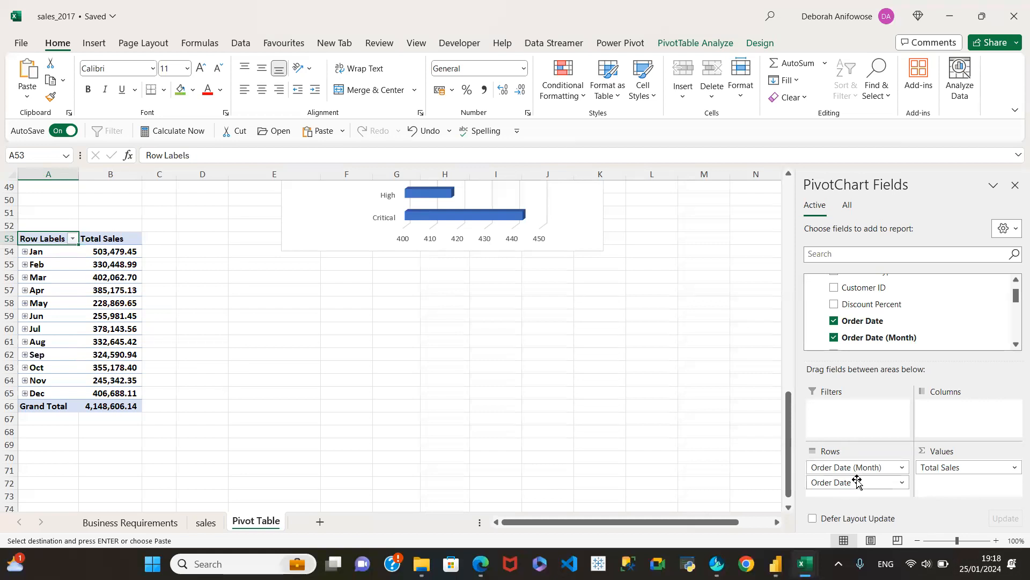
pyautogui.moveTo(855, 481); pyautogui.dragTo(933, 379)
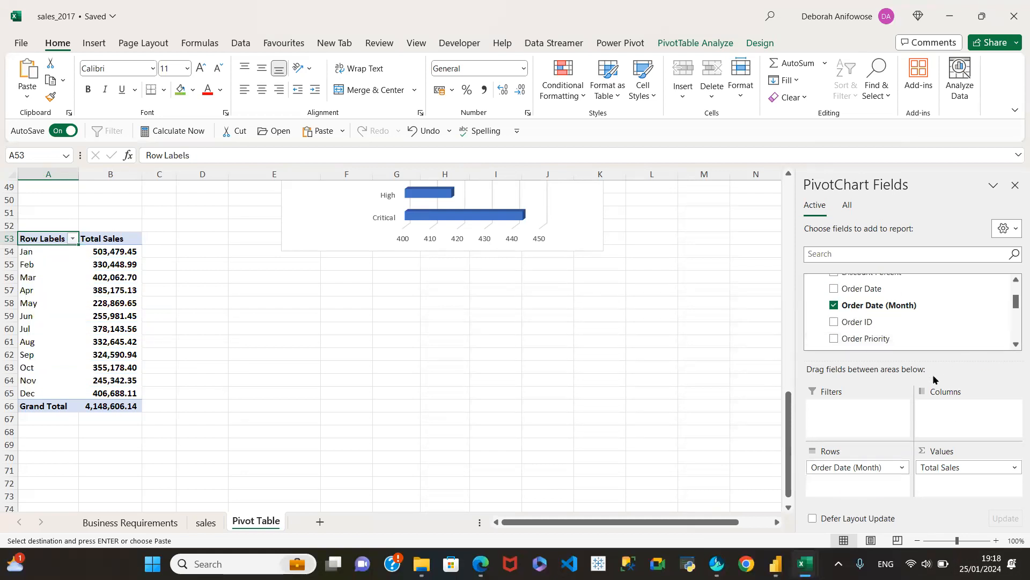
# Try a widened Line chart of Total Sales by order month and inspect its monthly points.
pyautogui.click(89, 263)
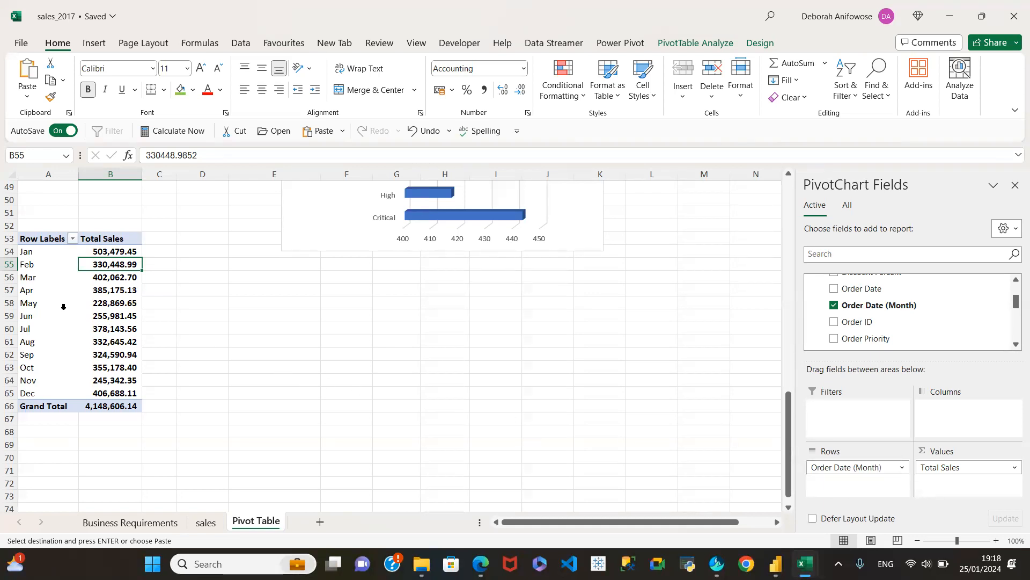
pyautogui.click(63, 307)
pyautogui.click(121, 302)
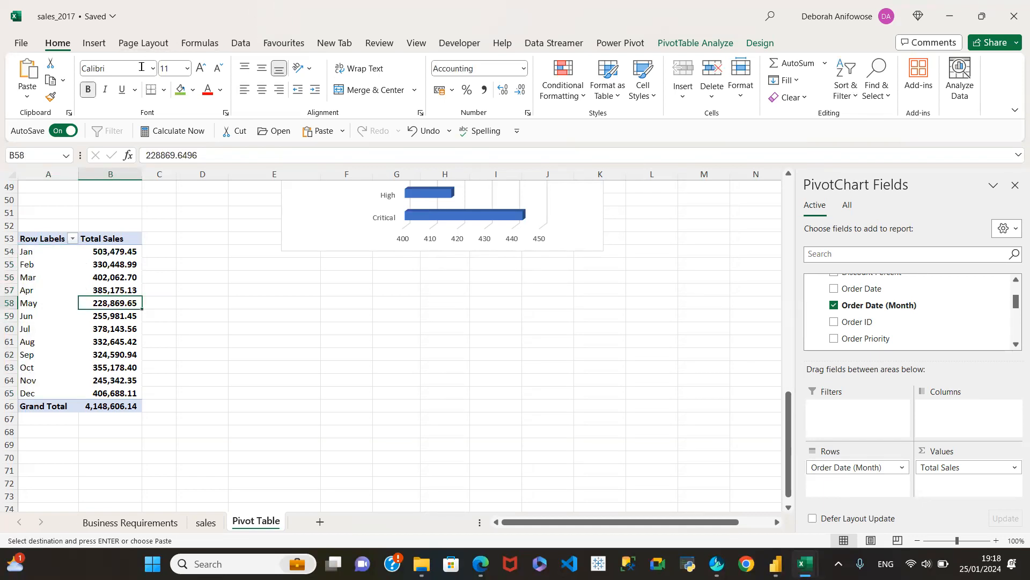
pyautogui.click(95, 42)
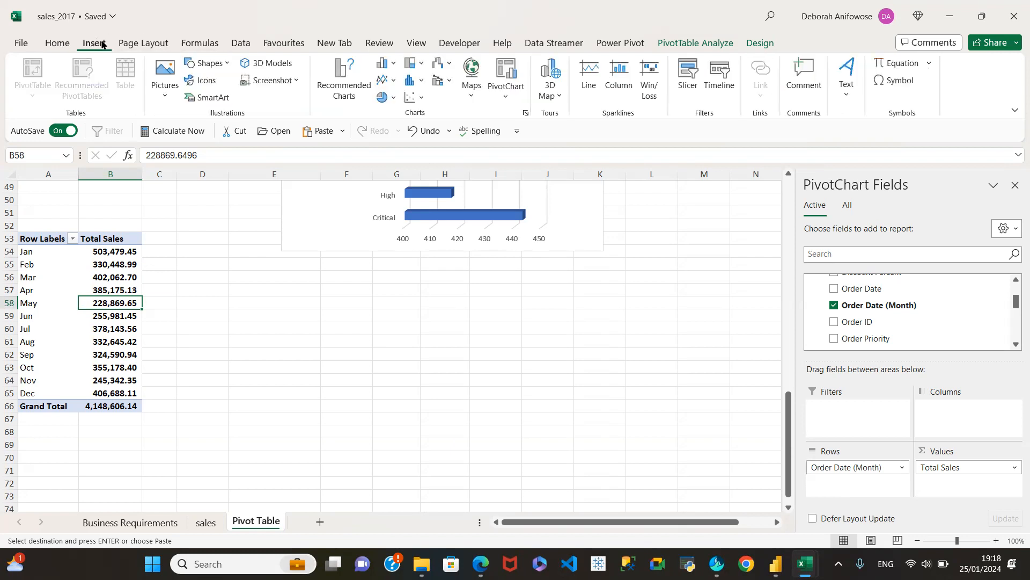
pyautogui.click(344, 80)
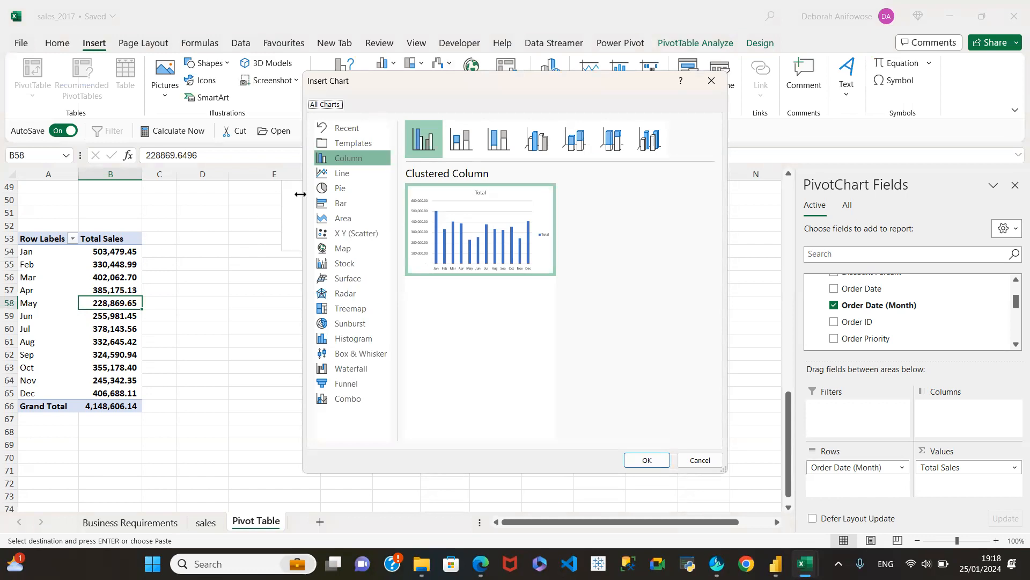
pyautogui.click(344, 174)
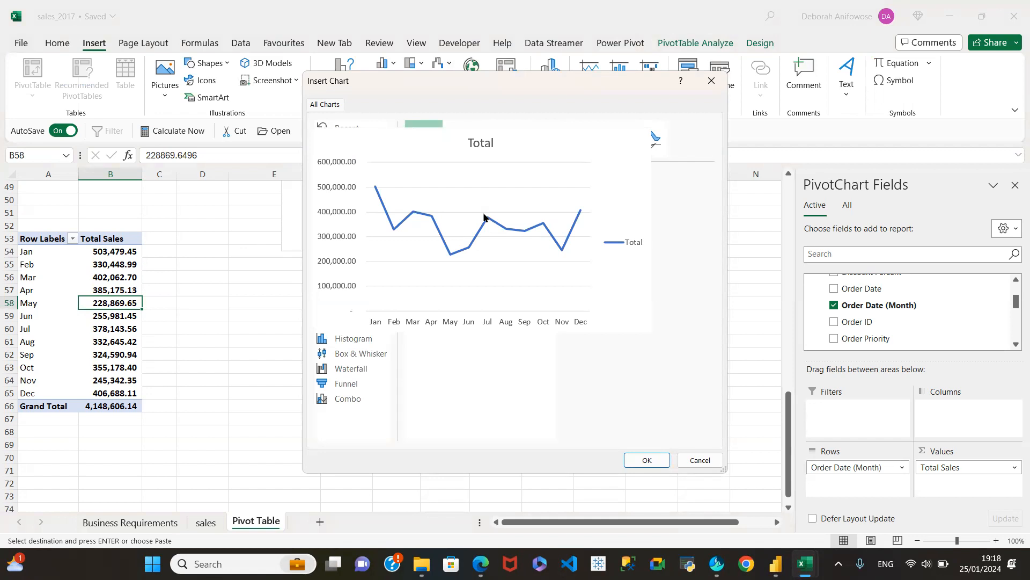
pyautogui.click(653, 460)
pyautogui.moveTo(562, 346); pyautogui.dragTo(743, 349)
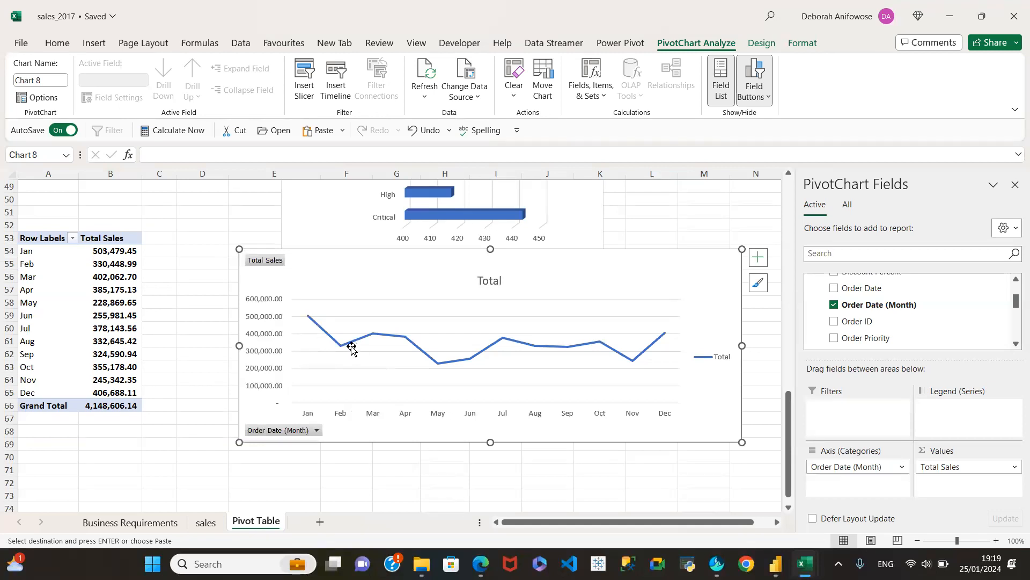
pyautogui.moveTo(344, 350)
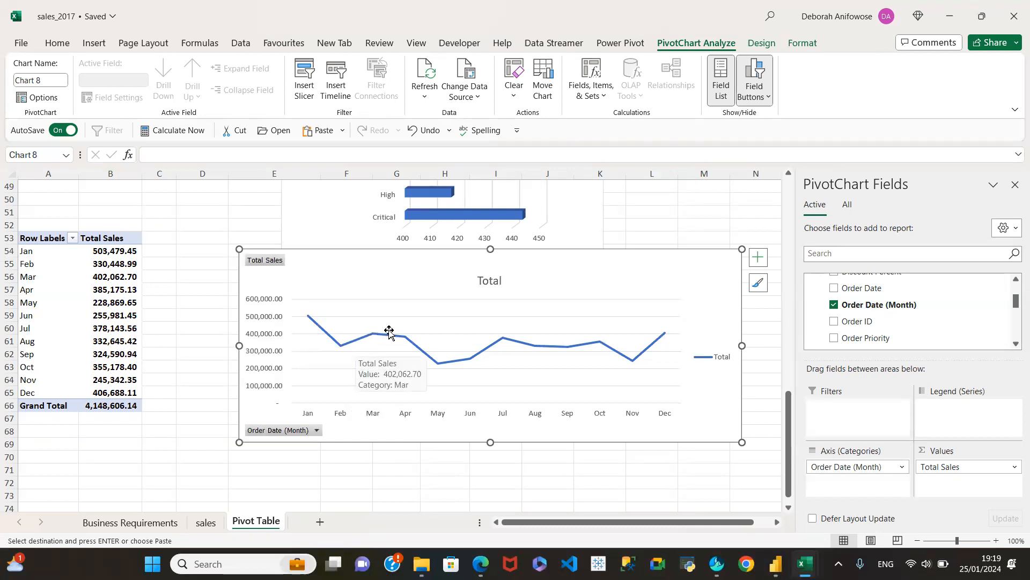
pyautogui.moveTo(405, 338)
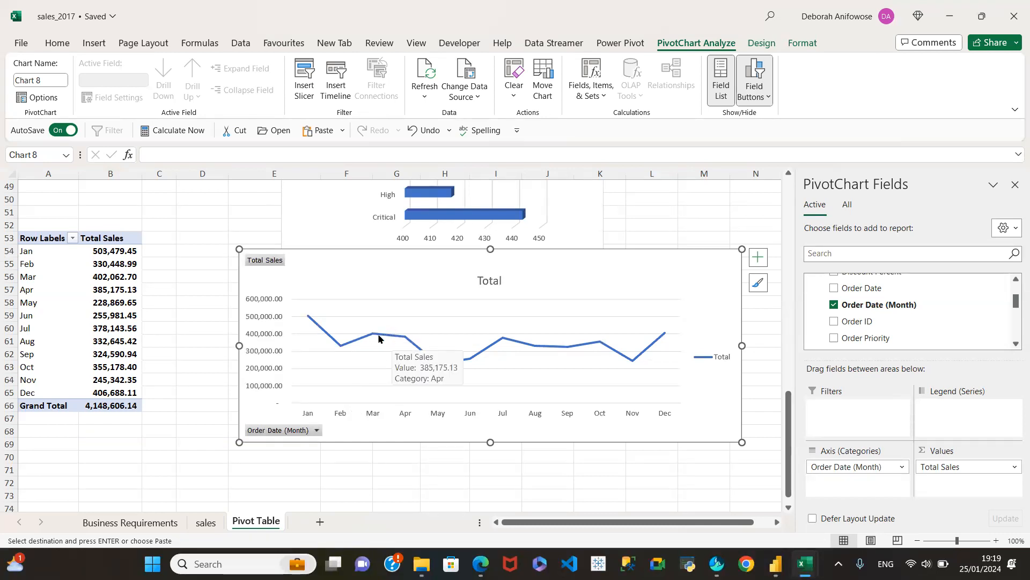
pyautogui.moveTo(434, 363)
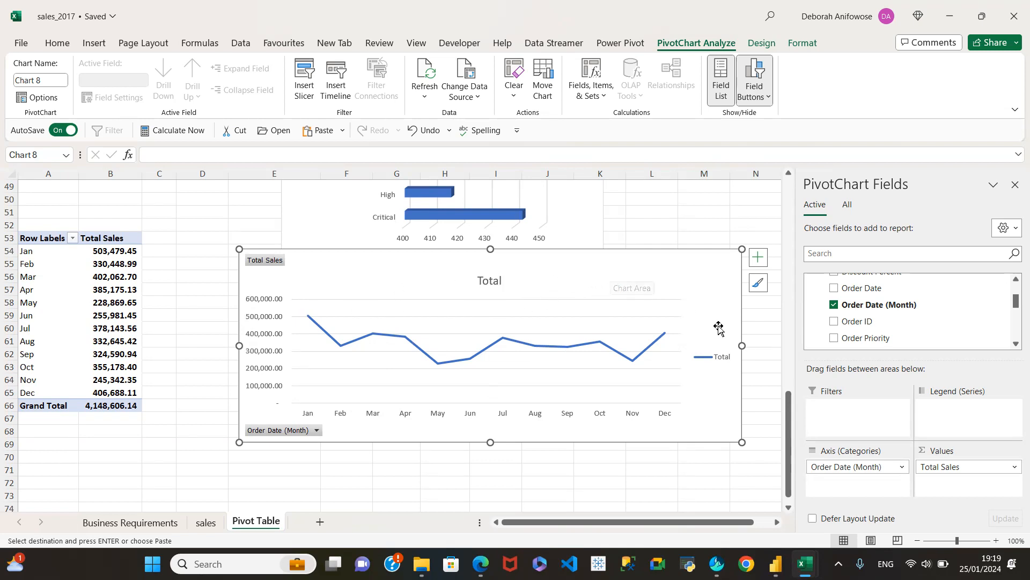
# Narrow the monthly Total Sales line chart and move it just below the order priority bar chart.
pyautogui.moveTo(742, 346); pyautogui.dragTo(512, 346)
pyautogui.moveTo(444, 293); pyautogui.dragTo(682, 304)
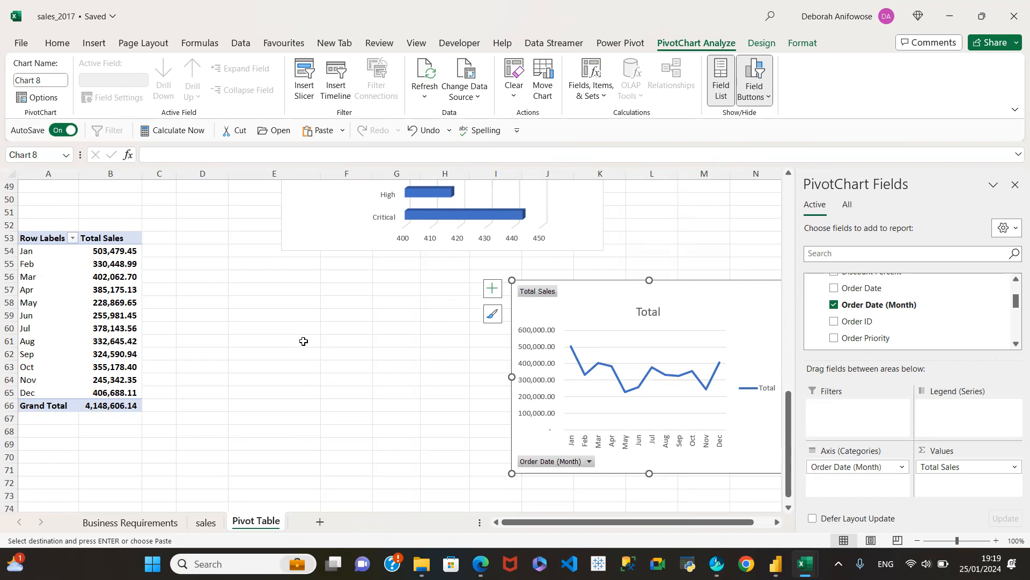
pyautogui.scroll(4, 303, 341)
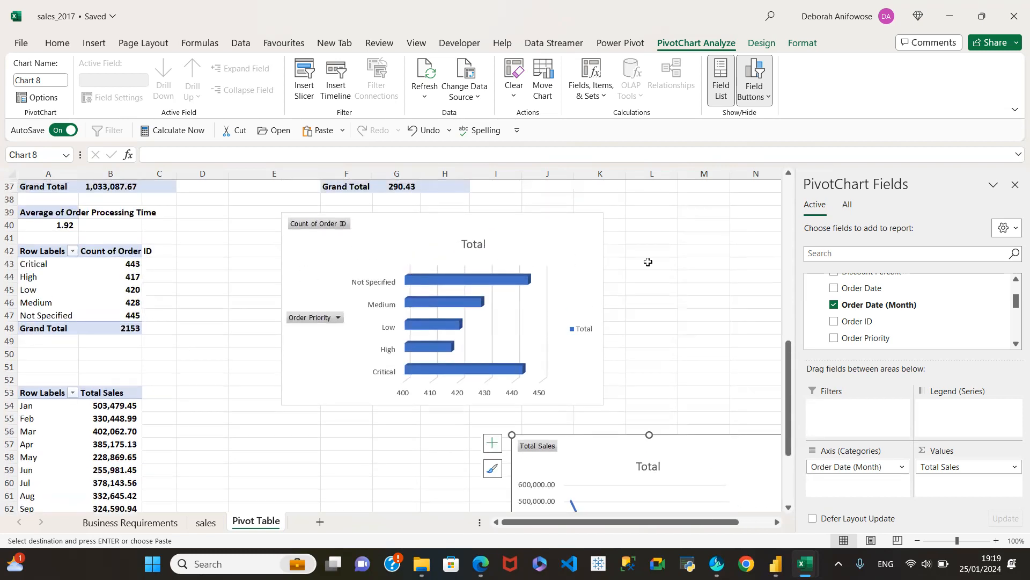
pyautogui.scroll(-2, 663, 356)
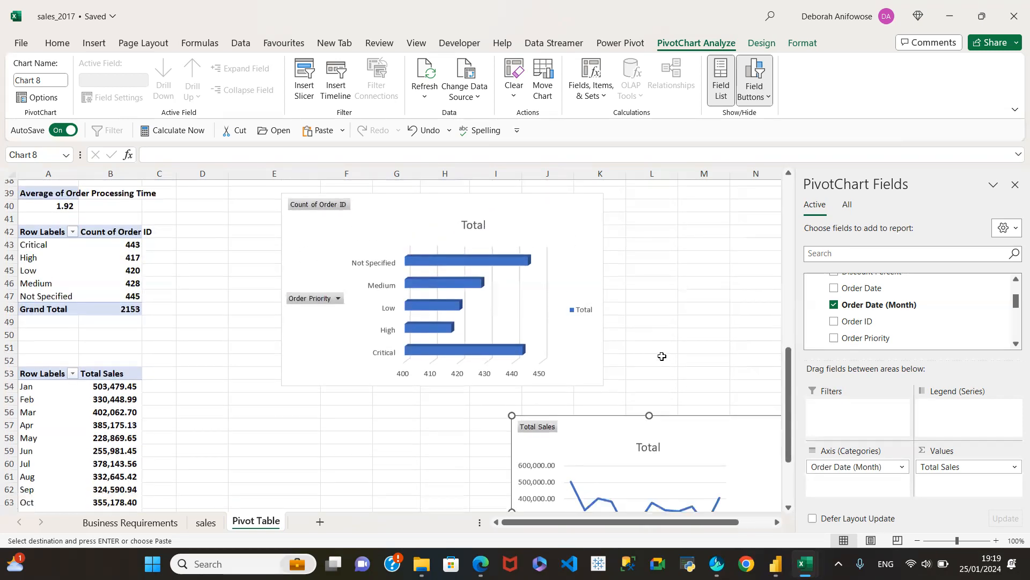
pyautogui.moveTo(690, 374); pyautogui.dragTo(588, 359)
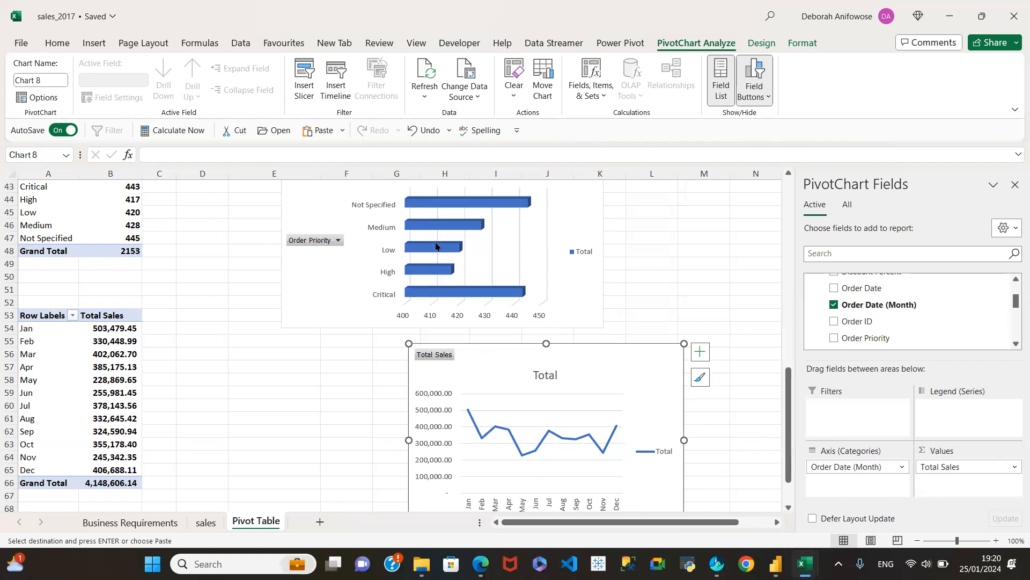
# Look over the other charts on the sheet and delete the monthly Total Sales line chart.
pyautogui.scroll(11, 617, 269)
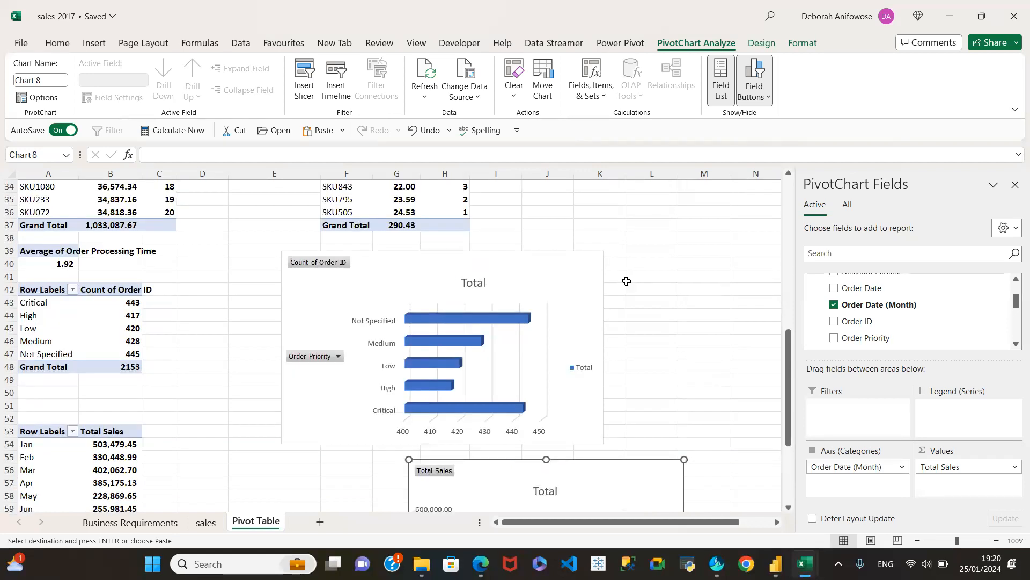
pyautogui.scroll(3, 638, 272)
pyautogui.scroll(-7, 568, 370)
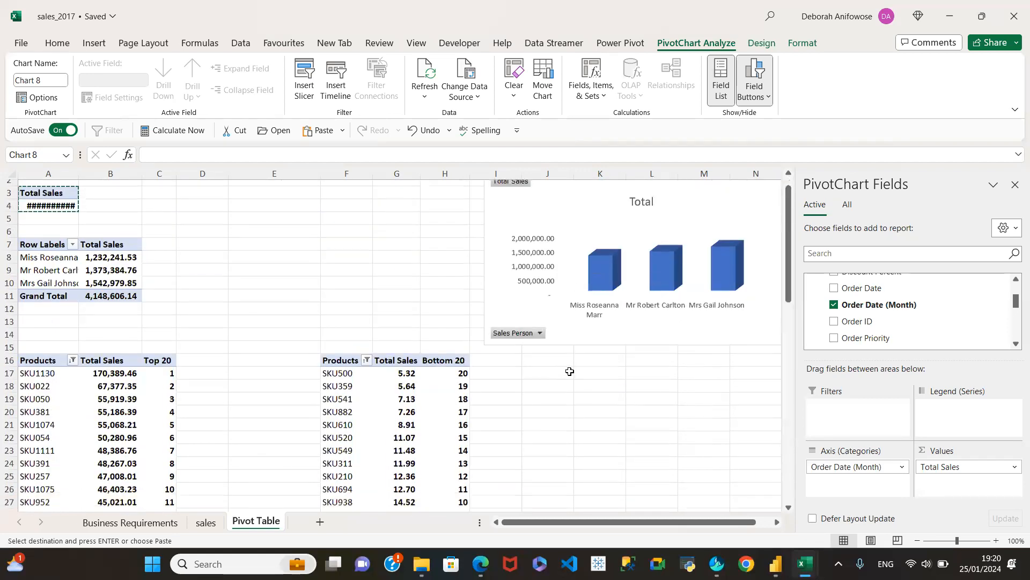
pyautogui.scroll(-9, 670, 381)
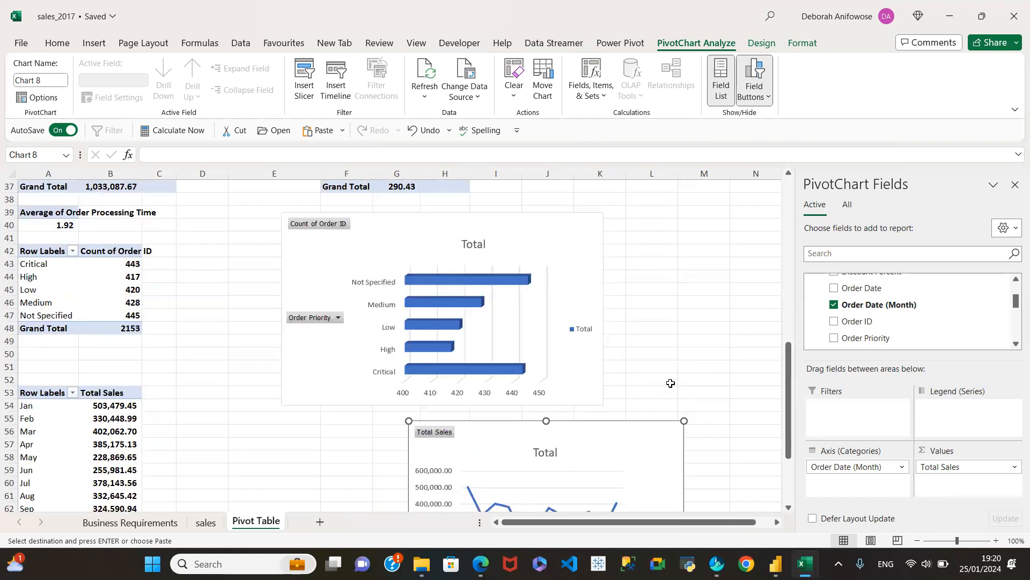
pyautogui.moveTo(582, 281); pyautogui.dragTo(647, 282)
pyautogui.press('Delete')
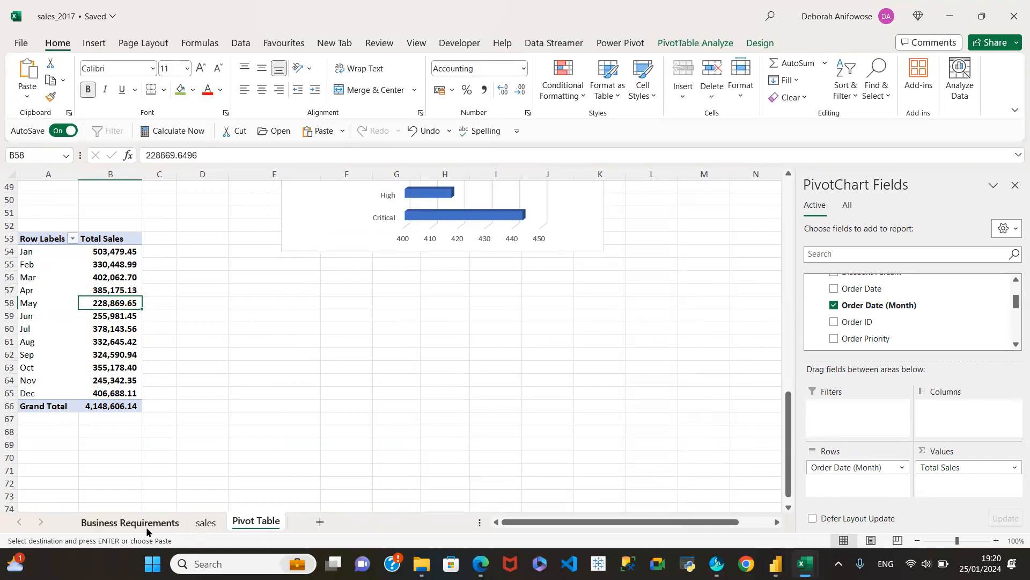
# Compare the Business Requirements list with the existing pivot tables and charts on the Pivot Table sheet.
pyautogui.click(130, 522)
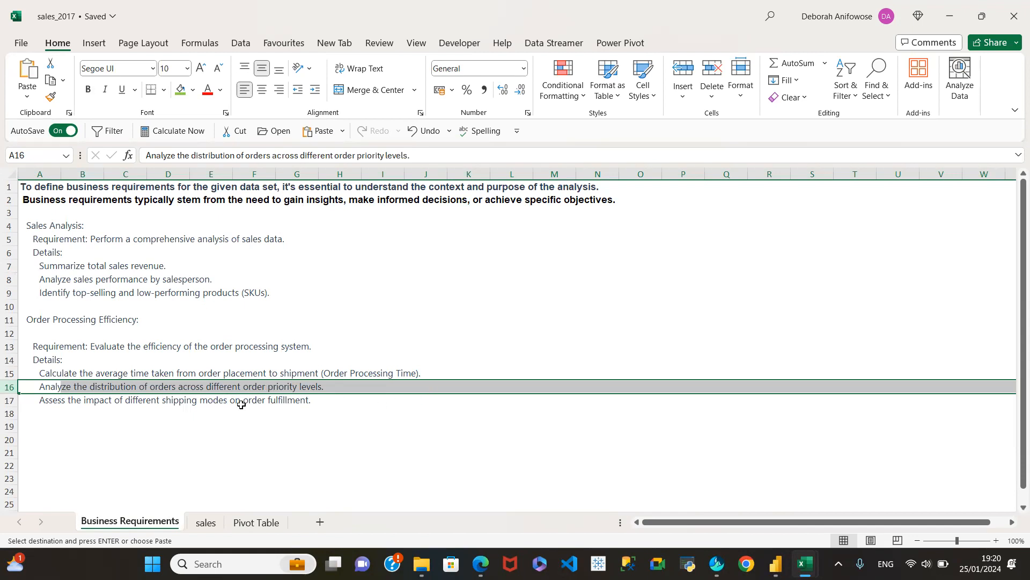
pyautogui.click(256, 522)
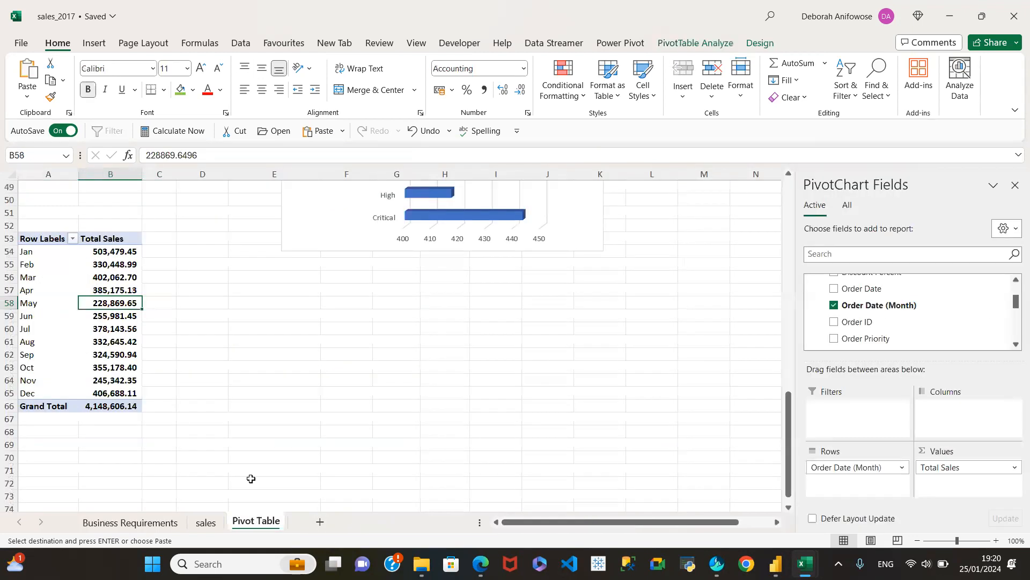
pyautogui.scroll(3, 321, 332)
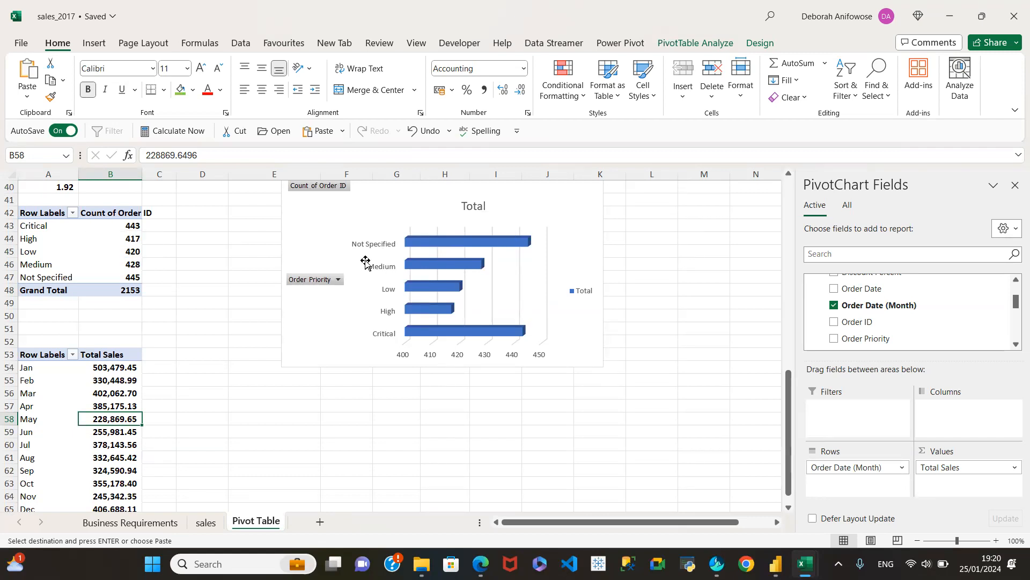
pyautogui.scroll(7, 614, 265)
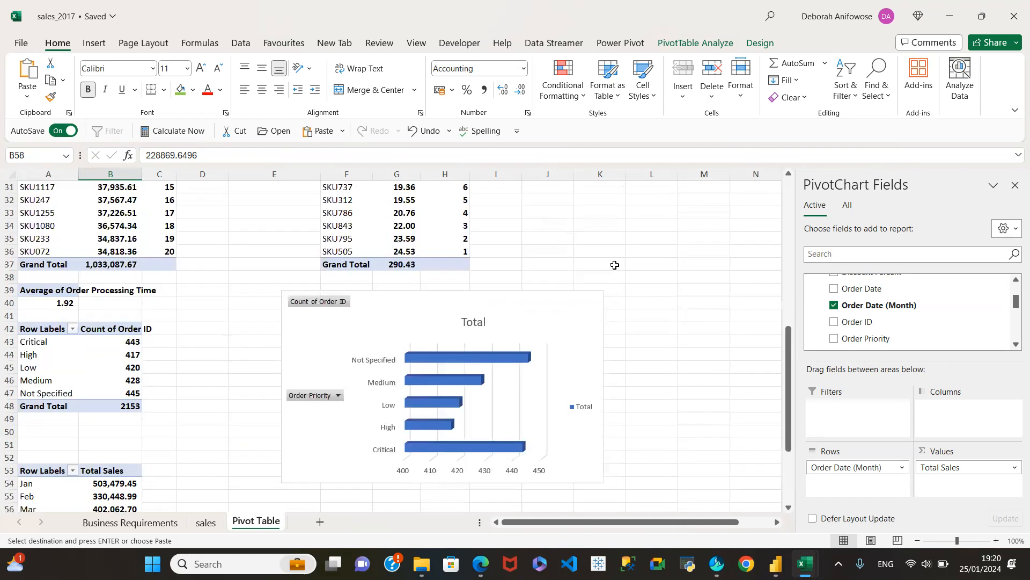
pyautogui.scroll(6, 620, 271)
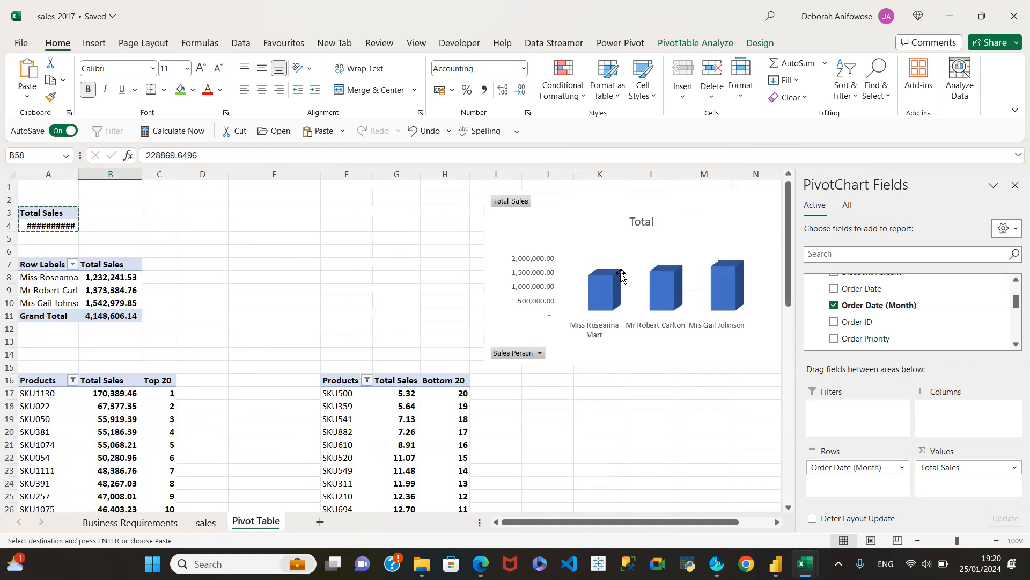
pyautogui.click(656, 221)
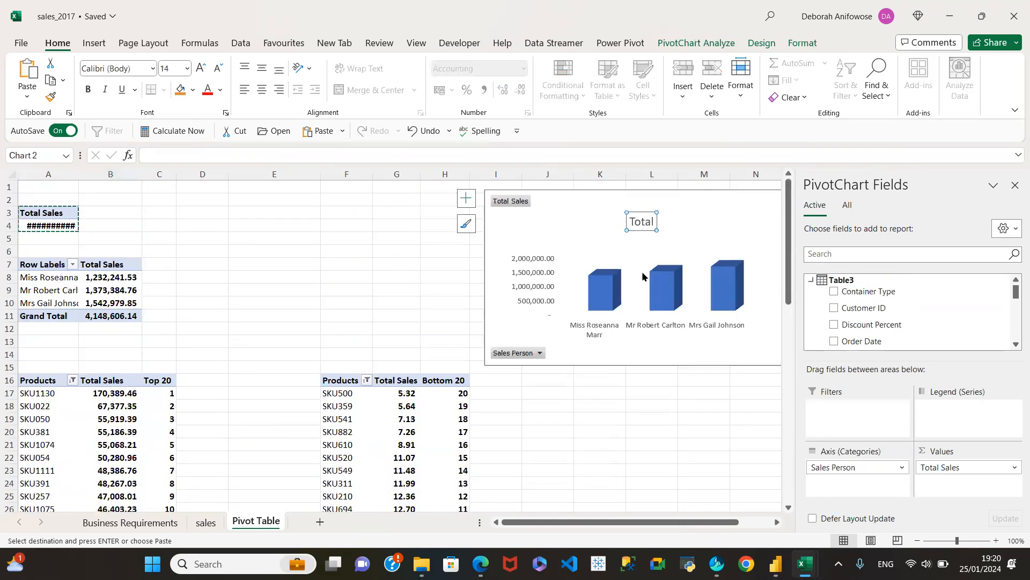
pyautogui.scroll(-2, 631, 363)
pyautogui.scroll(-11, 632, 363)
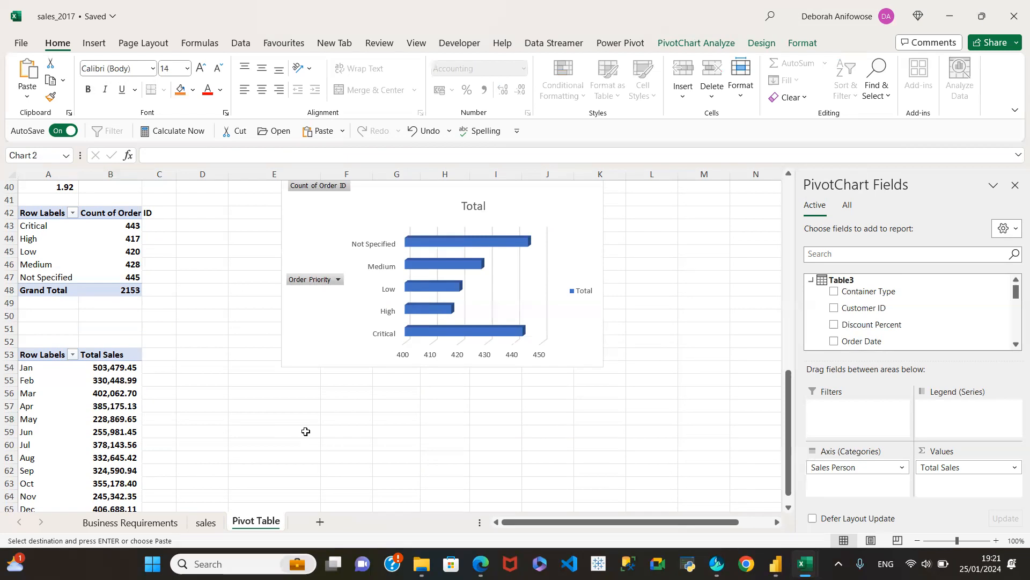
pyautogui.scroll(-4, 321, 467)
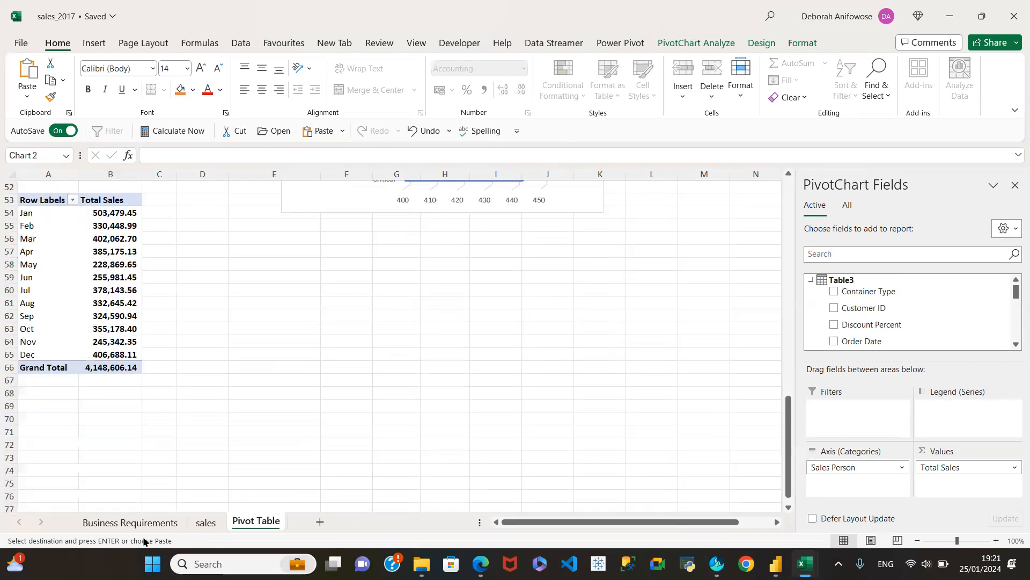
# Read the shipping modes requirement in row 17 of the Business Requirements sheet and return to the Pivot Table sheet.
pyautogui.click(129, 523)
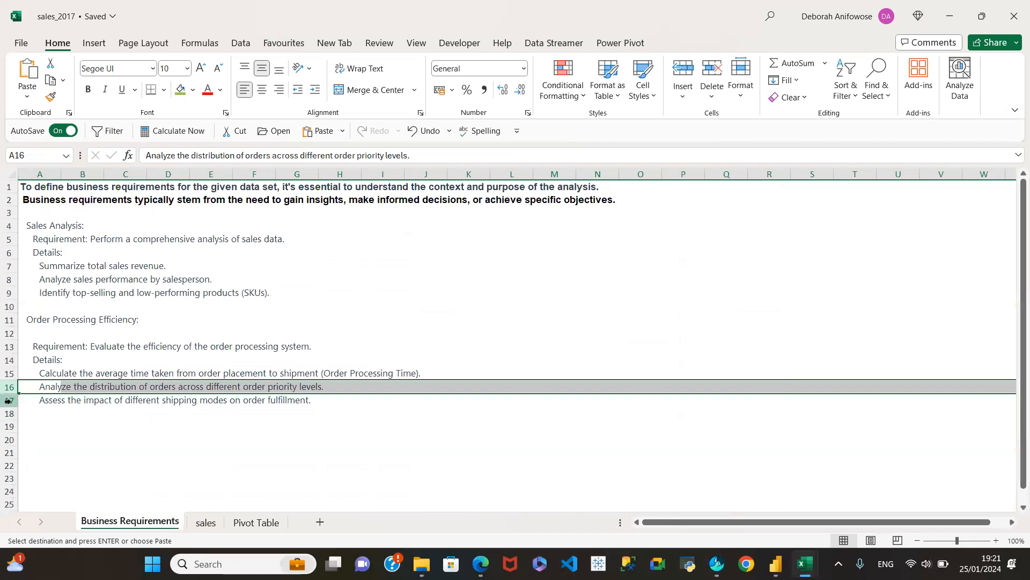
pyautogui.click(11, 401)
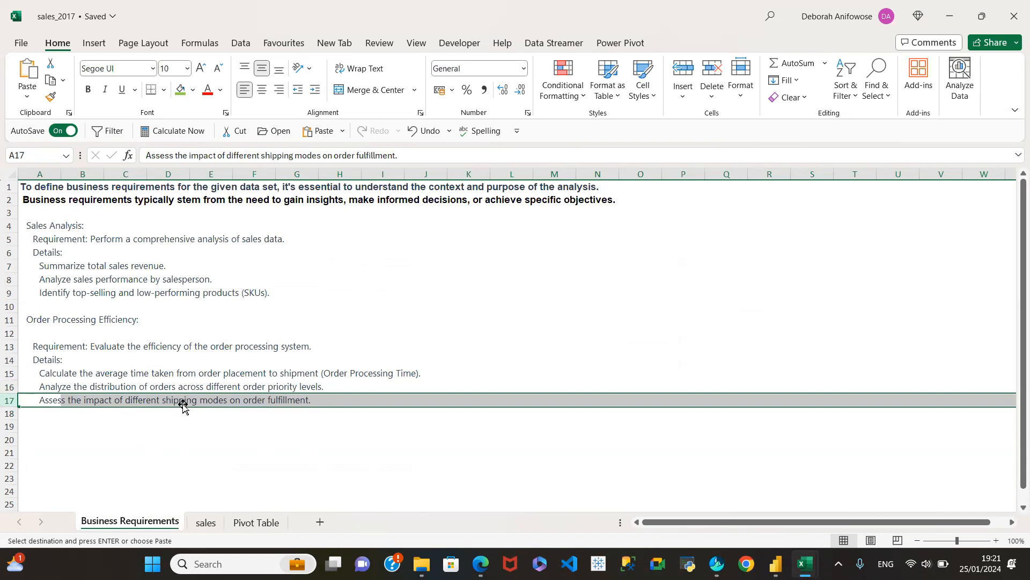
pyautogui.click(252, 521)
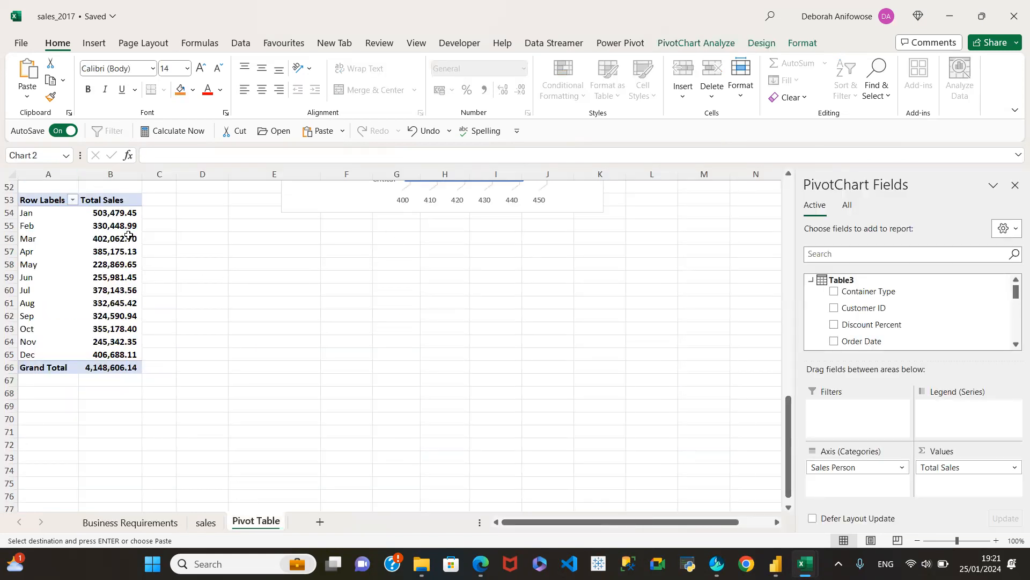
# Recheck the requirement on the impact of shipping modes on order fulfillment in the Business Requirements sheet and go back to the Pivot Table sheet.
pyautogui.click(121, 519)
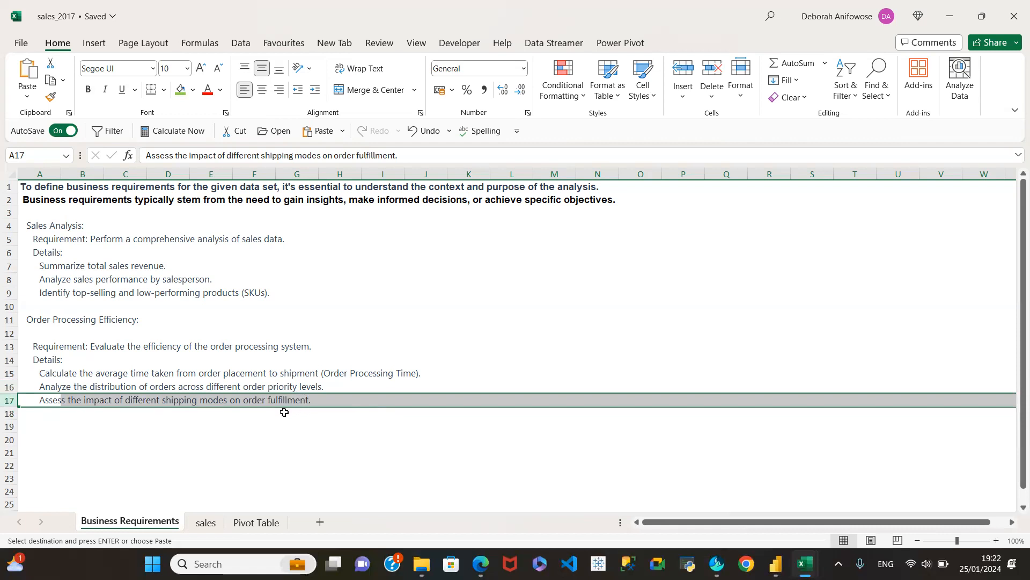
pyautogui.click(248, 399)
pyautogui.click(44, 398)
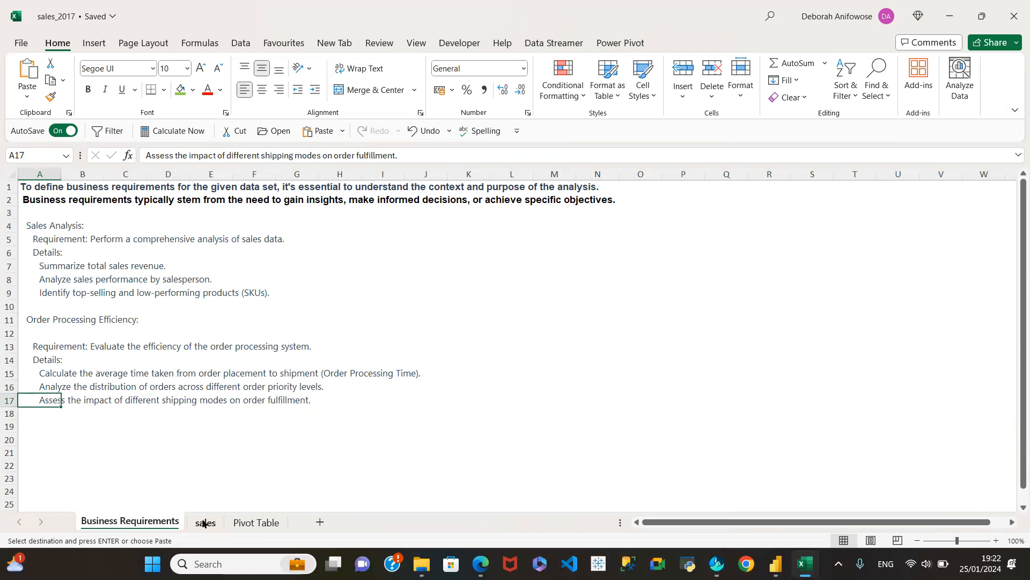
pyautogui.click(264, 522)
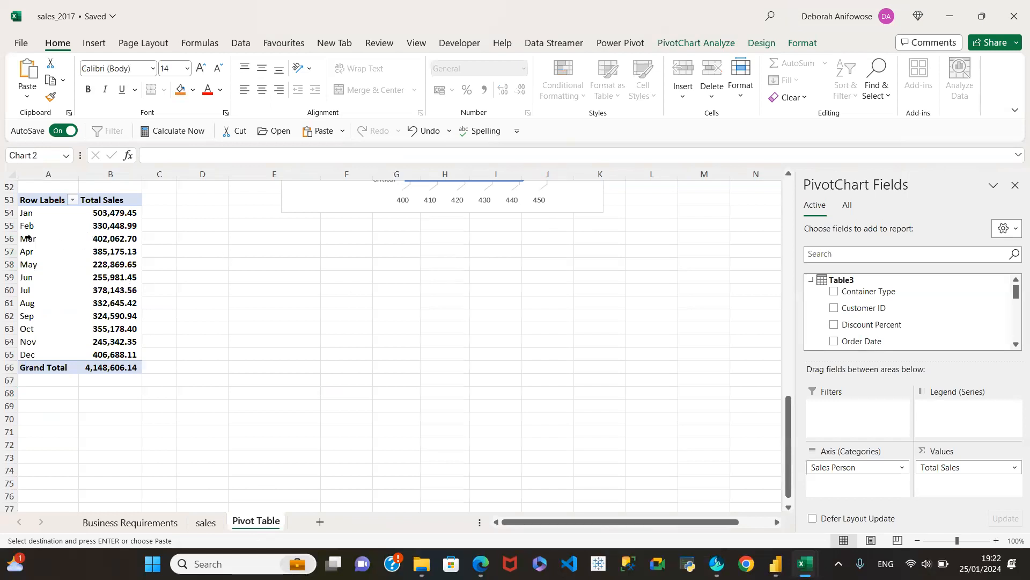
# Rebuild the monthly sales pivot table at A53 with Ship Mode as rows and the sum of Order Processing Time as values.
pyautogui.click(21, 225)
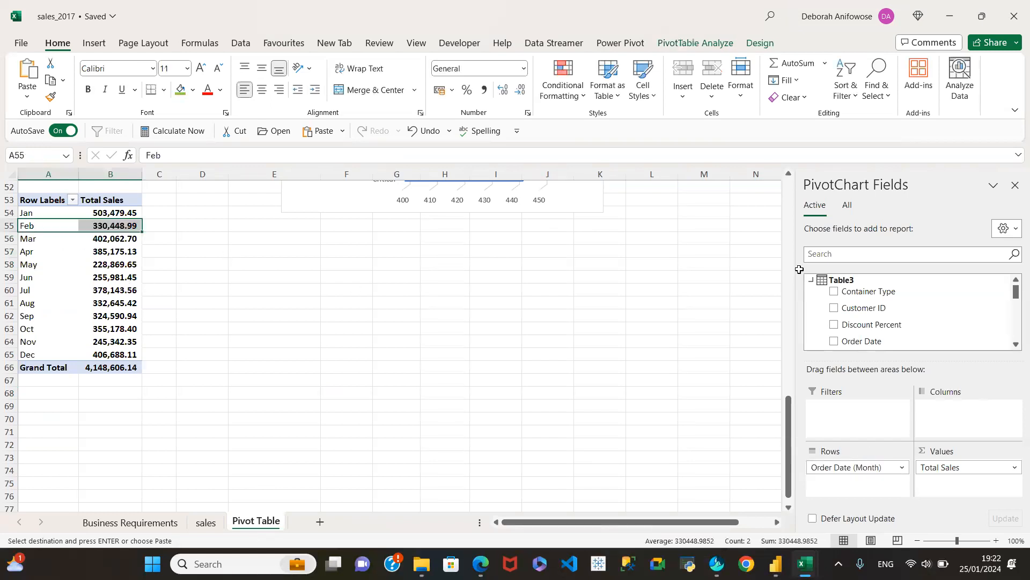
pyautogui.scroll(-4, 980, 316)
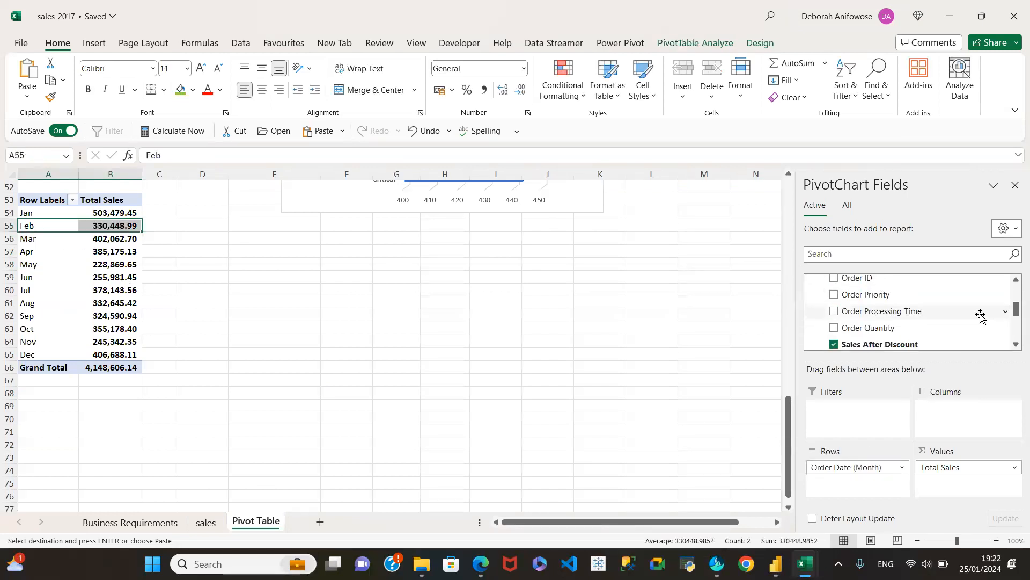
pyautogui.scroll(2, 981, 316)
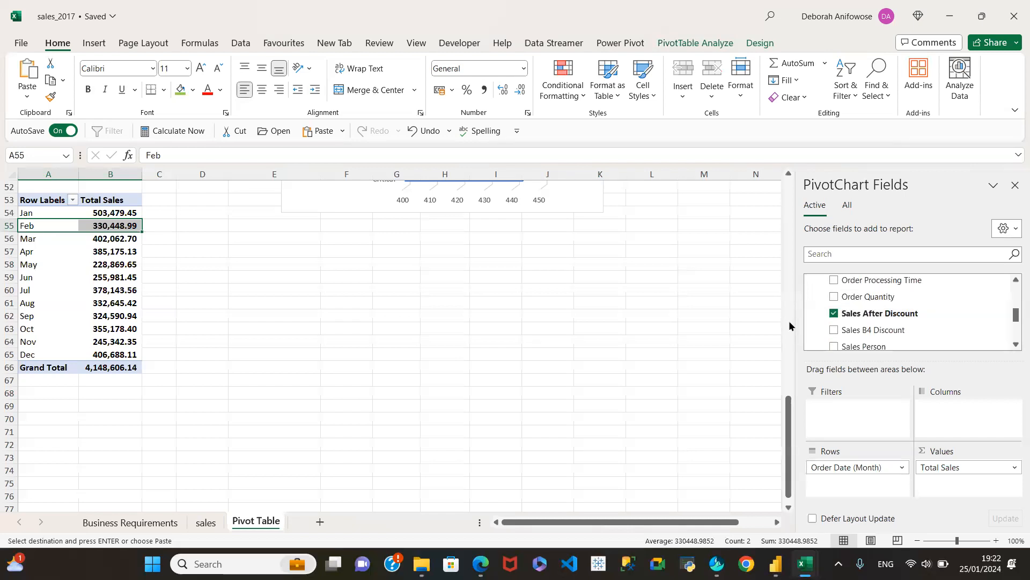
pyautogui.click(833, 313)
pyautogui.scroll(-3, 934, 310)
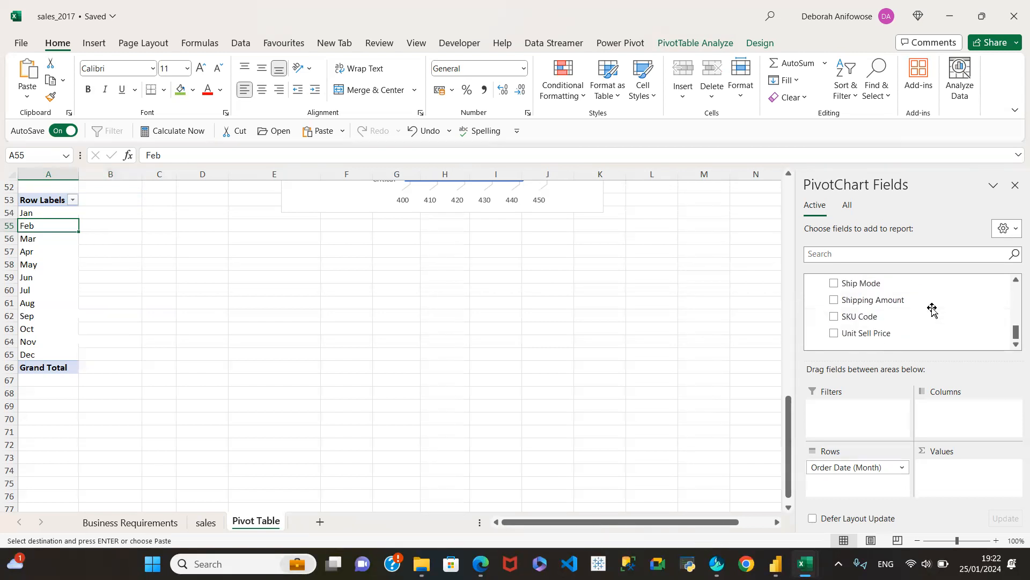
pyautogui.moveTo(855, 468); pyautogui.dragTo(912, 319)
pyautogui.click(834, 284)
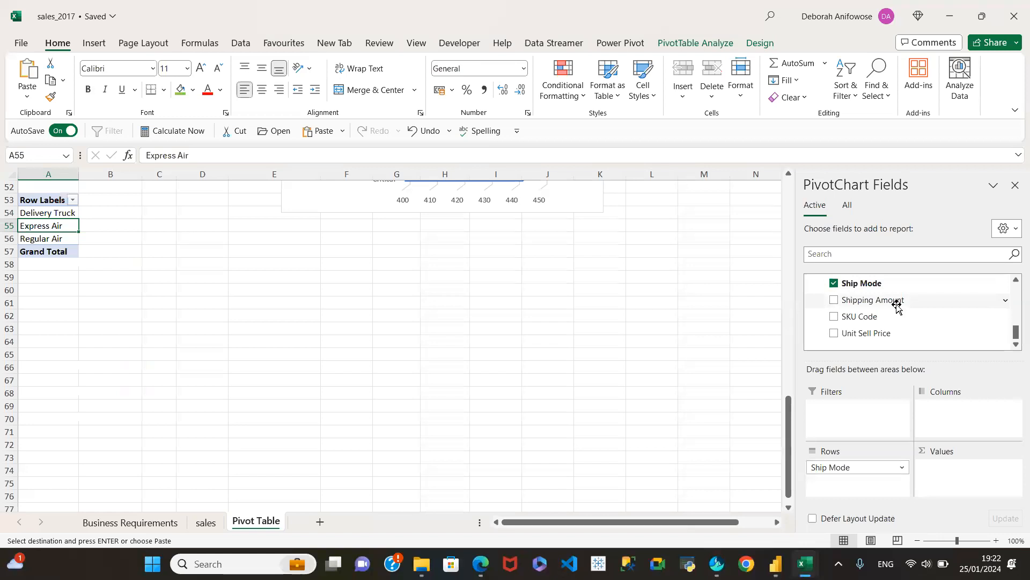
pyautogui.scroll(2, 921, 316)
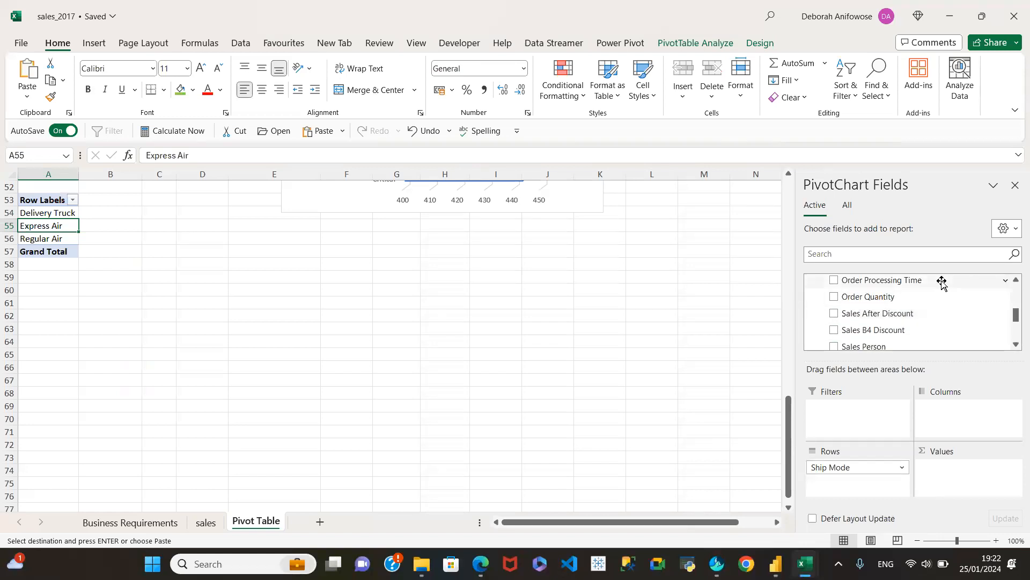
pyautogui.click(834, 280)
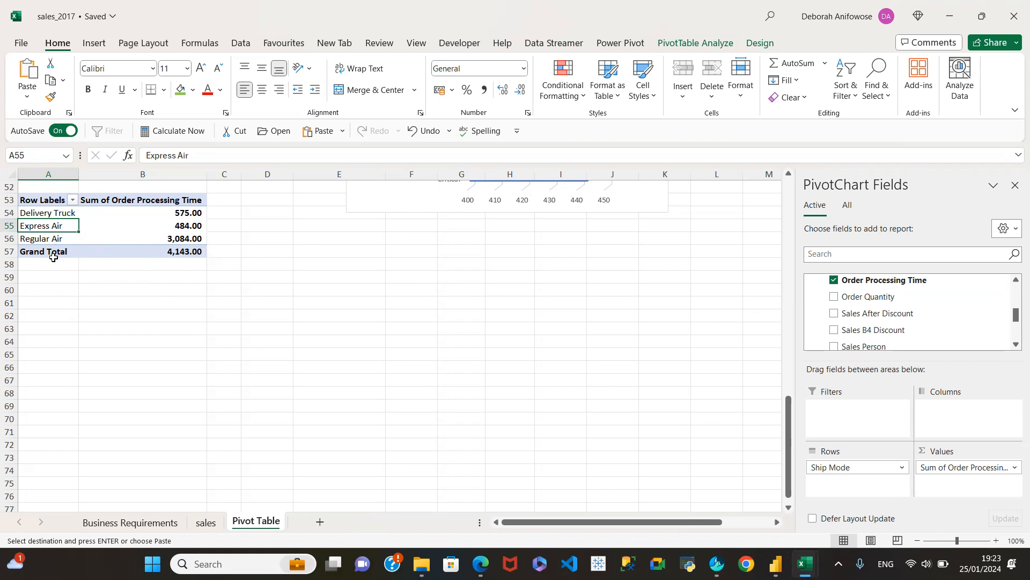
# Copy the whole Ship Mode pivot table at A53 and paste the duplicate at cell A60.
pyautogui.click(44, 214)
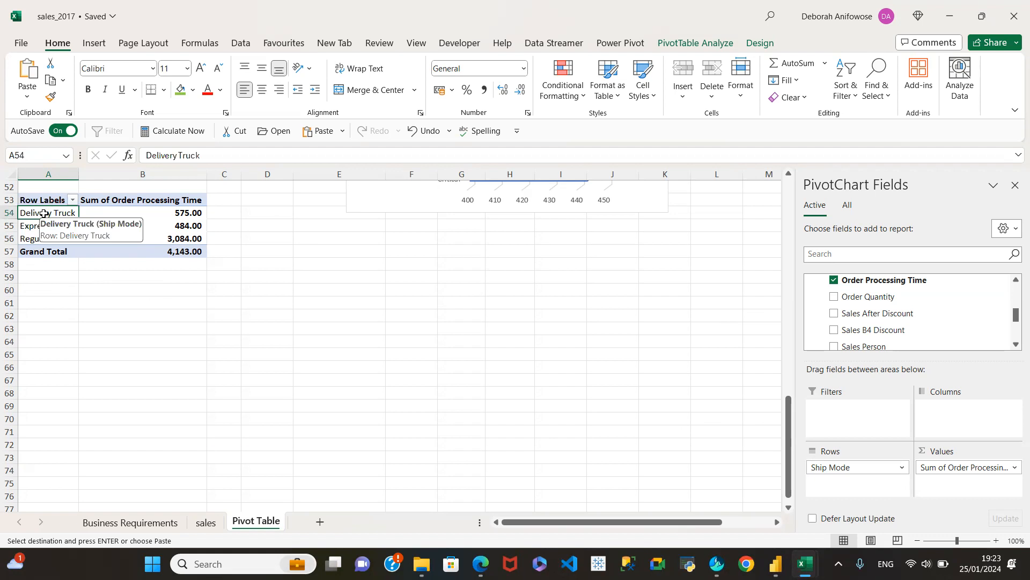
pyautogui.moveTo(43, 201); pyautogui.dragTo(139, 247)
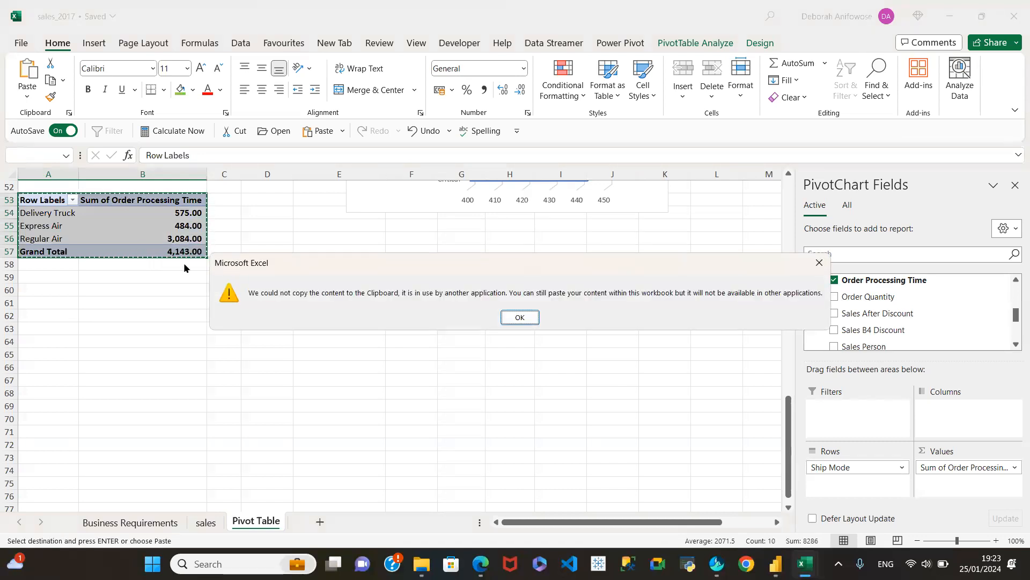
pyautogui.click(519, 317)
pyautogui.click(62, 289)
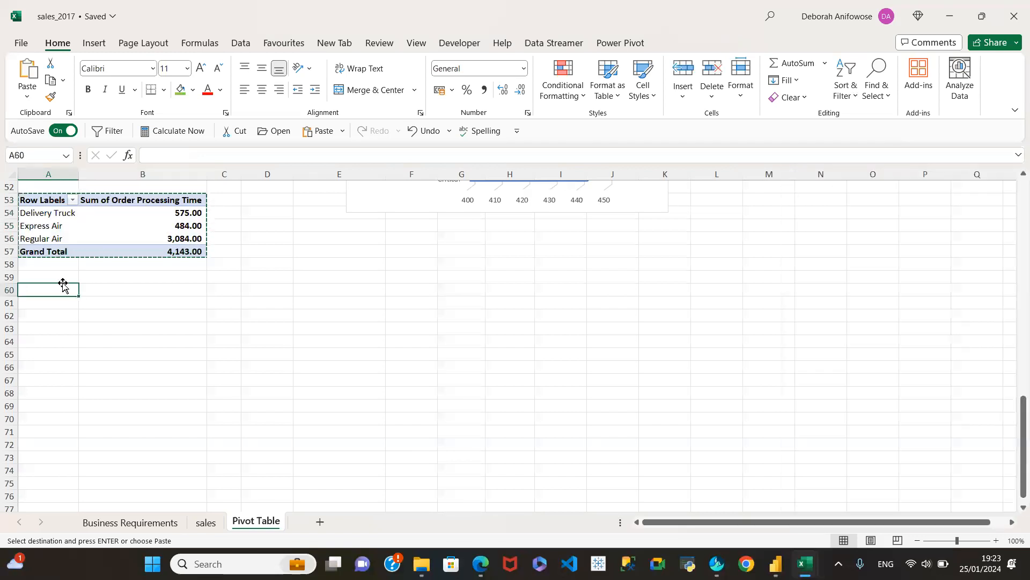
pyautogui.hotkey('ctrl', 'v')
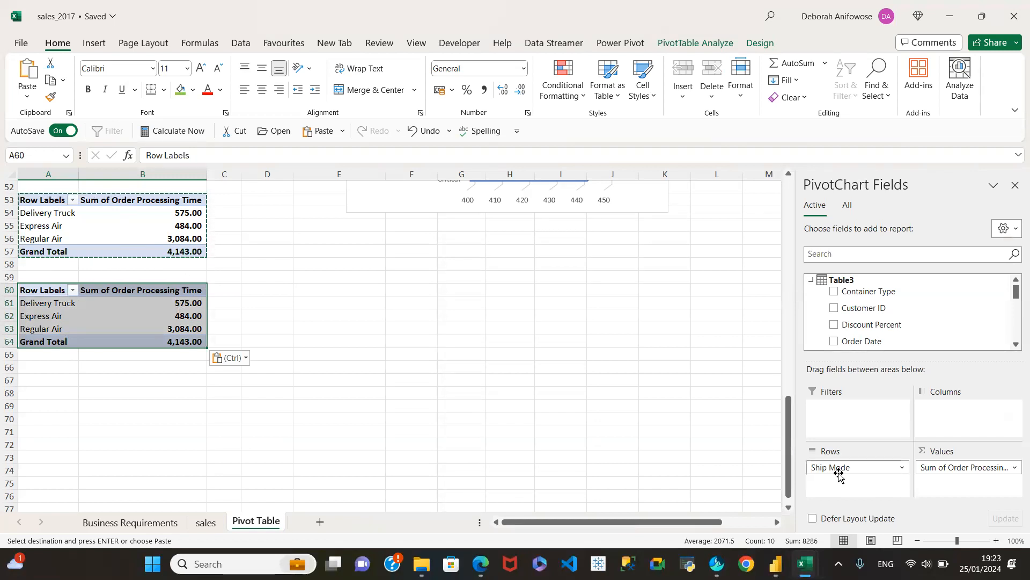
# Replace Order Processing Time with the sum of Sales After Discount in the pivot table at A60 and return to the Business Requirements sheet.
pyautogui.moveTo(968, 469); pyautogui.dragTo(998, 306)
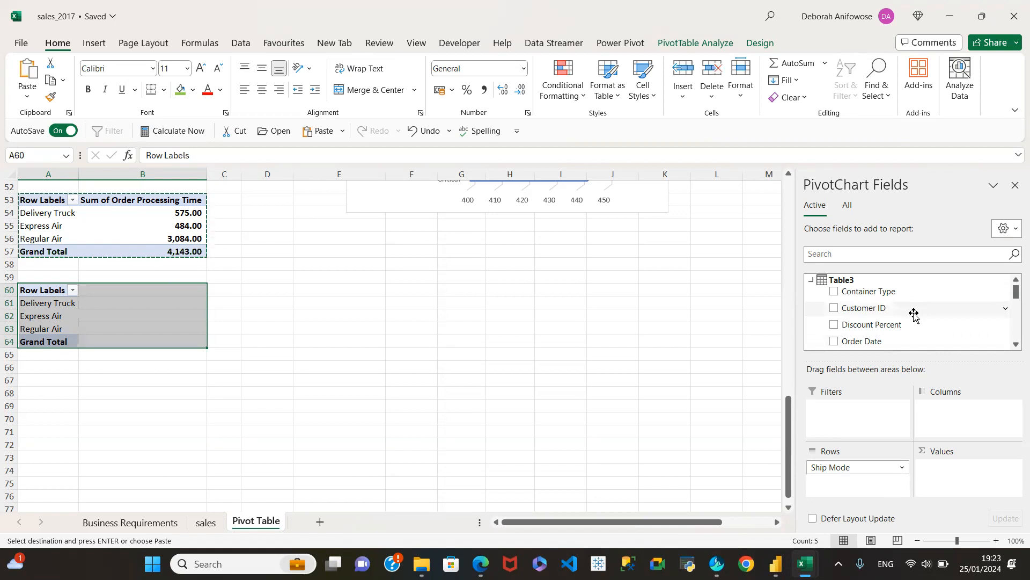
pyautogui.scroll(-2, 914, 314)
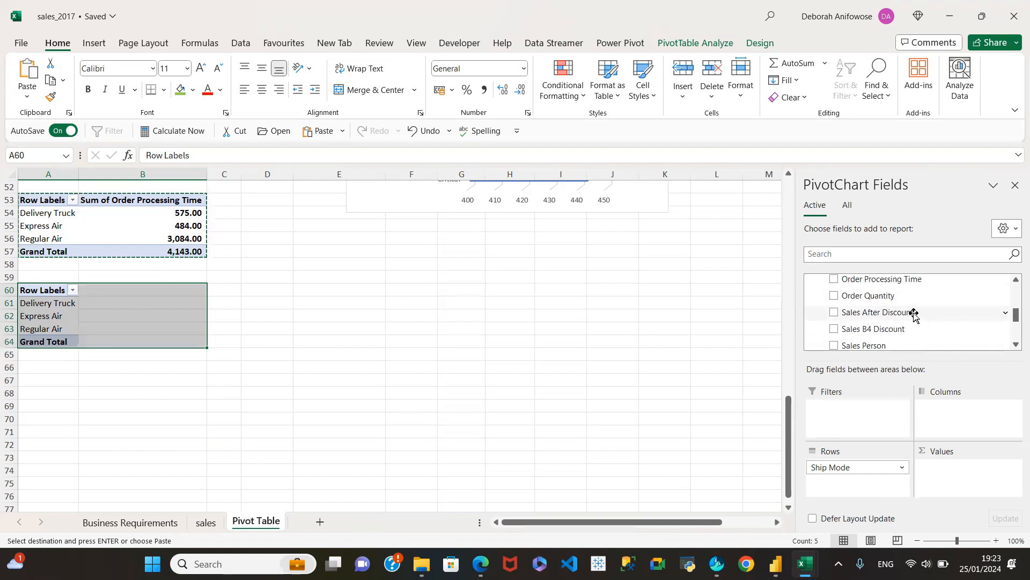
pyautogui.click(834, 312)
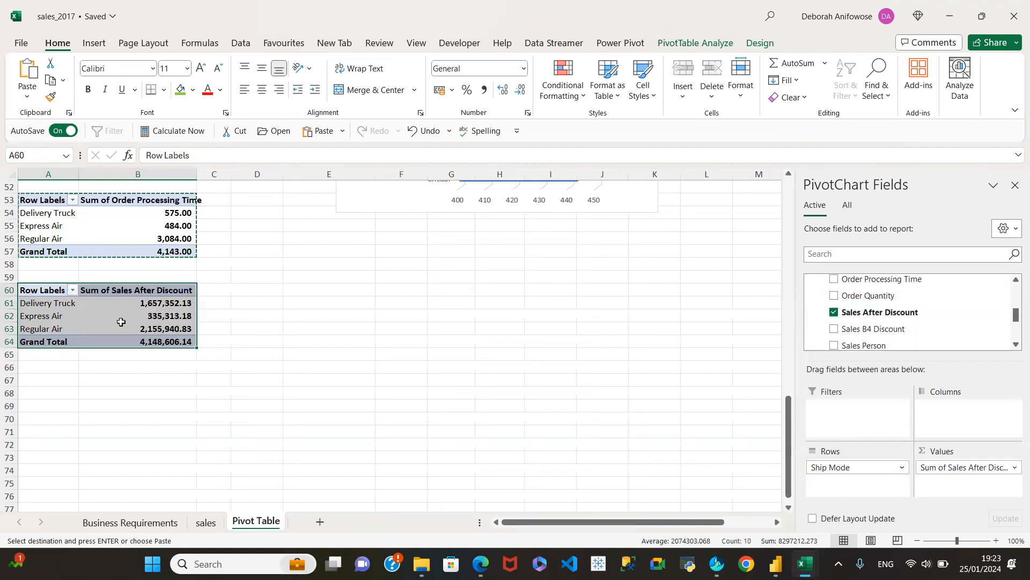
pyautogui.click(125, 523)
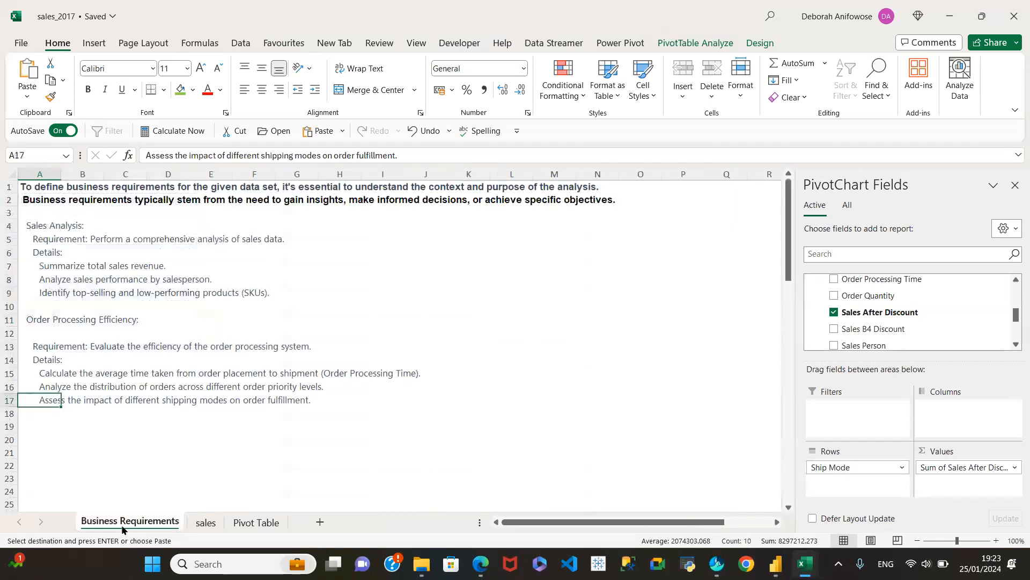
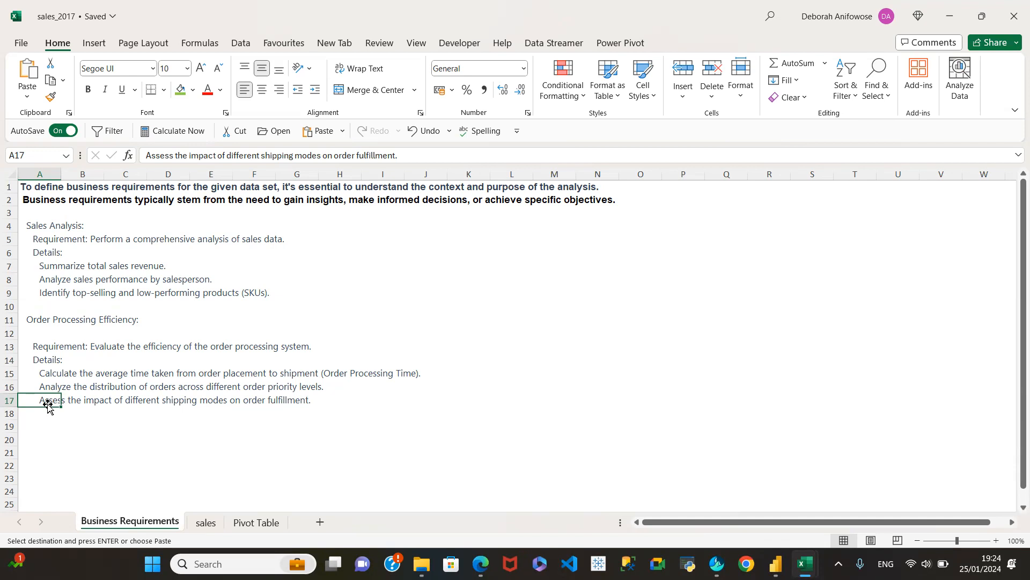
# Return to the Pivot Table sheet and compare the order processing time of each shipping mode in the pivot table at A53.
pyautogui.click(248, 524)
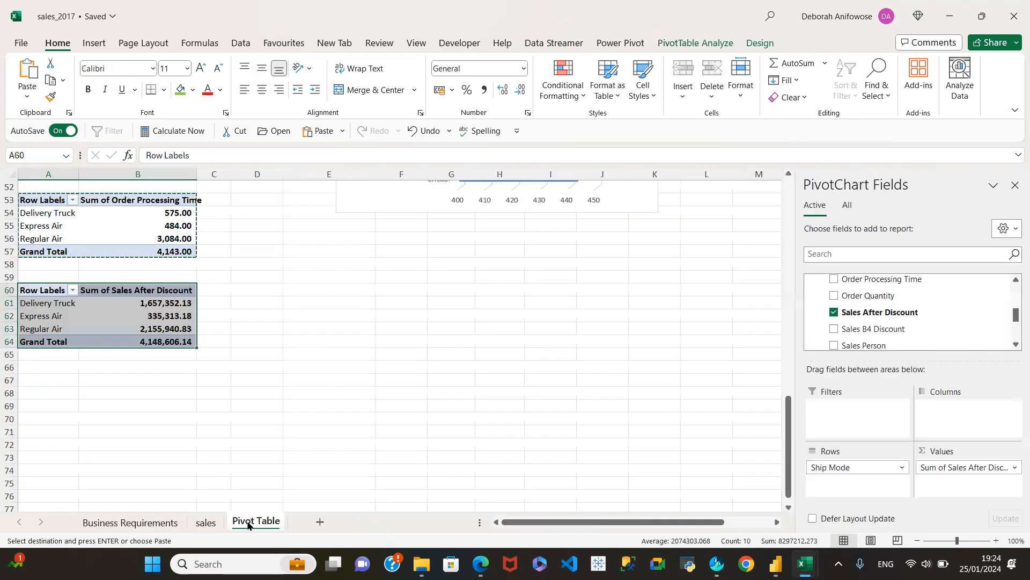
pyautogui.click(147, 313)
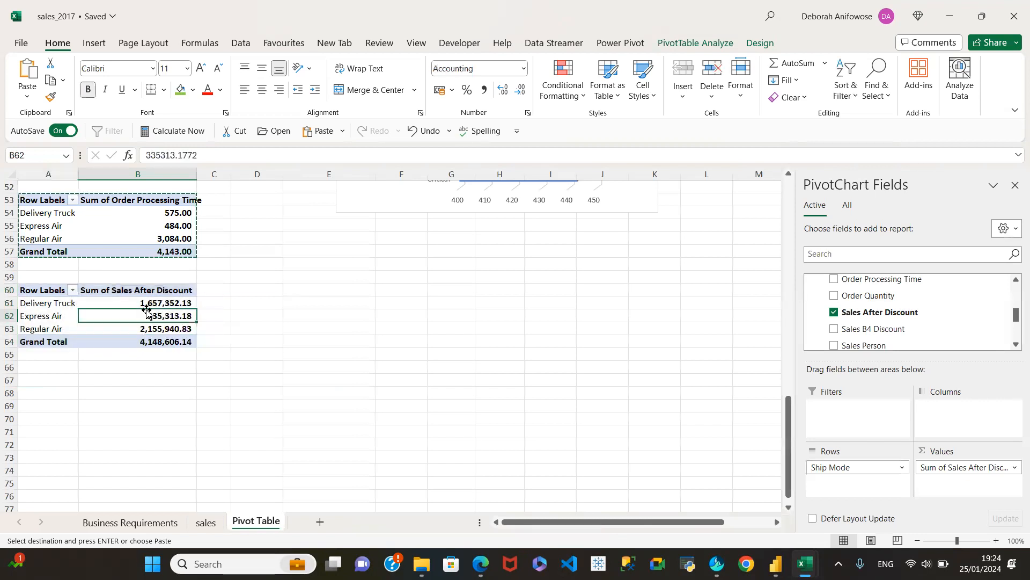
pyautogui.click(158, 223)
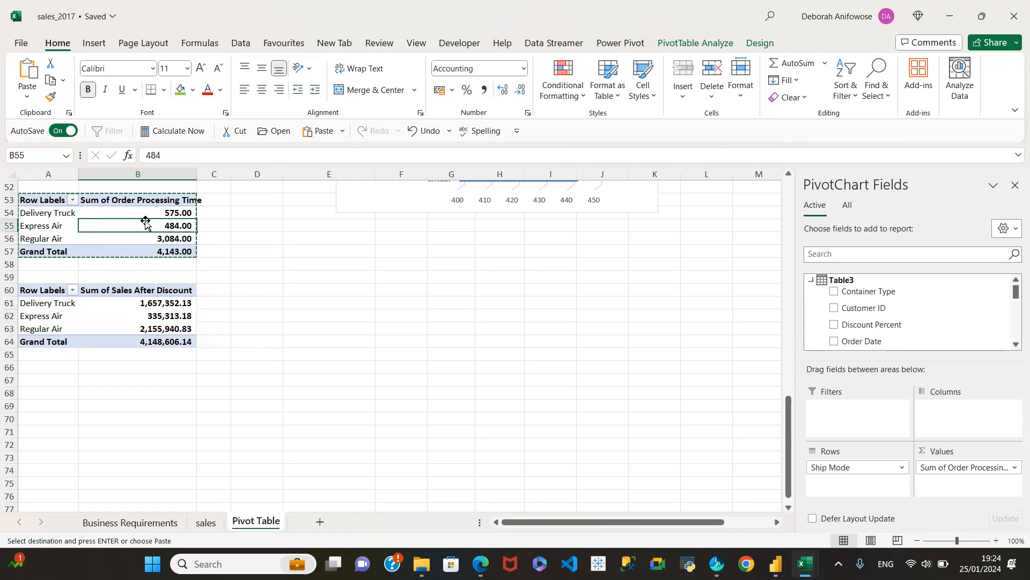
pyautogui.click(129, 211)
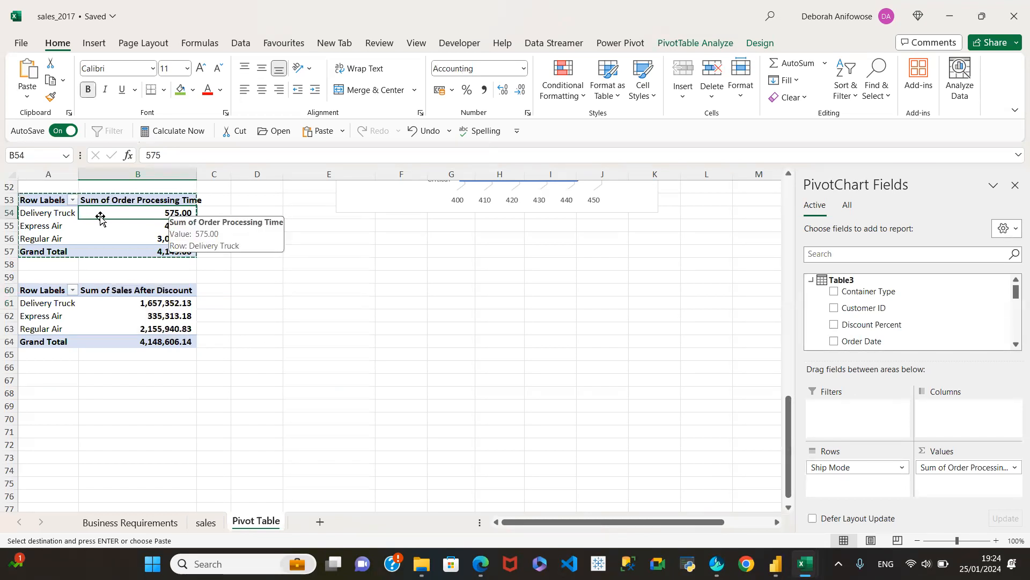
pyautogui.click(164, 237)
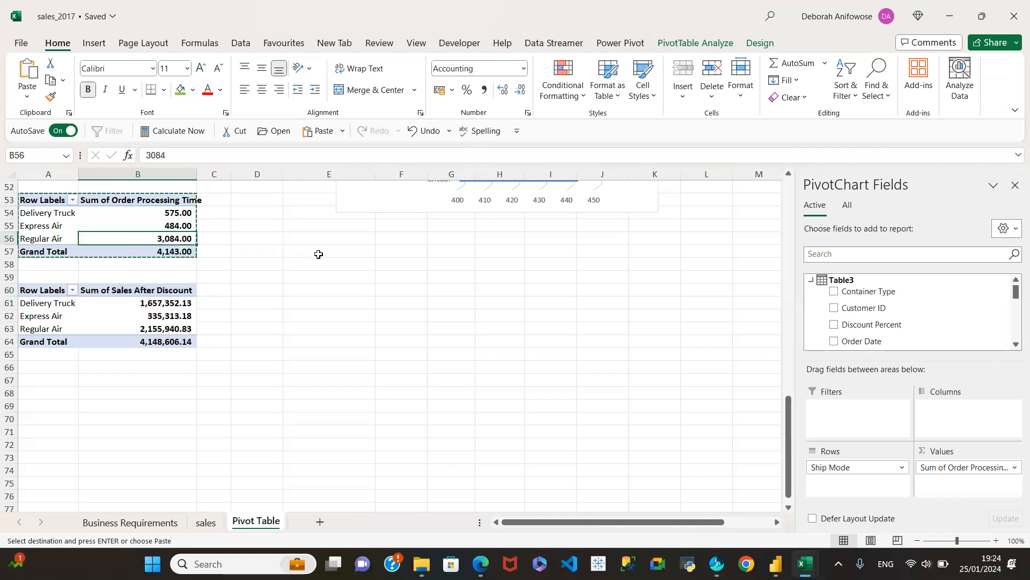
pyautogui.scroll(4, 317, 256)
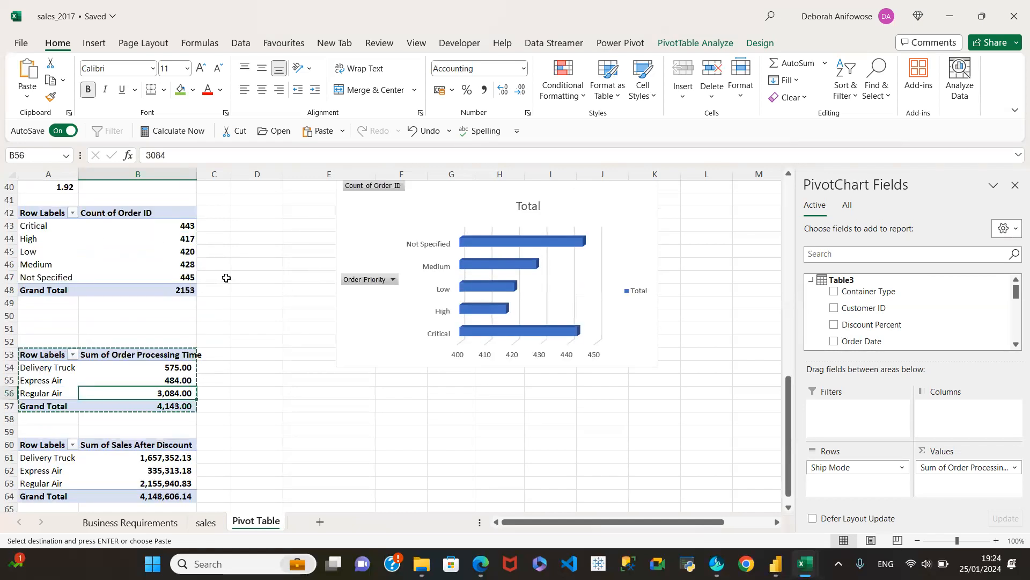
pyautogui.scroll(-3, 223, 283)
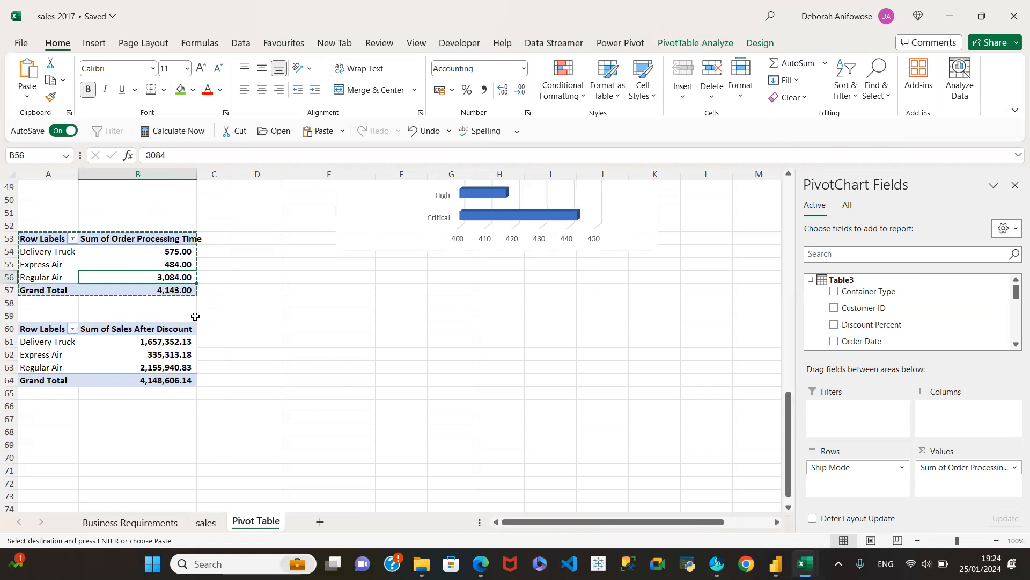
pyautogui.click(160, 254)
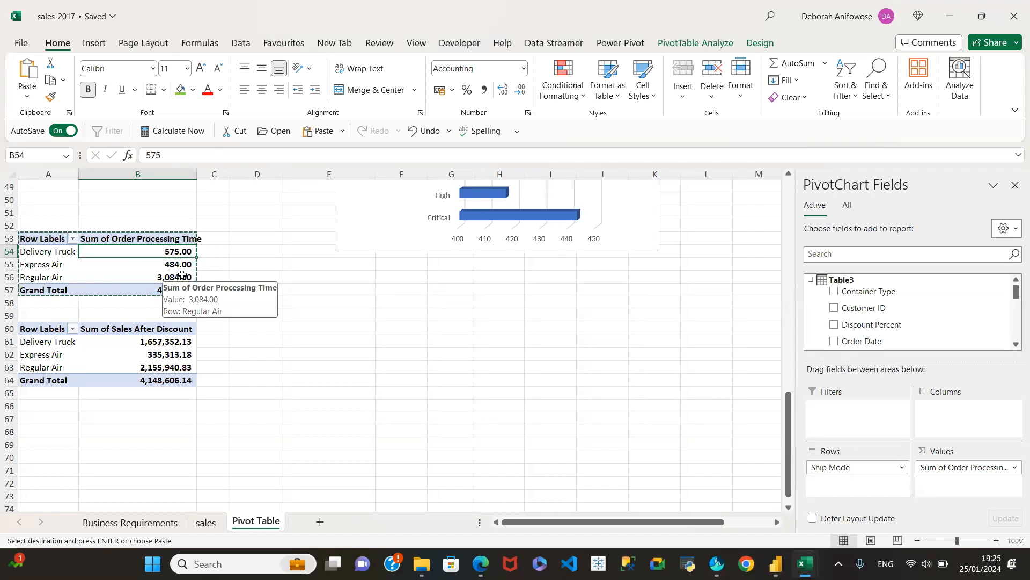
pyautogui.click(45, 279)
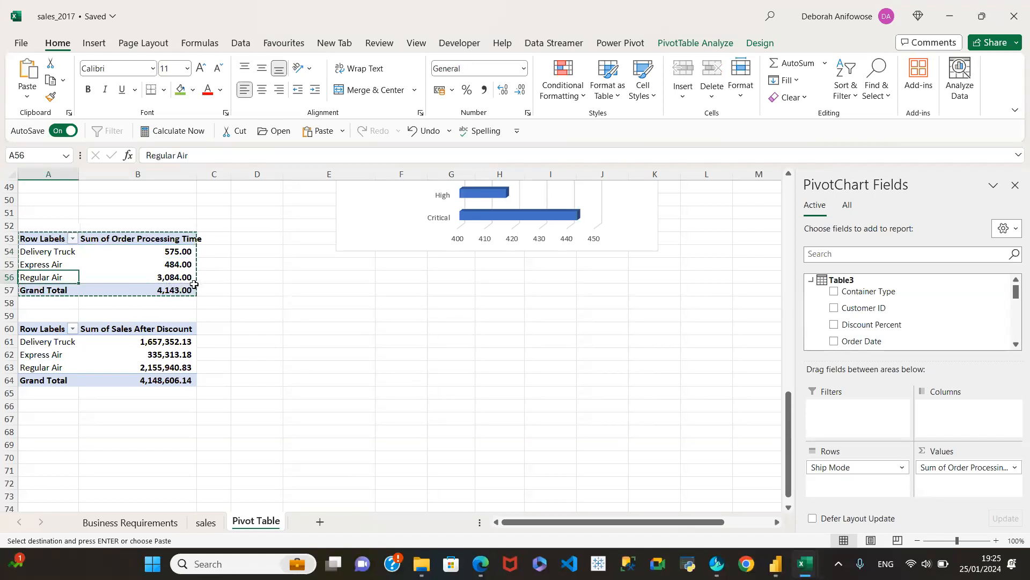
pyautogui.click(164, 288)
pyautogui.click(169, 250)
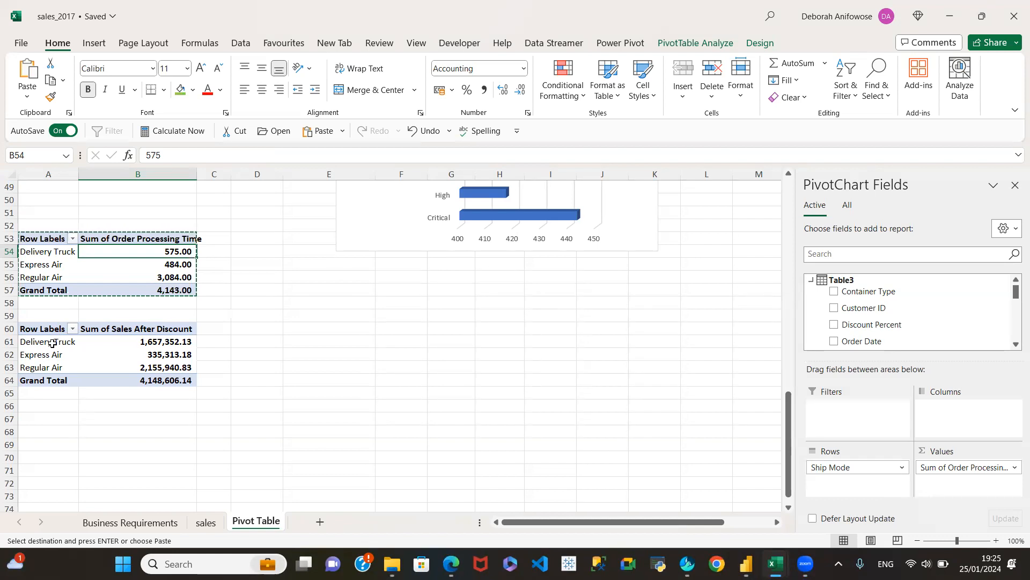
# Compare the sales after discount of each shipping mode in the pivot table at A60 and clear the pending copy selection.
pyautogui.click(156, 343)
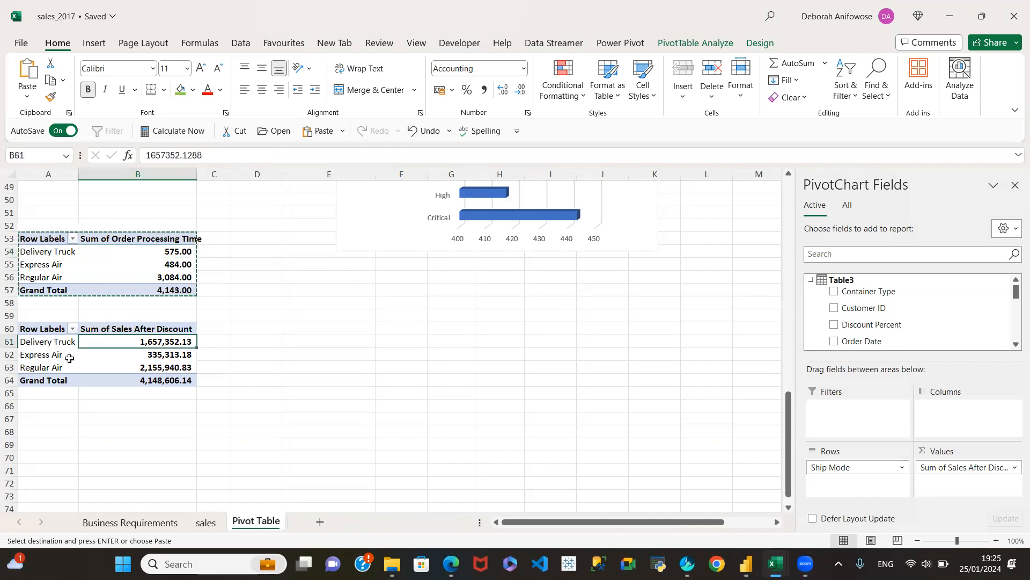
pyautogui.click(43, 356)
pyautogui.click(177, 355)
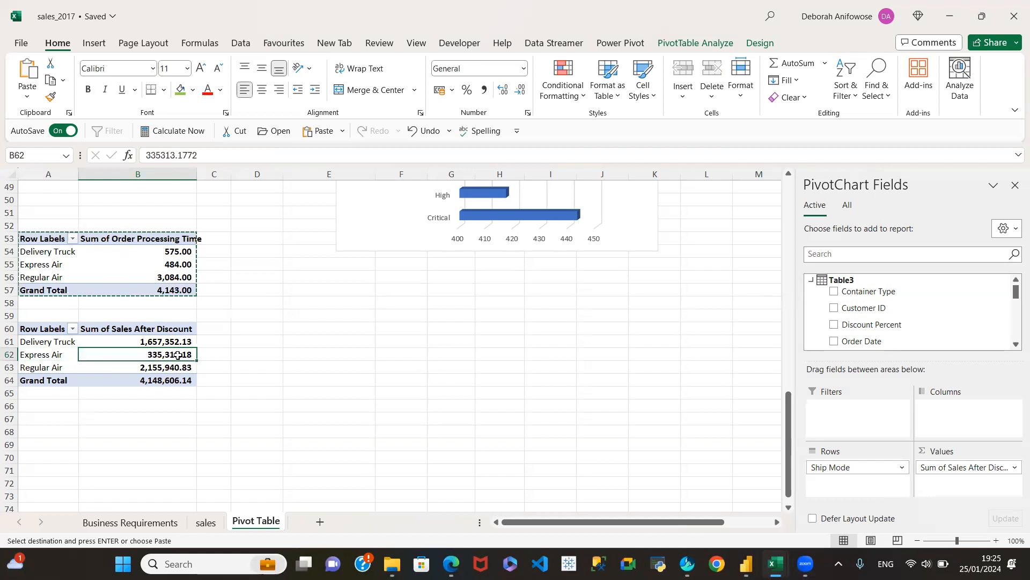
pyautogui.click(57, 369)
pyautogui.click(164, 367)
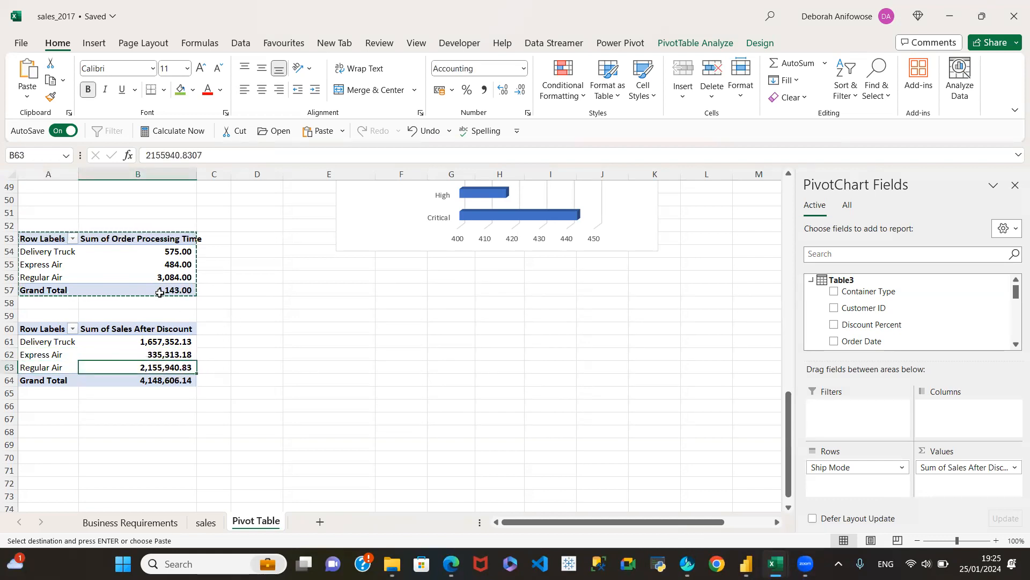
pyautogui.press('Escape')
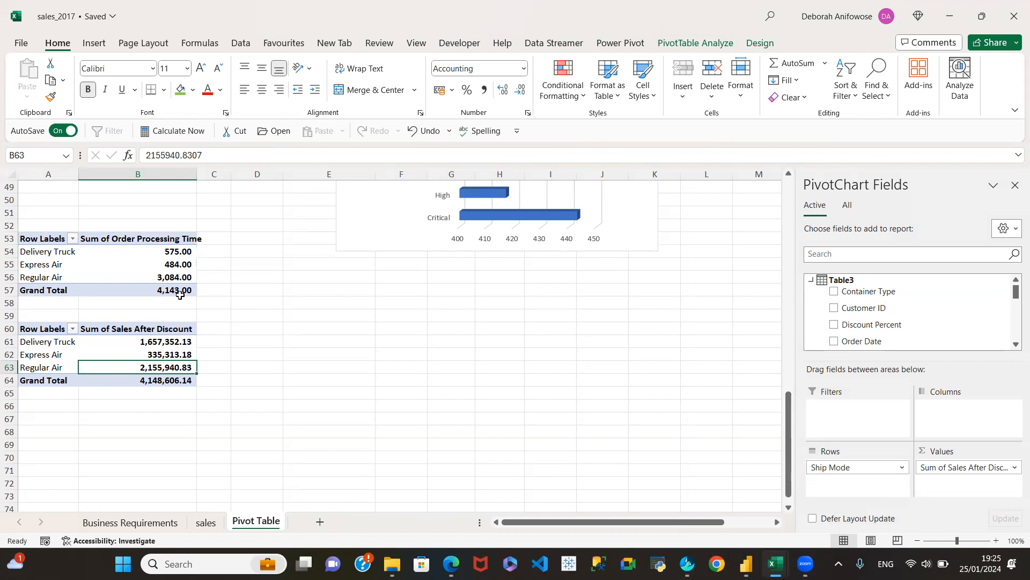
# Recheck the processing times of Delivery Truck, Express Air and Regular Air, and look over the earlier pivot tables up to Total Sales.
pyautogui.click(161, 253)
pyautogui.click(167, 266)
pyautogui.click(162, 278)
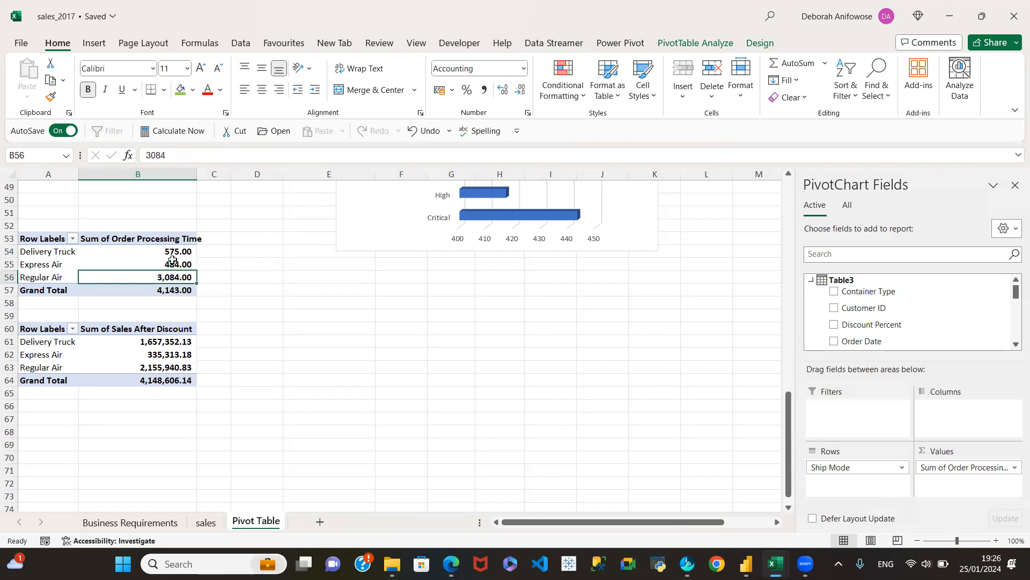
pyautogui.scroll(3, 306, 298)
pyautogui.scroll(11, 307, 299)
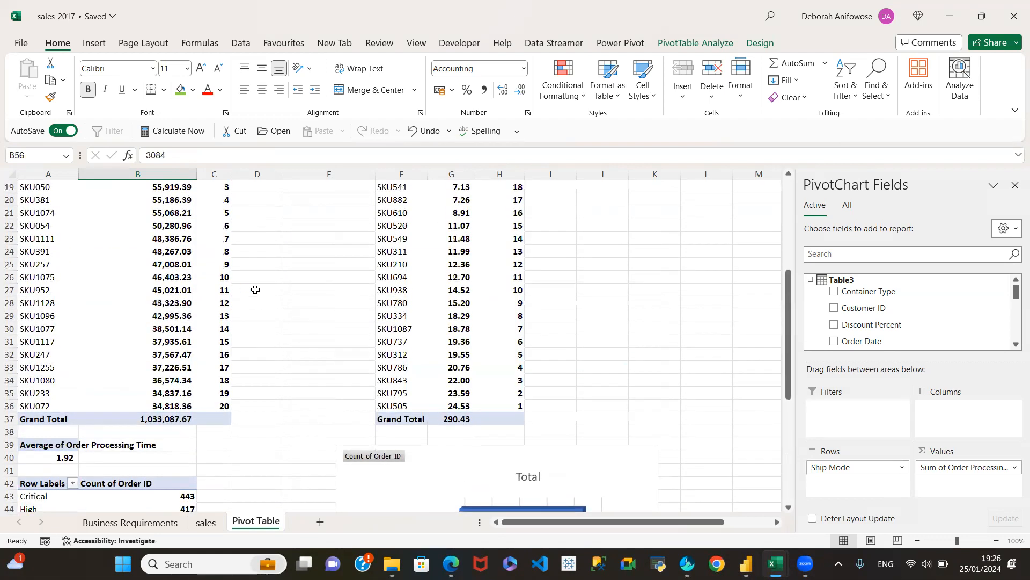
pyautogui.scroll(2, 374, 309)
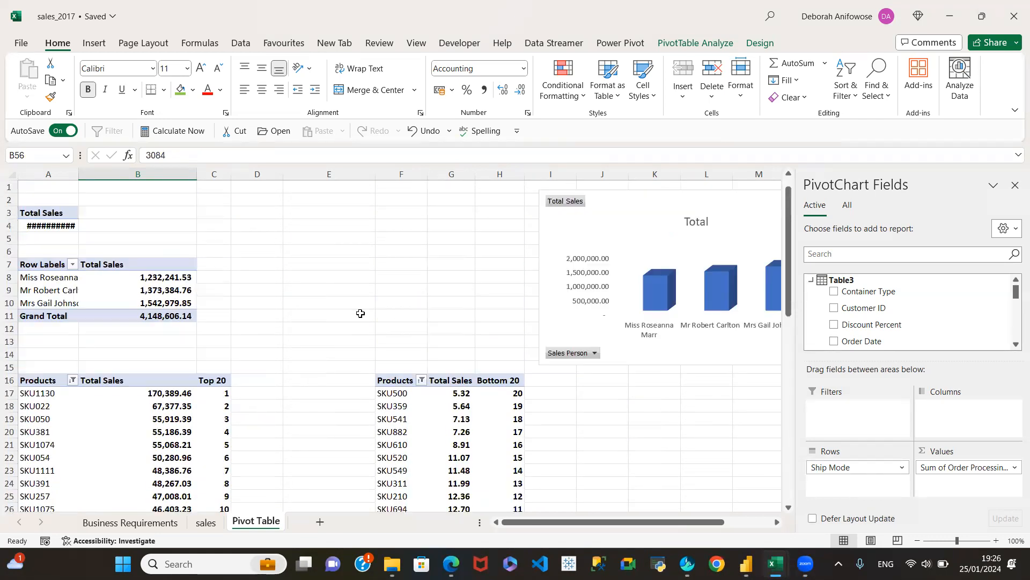
# Review the Business Requirements sheet's details on top and low-selling SKUs, average processing time, order priority levels and shipping modes.
pyautogui.click(158, 519)
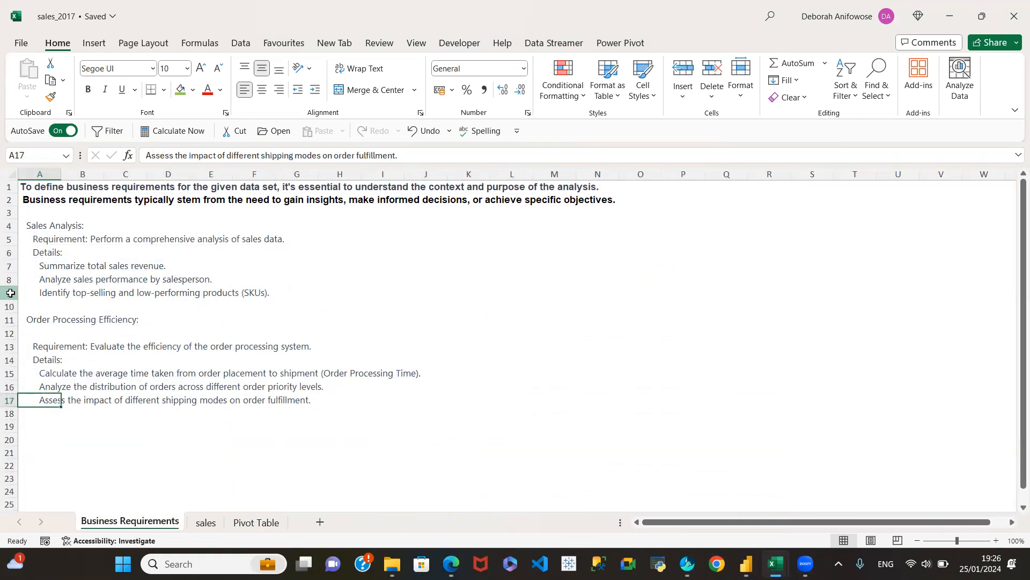
pyautogui.click(9, 292)
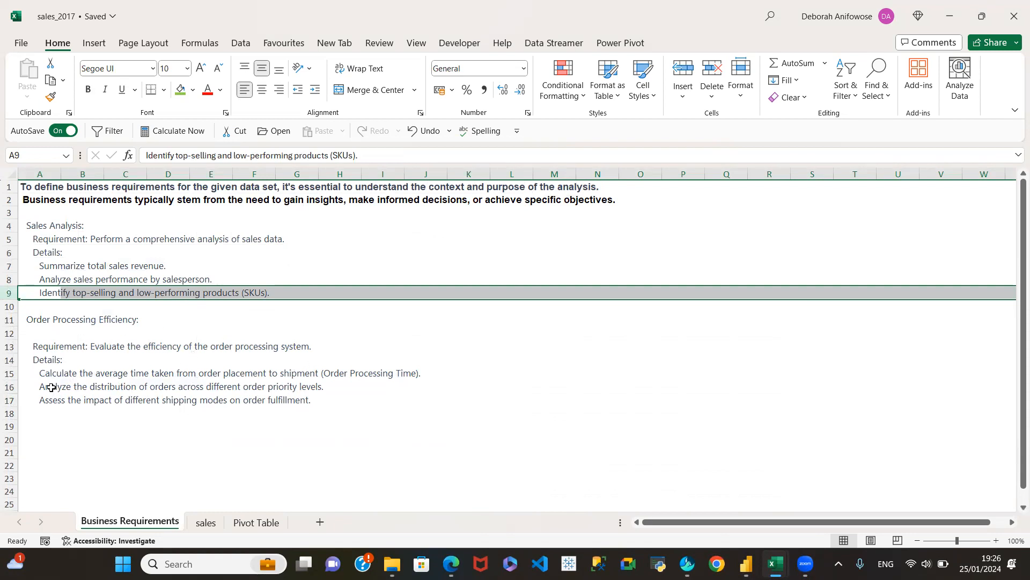
pyautogui.click(10, 373)
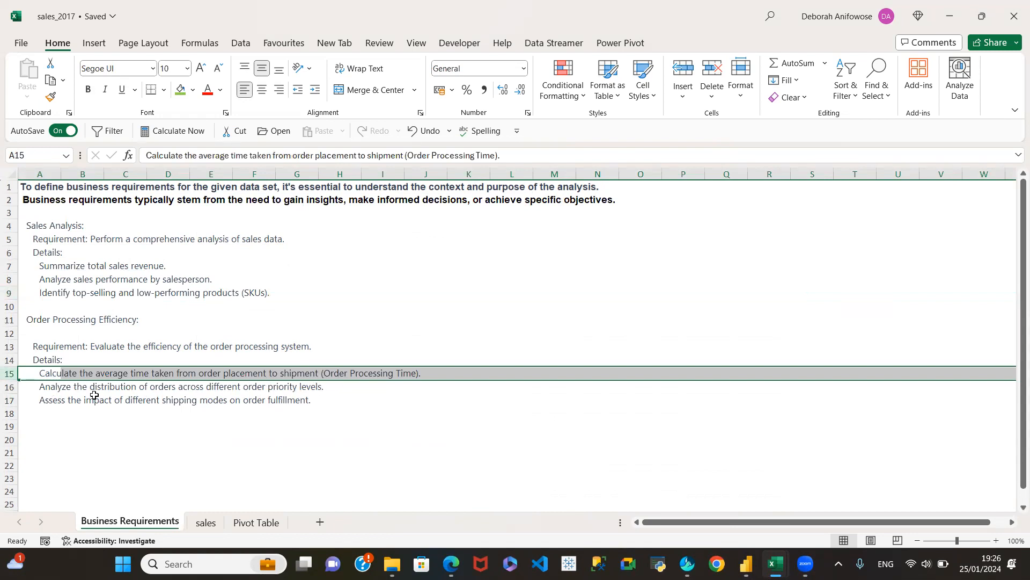
pyautogui.click(12, 388)
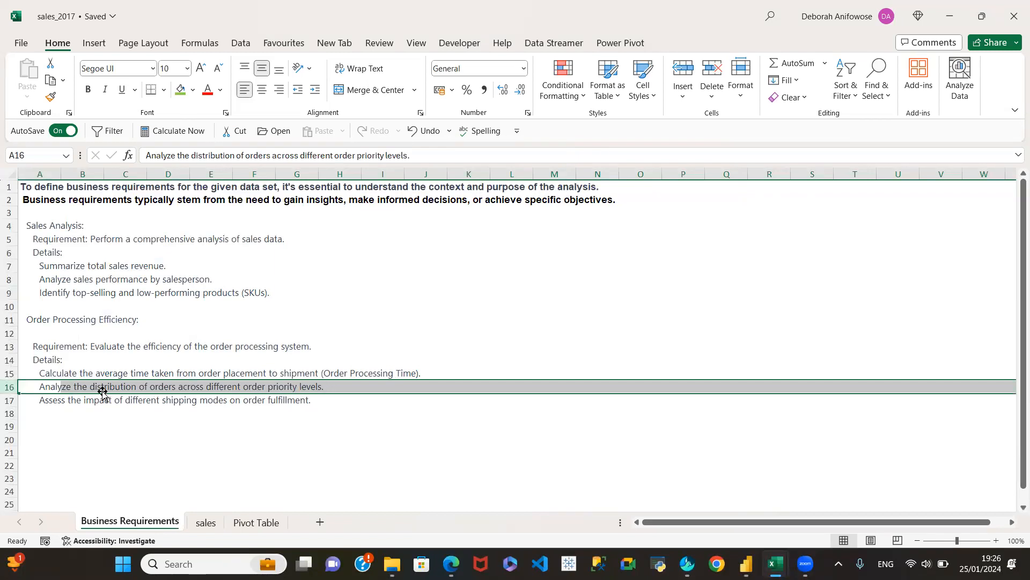
pyautogui.click(10, 399)
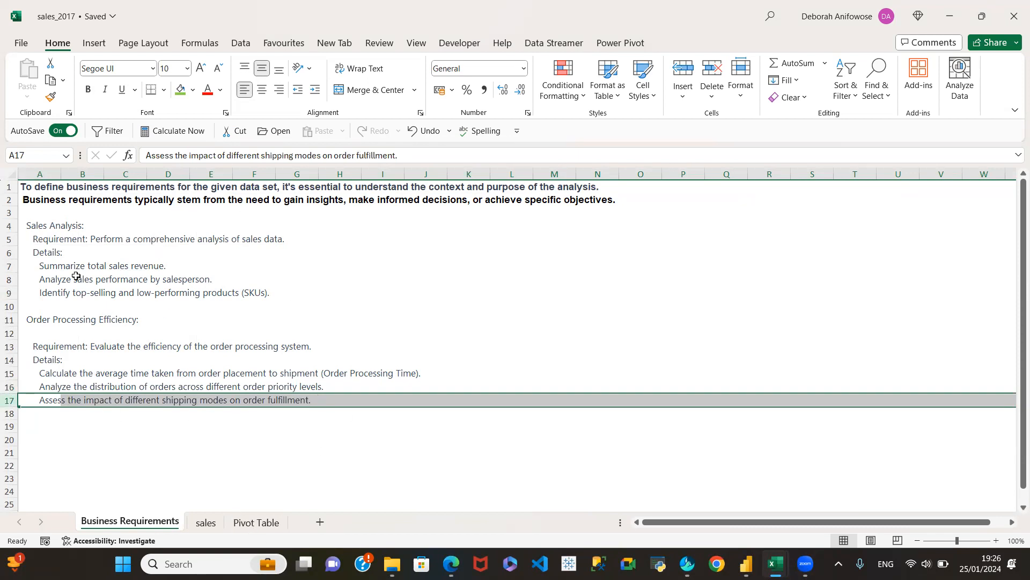
# Look at the sales sheet, return to the Pivot Table sheet and hide the PivotChart Fields list.
pyautogui.click(202, 522)
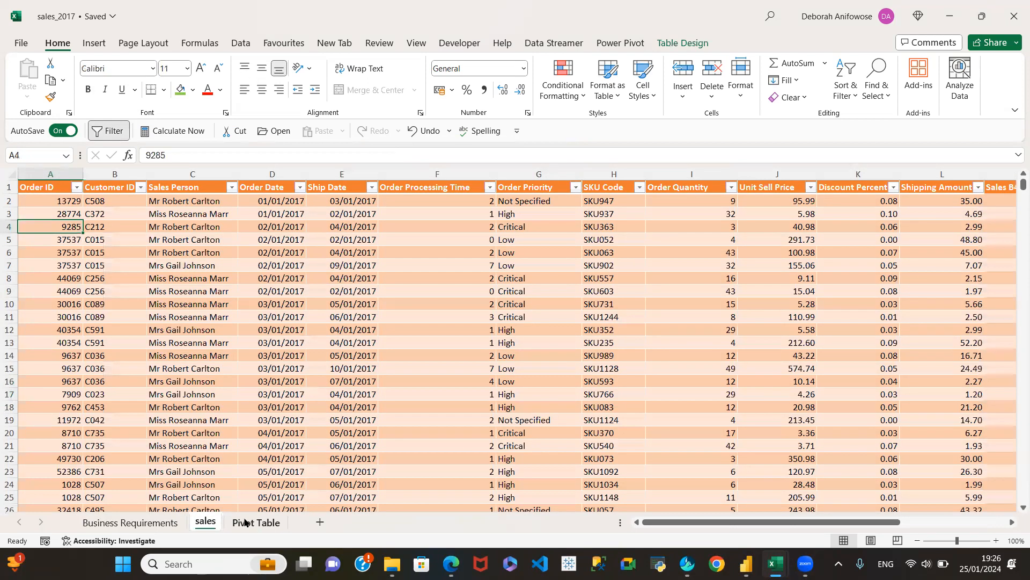
pyautogui.click(243, 521)
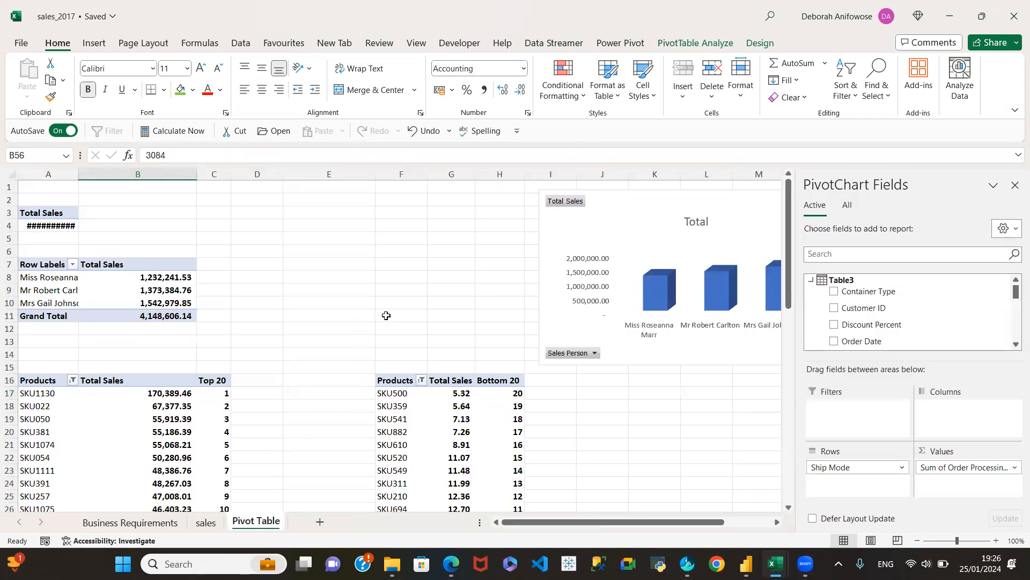
pyautogui.click(1014, 186)
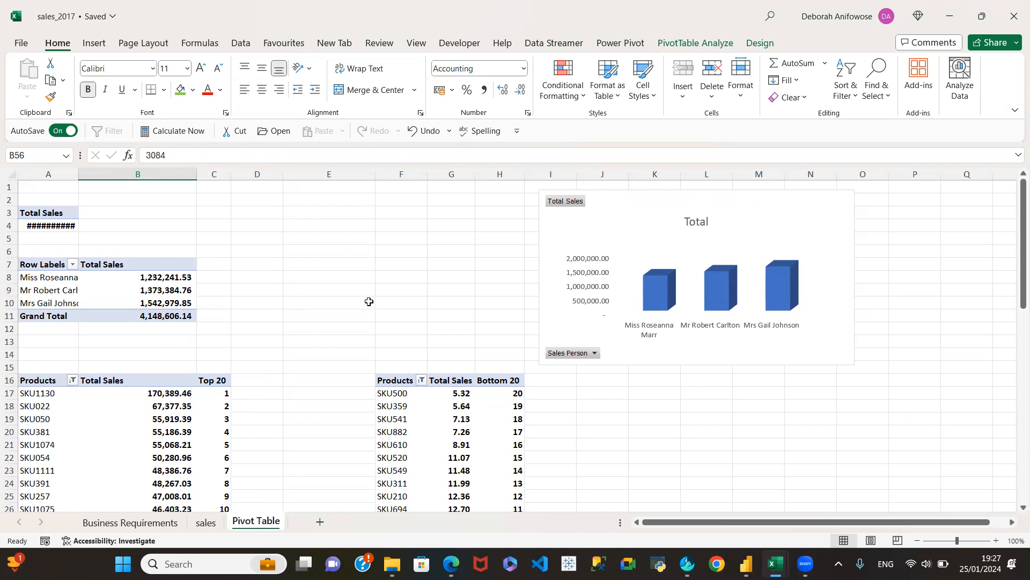
# Look through the pivot tables and examine the sales after discount of each shipping mode in the one at A60.
pyautogui.scroll(-9, 369, 302)
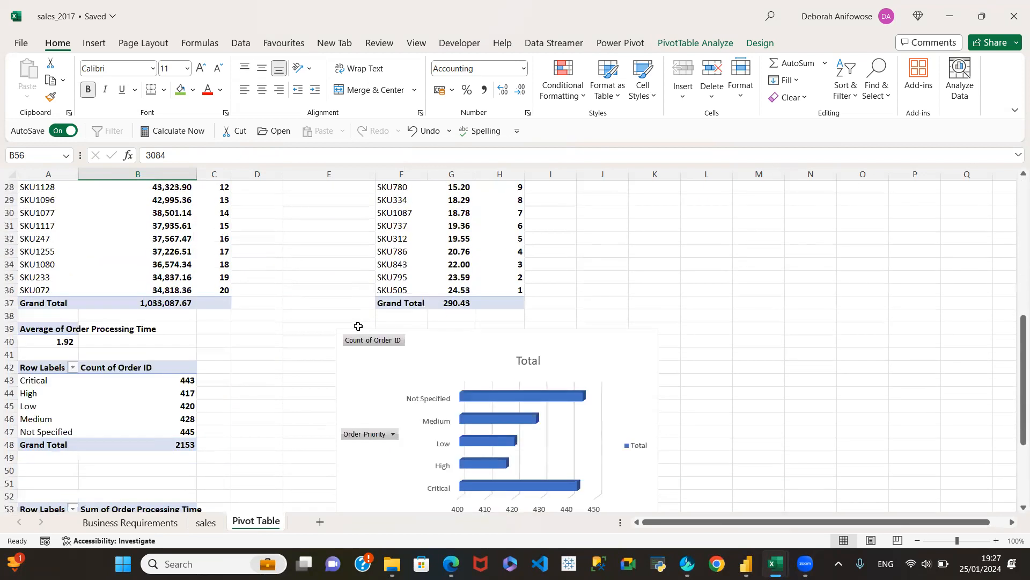
pyautogui.scroll(-4, 358, 326)
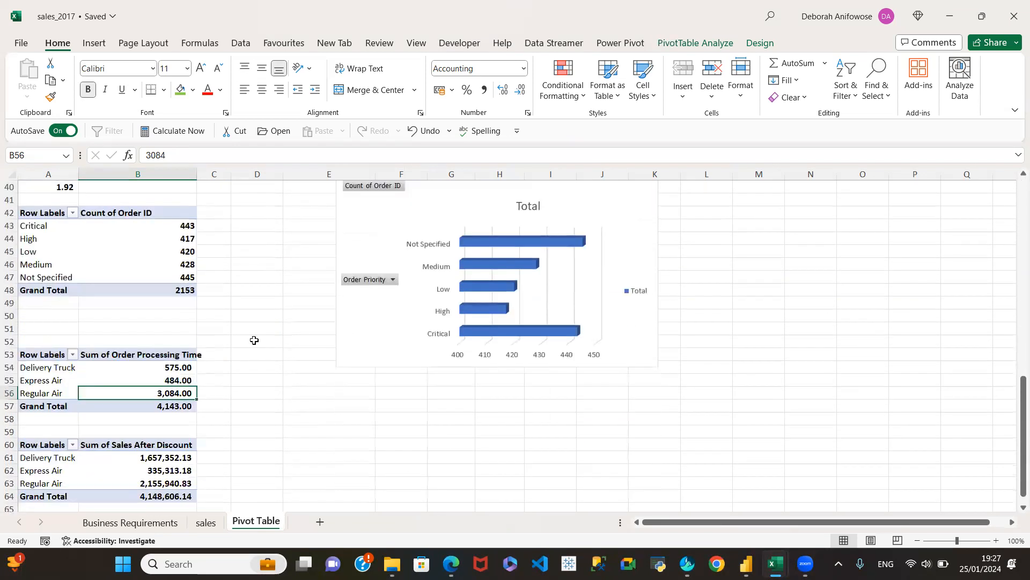
pyautogui.scroll(-3, 255, 340)
pyautogui.click(160, 353)
pyautogui.click(163, 344)
pyautogui.click(166, 365)
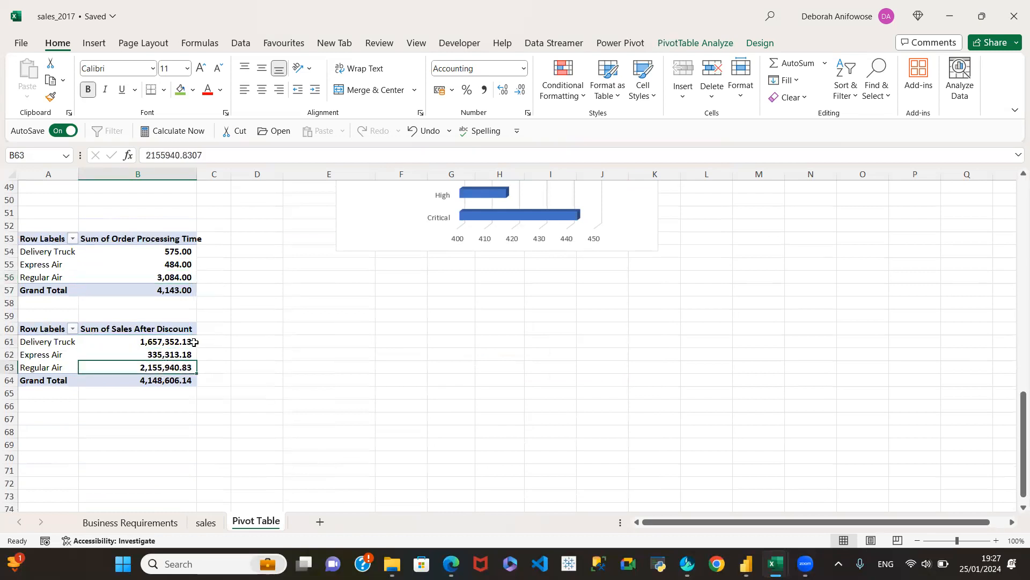
pyautogui.scroll(4, 263, 333)
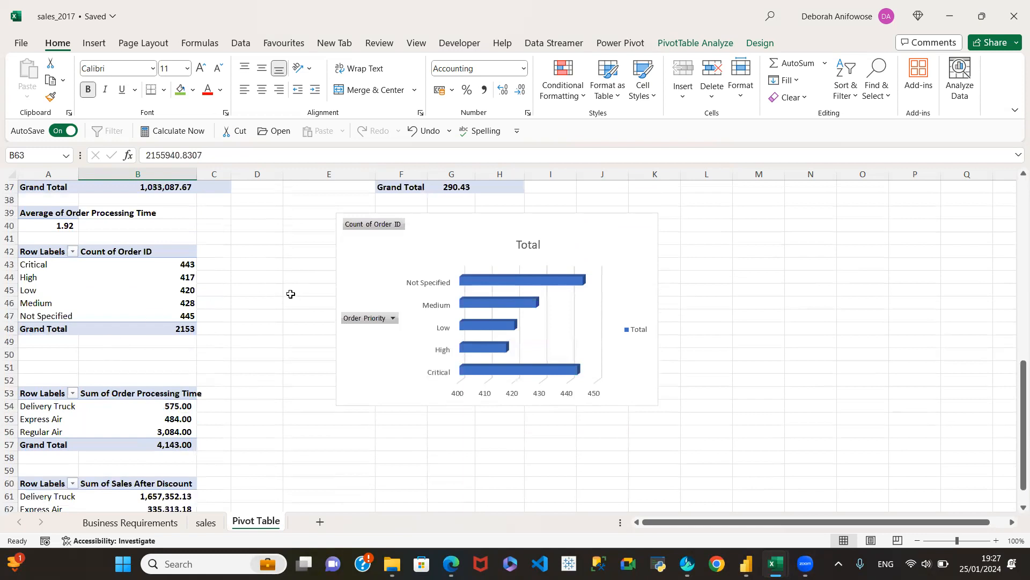
pyautogui.scroll(-3, 235, 352)
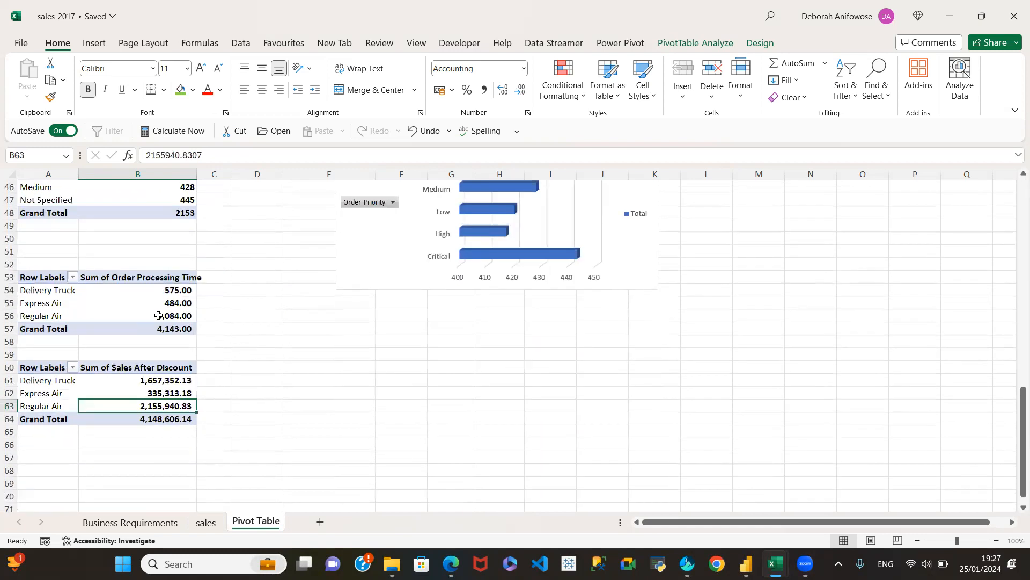
# Examine the order processing time rows of the three shipping modes at A54:B56 and revisit the top and bottom 20 product tables.
pyautogui.click(141, 293)
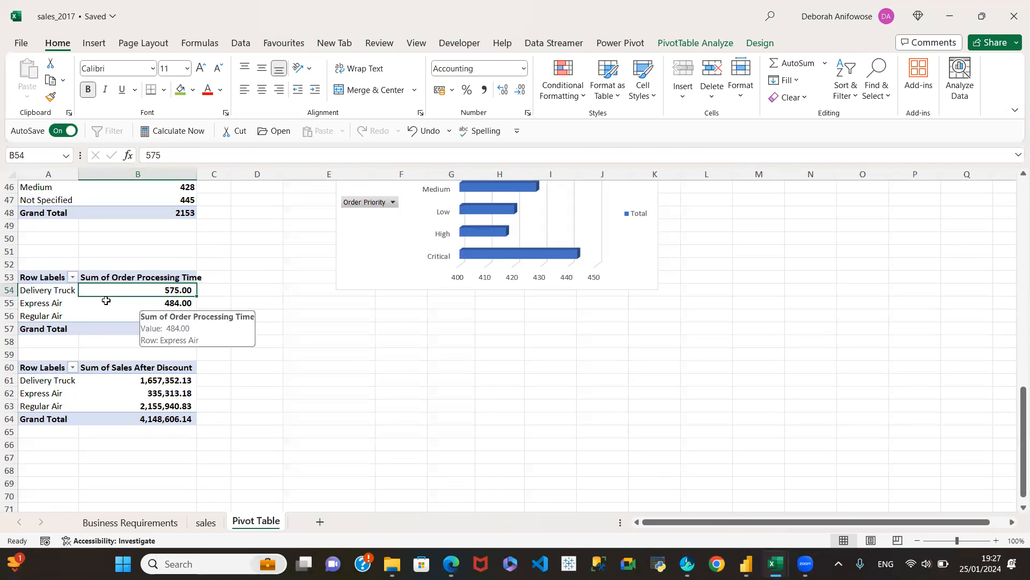
pyautogui.moveTo(47, 290); pyautogui.dragTo(118, 314)
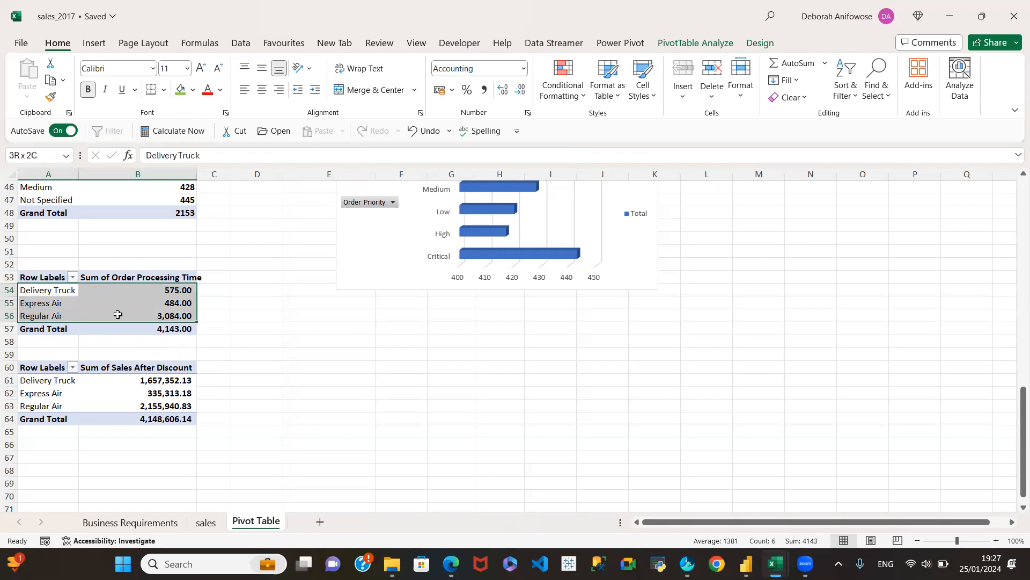
pyautogui.scroll(5, 256, 310)
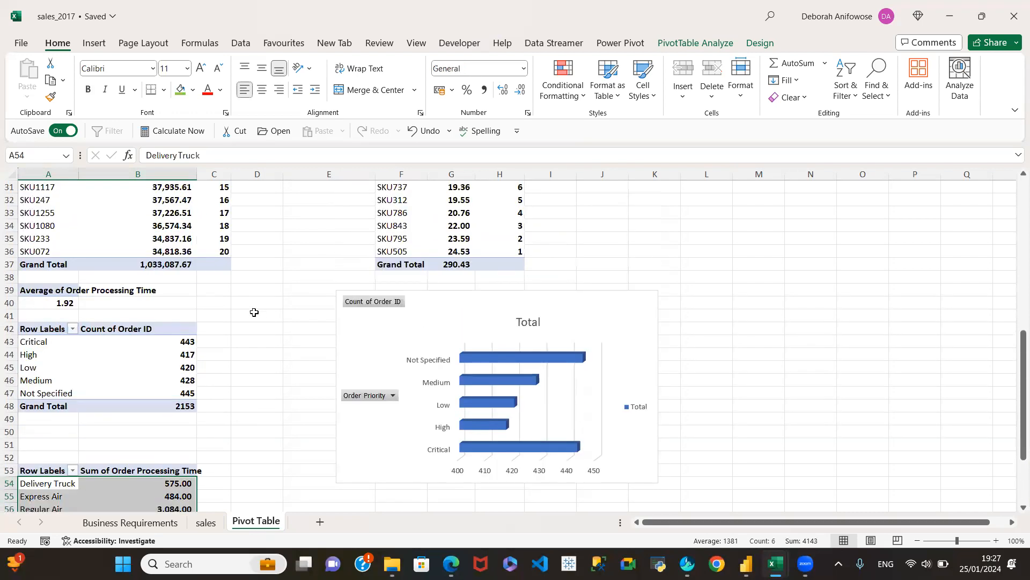
pyautogui.scroll(3, 234, 322)
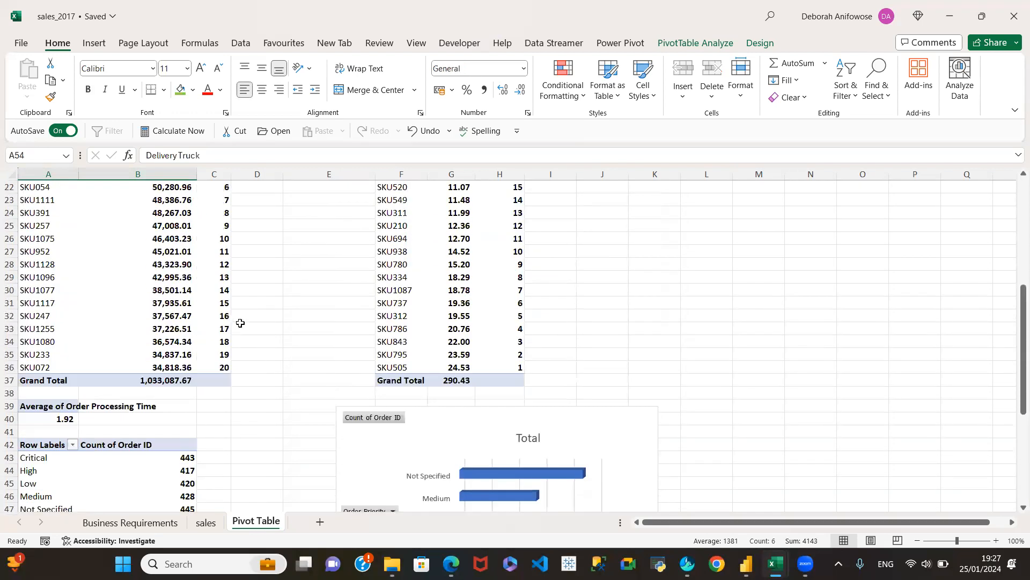
pyautogui.scroll(3, 244, 320)
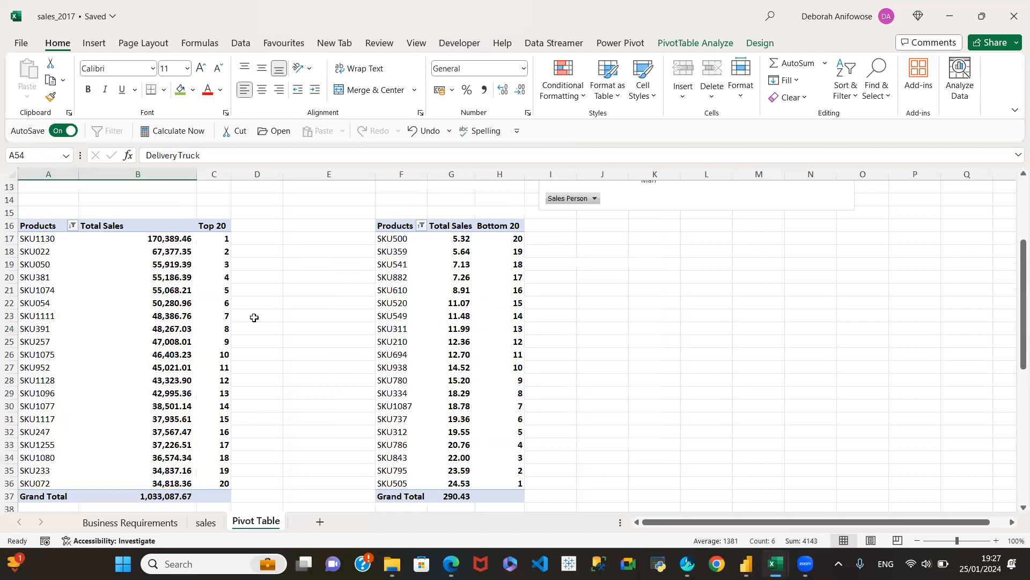
# Look through the pivot tables and compare the order processing times of Delivery Truck and Express Air at A54:B55.
pyautogui.scroll(3, 253, 317)
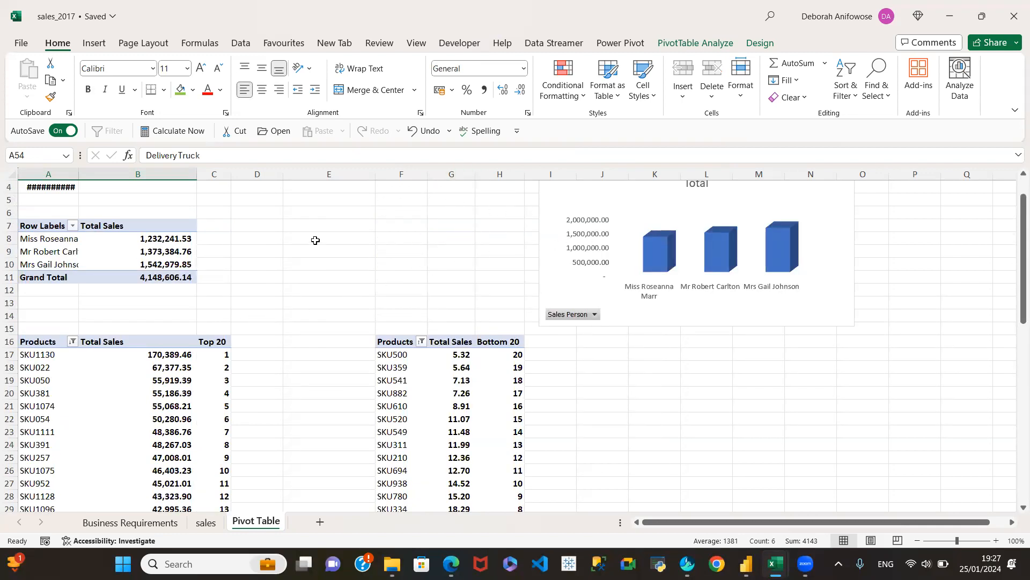
pyautogui.scroll(-13, 705, 435)
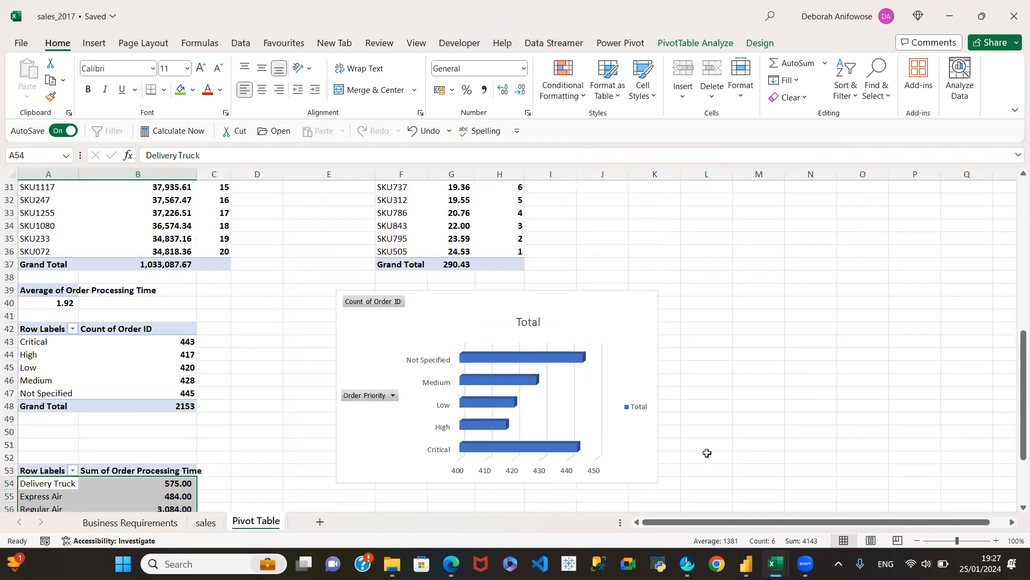
pyautogui.scroll(-2, 266, 426)
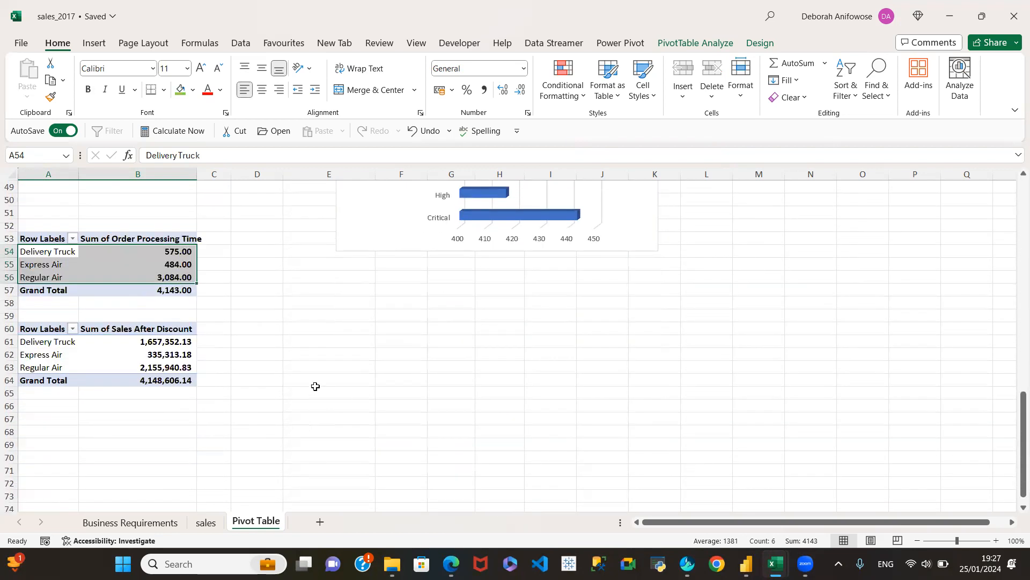
pyautogui.click(150, 271)
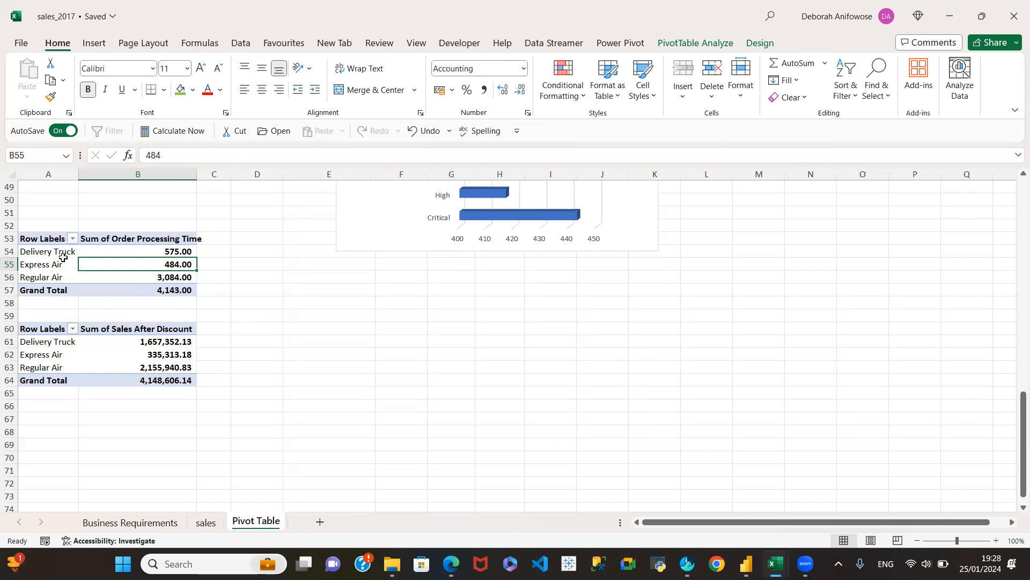
pyautogui.click(60, 256)
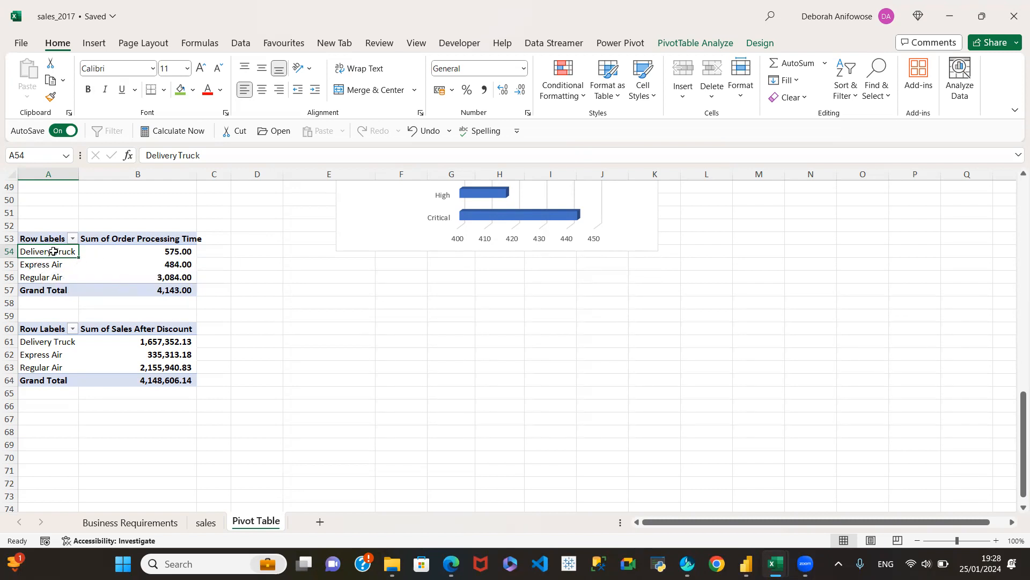
pyautogui.moveTo(53, 251); pyautogui.dragTo(54, 265)
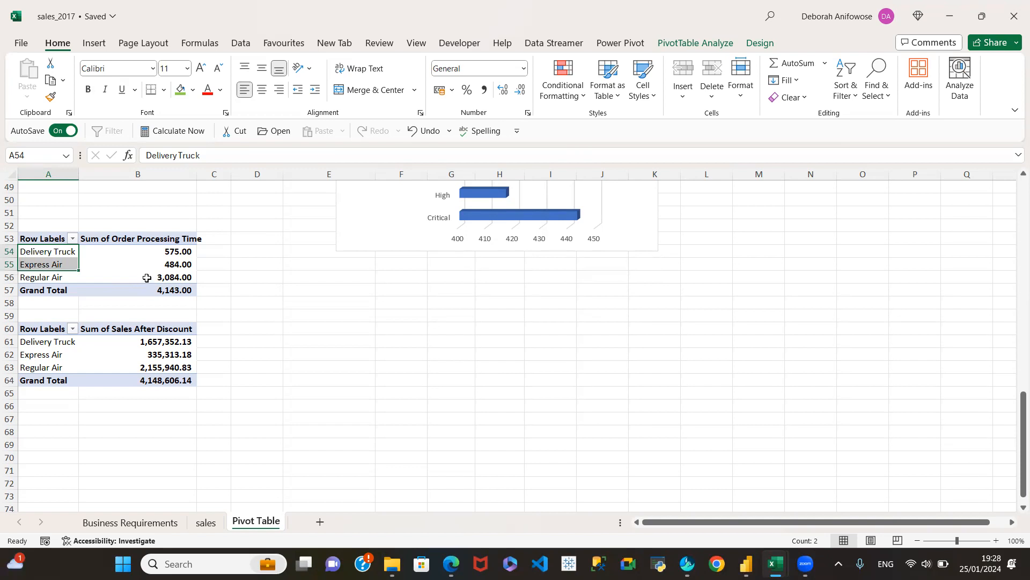
pyautogui.click(158, 261)
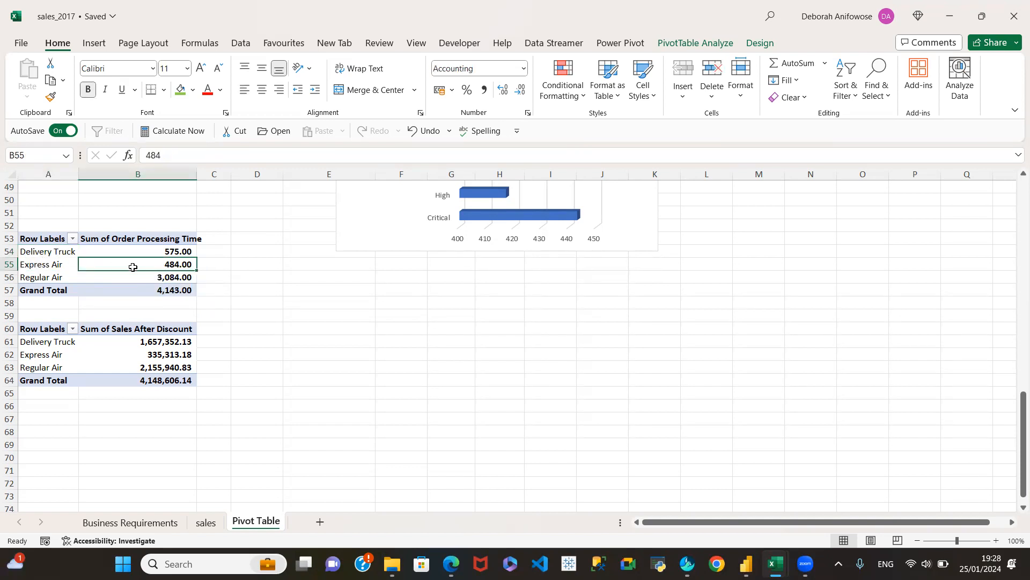
pyautogui.click(161, 253)
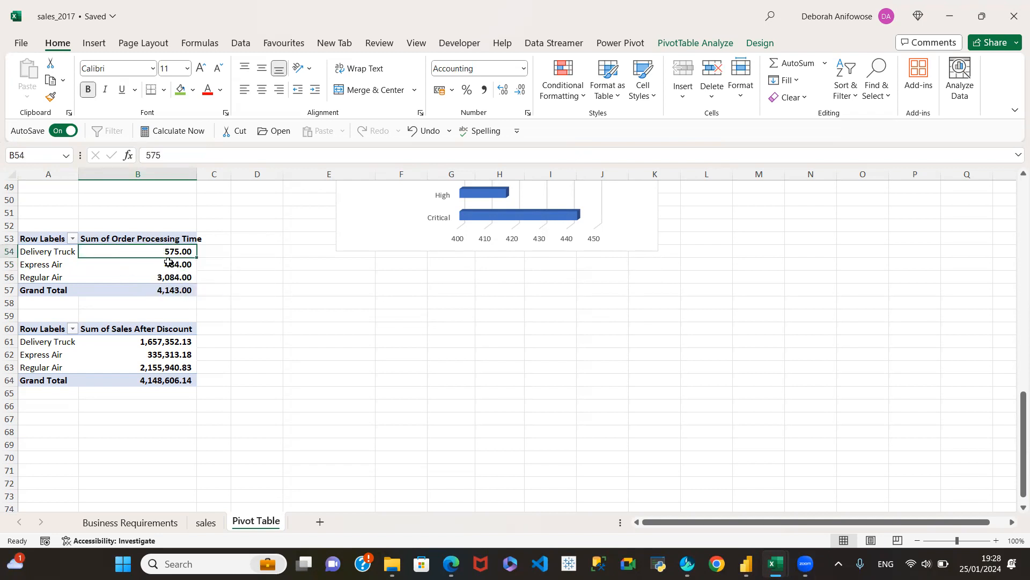
# Show the field list of the order processing time pivot table and add Order ID to its values.
pyautogui.click(153, 264)
pyautogui.rightClick(153, 264)
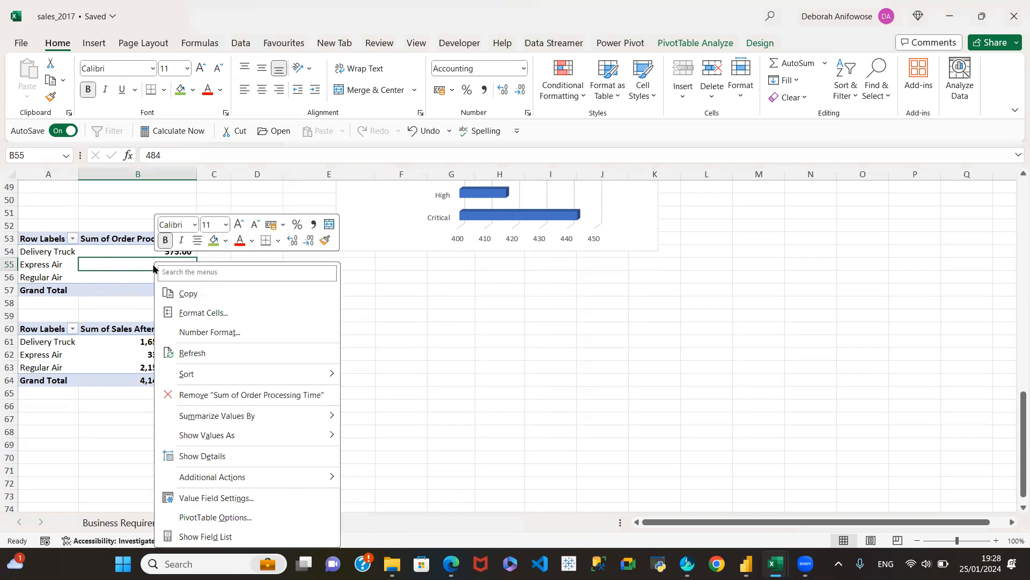
pyautogui.click(198, 537)
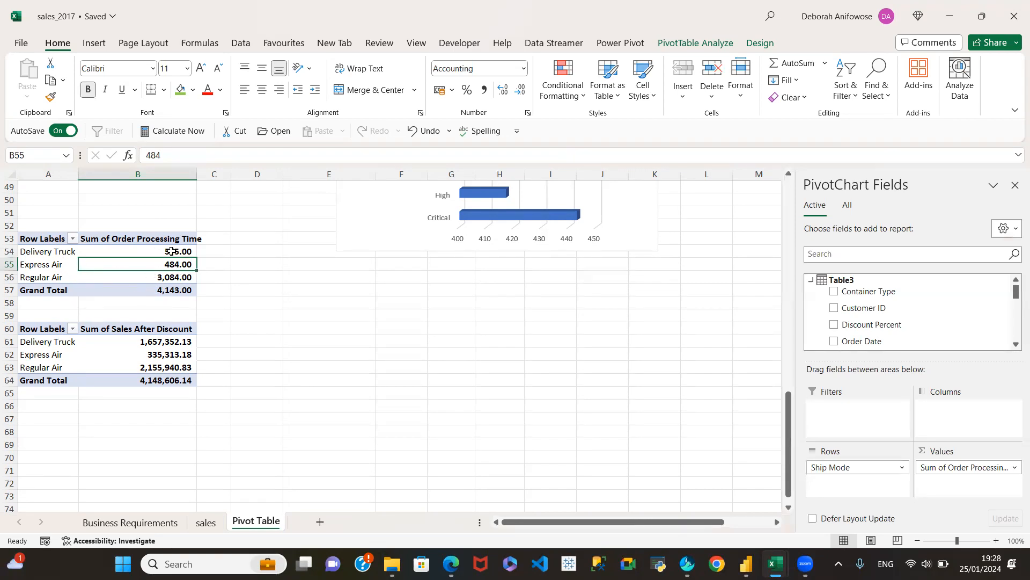
pyautogui.scroll(-2, 930, 321)
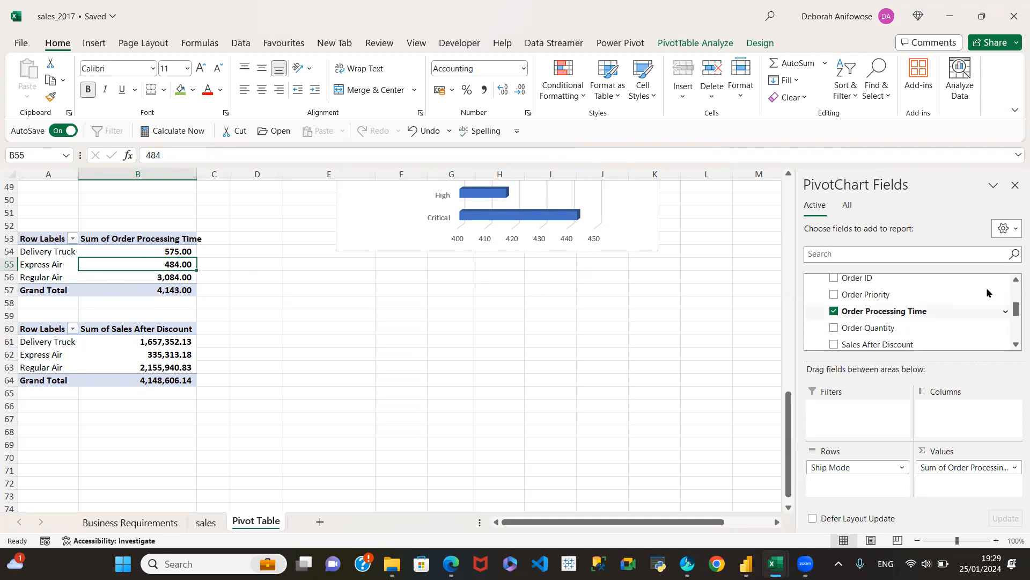
pyautogui.moveTo(980, 317); pyautogui.dragTo(947, 486)
# Summarize the Order ID values by Count in the shipping mode pivot table.
pyautogui.click(1014, 483)
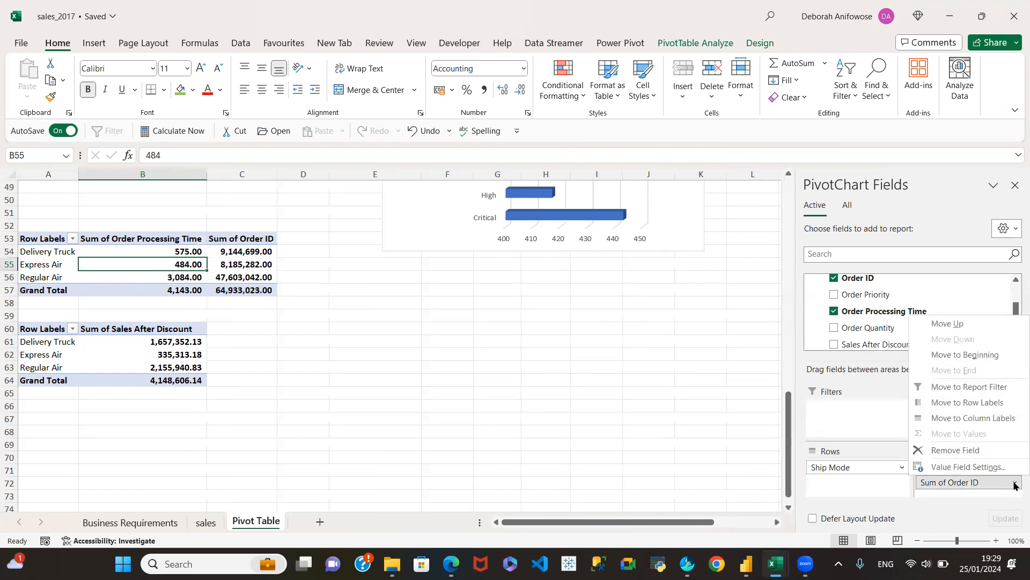
pyautogui.click(960, 467)
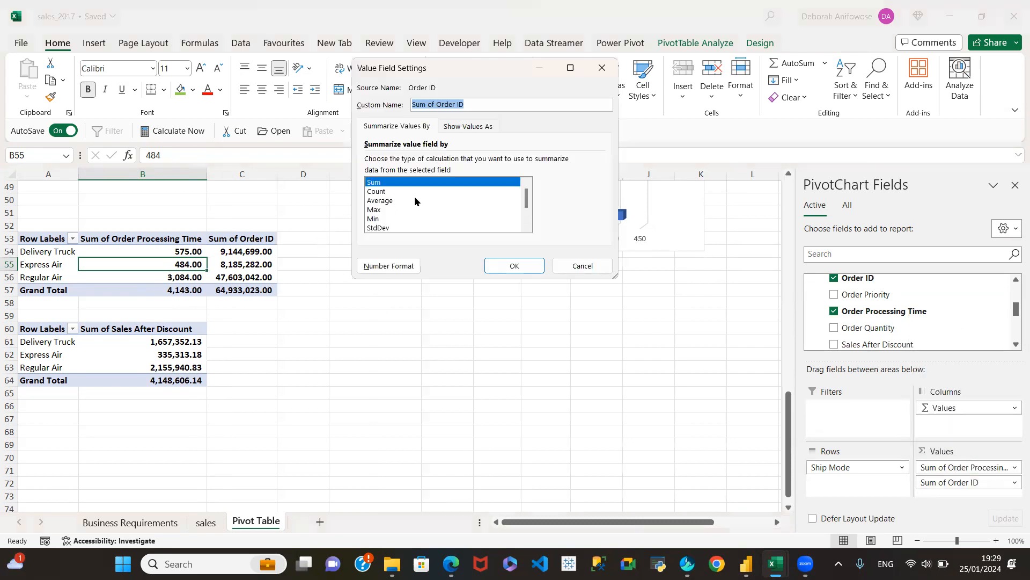
pyautogui.click(378, 192)
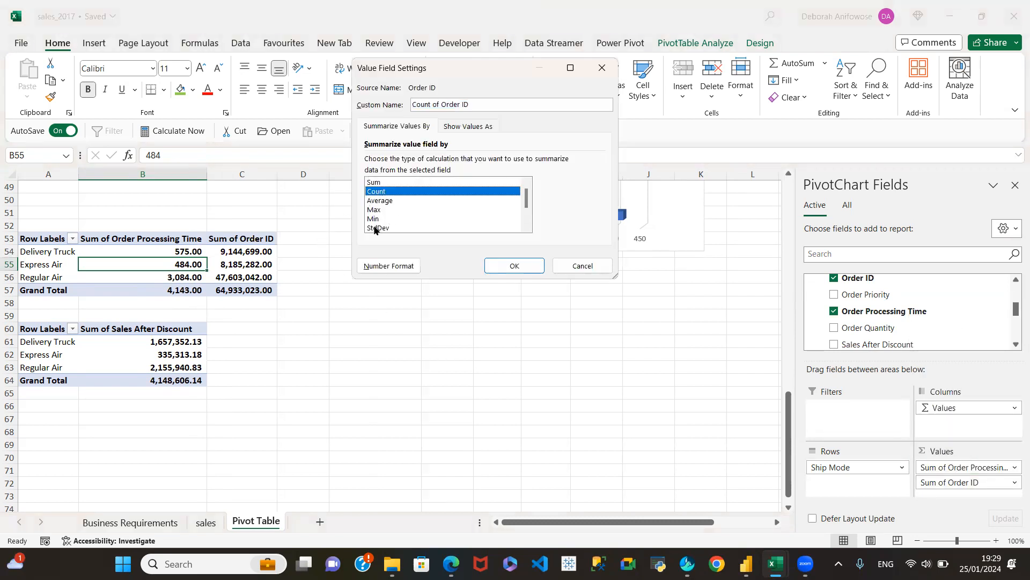
pyautogui.click(514, 266)
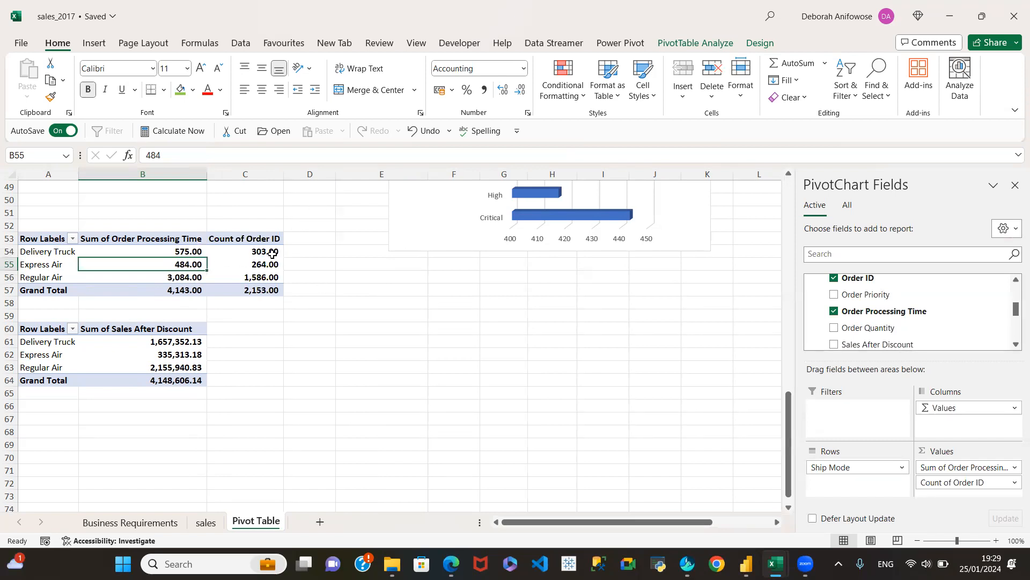
# Compare each shipping mode's processing time with its order count, check the sales sheet and return to the Pivot Table sheet.
pyautogui.click(170, 251)
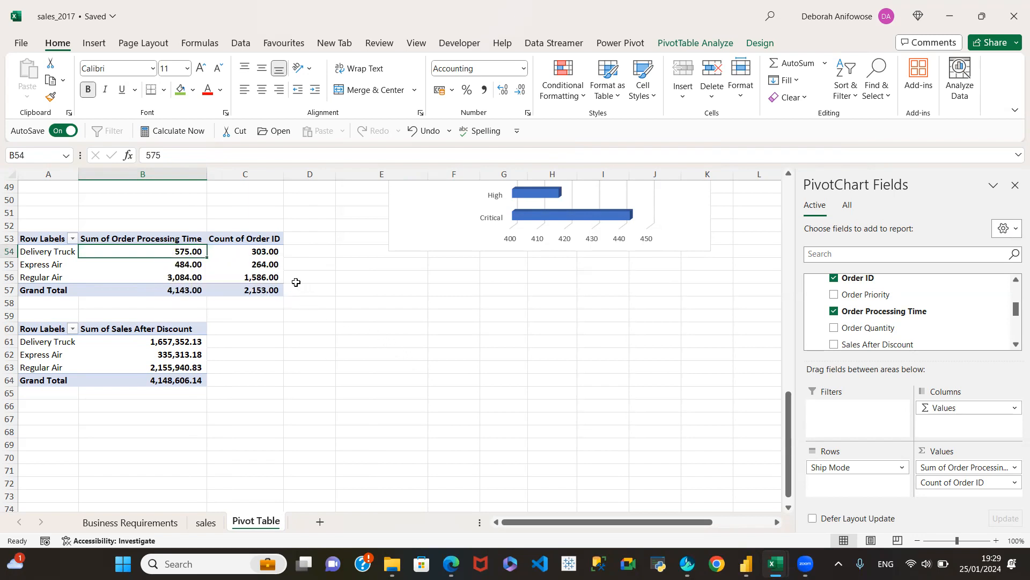
pyautogui.click(262, 264)
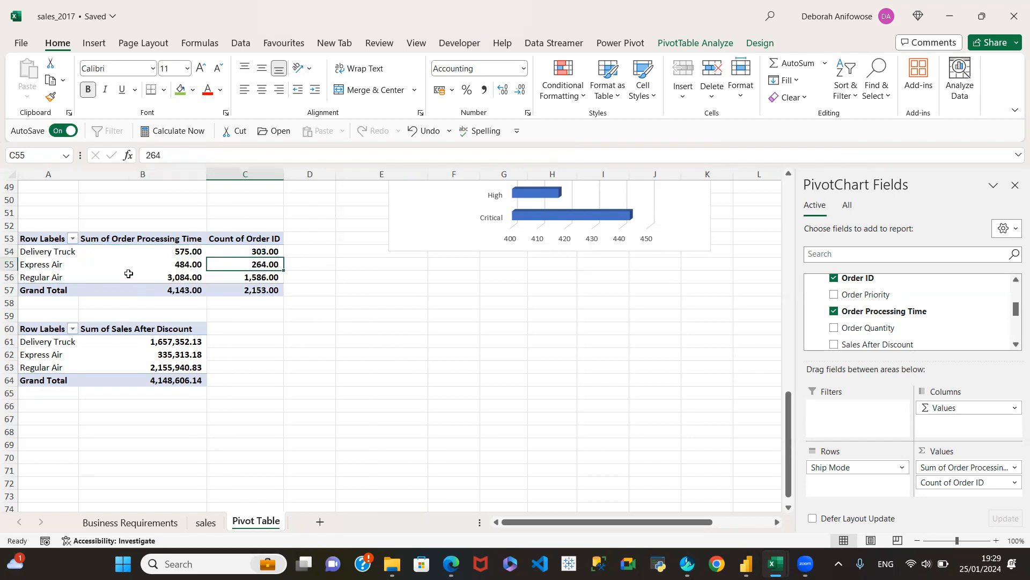
pyautogui.click(170, 269)
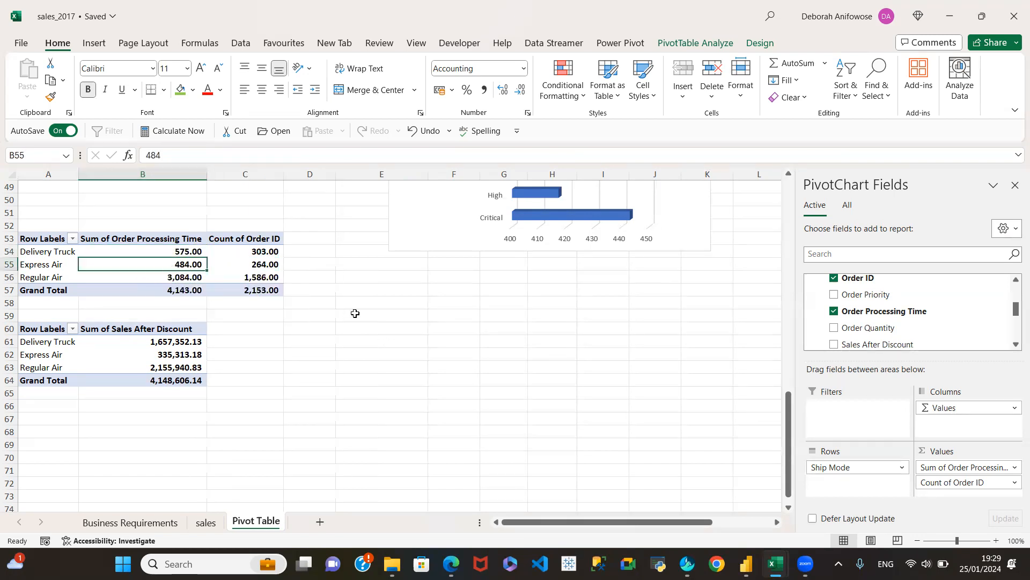
pyautogui.click(264, 281)
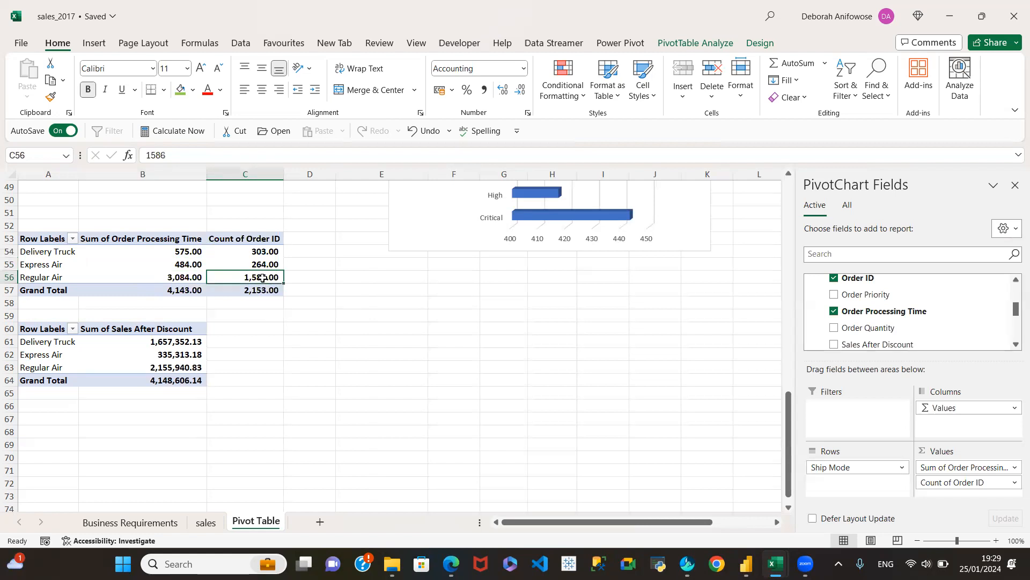
pyautogui.click(190, 278)
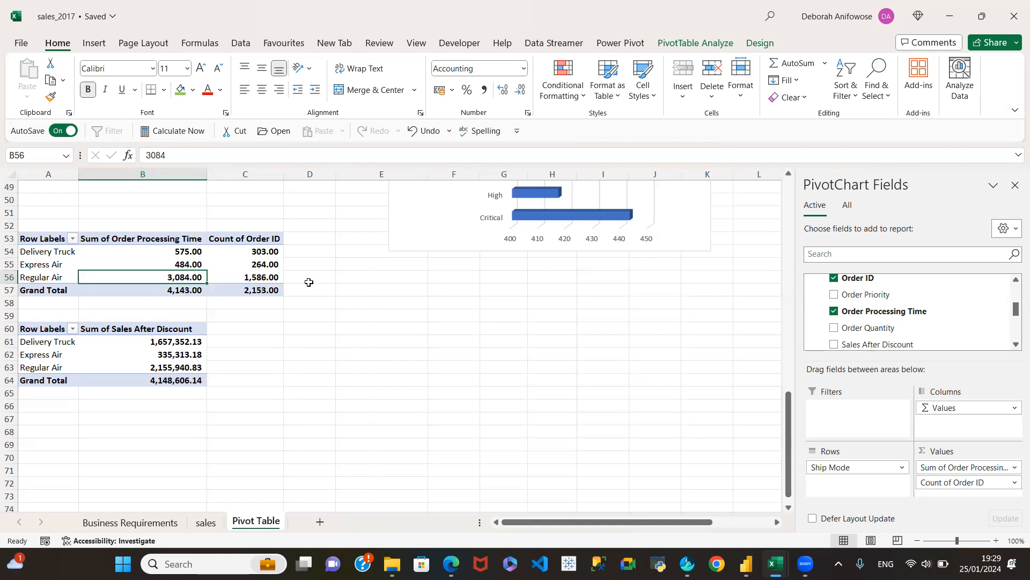
pyautogui.click(207, 522)
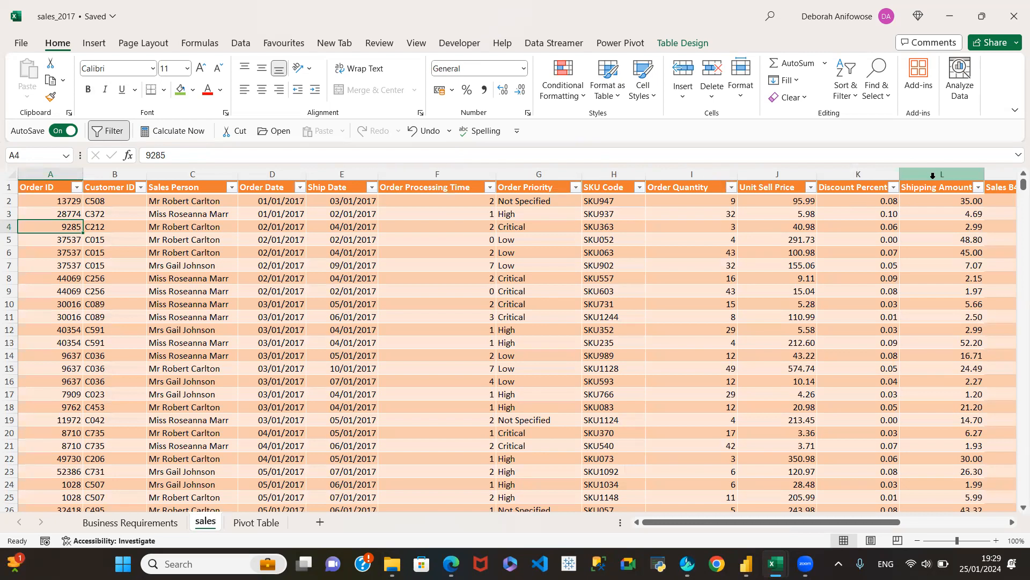
pyautogui.click(261, 520)
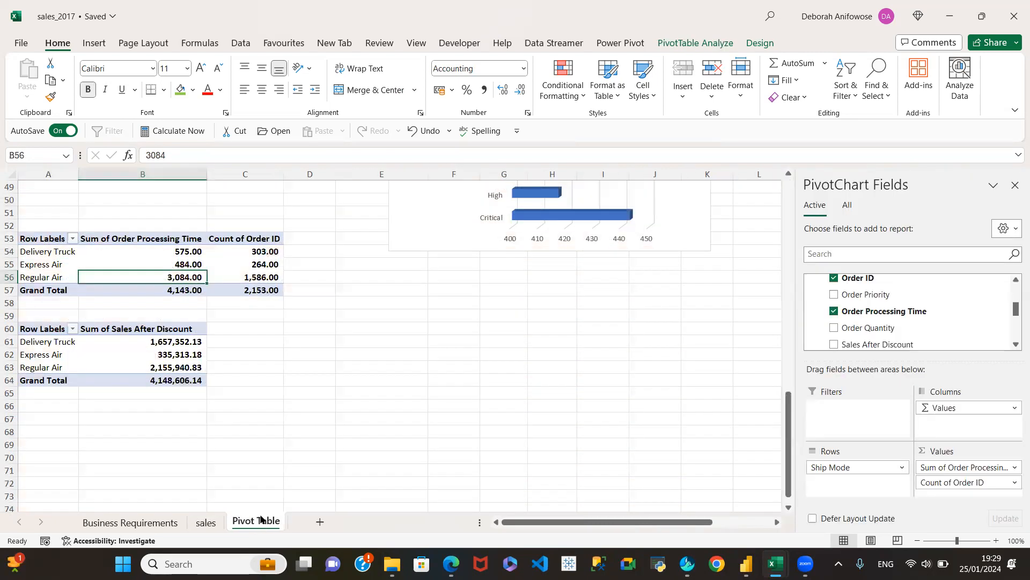
# Examine the Regular Air row's order processing time against its count of orders.
pyautogui.moveTo(274, 250)
pyautogui.moveTo(218, 289)
pyautogui.click(12, 277)
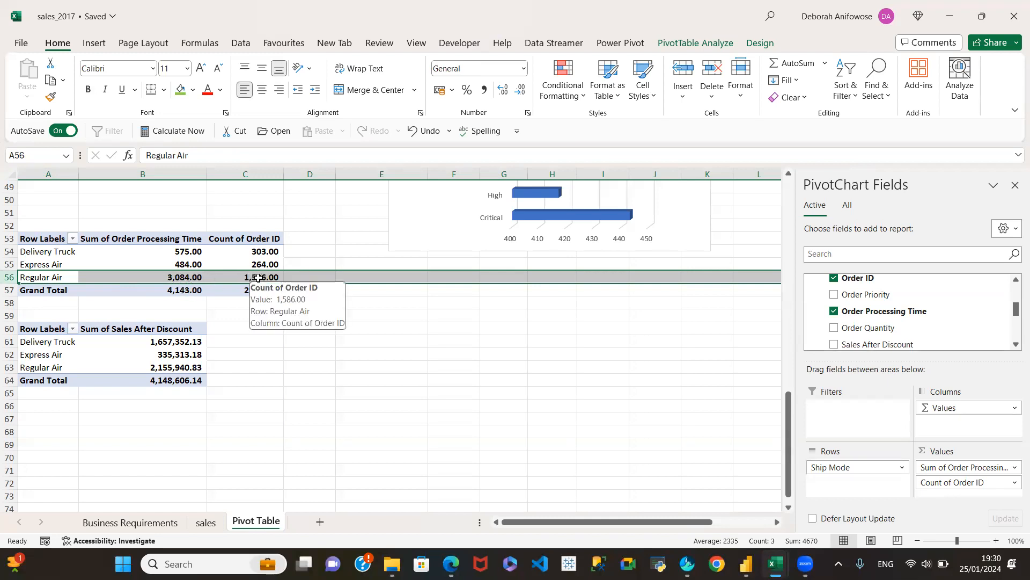
pyautogui.click(173, 277)
pyautogui.click(241, 278)
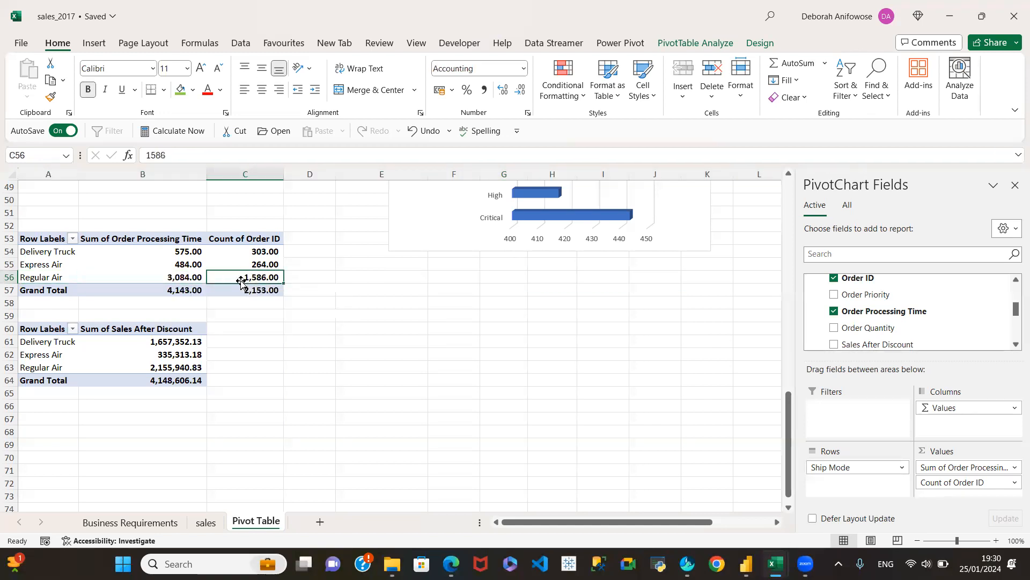
pyautogui.click(180, 278)
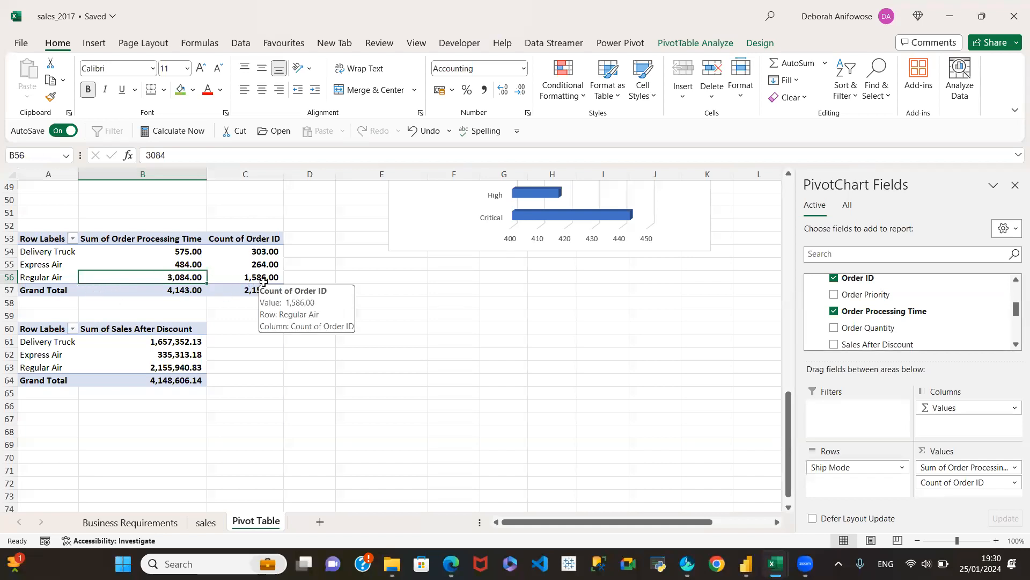
# Compare the order counts and summed processing times across Delivery Truck, Express Air and Regular Air in B54:C56.
pyautogui.click(264, 251)
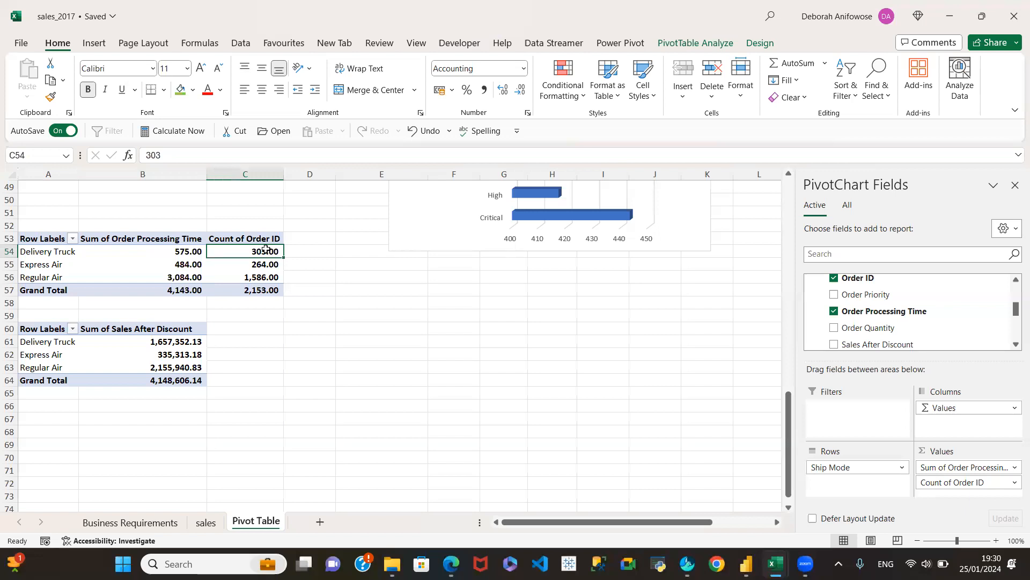
pyautogui.click(188, 265)
pyautogui.click(255, 265)
pyautogui.click(179, 274)
pyautogui.click(257, 271)
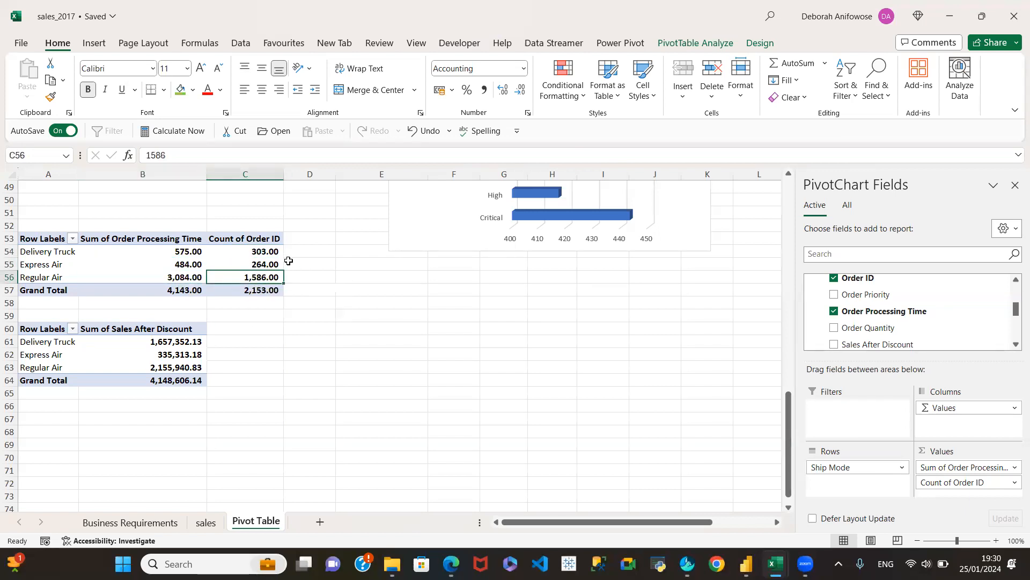
pyautogui.click(171, 247)
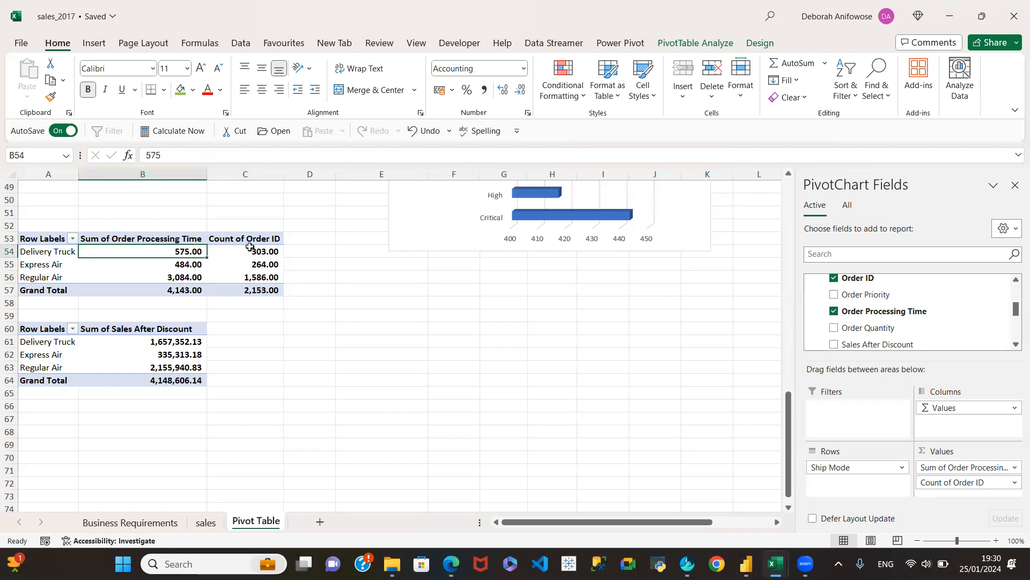
pyautogui.click(244, 250)
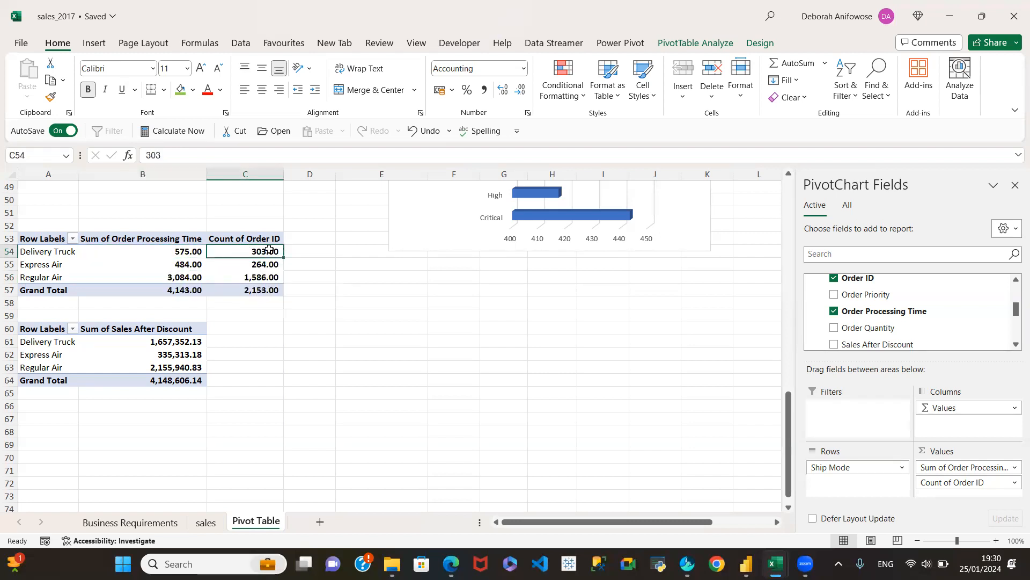
pyautogui.click(162, 251)
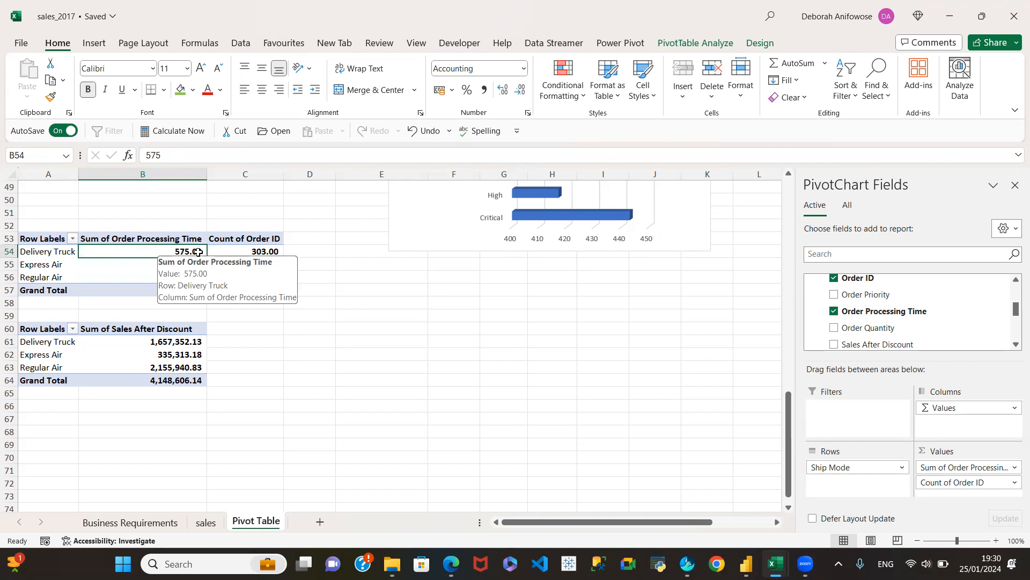
pyautogui.click(255, 251)
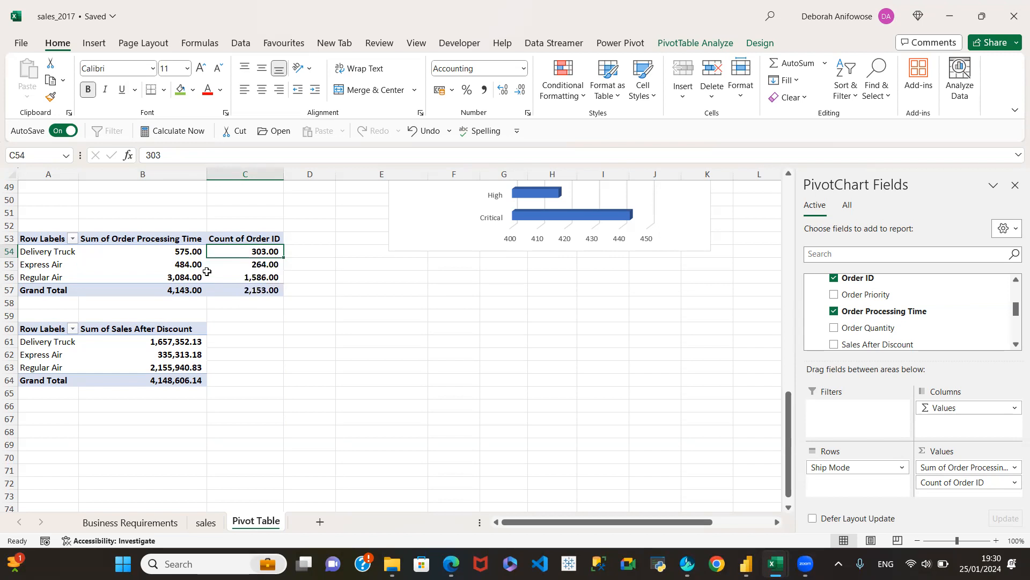
pyautogui.click(185, 277)
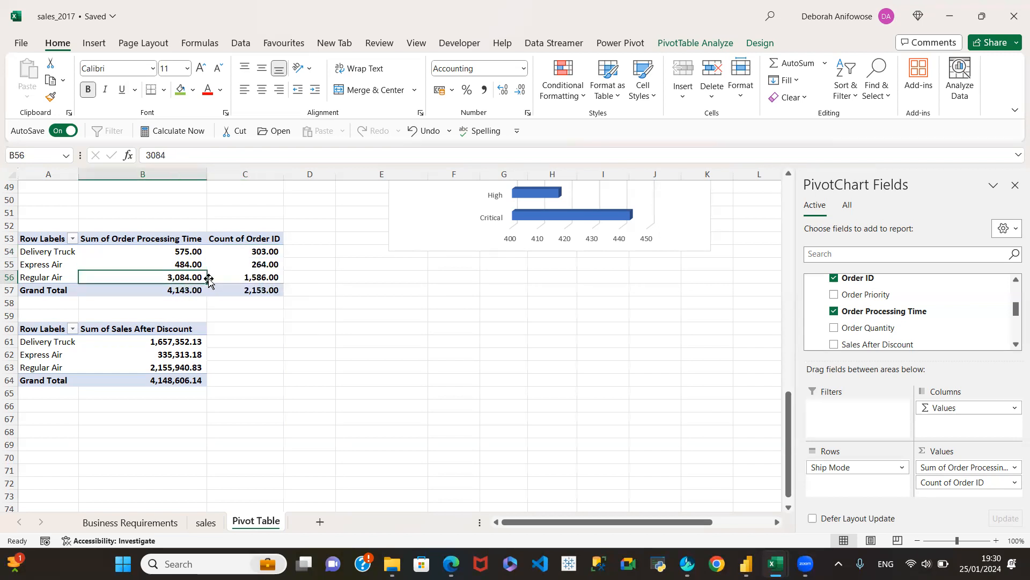
pyautogui.click(245, 275)
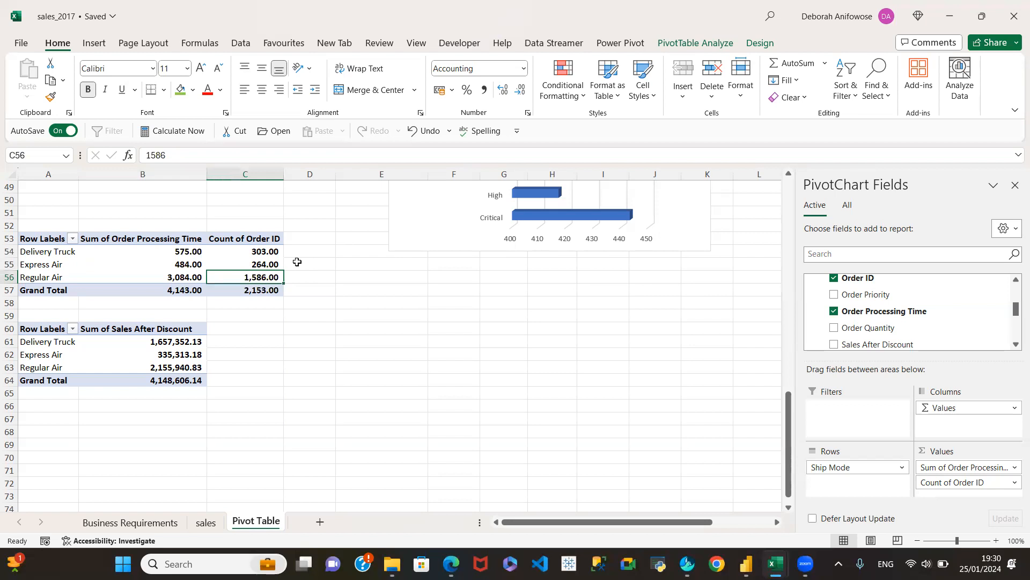
# Save the workbook and highlight the Regular Air row 56 for review.
pyautogui.hotkey('ctrl', 's')
pyautogui.scroll(3, 367, 274)
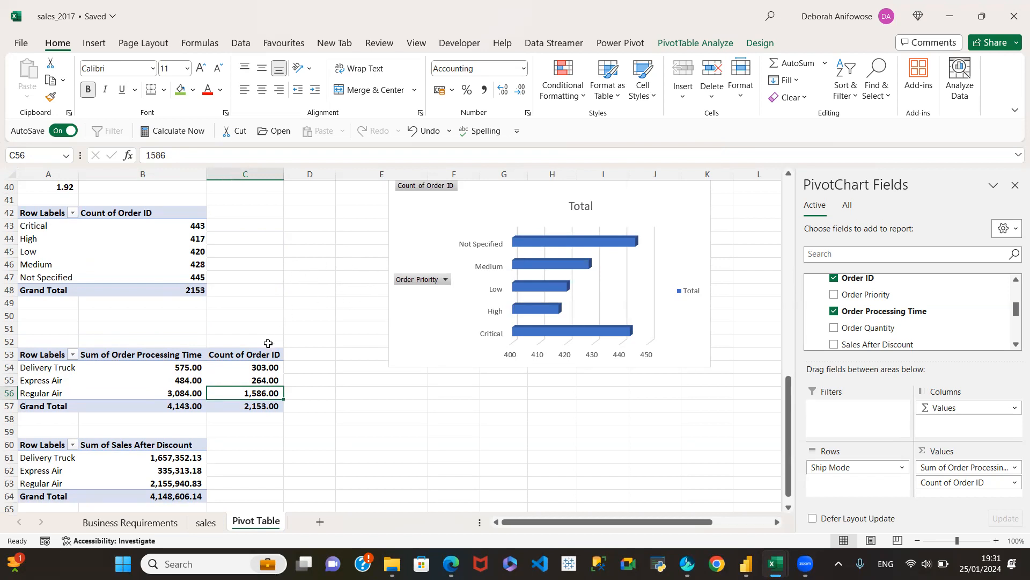
pyautogui.click(9, 393)
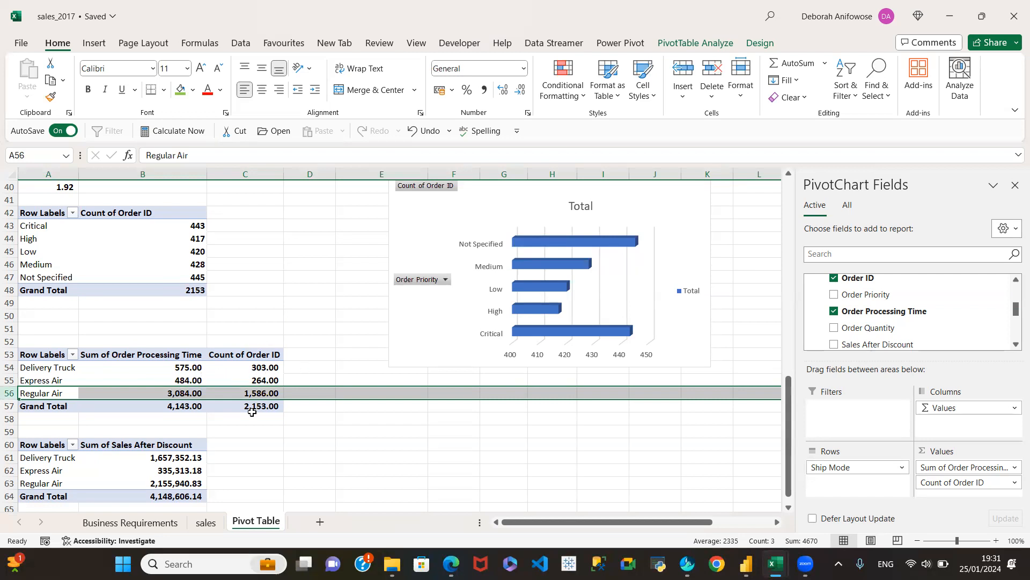
# Examine the sales after discount by shipping mode, then review the product and order priority summaries above it.
pyautogui.click(169, 459)
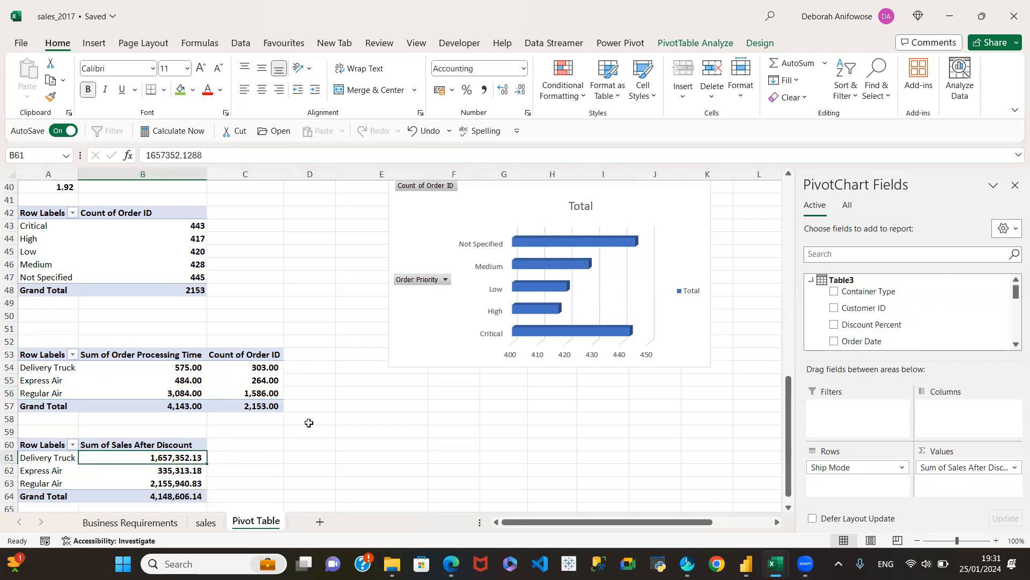
pyautogui.scroll(-4, 322, 417)
pyautogui.scroll(4, 375, 363)
pyautogui.scroll(3, 399, 406)
pyautogui.scroll(4, 400, 399)
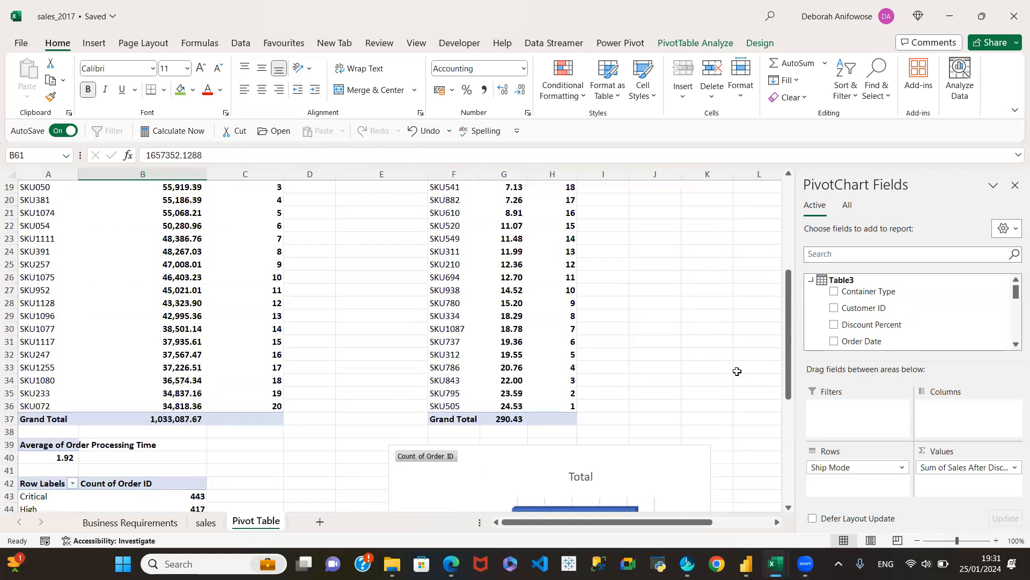
pyautogui.scroll(4, 655, 355)
pyautogui.scroll(-8, 679, 349)
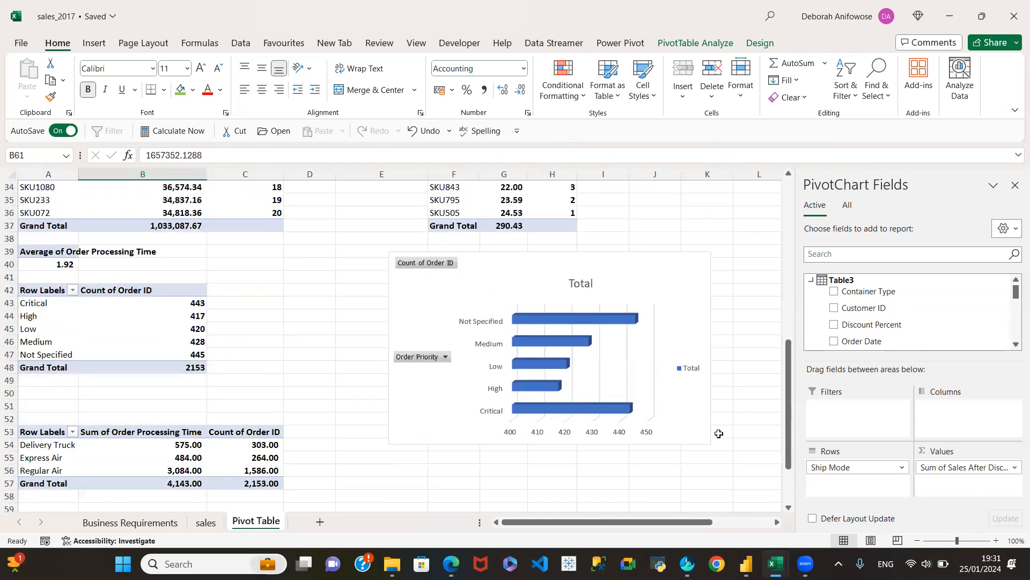
pyautogui.scroll(-5, 708, 433)
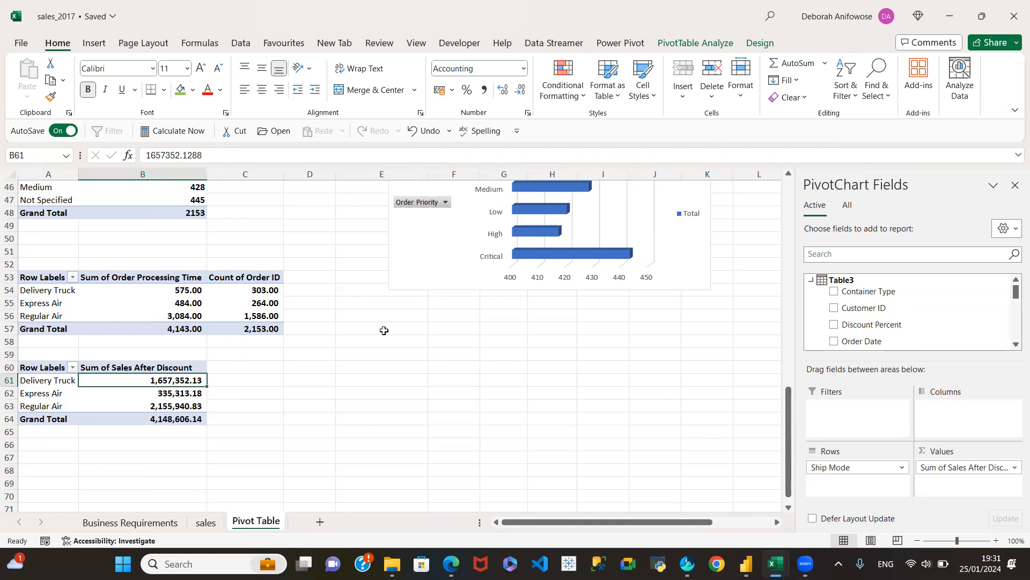
# Widen column A to fit the Total Sales figure in A4 and close the PivotChart Fields pane.
pyautogui.scroll(6, 327, 340)
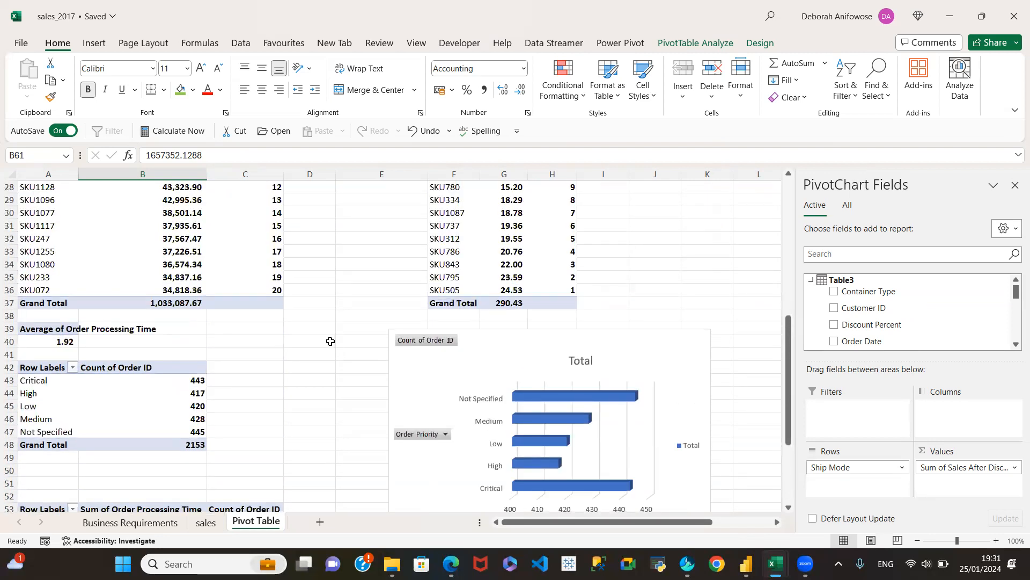
pyautogui.scroll(3, 339, 337)
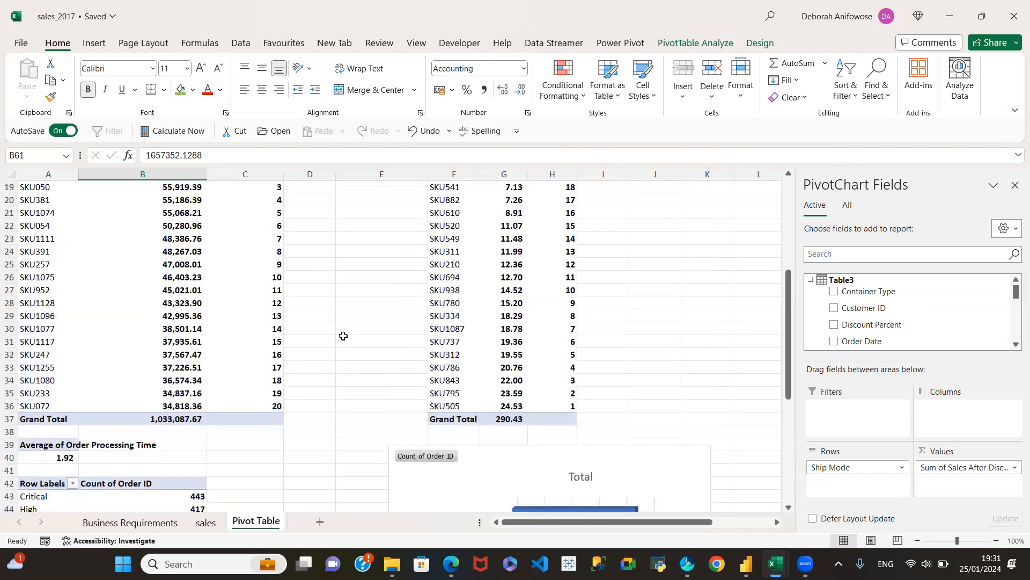
pyautogui.scroll(4, 343, 336)
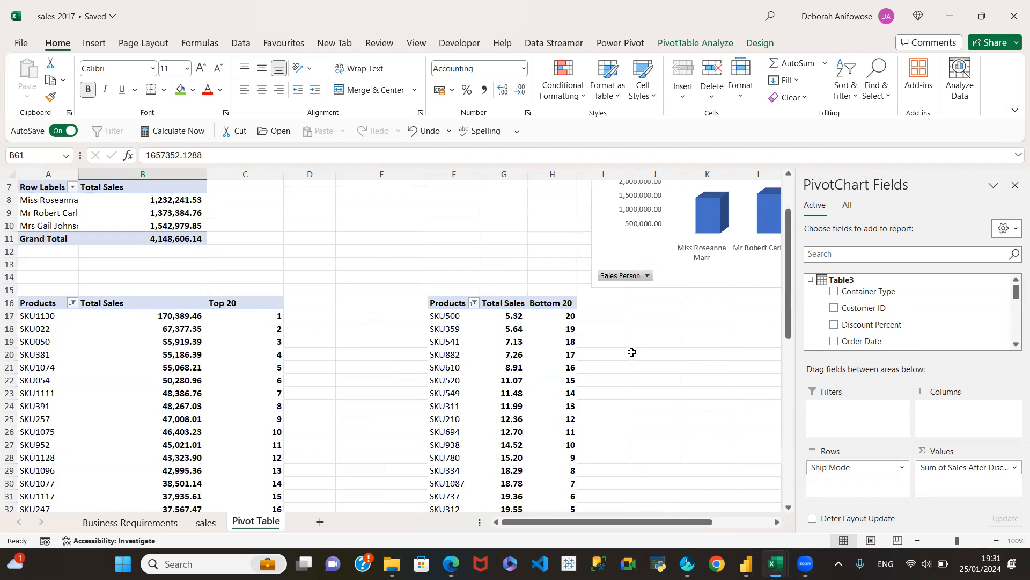
pyautogui.scroll(-1, 631, 352)
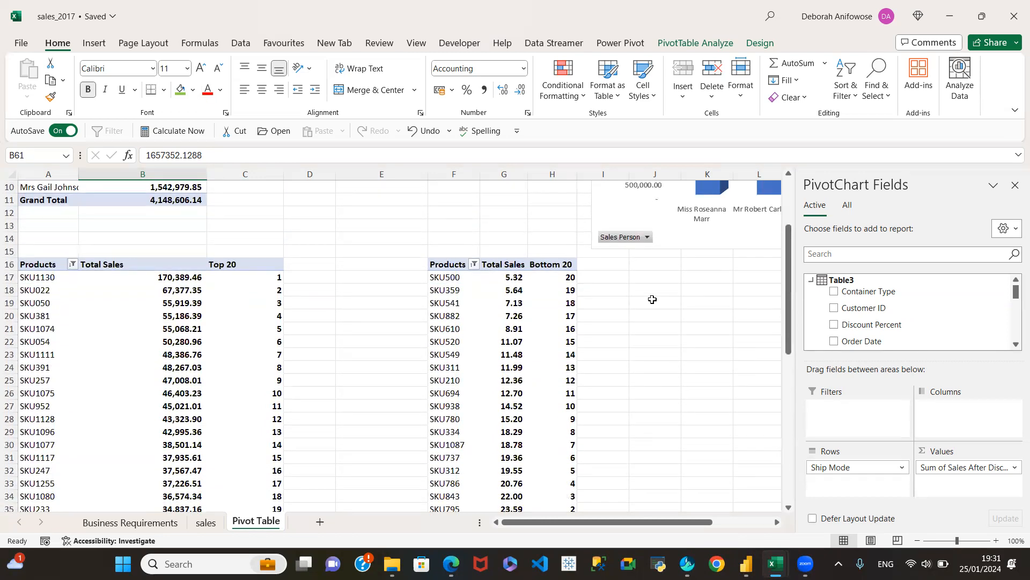
pyautogui.scroll(3, 651, 299)
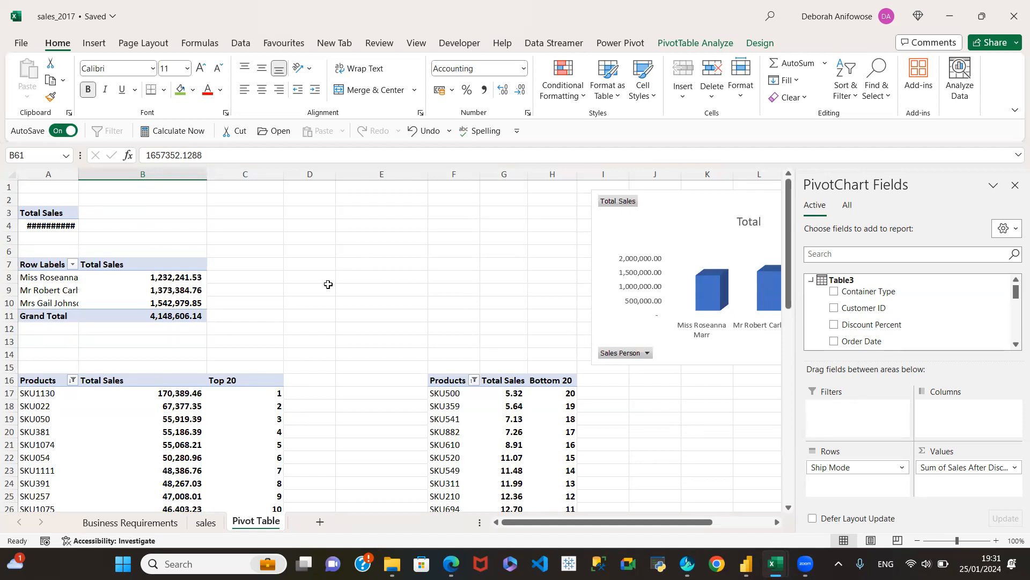
pyautogui.moveTo(78, 177); pyautogui.dragTo(91, 181)
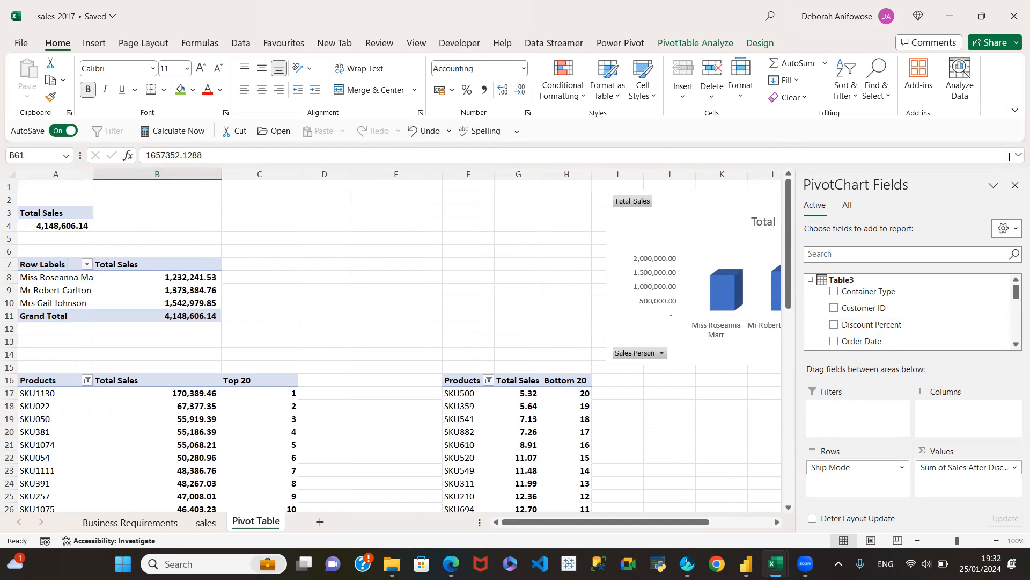
pyautogui.click(1012, 185)
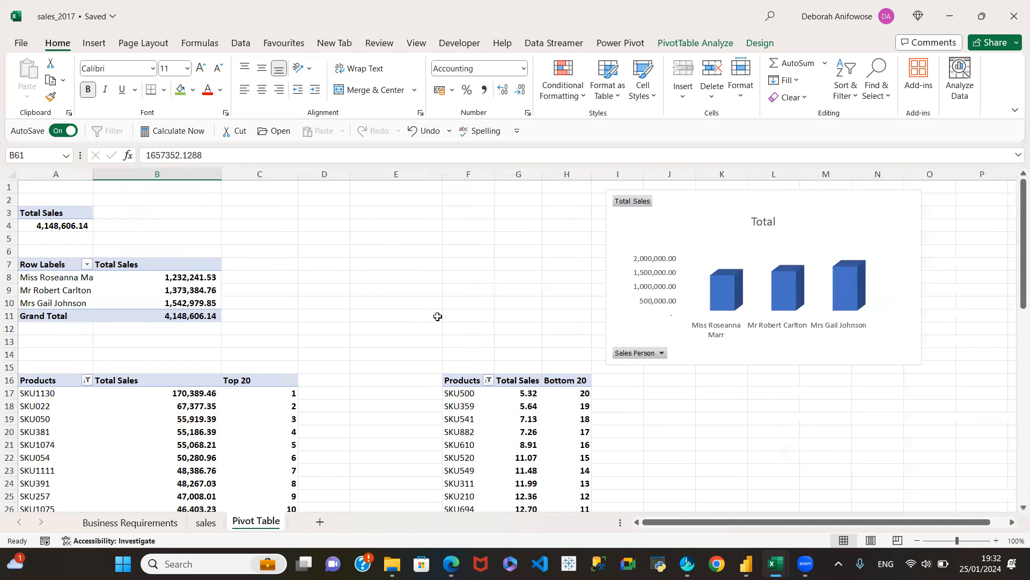
# Review the two shipping mode pivot tables, check the source data on the sales sheet and return to the Pivot Table sheet.
pyautogui.scroll(-14, 436, 317)
pyautogui.scroll(-3, 432, 330)
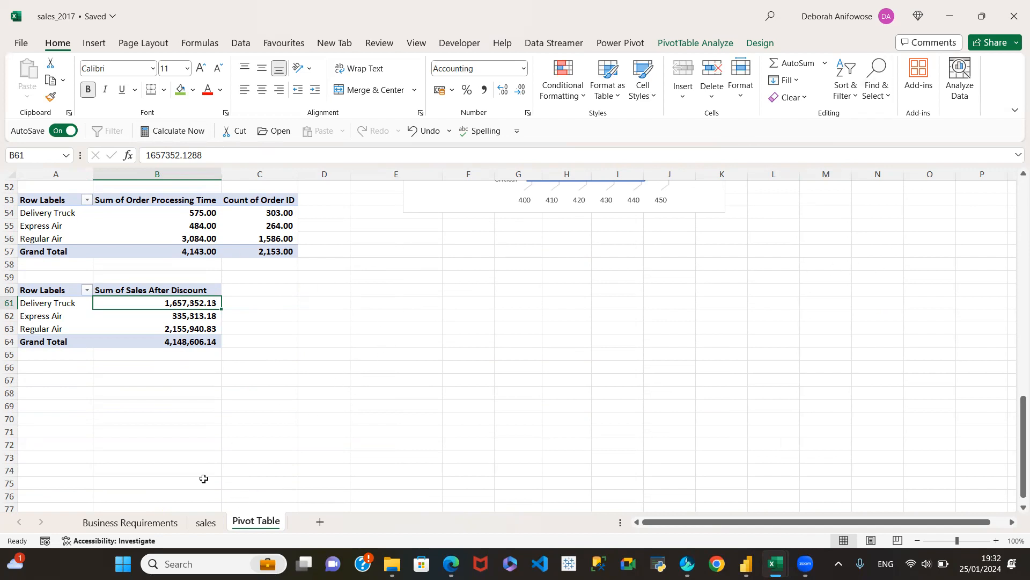
pyautogui.click(205, 522)
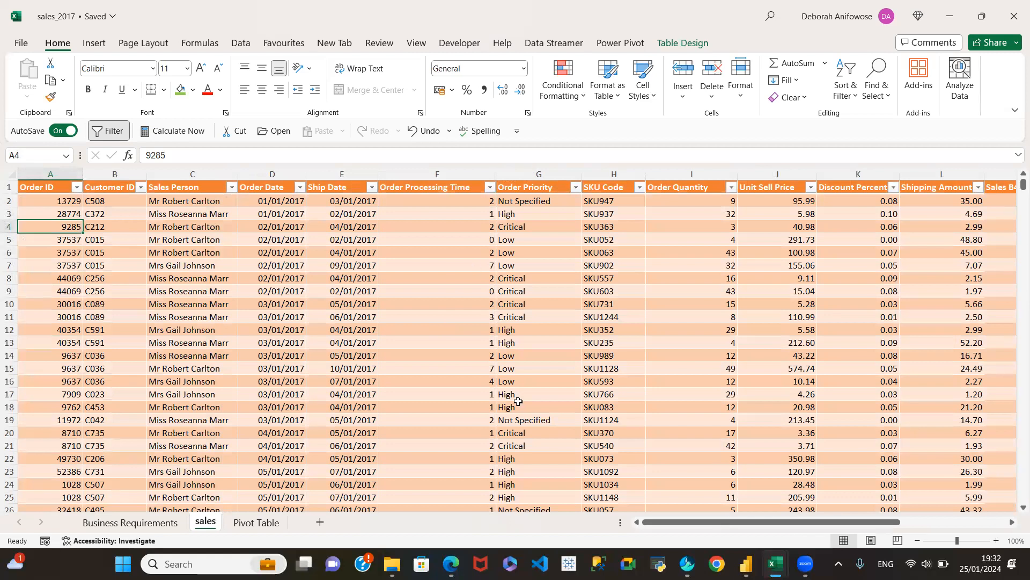
pyautogui.click(247, 523)
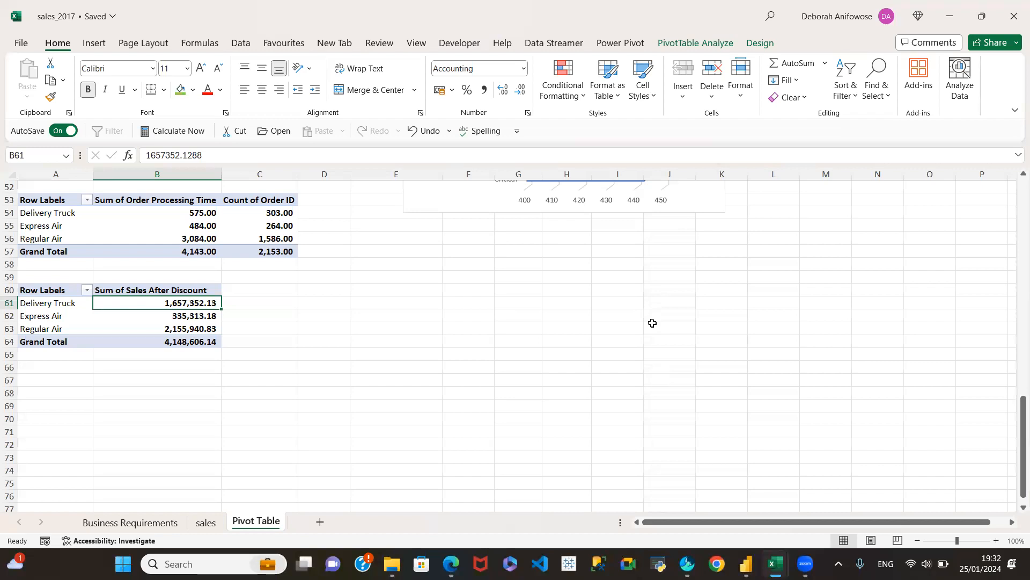
# Review the top 20 and bottom 20 product tables, then examine the overall total sales and the sales per salesperson.
pyautogui.scroll(5, 652, 324)
pyautogui.scroll(12, 695, 339)
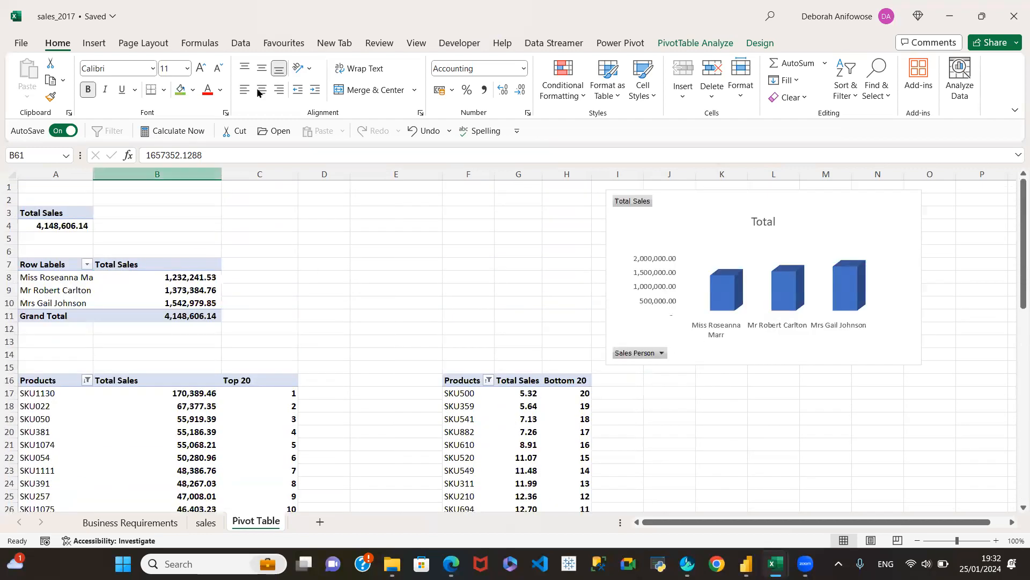
pyautogui.scroll(-9, 503, 374)
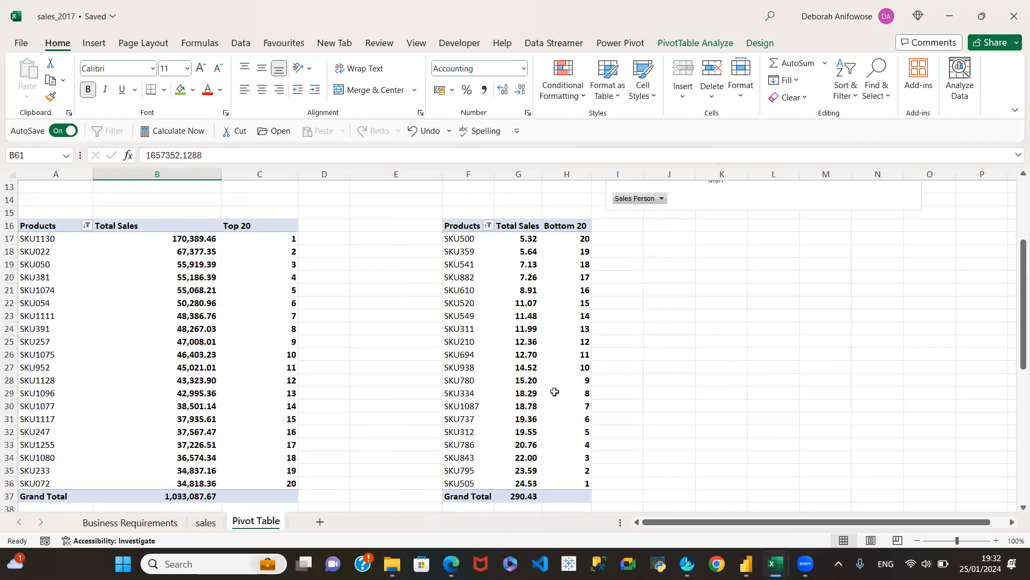
pyautogui.scroll(9, 762, 387)
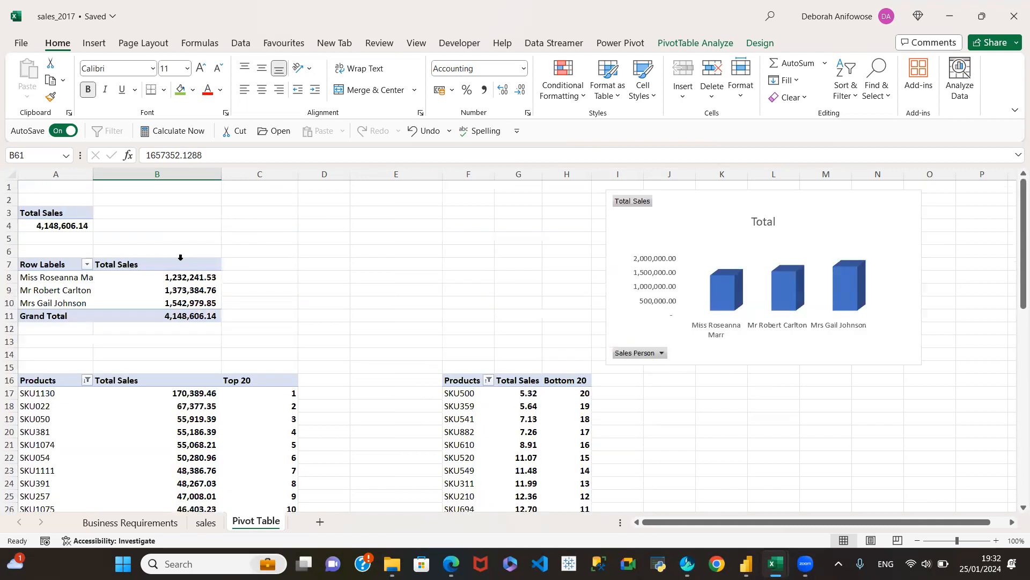
pyautogui.click(65, 214)
pyautogui.click(121, 278)
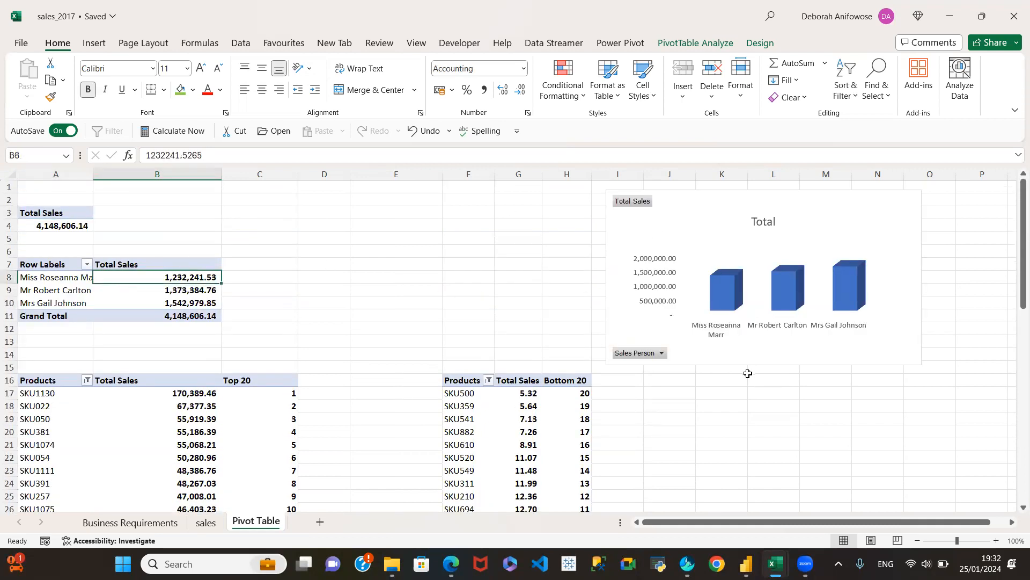
# Review the order priority and processing time summaries, return to the overall sales totals and save the workbook.
pyautogui.scroll(-12, 748, 373)
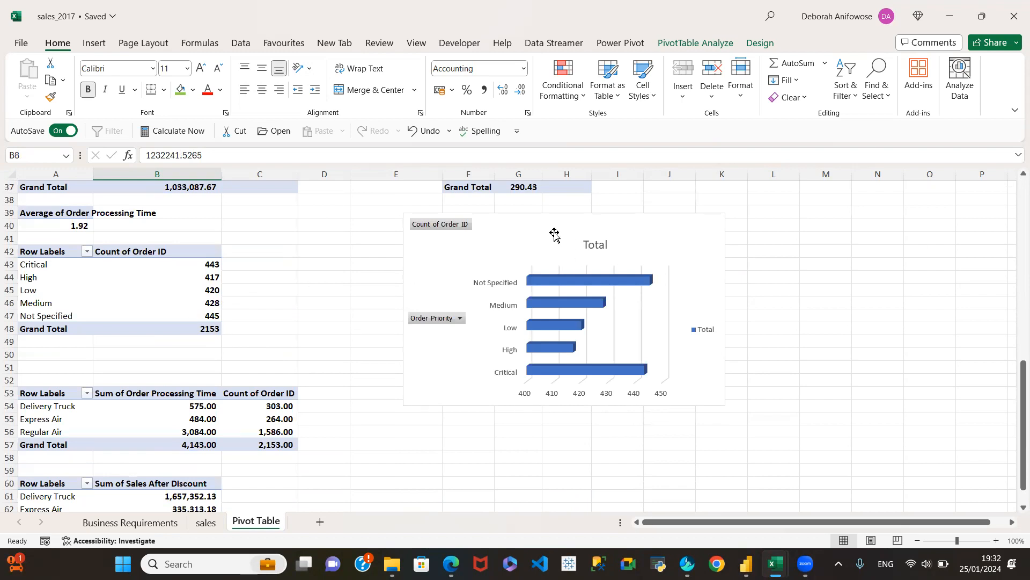
pyautogui.scroll(3, 307, 376)
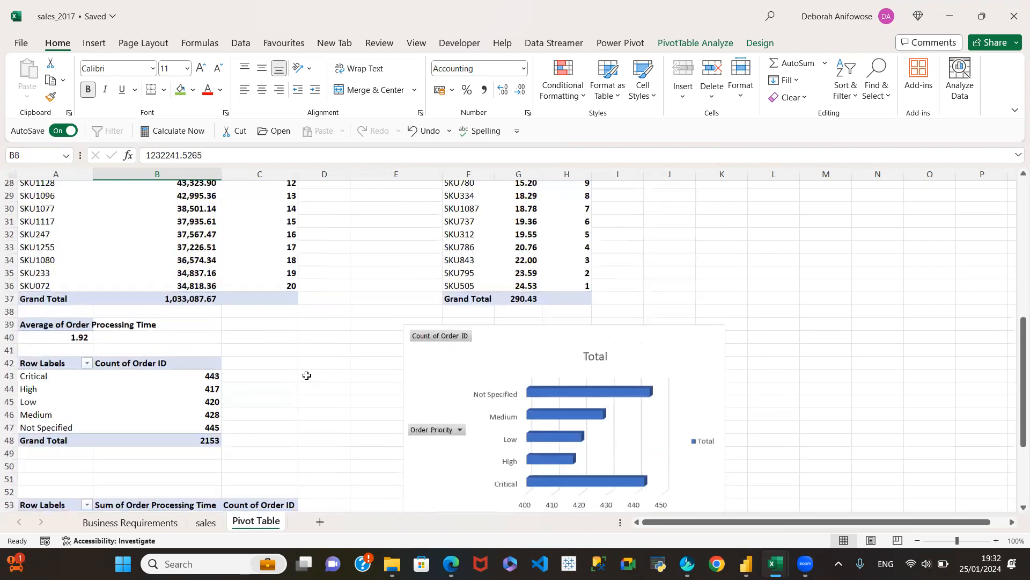
pyautogui.scroll(9, 306, 376)
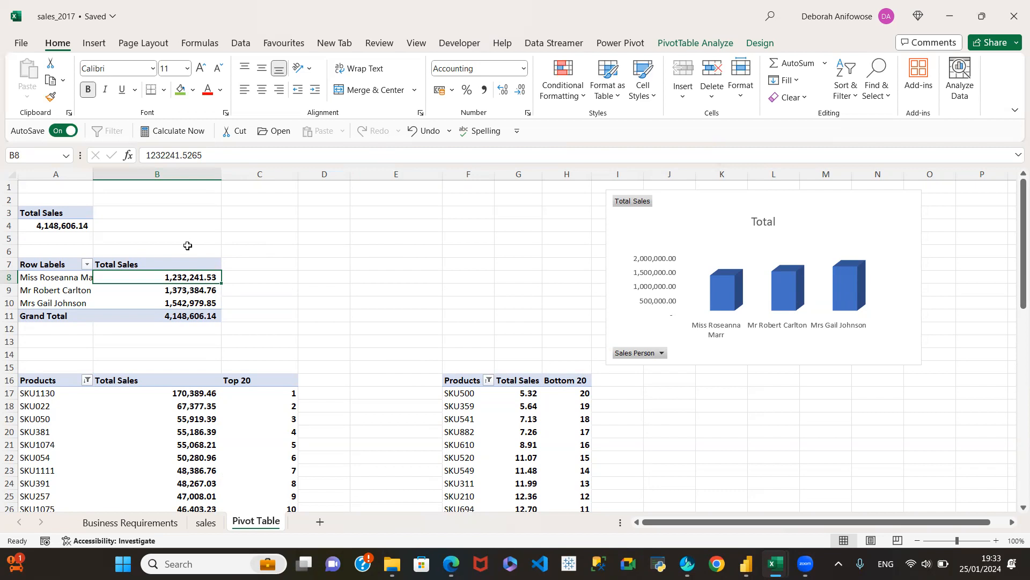
pyautogui.hotkey('ctrl', 's')
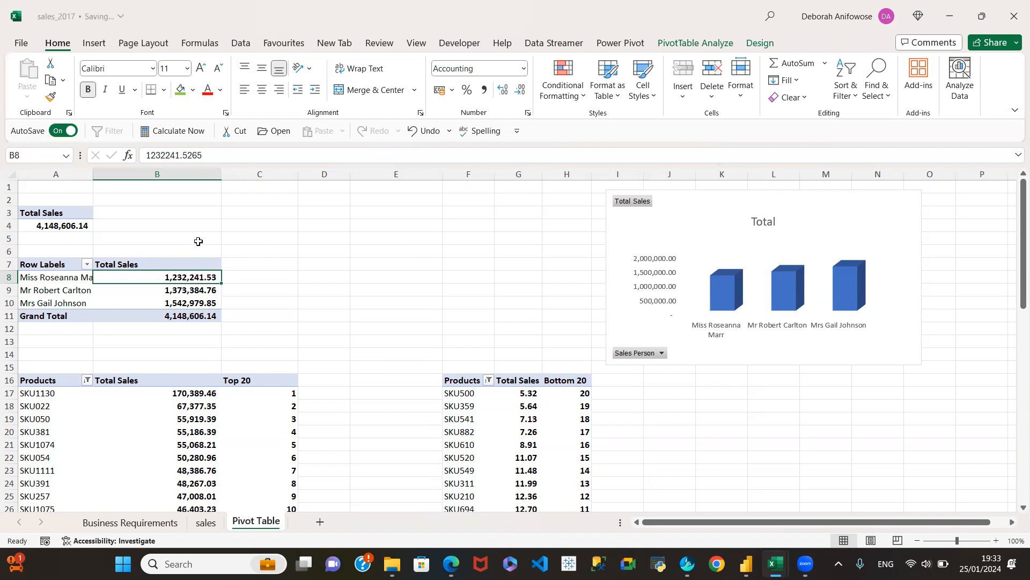